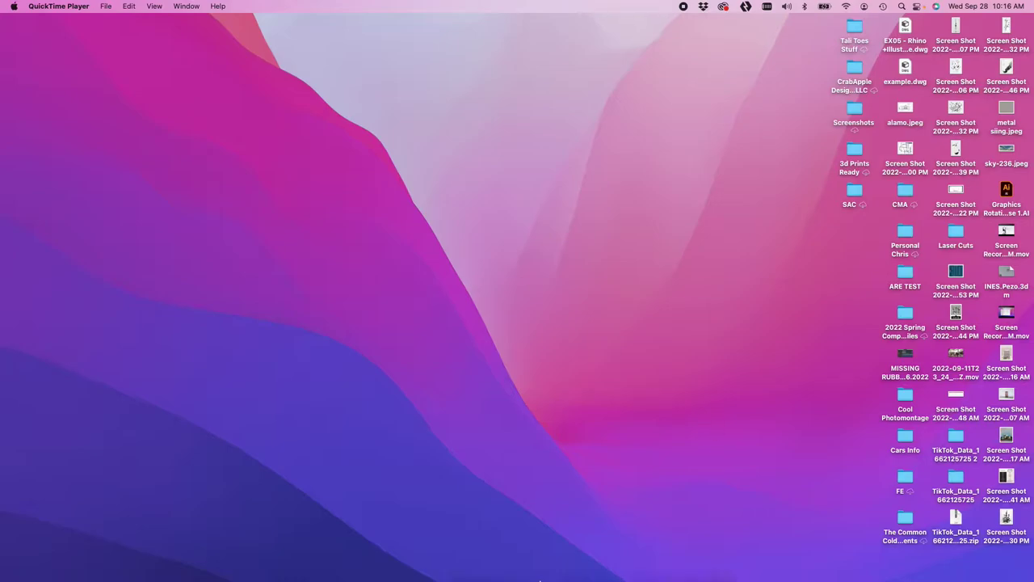
# Step: Close the Rhino start window, then switch to Photoshop and open the recent file Example.psd
pyautogui.moveTo(501, 575)
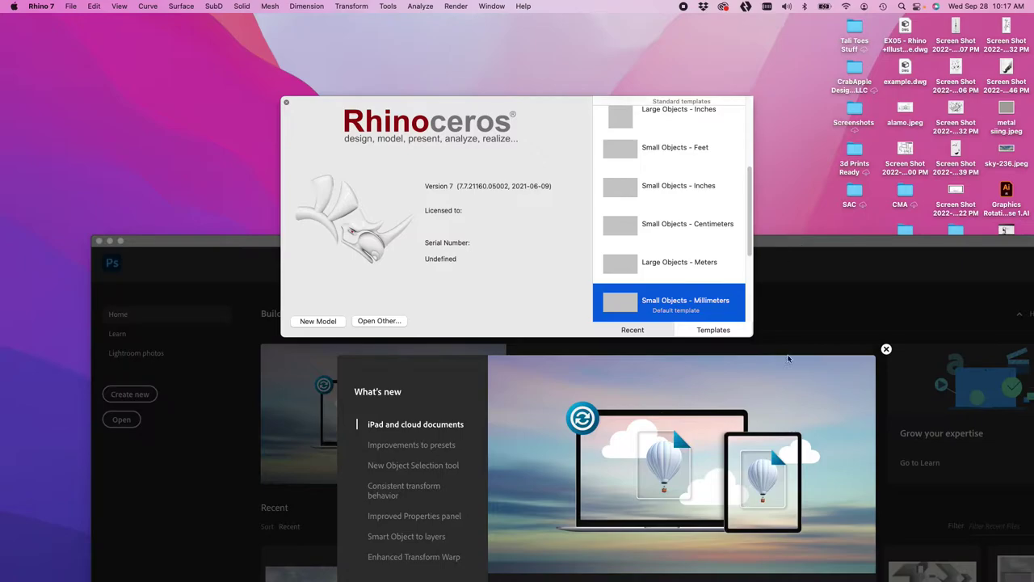
pyautogui.click(287, 105)
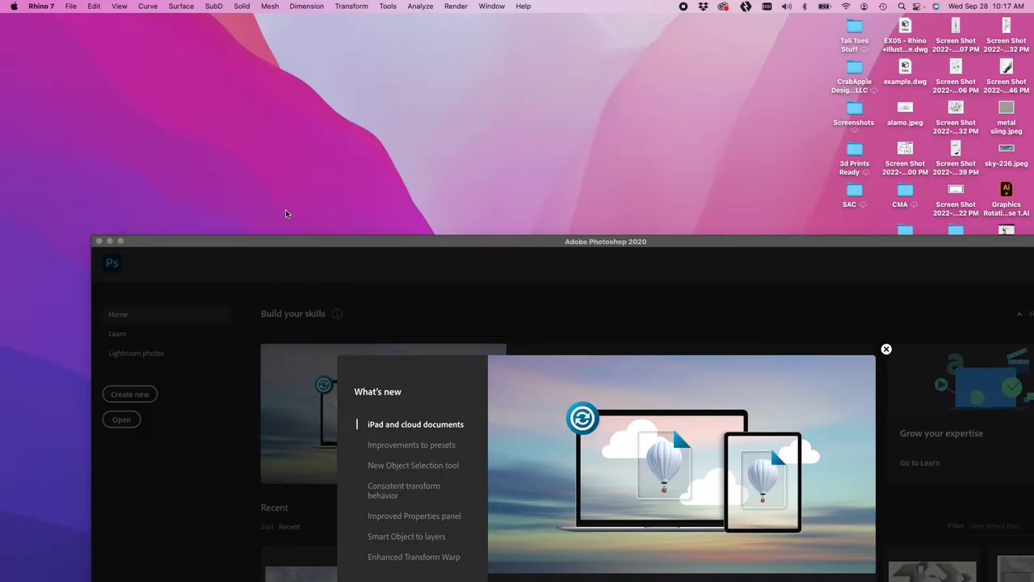
pyautogui.click(288, 243)
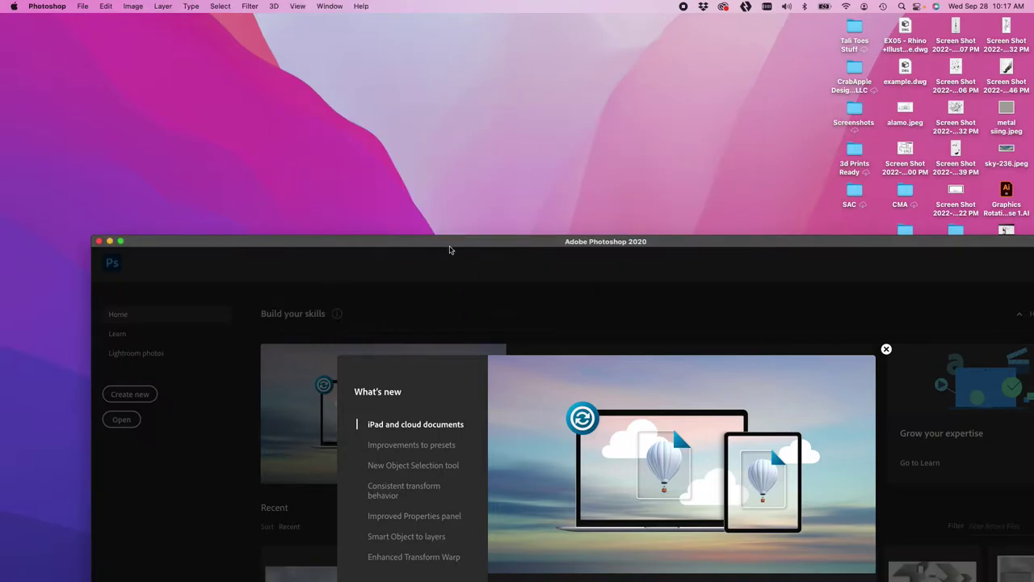
pyautogui.click(886, 349)
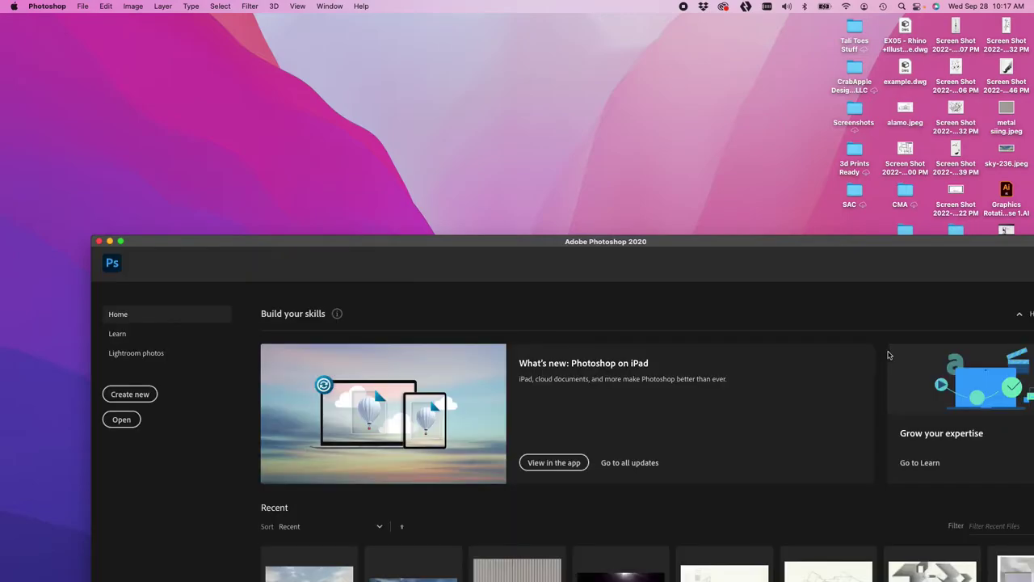
pyautogui.doubleClick(838, 244)
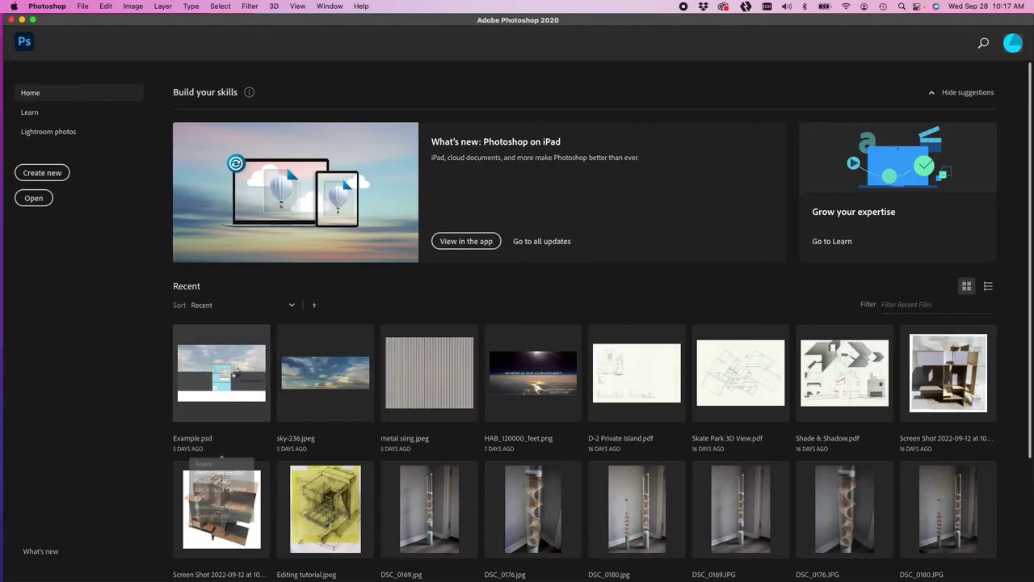
pyautogui.click(236, 376)
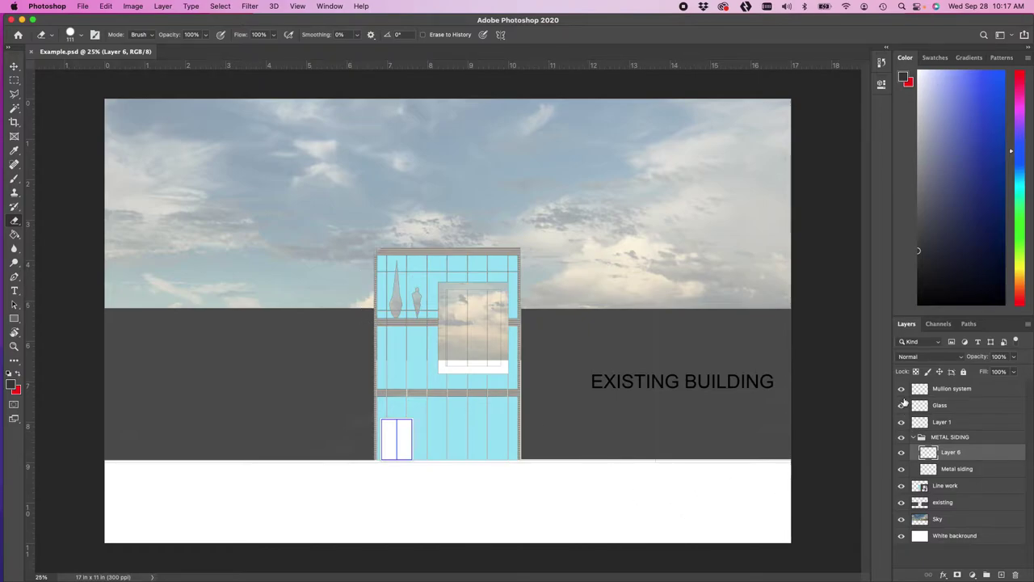
# Step: Examine the metal siding at the facade's upper-left corner with the Line work layer hidden and shown
pyautogui.click(902, 486)
pyautogui.click(901, 486)
pyautogui.click(902, 485)
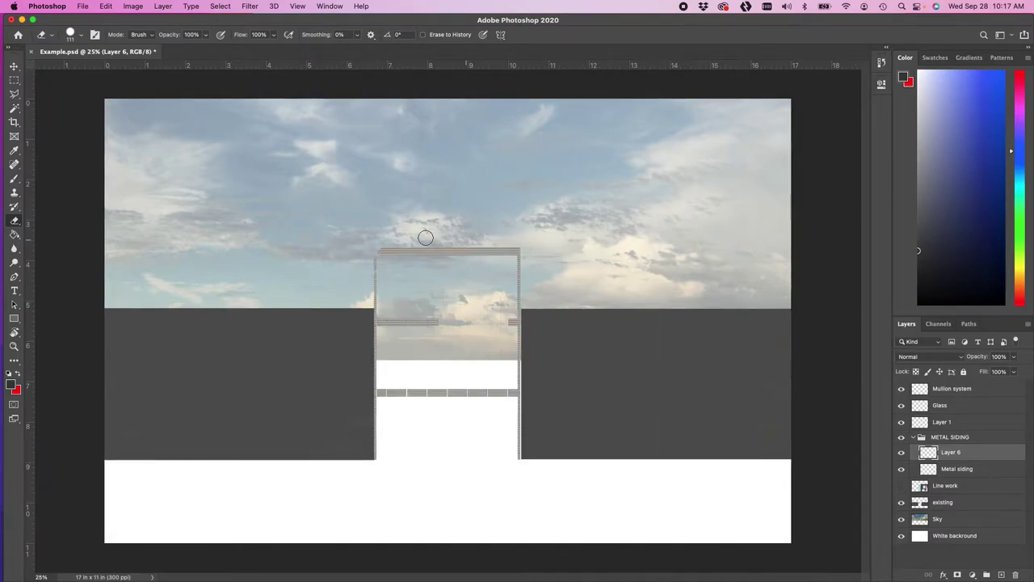
pyautogui.press('super+plus')
pyautogui.press('super+plus')
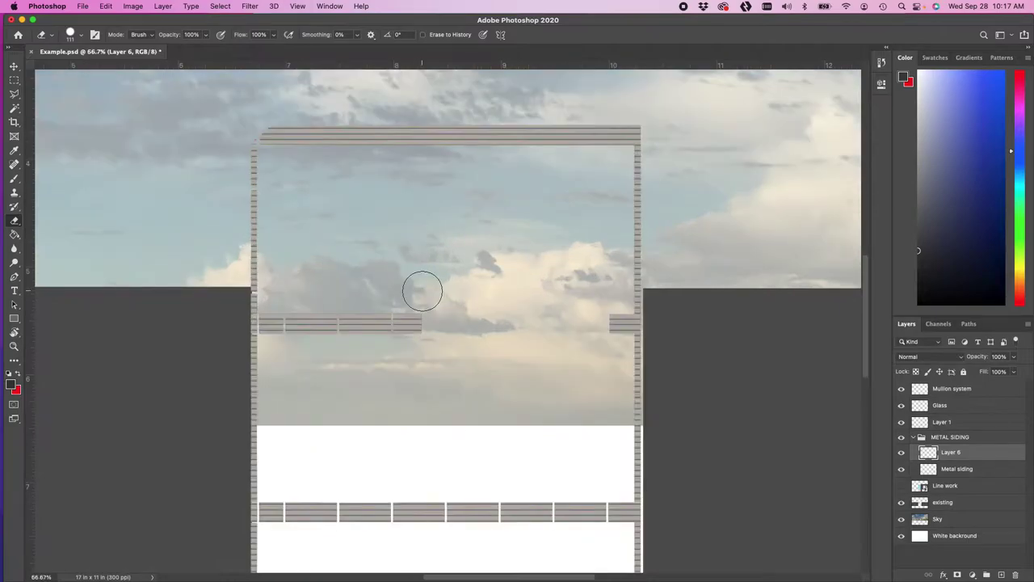
pyautogui.press('super+plus')
pyautogui.press('super+plus')
pyautogui.press('super+plus')
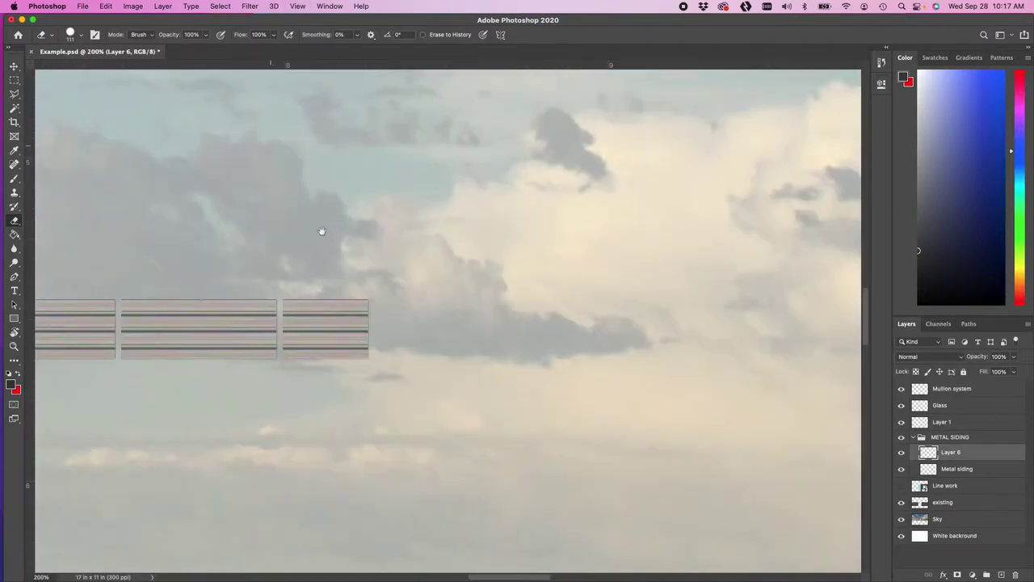
pyautogui.scroll(10, 295, 208)
pyautogui.hscroll(-10, 296, 207)
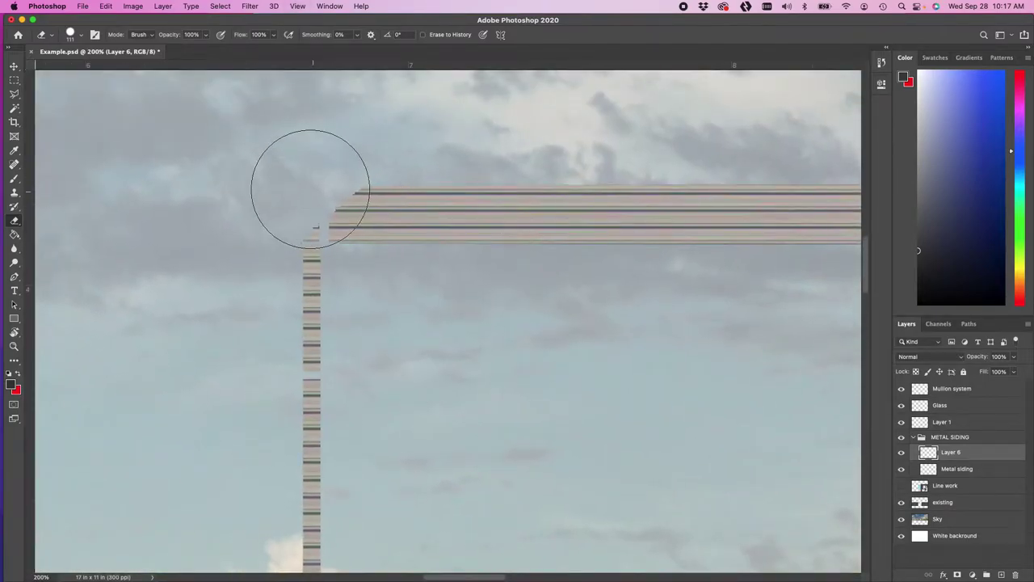
pyautogui.click(901, 486)
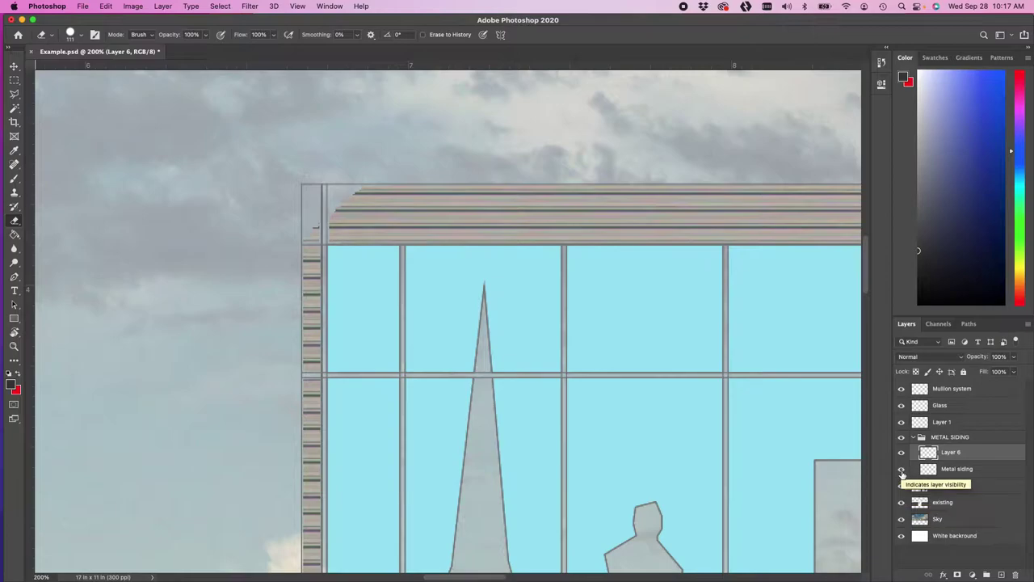
# Step: Examine the facade's mullion lines and floor bands up close, then the full building elevation
pyautogui.scroll(-3, 695, 390)
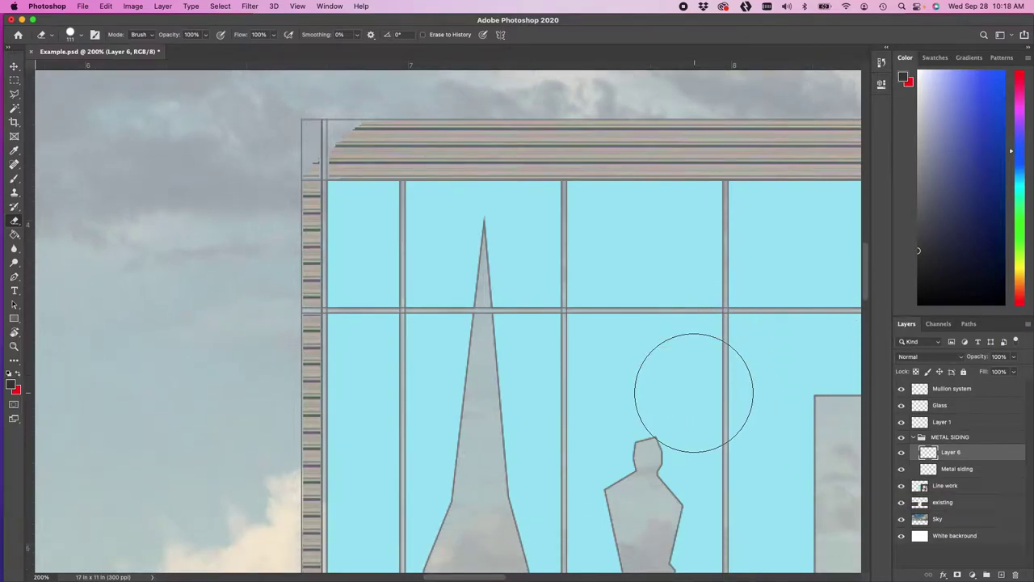
pyautogui.press('super+minus')
pyautogui.press('super+minus')
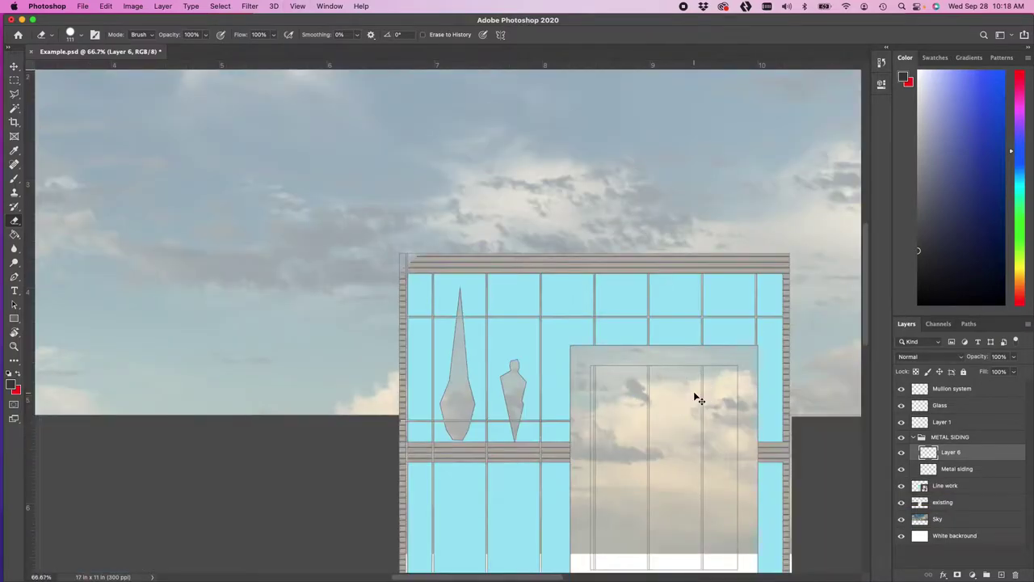
pyautogui.press('super+equal')
pyautogui.moveTo(623, 360); pyautogui.dragTo(526, 367)
pyautogui.press('super+equal')
pyautogui.press('super+equal')
pyautogui.press('super+equal')
pyautogui.press('super+equal')
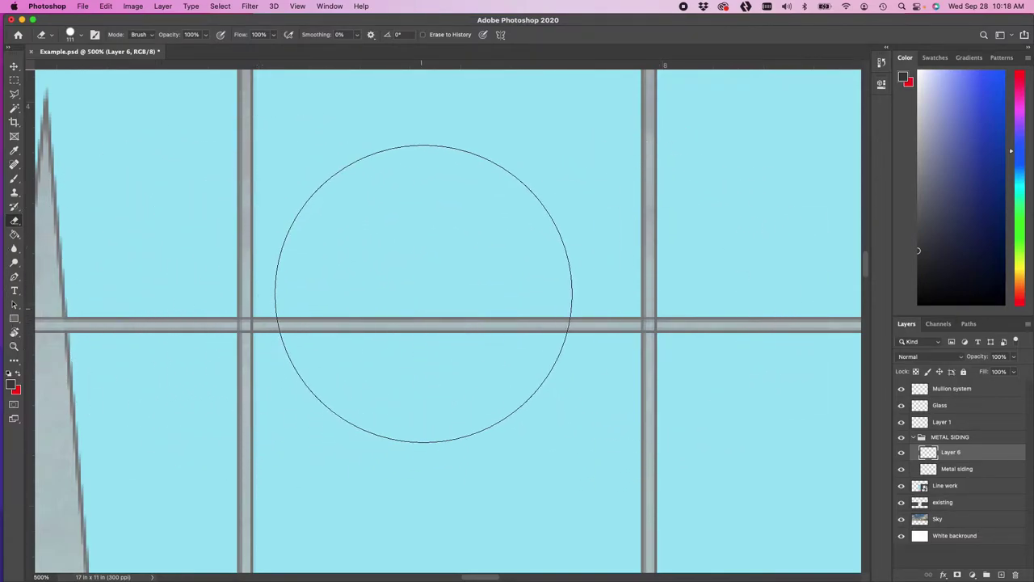
pyautogui.press('super+minus')
pyautogui.press('super+minus')
pyautogui.press('super+minus')
pyautogui.press('super+minus')
pyautogui.press('super+minus')
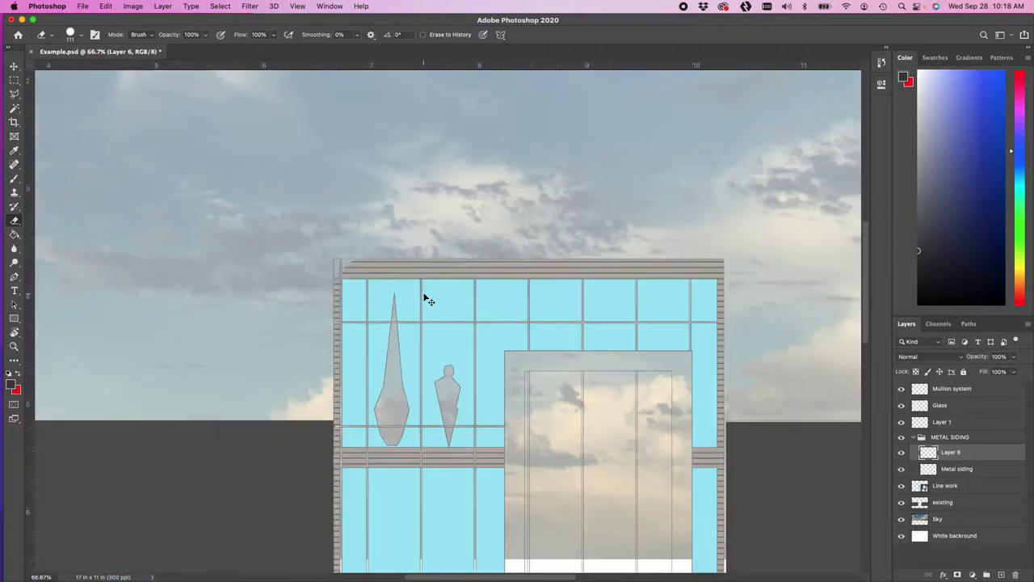
pyautogui.scroll(-5, 450, 300)
pyautogui.scroll(-2, 484, 396)
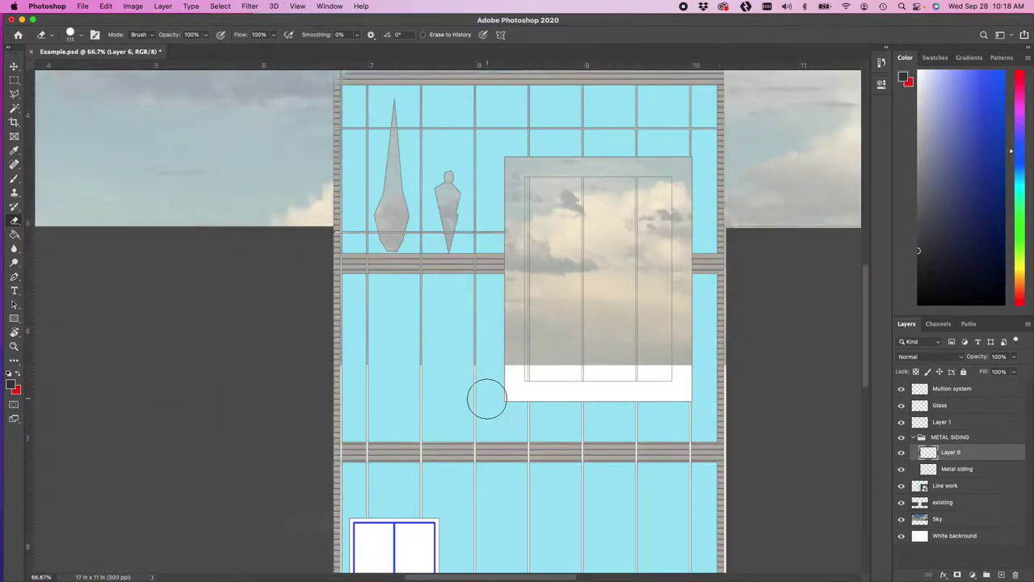
pyautogui.scroll(-1, 489, 358)
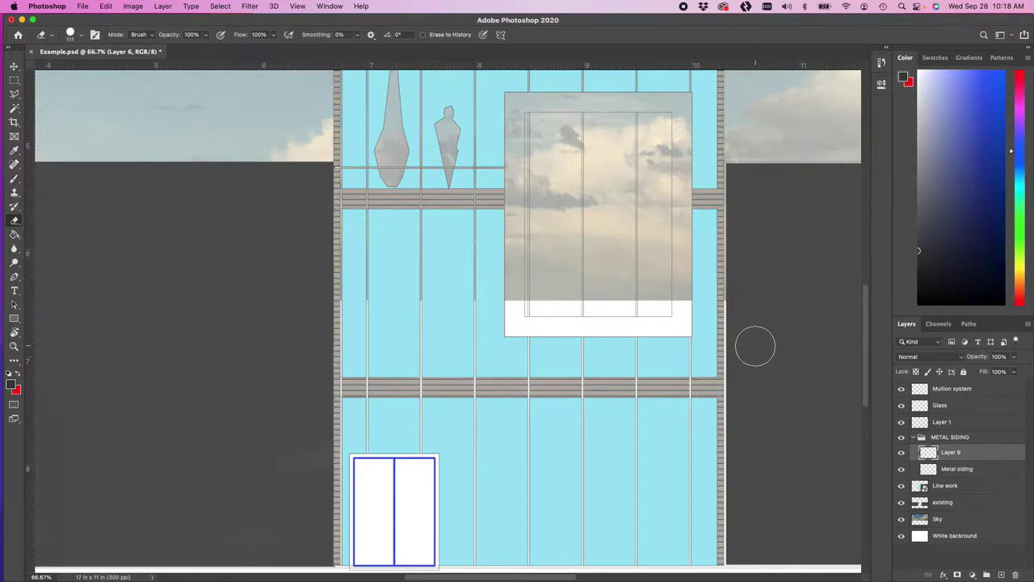
pyautogui.press('super+minus')
pyautogui.press('super+minus')
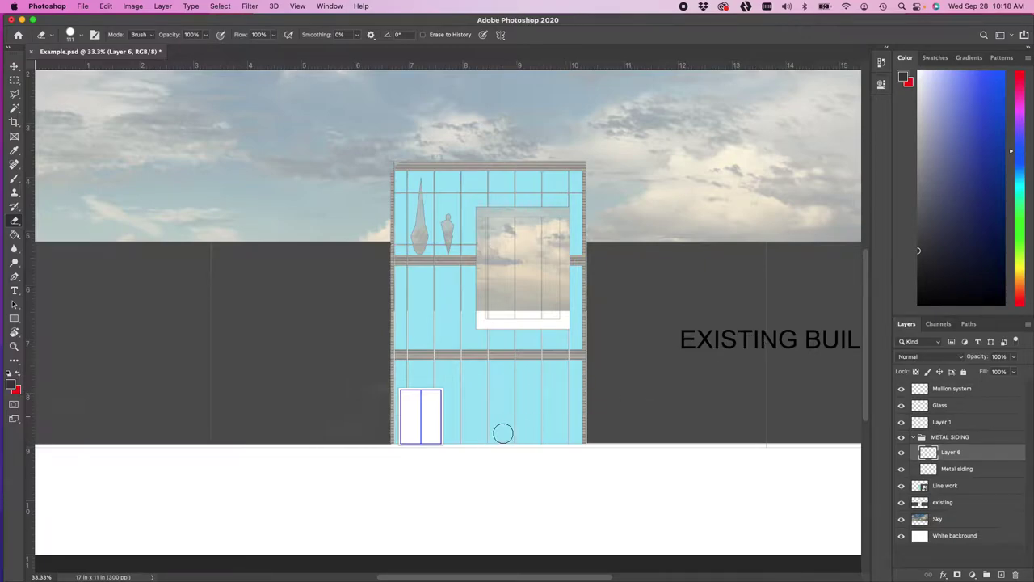
pyautogui.moveTo(585, 420)
pyautogui.mouseDown()
pyautogui.moveTo(474, 428)
pyautogui.moveTo(574, 402)
pyautogui.moveTo(596, 410)
pyautogui.mouseUp()
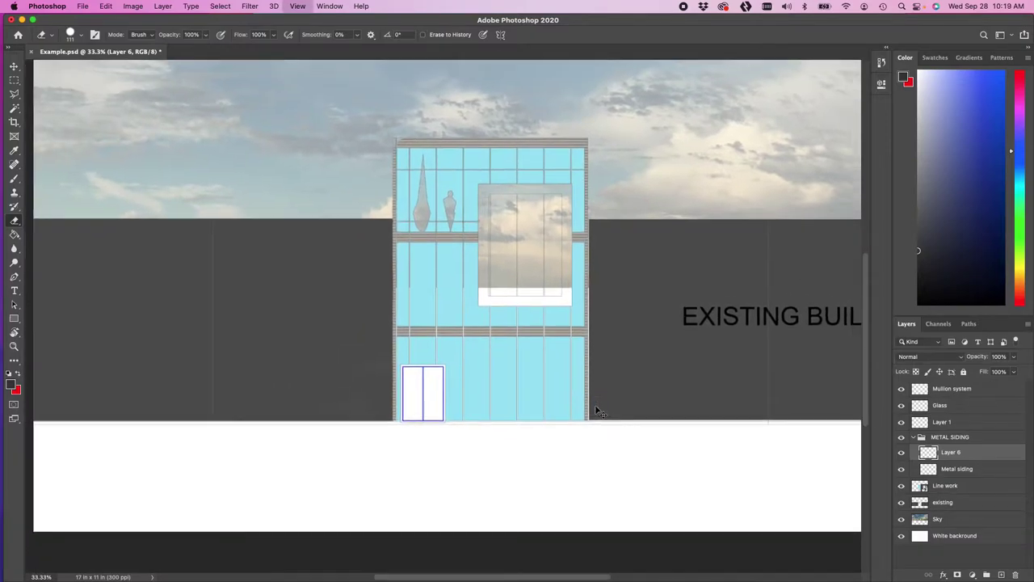
# Step: Toggle the rulers off and back on
pyautogui.press('super+r')
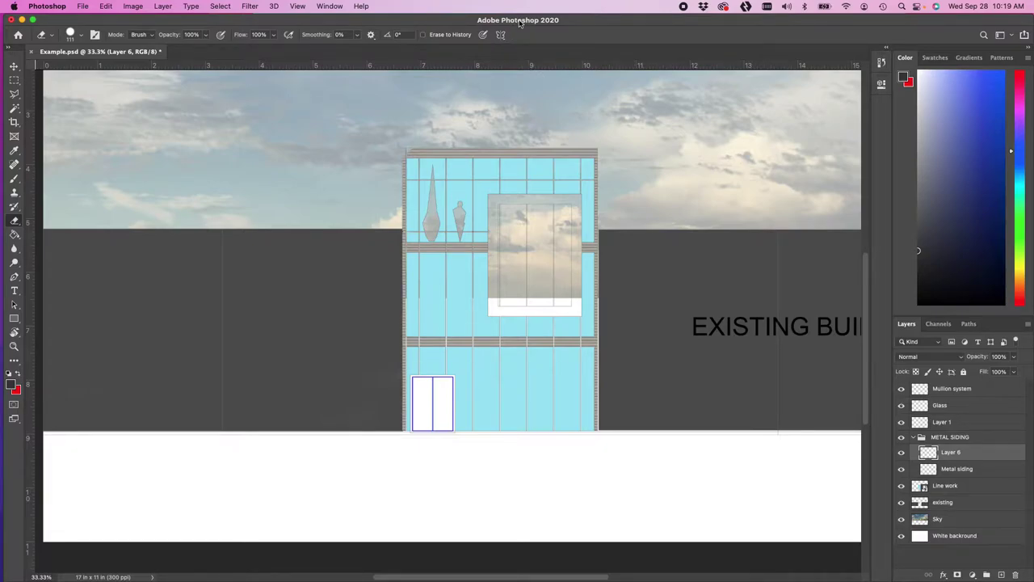
pyautogui.press('super+r')
pyautogui.press('super+r')
# Step: Choose the Essentials workspace
pyautogui.click(1002, 35)
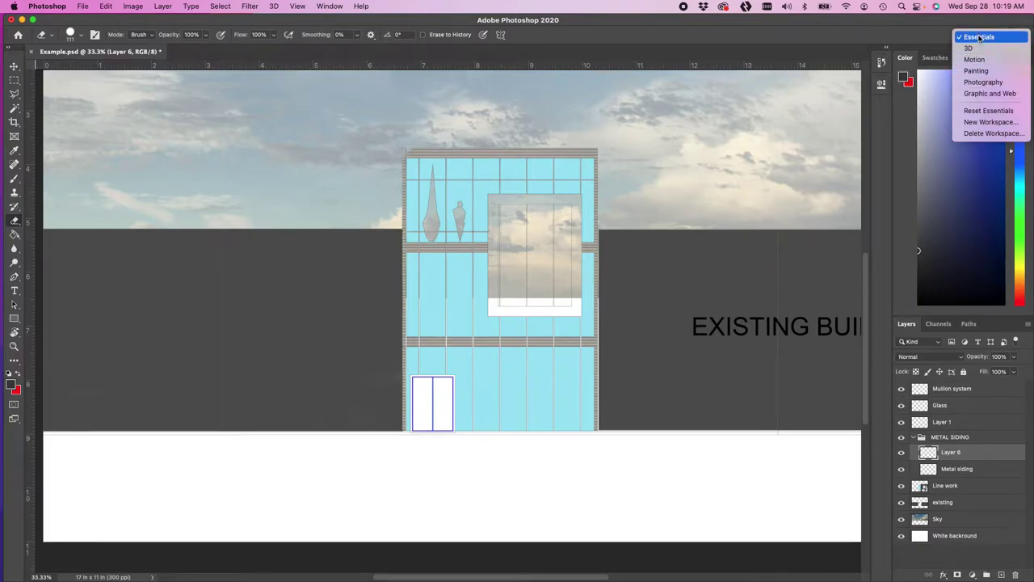
pyautogui.click(980, 37)
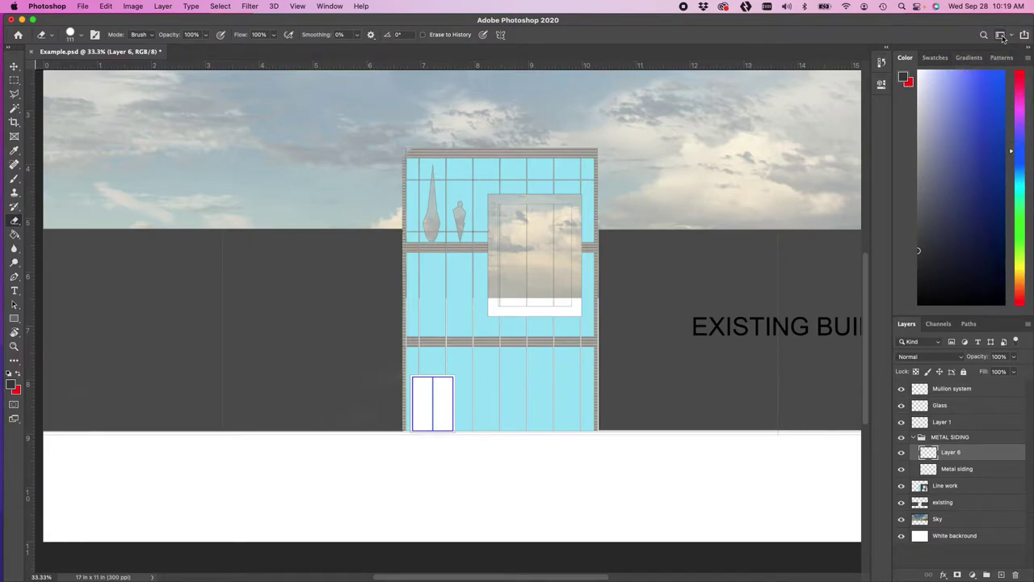
pyautogui.click(1001, 35)
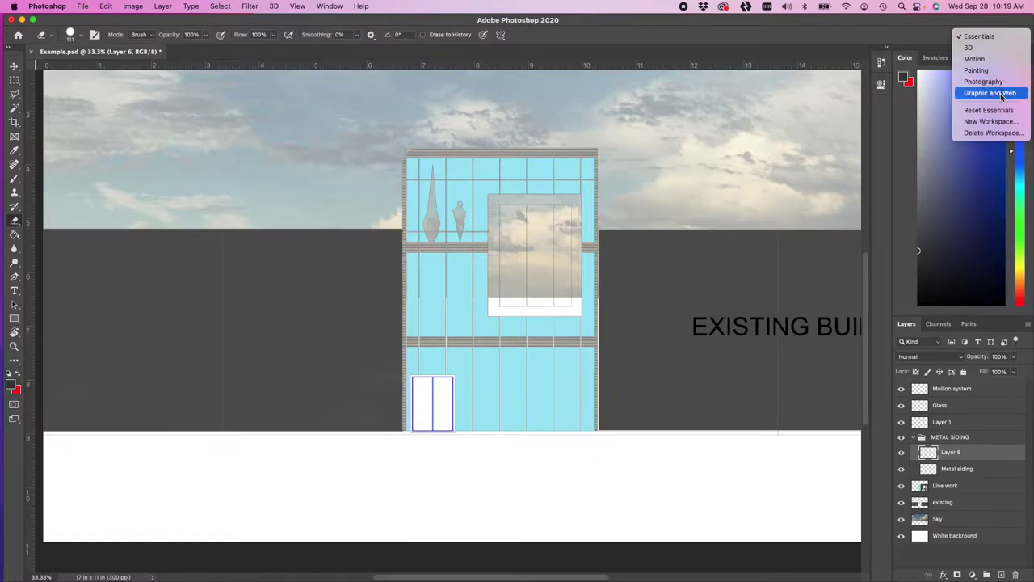
pyautogui.click(980, 37)
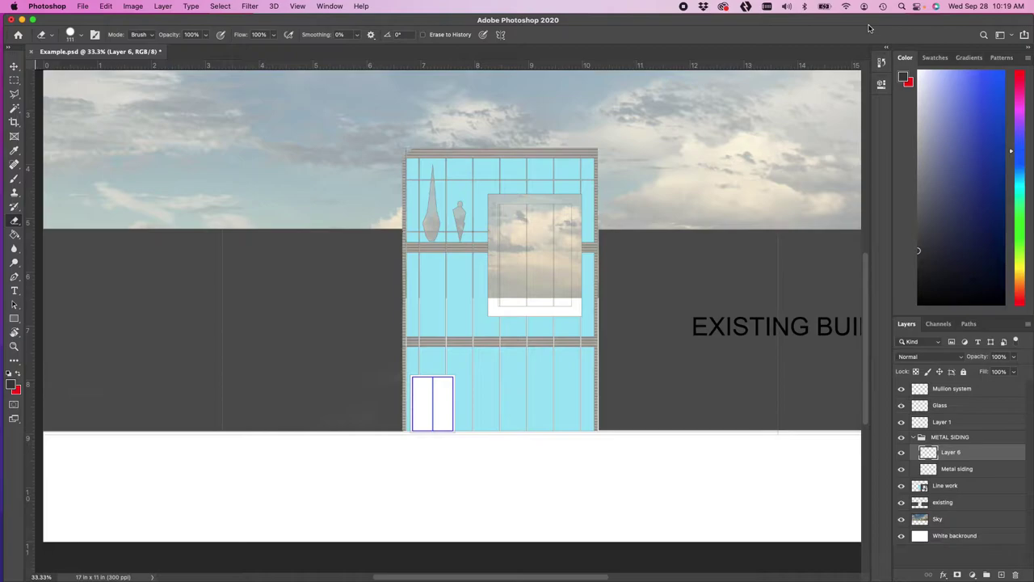
pyautogui.click(1000, 35)
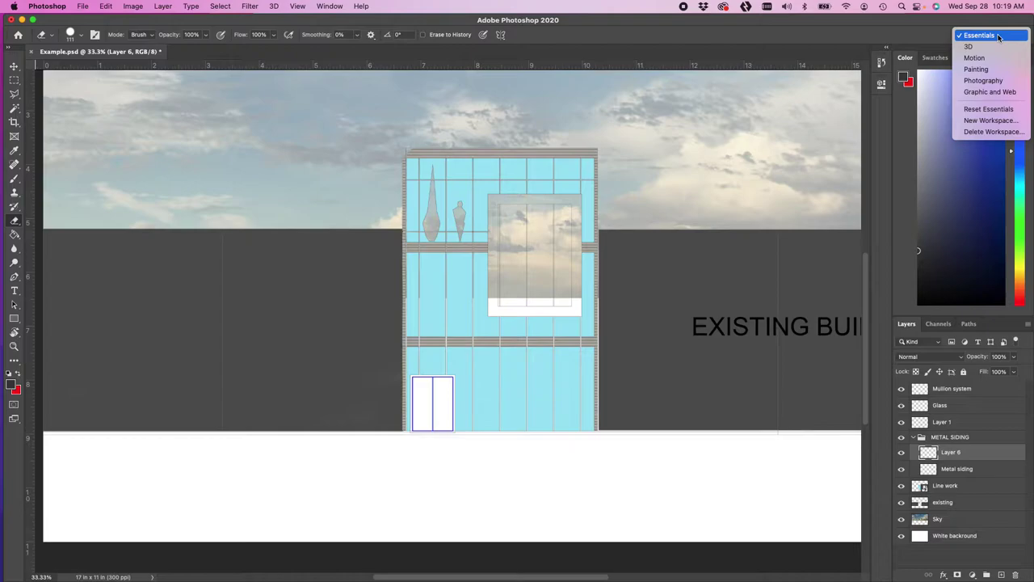
pyautogui.click(813, 21)
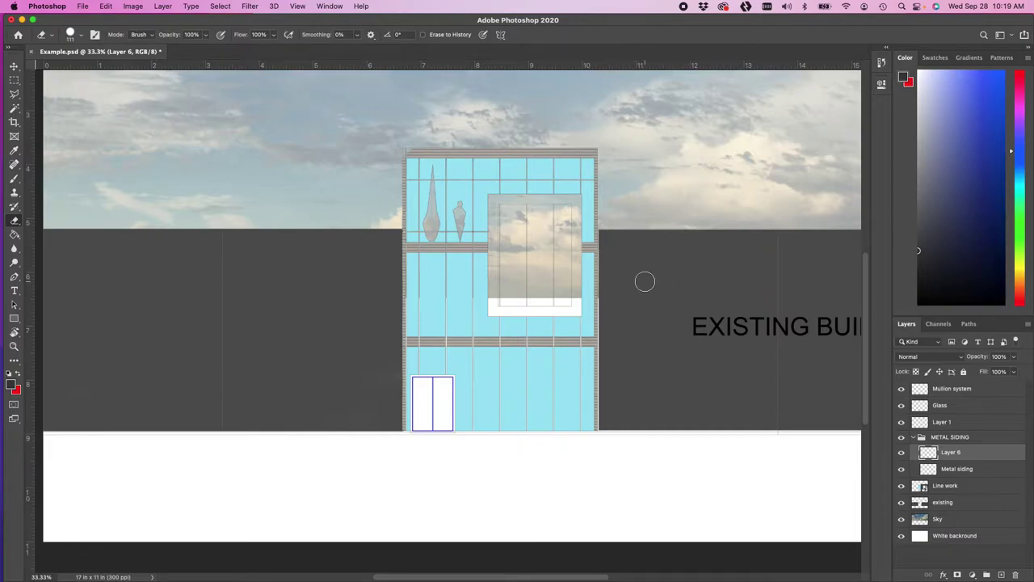
# Step: Hide the rulers around the canvas and show them again
pyautogui.press('super+r')
pyautogui.moveTo(652, 275); pyautogui.dragTo(613, 304)
pyautogui.press('super+r')
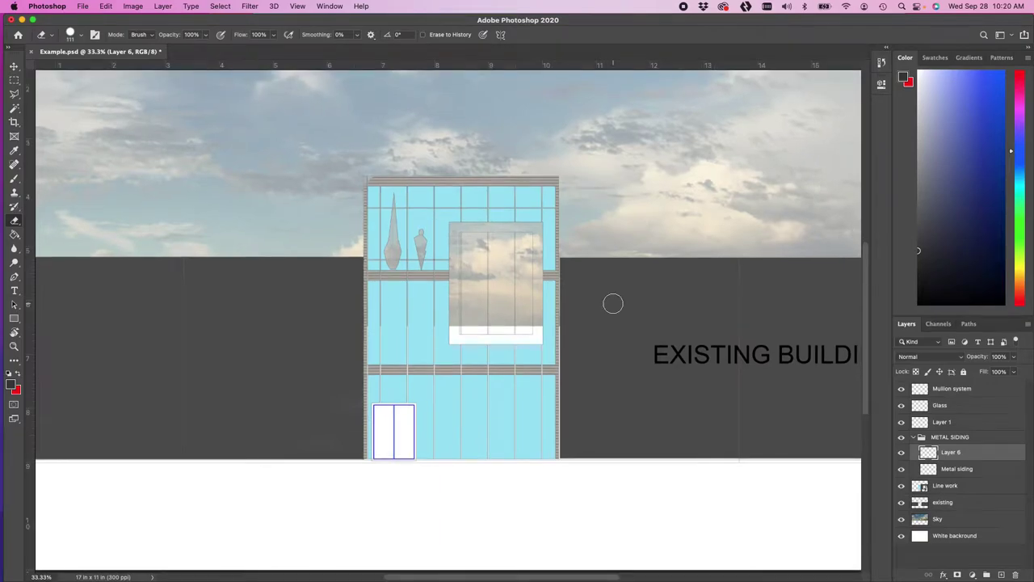
# Step: Collapse the METAL SIDING group and create a new layer named Mullions at the top of the layer stack
pyautogui.press('super+equal')
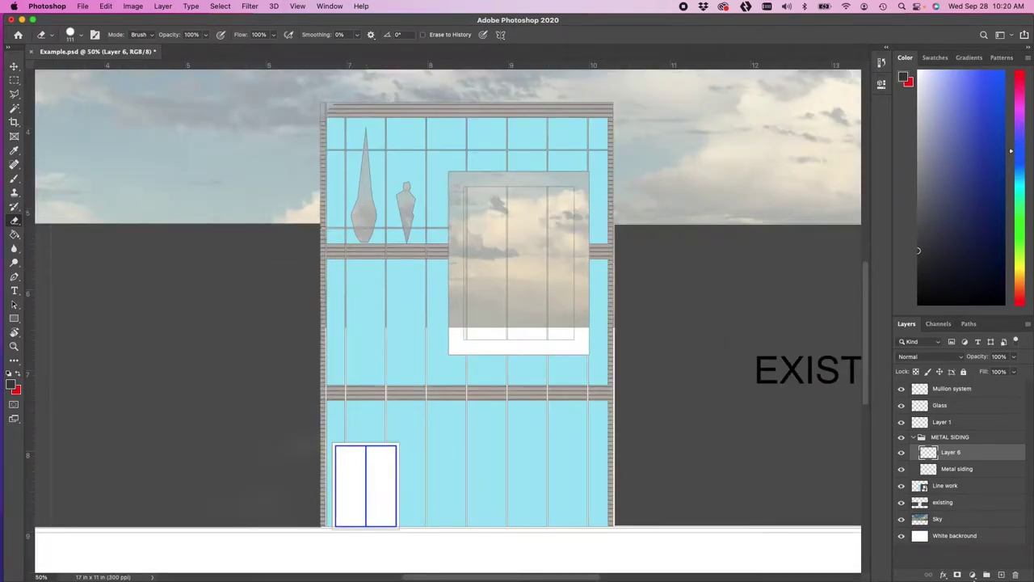
pyautogui.click(1002, 574)
pyautogui.click(913, 437)
pyautogui.click(971, 532)
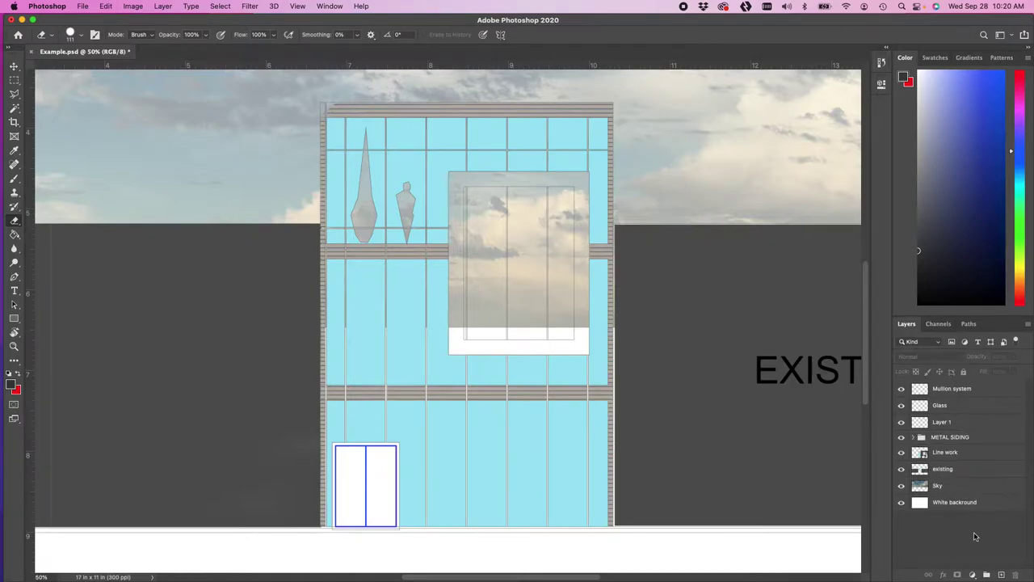
pyautogui.click(1002, 574)
pyautogui.doubleClick(942, 388)
pyautogui.write('Mullions')
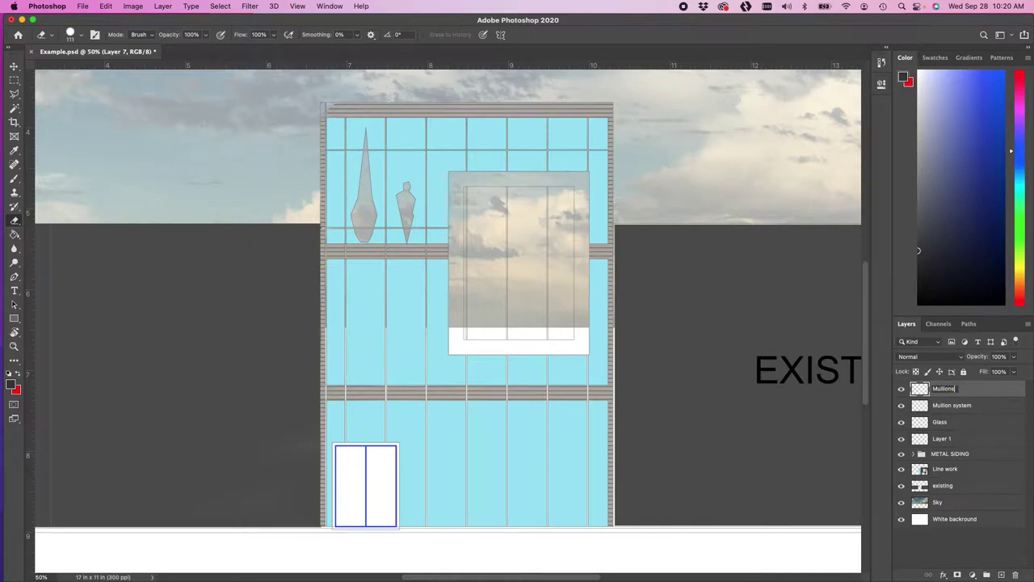
pyautogui.press('Return')
pyautogui.click(950, 550)
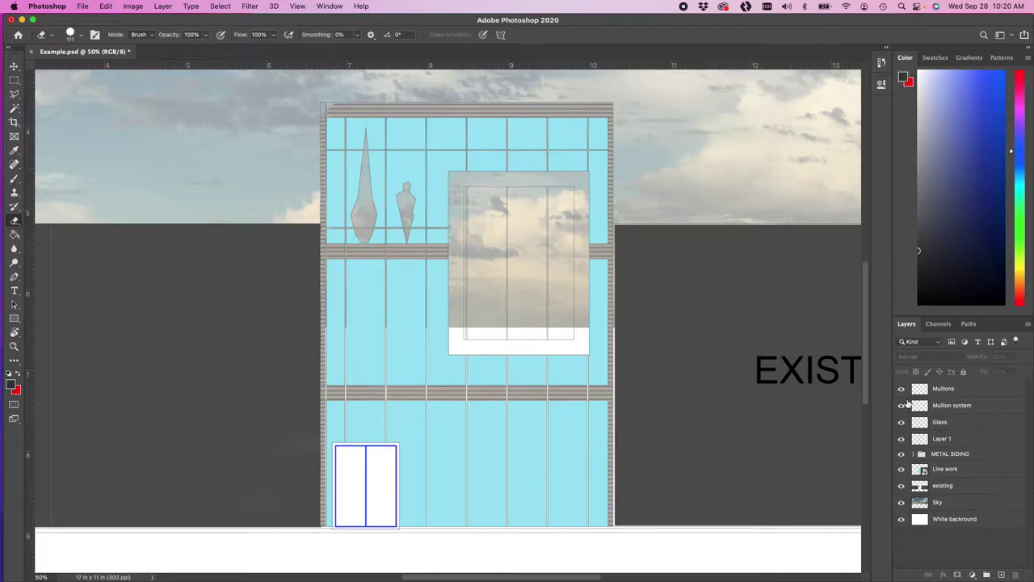
# Step: Hide the Mullion system, Glass, Layer 1, existing and Sky layers and the METAL SIDING group
pyautogui.moveTo(901, 405); pyautogui.dragTo(905, 439)
pyautogui.click(902, 454)
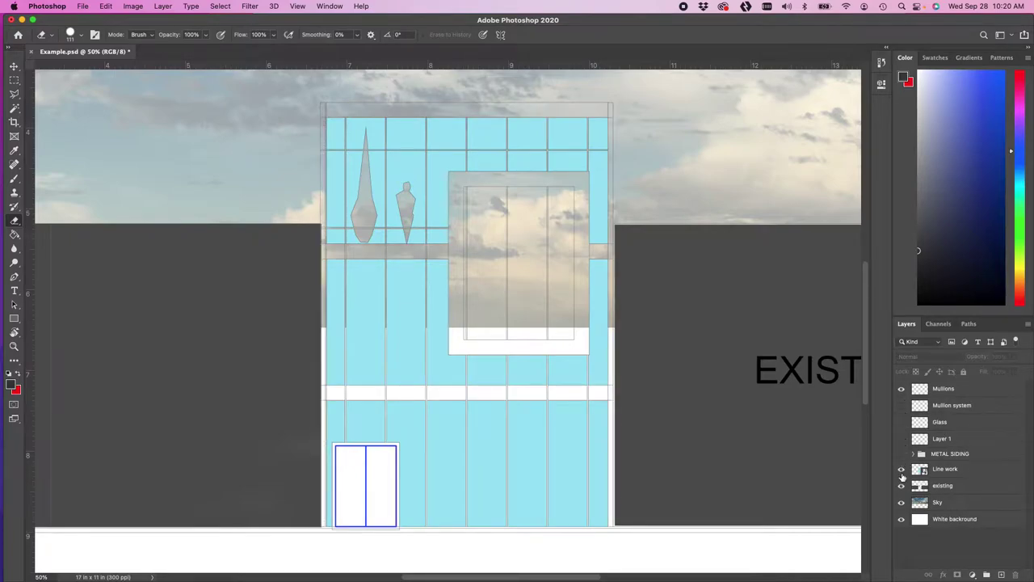
pyautogui.click(902, 486)
pyautogui.click(902, 503)
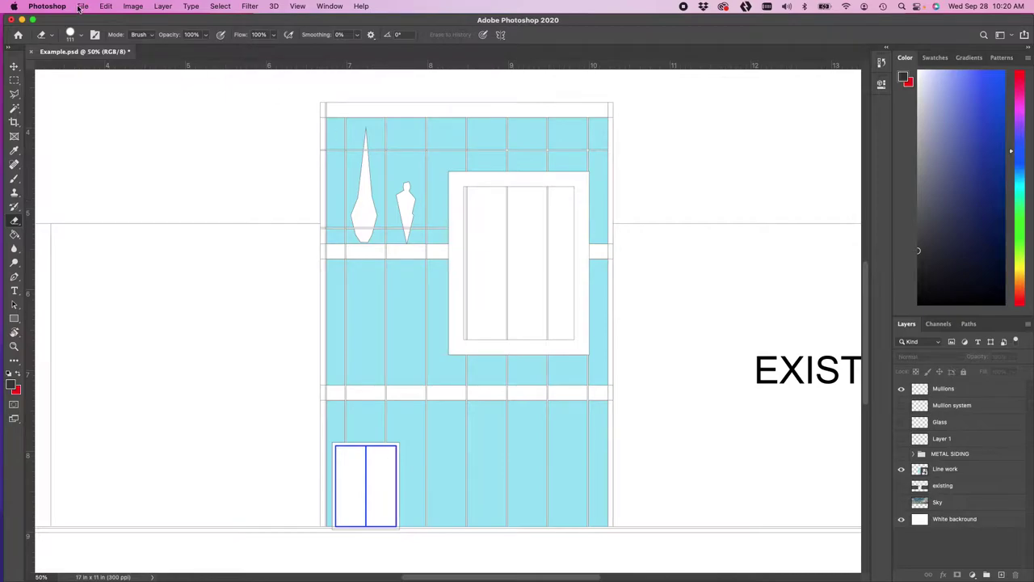
# Step: Draw a rectangular marquee selection around the whole building facade, about 3.6 in wide and 5.3 in high
pyautogui.click(14, 80)
pyautogui.moveTo(326, 114); pyautogui.dragTo(612, 527)
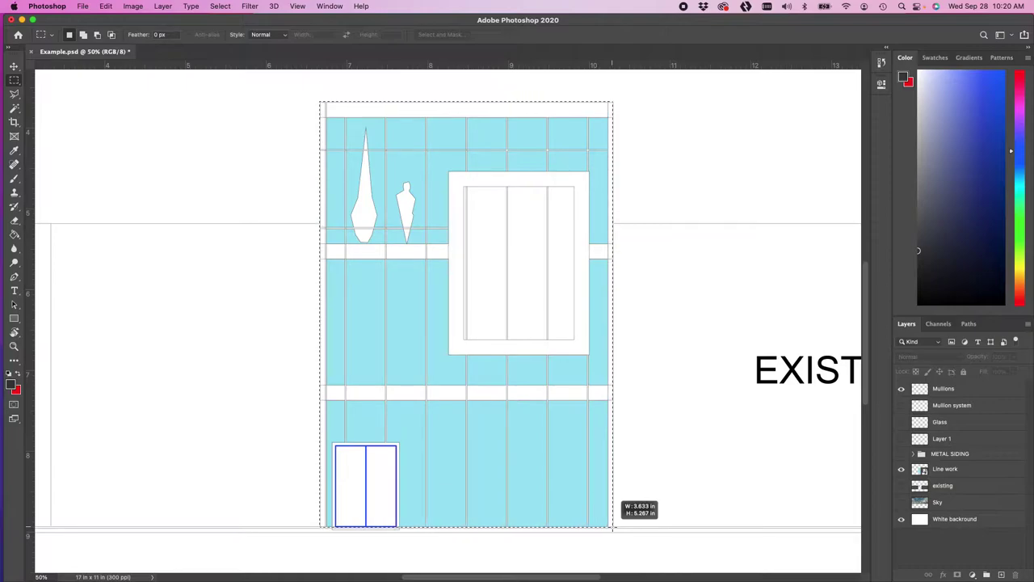
pyautogui.moveTo(613, 526); pyautogui.dragTo(610, 528)
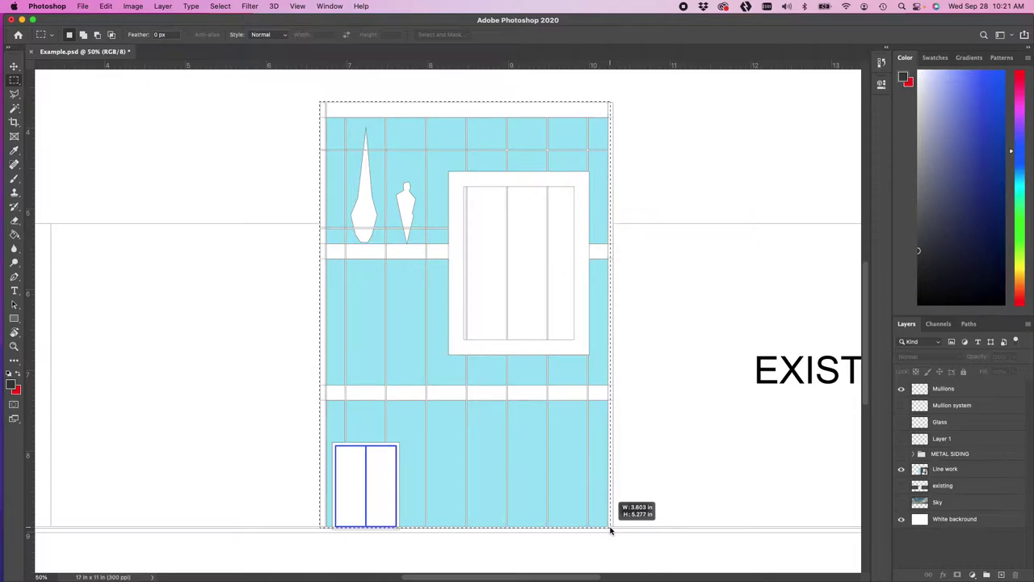
# Step: Extend the marquee selection's lower right corner to the facade's outer edge and the ground line
pyautogui.moveTo(611, 531); pyautogui.dragTo(609, 526)
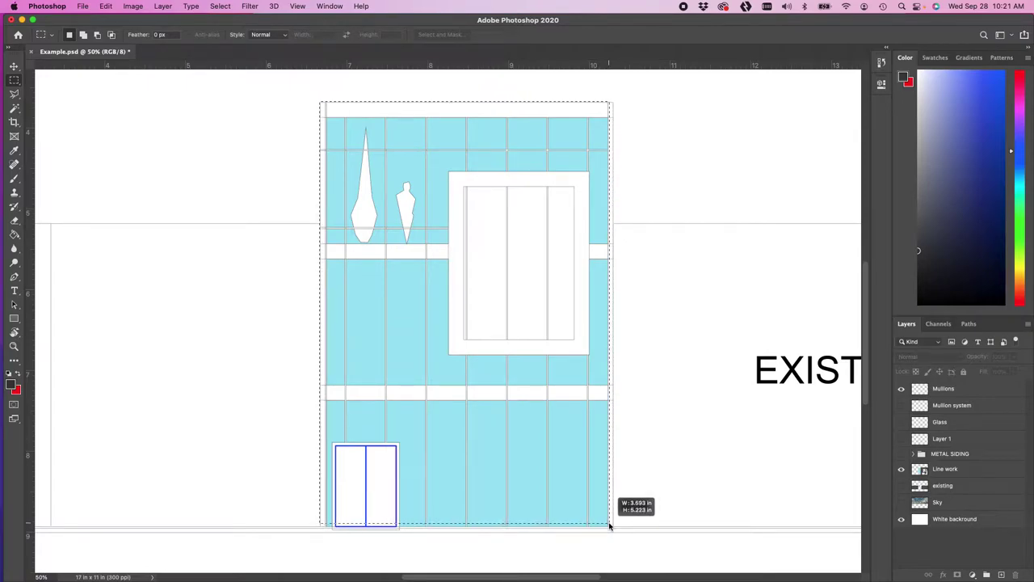
pyautogui.moveTo(612, 529); pyautogui.dragTo(347, 151)
pyautogui.moveTo(587, 451); pyautogui.dragTo(613, 531)
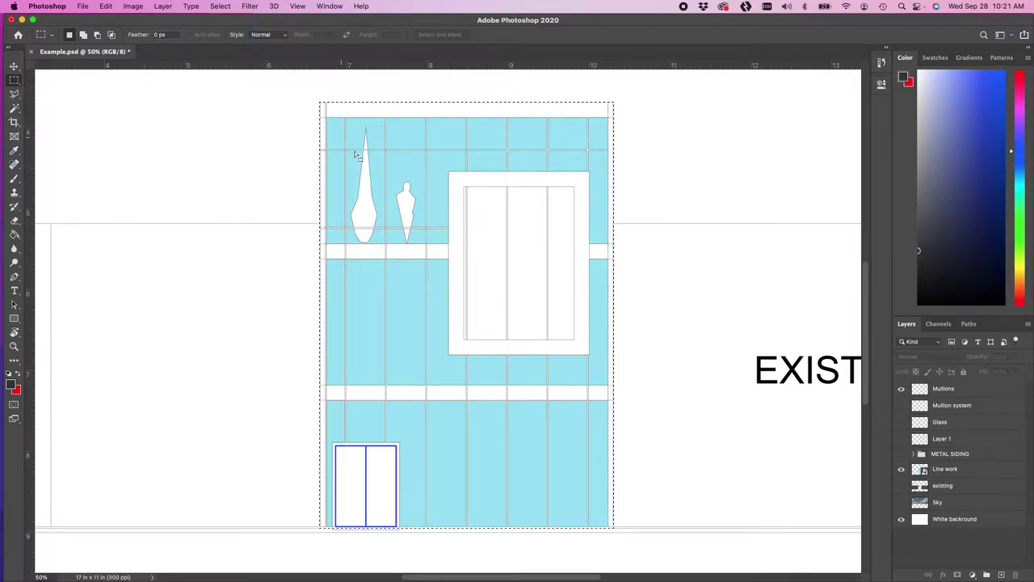
# Step: Using the Magic Wand on the Line work layer, subtract the top storey's blue glass panes from the facade selection
pyautogui.click(14, 109)
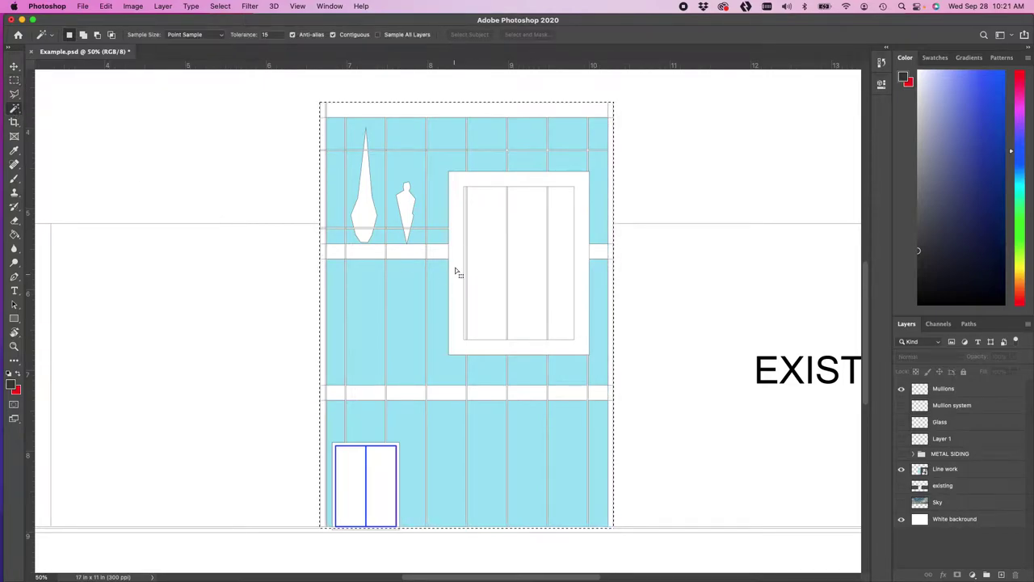
pyautogui.click(948, 471)
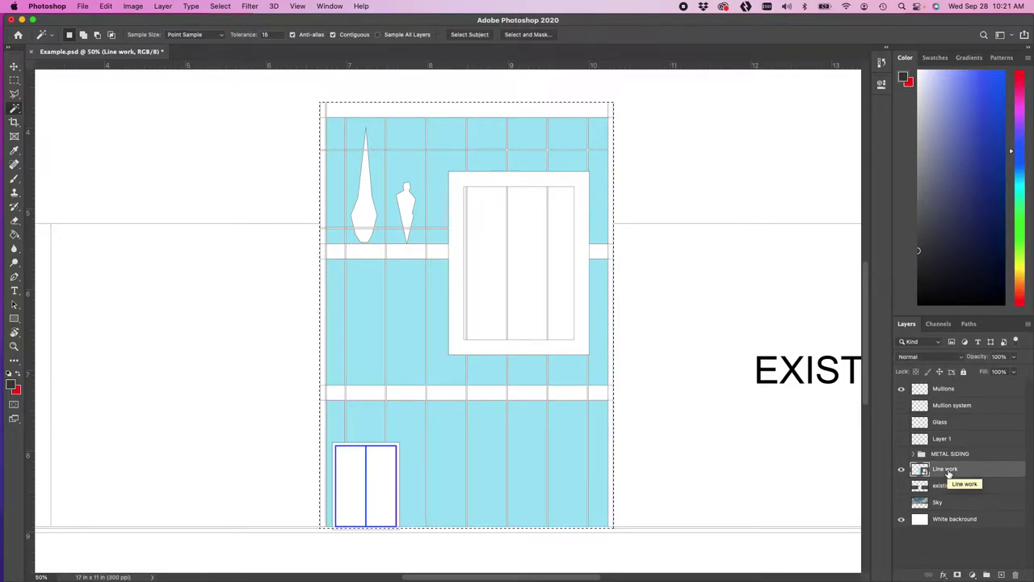
pyautogui.press('shift')
pyautogui.press('alt')
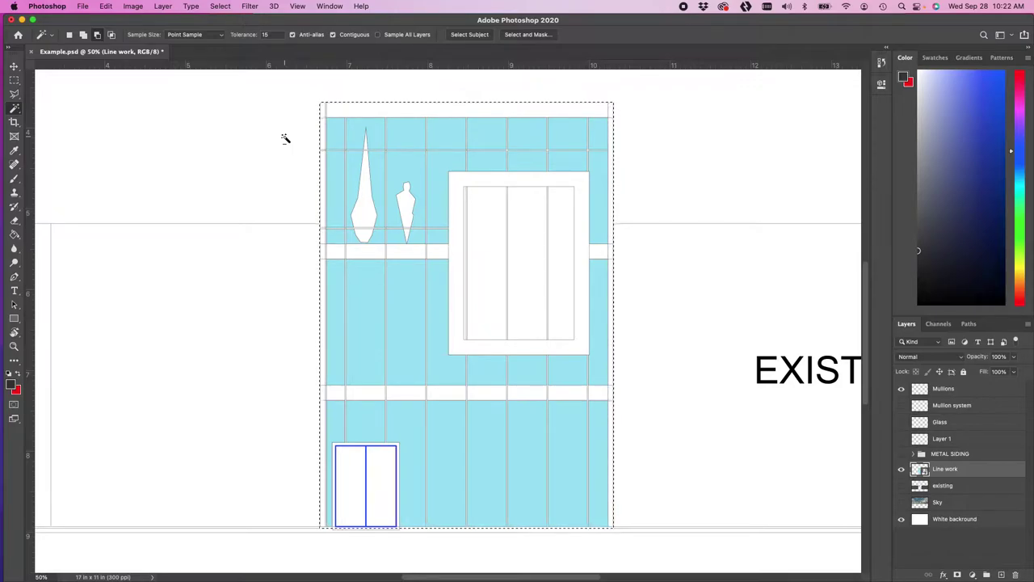
pyautogui.keyDown('alt'); pyautogui.click(338, 139); pyautogui.keyUp('alt')
pyautogui.keyDown('alt'); pyautogui.click(361, 138); pyautogui.keyUp('alt')
pyautogui.keyDown('alt'); pyautogui.click(411, 145); pyautogui.keyUp('alt')
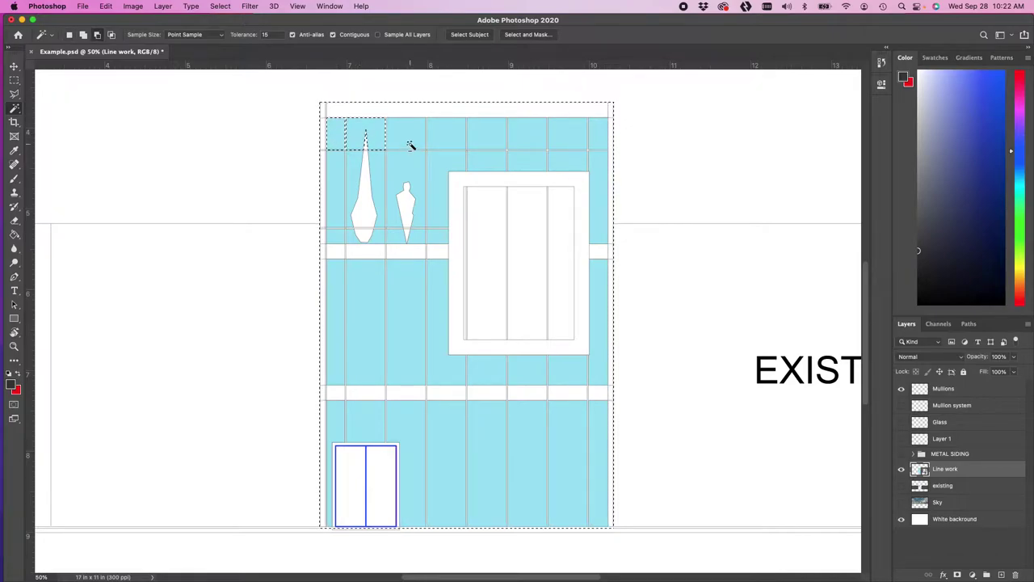
pyautogui.keyDown('alt'); pyautogui.click(567, 143); pyautogui.keyUp('alt')
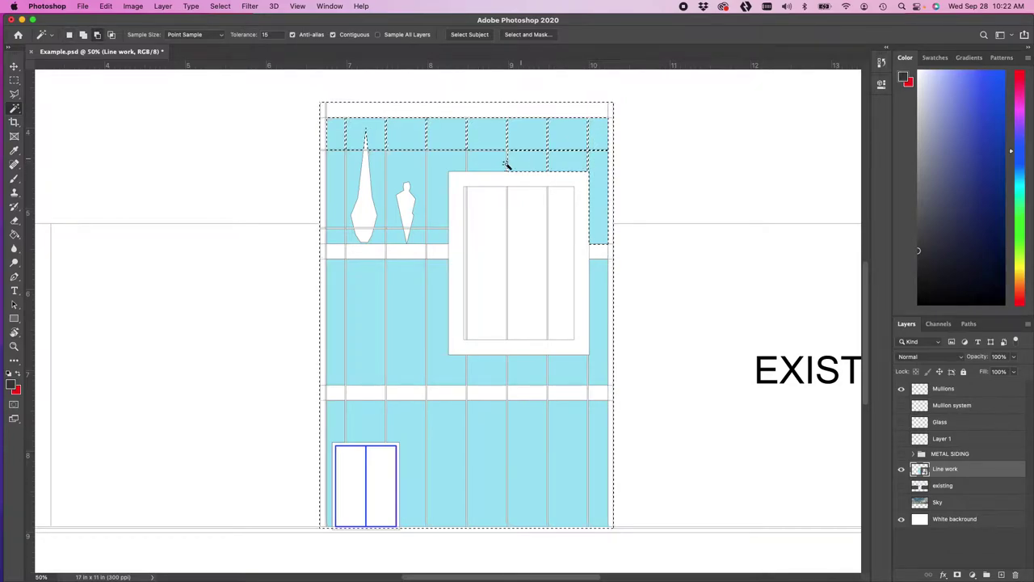
pyautogui.keyDown('alt'); pyautogui.click(452, 168); pyautogui.keyUp('alt')
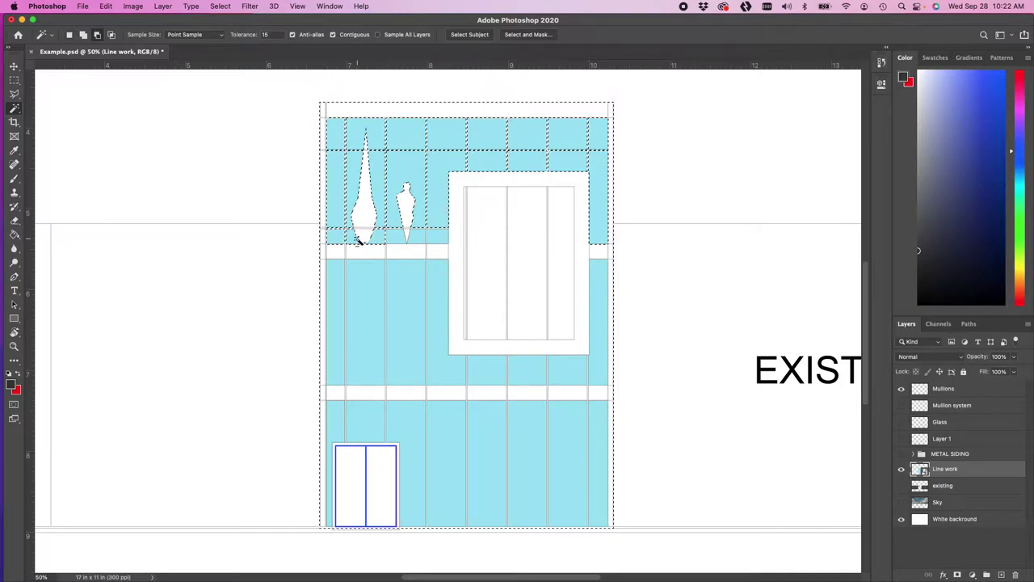
pyautogui.keyDown('shift'); pyautogui.click(437, 241); pyautogui.keyUp('shift')
# Step: Subtract the blue glass panes of the middle and bottom storeys from the facade selection
pyautogui.keyDown('shift'); pyautogui.click(443, 369); pyautogui.keyUp('shift')
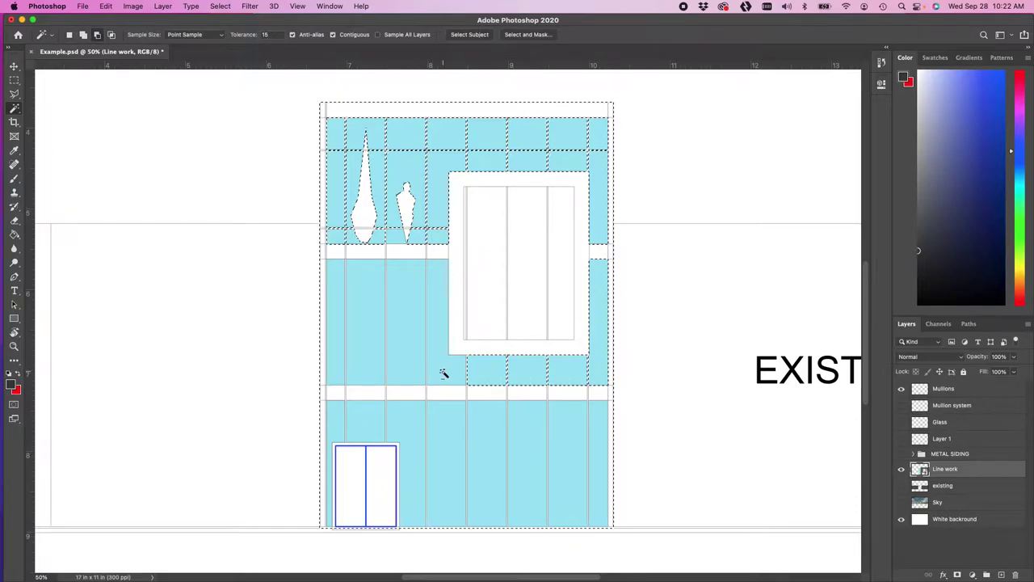
pyautogui.keyDown('shift'); pyautogui.click(361, 342); pyautogui.keyUp('shift')
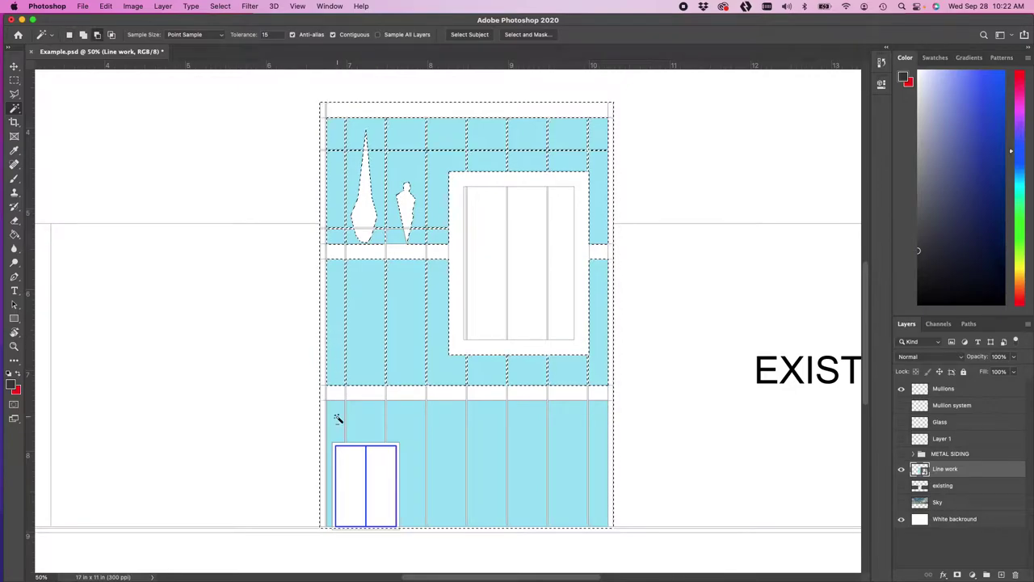
pyautogui.keyDown('shift'); pyautogui.click(363, 425); pyautogui.keyUp('shift')
pyautogui.keyDown('shift'); pyautogui.click(457, 443); pyautogui.keyUp('shift')
pyautogui.keyDown('shift'); pyautogui.click(485, 447); pyautogui.keyUp('shift')
pyautogui.keyDown('shift'); pyautogui.click(537, 446); pyautogui.keyUp('shift')
pyautogui.keyDown('shift'); pyautogui.click(578, 449); pyautogui.keyUp('shift')
pyautogui.keyDown('shift'); pyautogui.click(601, 456); pyautogui.keyUp('shift')
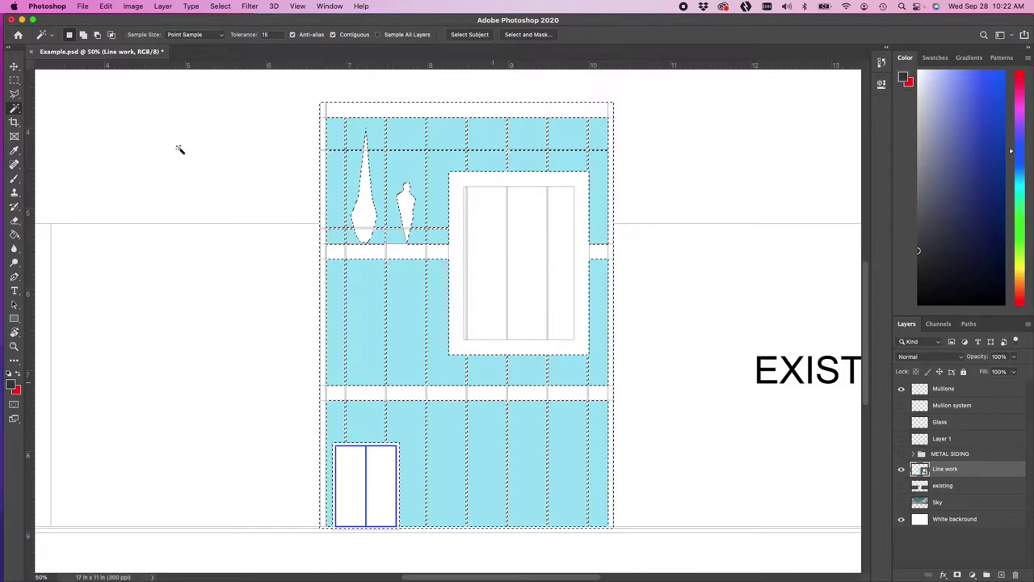
# Step: Invert the facade selection and inspect its edges along the mullions
pyautogui.click(14, 80)
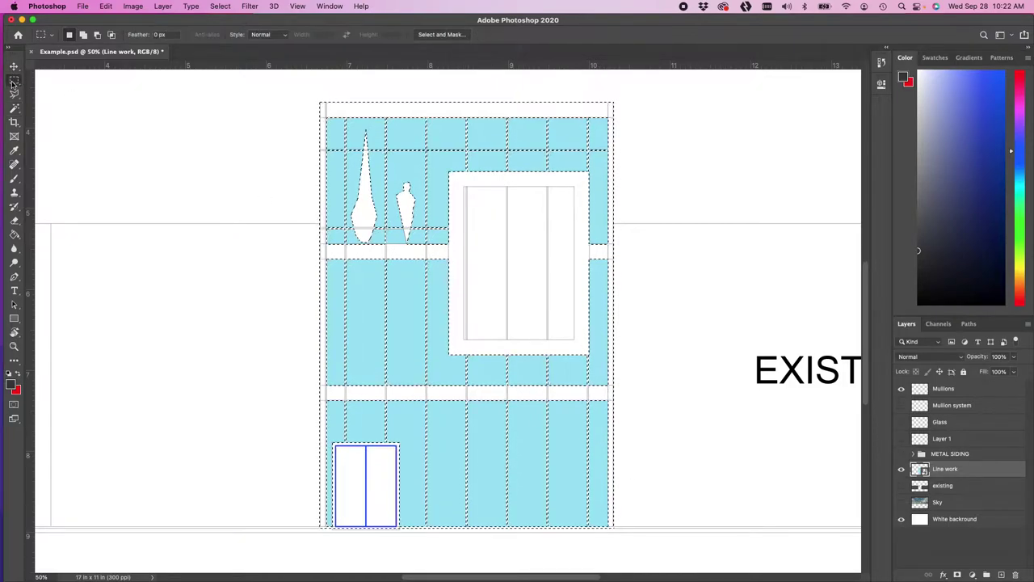
pyautogui.rightClick(354, 284)
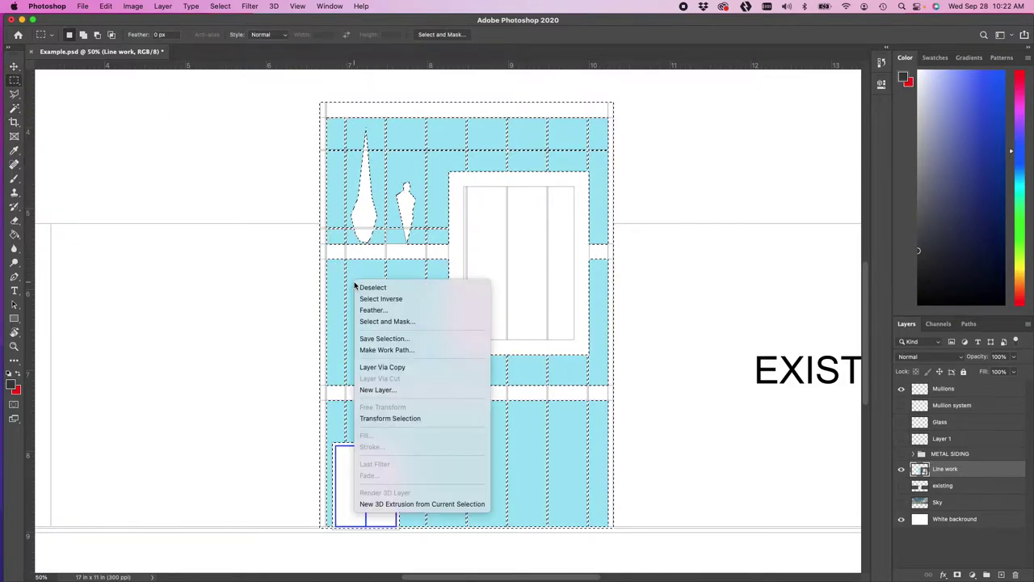
pyautogui.click(393, 299)
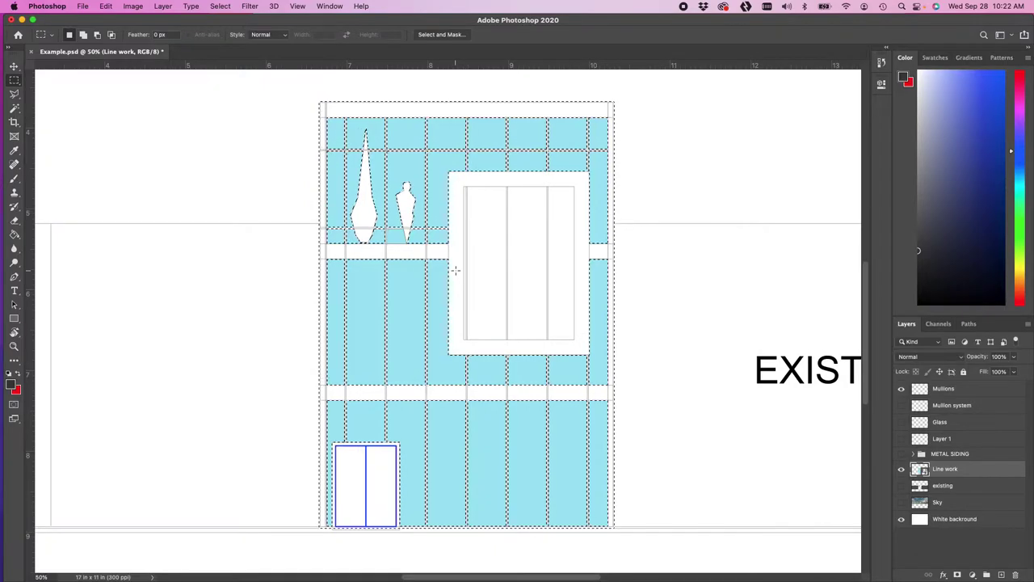
pyautogui.press('super+plus')
pyautogui.press('super+plus')
pyautogui.press('super+plus')
pyautogui.press('super+plus')
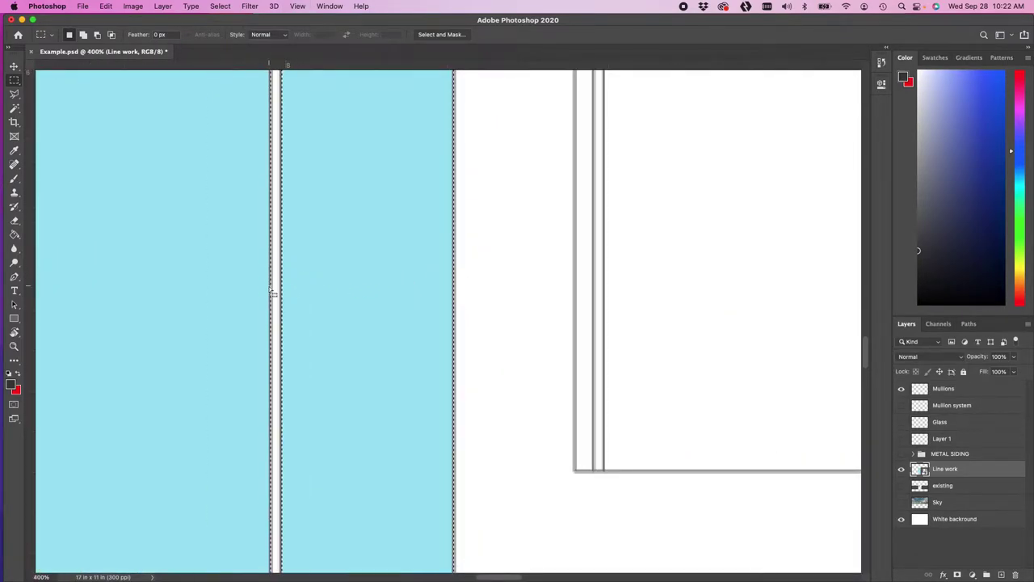
pyautogui.keyDown('alt'); pyautogui.scroll(-5, 270, 292); pyautogui.keyUp('alt')
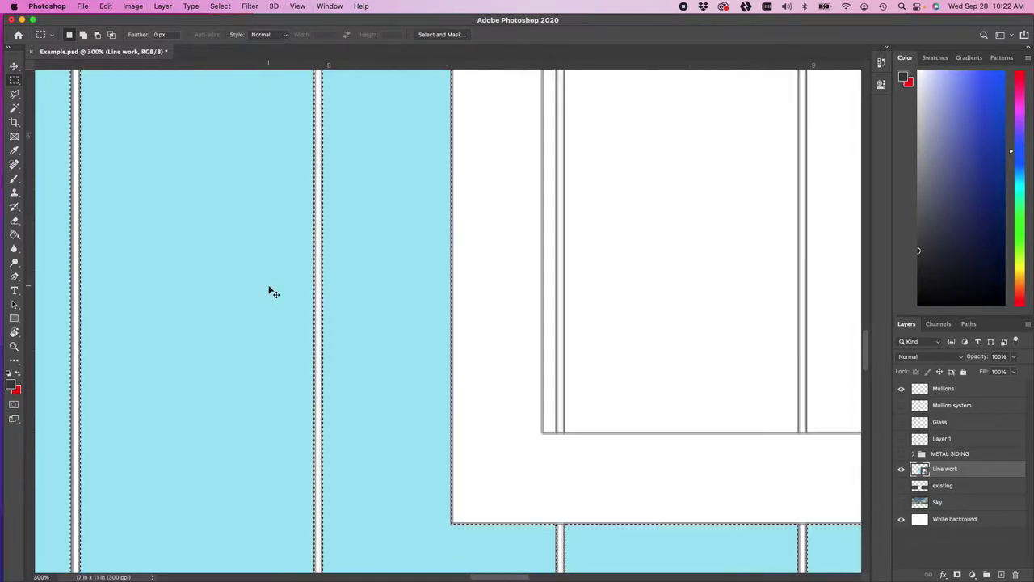
# Step: Make the Mullions layer active for painting with the Brush tool and open the brush settings
pyautogui.click(943, 388)
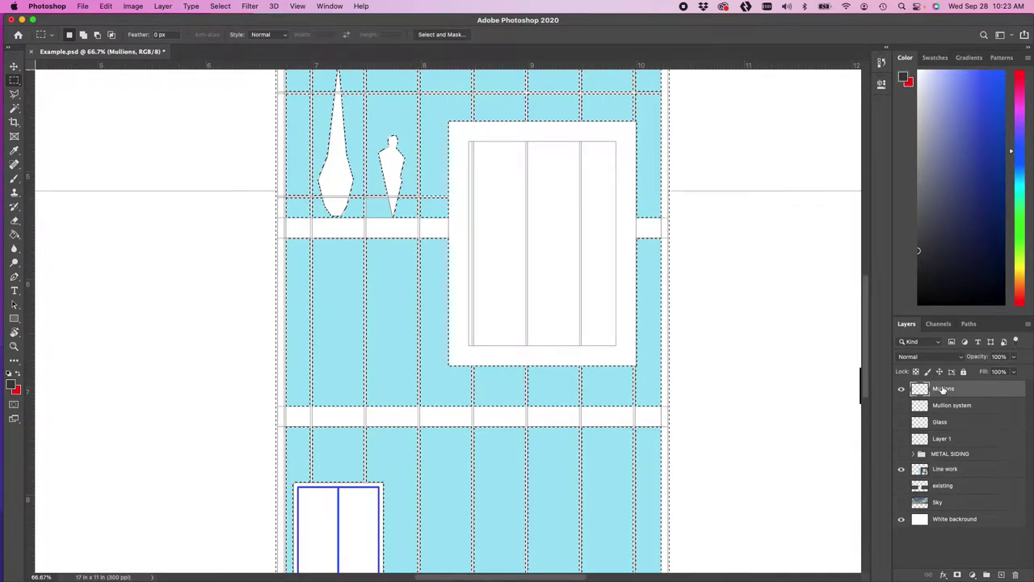
pyautogui.press('b')
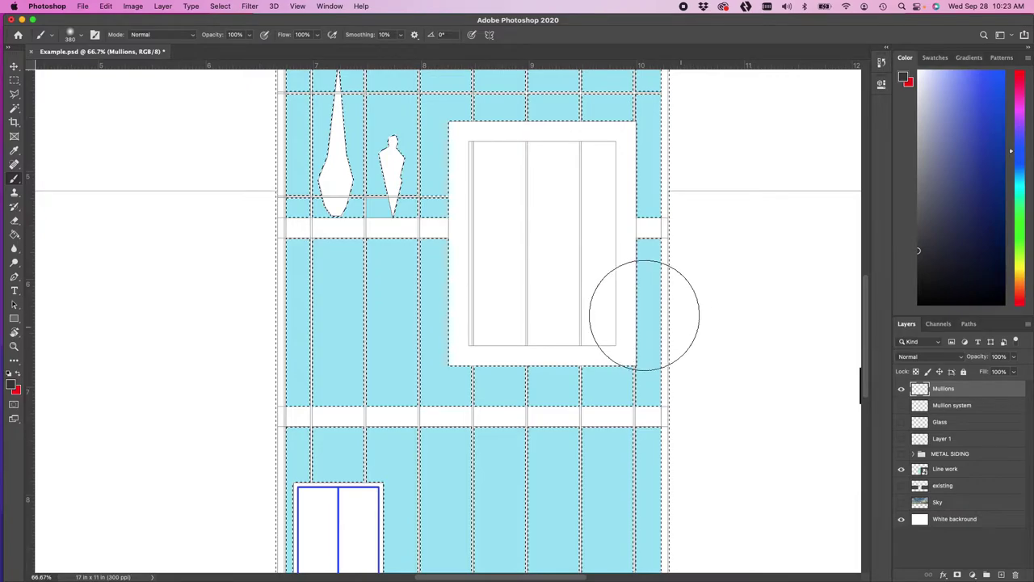
pyautogui.rightClick(711, 316)
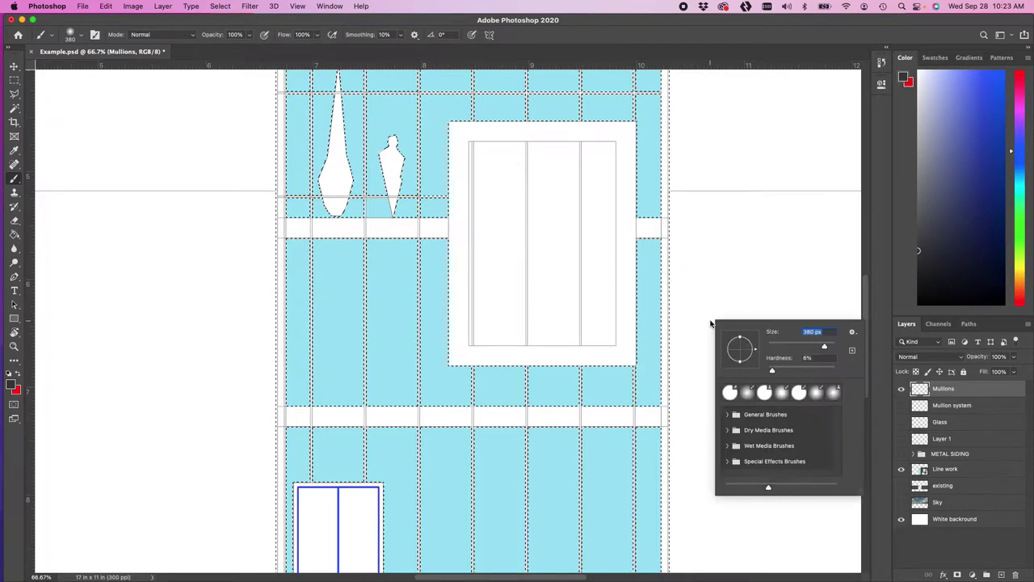
pyautogui.rightClick(729, 273)
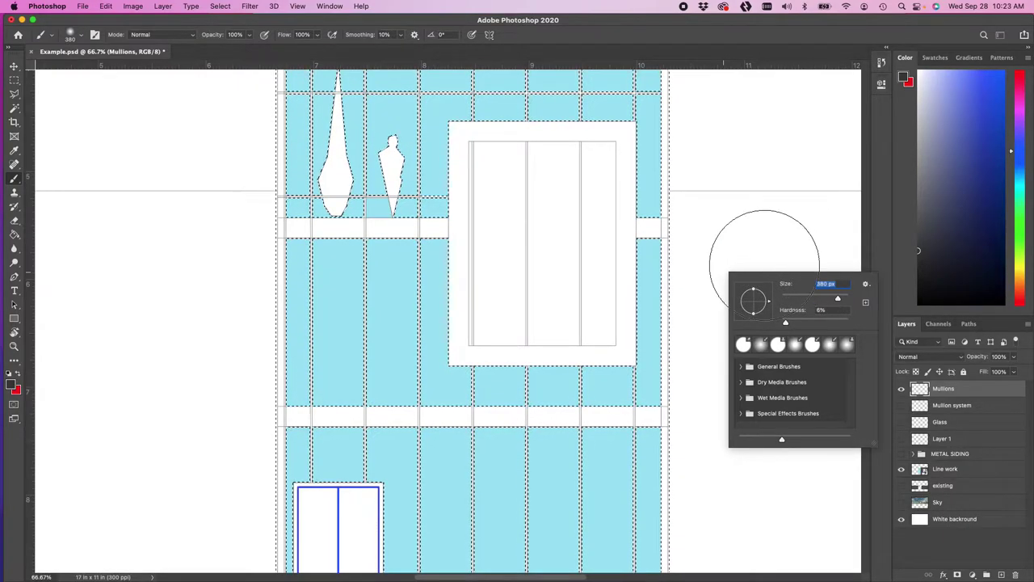
# Step: Try to paint the mullions dark grey with the large soft brush, and undo the brushwork
pyautogui.moveTo(672, 260)
pyautogui.mouseDown()
pyautogui.moveTo(599, 290)
pyautogui.moveTo(586, 244)
pyautogui.mouseUp()
pyautogui.moveTo(634, 165)
pyautogui.mouseDown()
pyautogui.moveTo(445, 197)
pyautogui.moveTo(414, 267)
pyautogui.moveTo(262, 205)
pyautogui.moveTo(212, 290)
pyautogui.moveTo(261, 338)
pyautogui.moveTo(362, 343)
pyautogui.moveTo(512, 320)
pyautogui.moveTo(650, 335)
pyautogui.moveTo(654, 440)
pyautogui.moveTo(492, 467)
pyautogui.moveTo(357, 375)
pyautogui.moveTo(398, 449)
pyautogui.mouseUp()
pyautogui.moveTo(571, 428); pyautogui.dragTo(565, 439)
pyautogui.press('super+z')
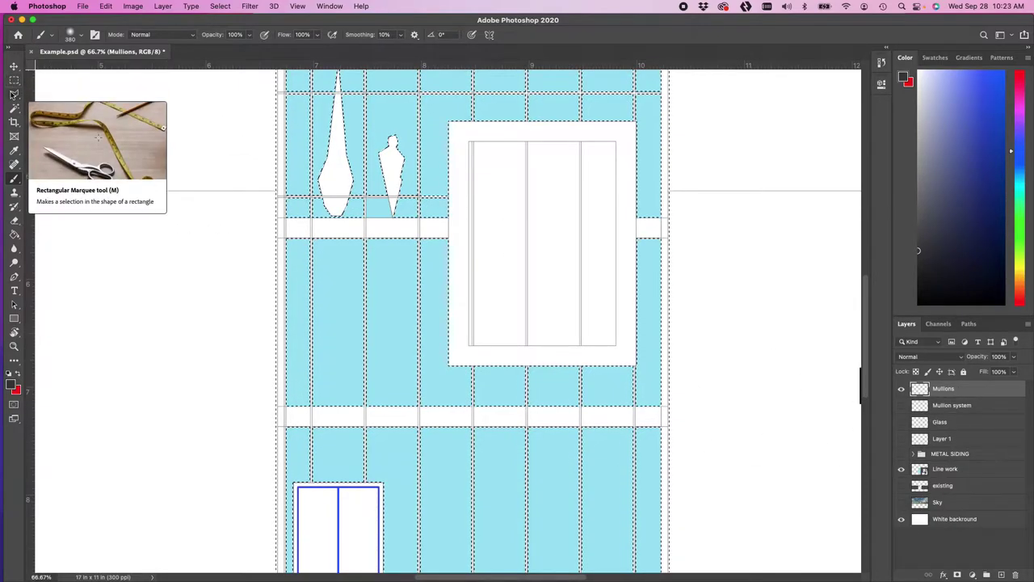
# Step: Invert the selection and brush dark grey over the upper and middle parts of the facade on the Mullions layer
pyautogui.click(16, 82)
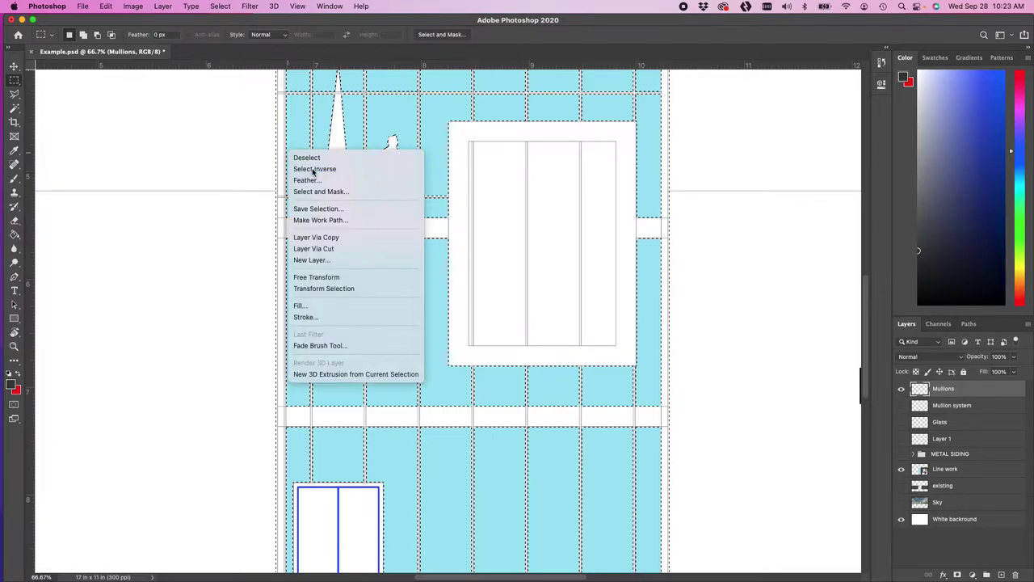
pyautogui.press('b')
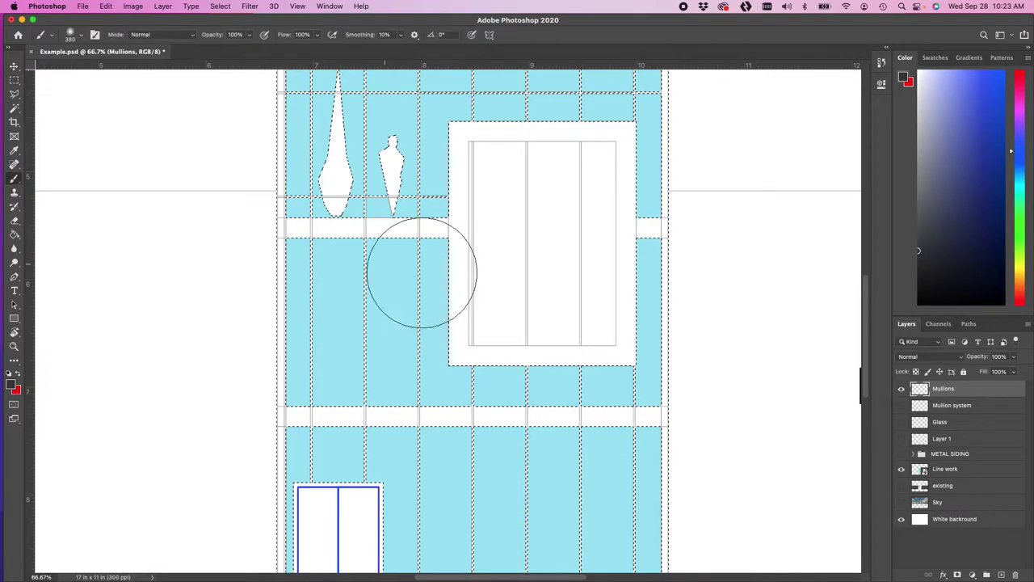
pyautogui.moveTo(663, 295)
pyautogui.mouseDown()
pyautogui.moveTo(651, 224)
pyautogui.moveTo(576, 314)
pyautogui.mouseUp()
pyautogui.moveTo(347, 207); pyautogui.dragTo(330, 227)
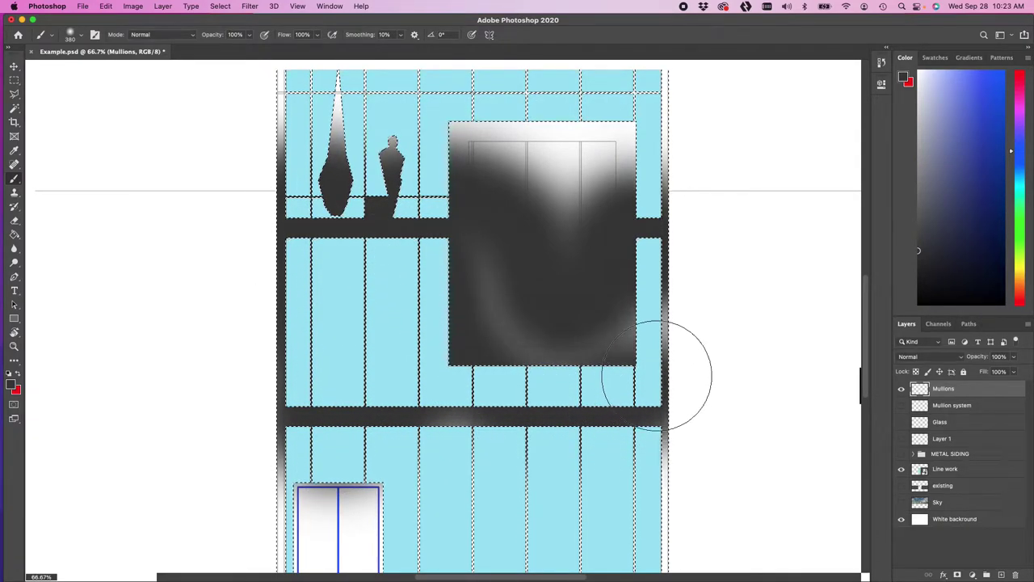
pyautogui.press('super+r')
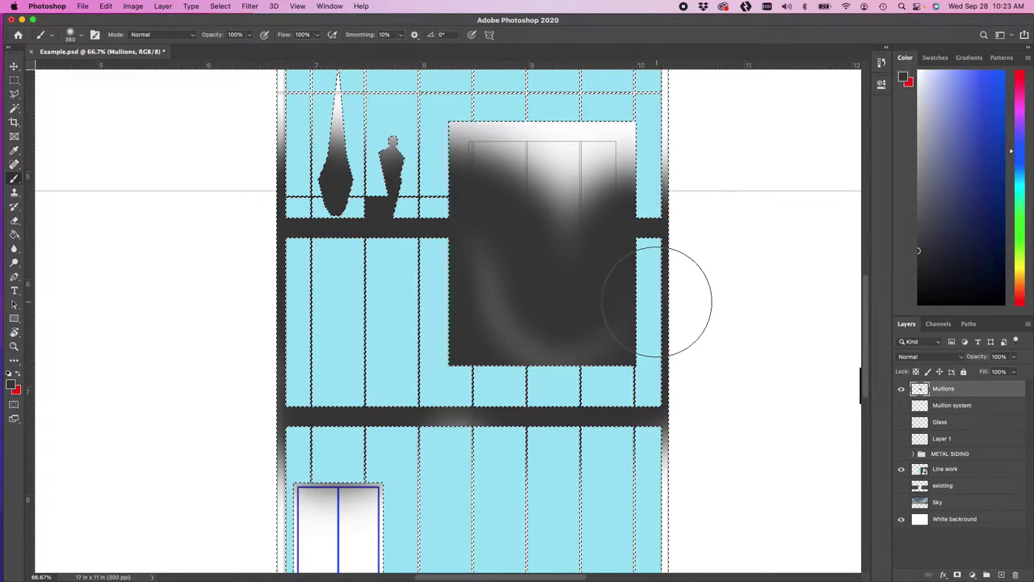
pyautogui.scroll(5, 656, 300)
pyautogui.moveTo(646, 270)
pyautogui.mouseDown()
pyautogui.moveTo(312, 255)
pyautogui.moveTo(266, 229)
pyautogui.moveTo(515, 162)
pyautogui.moveTo(217, 144)
pyautogui.moveTo(526, 191)
pyautogui.moveTo(691, 170)
pyautogui.moveTo(706, 153)
pyautogui.moveTo(588, 83)
pyautogui.moveTo(415, 173)
pyautogui.mouseUp()
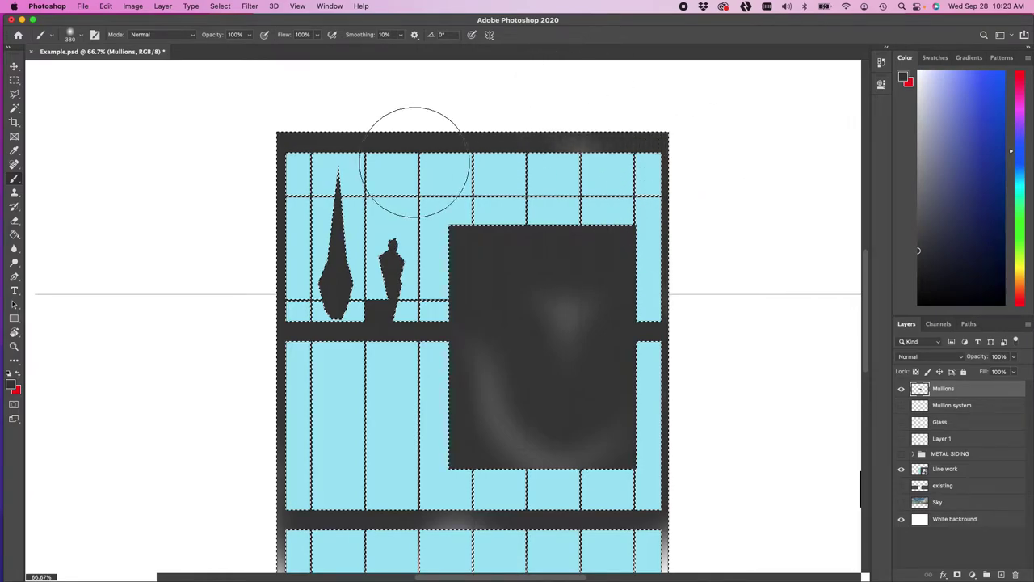
# Step: Brush dark grey over the bottom storey's mullions, edge strips and door within the selection
pyautogui.press('super+r')
pyautogui.scroll(-10, 376, 194)
pyautogui.press('super+r')
pyautogui.moveTo(286, 237)
pyautogui.mouseDown()
pyautogui.moveTo(347, 352)
pyautogui.moveTo(423, 303)
pyautogui.mouseUp()
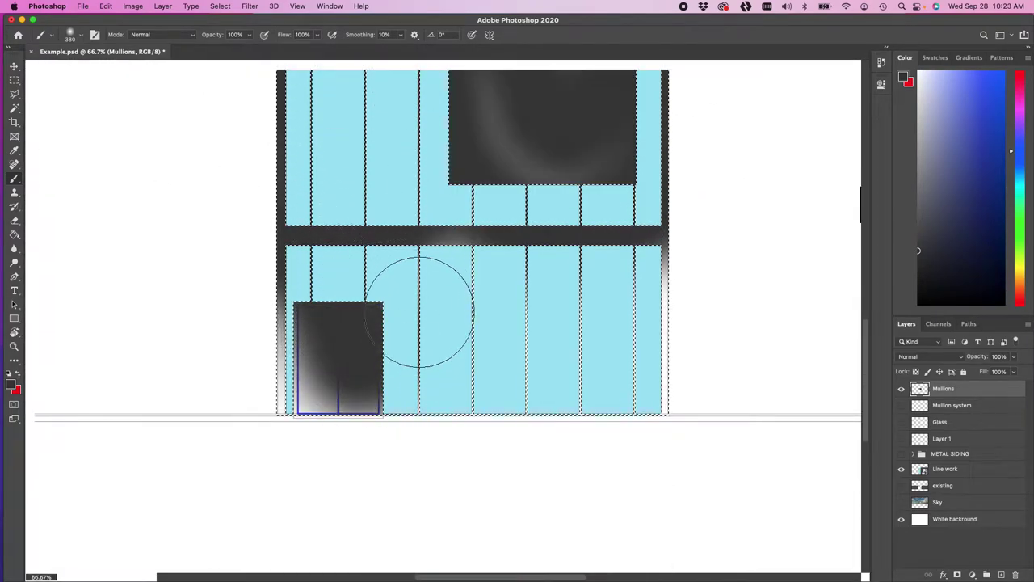
pyautogui.moveTo(588, 323)
pyautogui.mouseDown()
pyautogui.moveTo(643, 406)
pyautogui.moveTo(644, 328)
pyautogui.moveTo(524, 317)
pyautogui.mouseUp()
pyautogui.press('super+r')
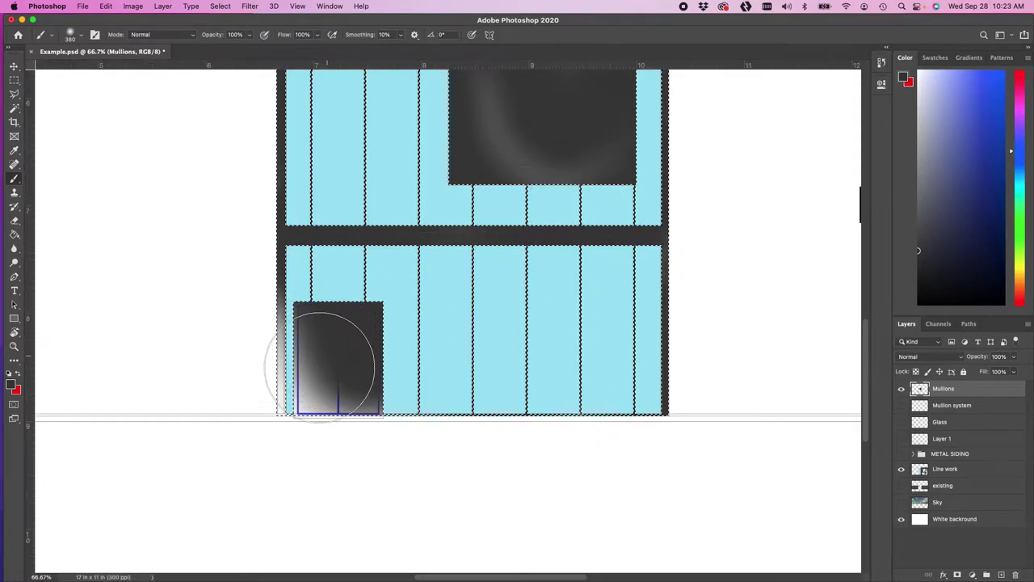
pyautogui.moveTo(299, 377)
pyautogui.mouseDown()
pyautogui.moveTo(321, 416)
pyautogui.moveTo(416, 438)
pyautogui.mouseUp()
# Step: Move the Mullions layer below the METAL SIDING group and show that group and the Mullion system, Glass and Layer 1 layers
pyautogui.scroll(5, 588, 265)
pyautogui.scroll(1, 581, 255)
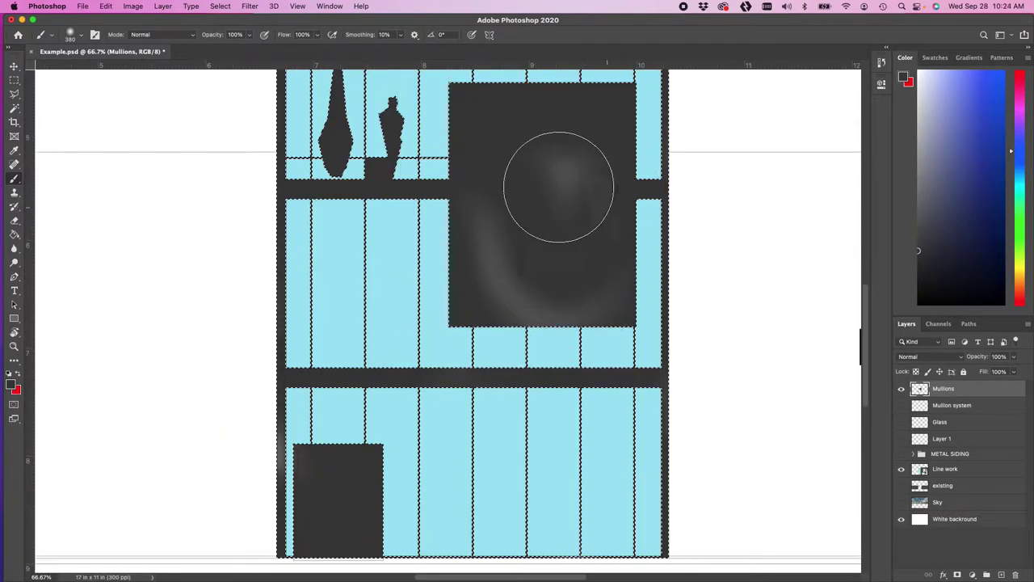
pyautogui.scroll(2, 565, 313)
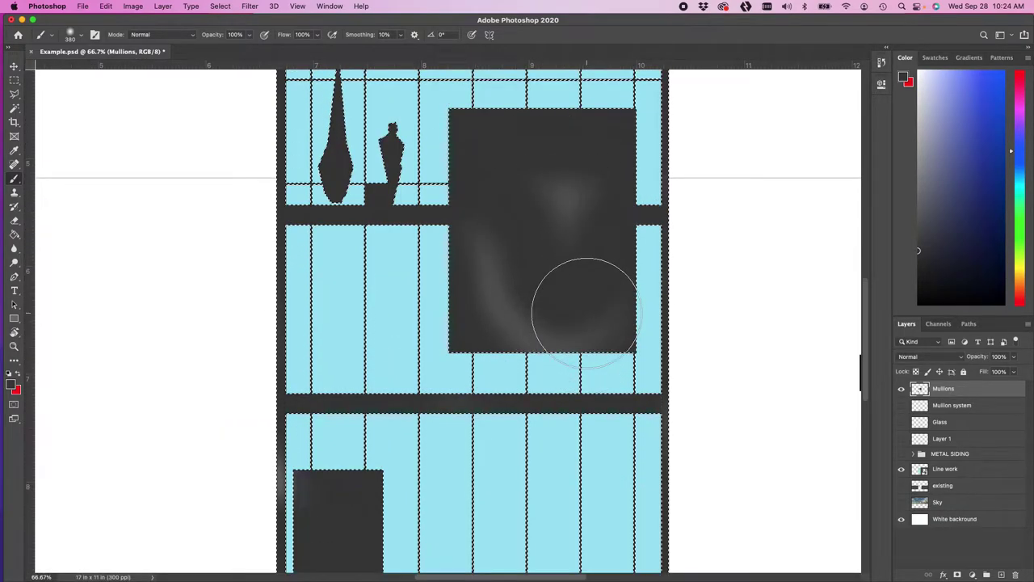
pyautogui.moveTo(947, 392); pyautogui.dragTo(902, 389)
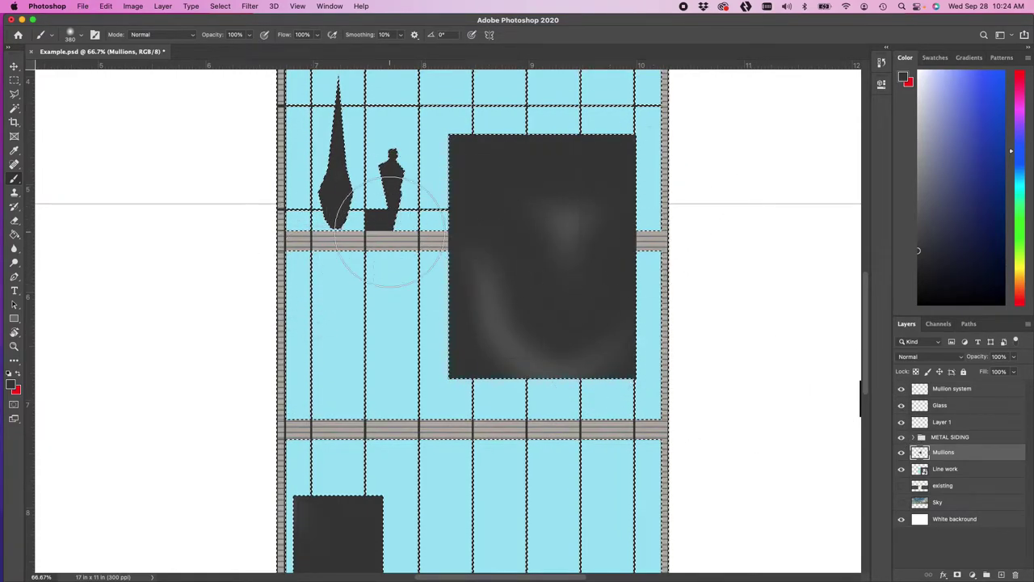
pyautogui.press('super+equal')
pyautogui.press('super+equal')
pyautogui.press('super+equal')
pyautogui.moveTo(455, 237); pyautogui.dragTo(635, 476)
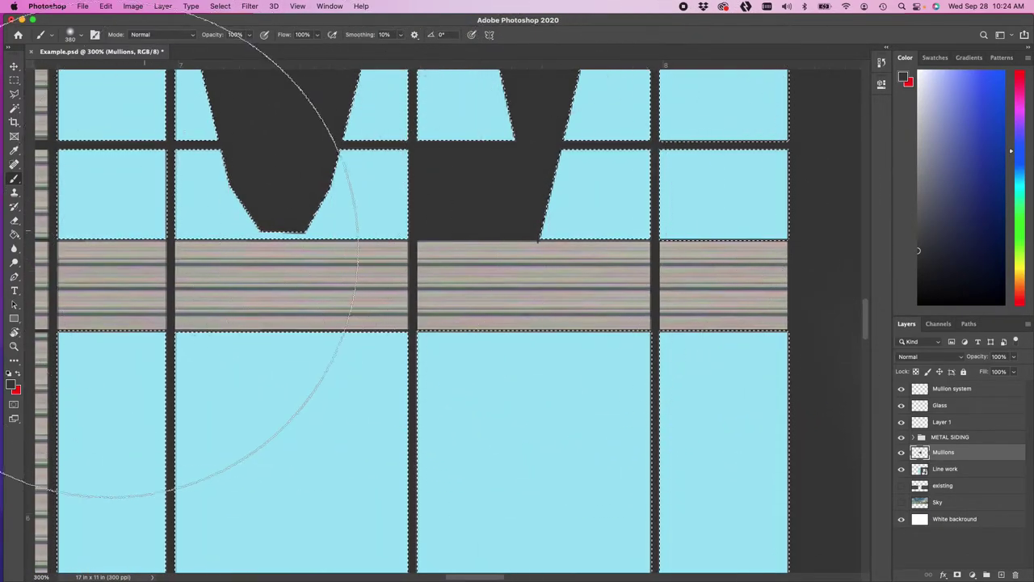
# Step: Clear the selection around the painted mullions
pyautogui.press('super+minus')
pyautogui.press('super+minus')
pyautogui.press('super+minus')
pyautogui.press('super+minus')
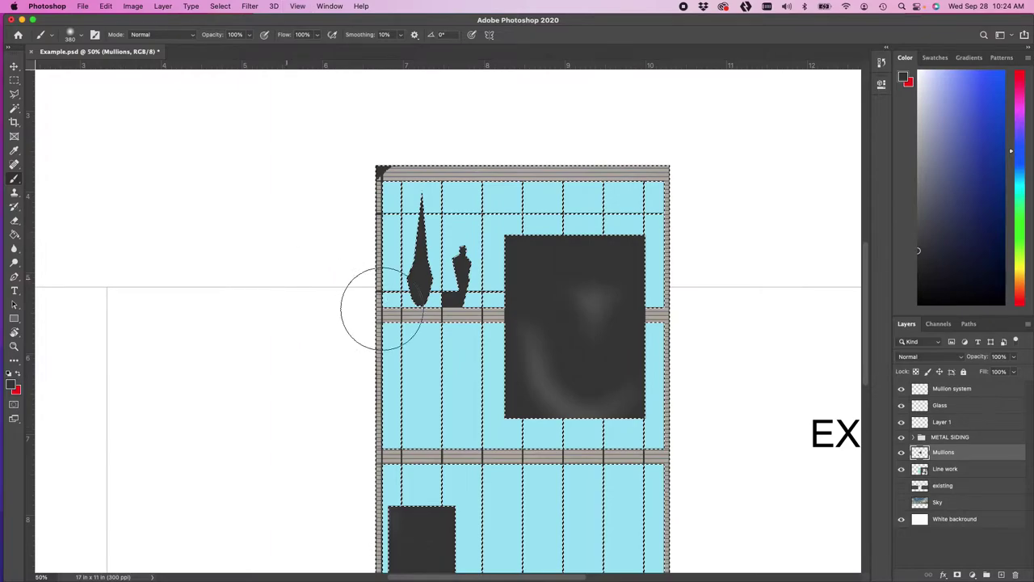
pyautogui.scroll(-2, 576, 450)
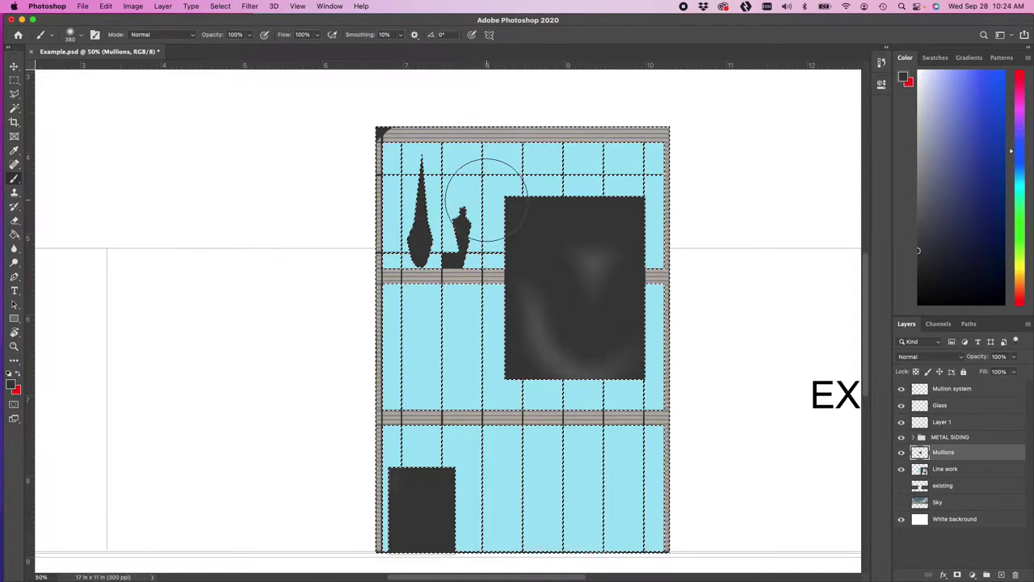
pyautogui.press('super+d')
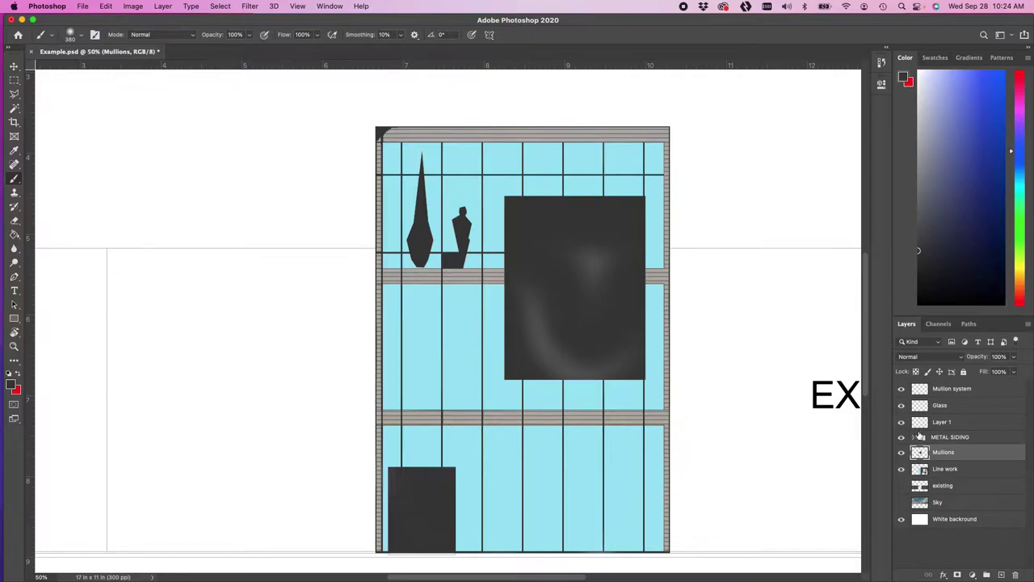
# Step: Show the existing and Sky layers and check how the whole elevation reads from far out
pyautogui.moveTo(902, 485); pyautogui.dragTo(901, 501)
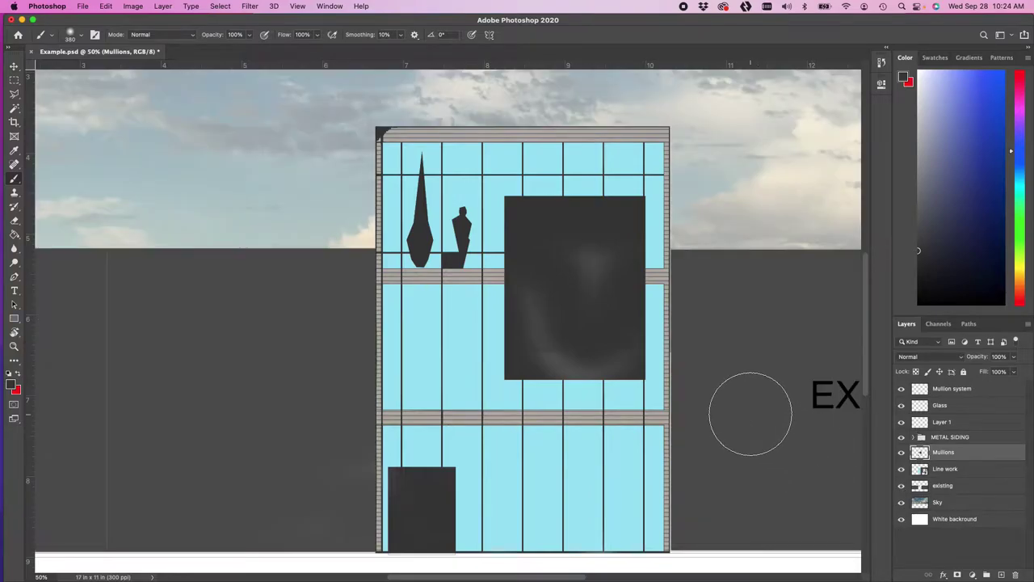
pyautogui.press('super+minus')
pyautogui.press('super+minus')
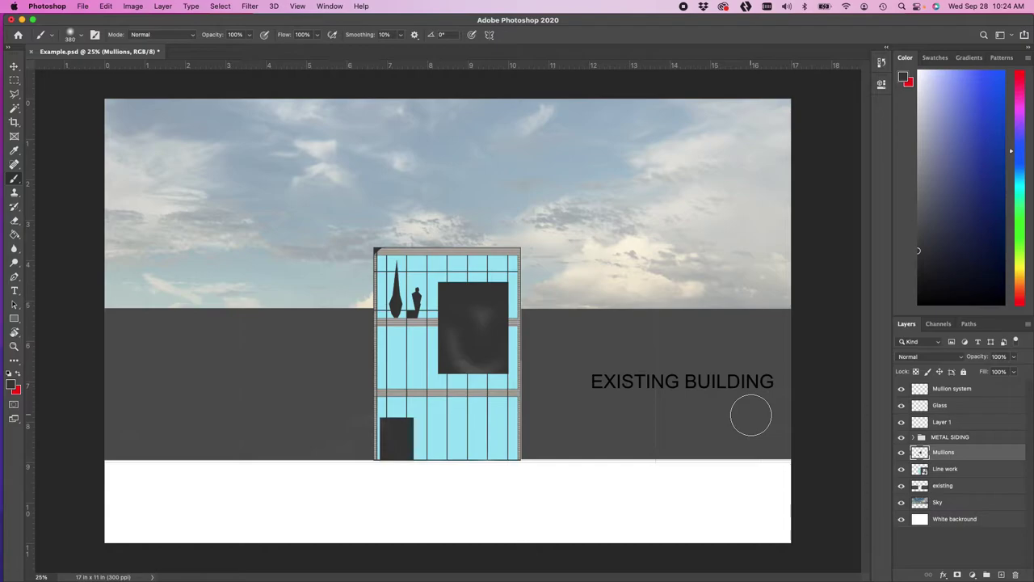
pyautogui.press('super+minus')
pyautogui.press('super+minus')
pyautogui.press('super+minus')
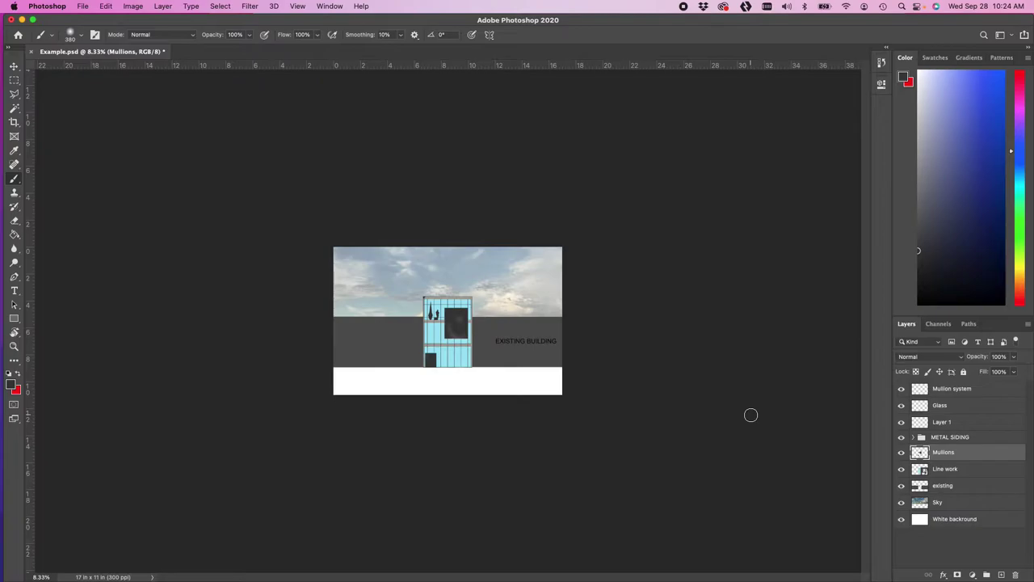
pyautogui.press('super+minus')
pyautogui.press('super+minus')
pyautogui.press('super+minus')
pyautogui.press('super+minus')
pyautogui.press('super+minus')
pyautogui.press('super+minus')
pyautogui.press('super+minus')
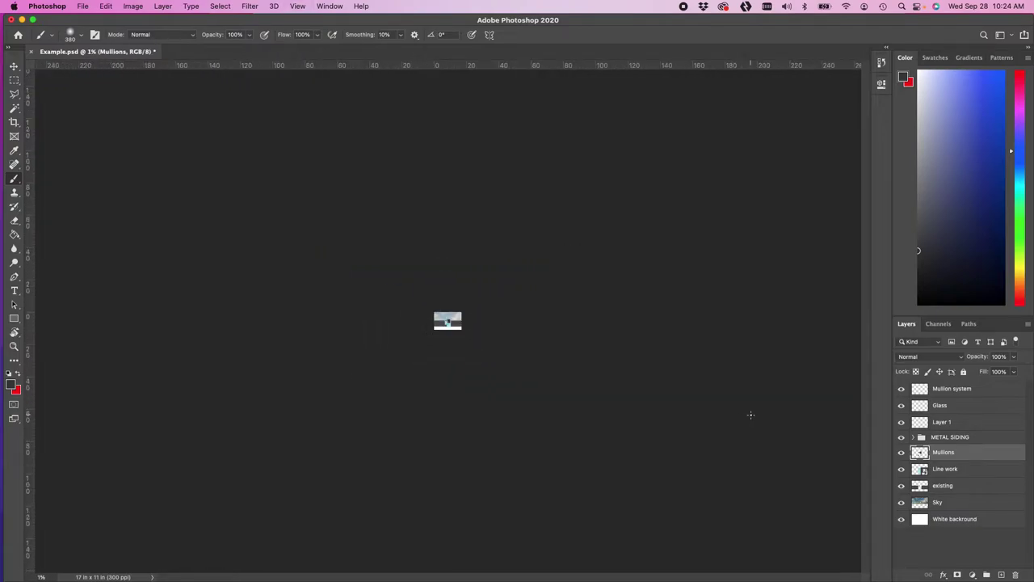
pyautogui.press('super+plus')
pyautogui.press('super+plus')
pyautogui.press('super+plus')
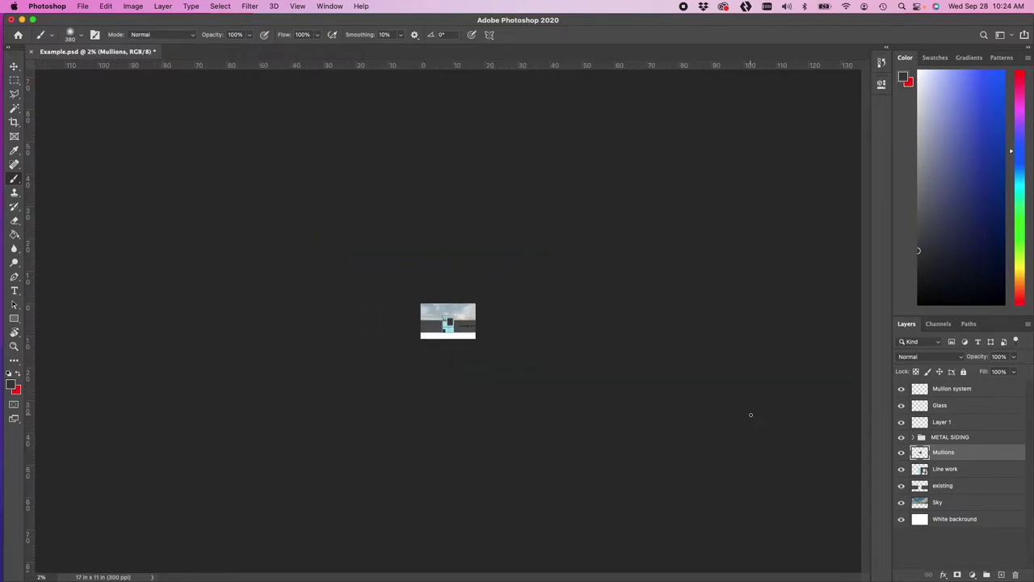
pyautogui.press('super+plus')
pyautogui.press('super+plus')
pyautogui.press('super+plus')
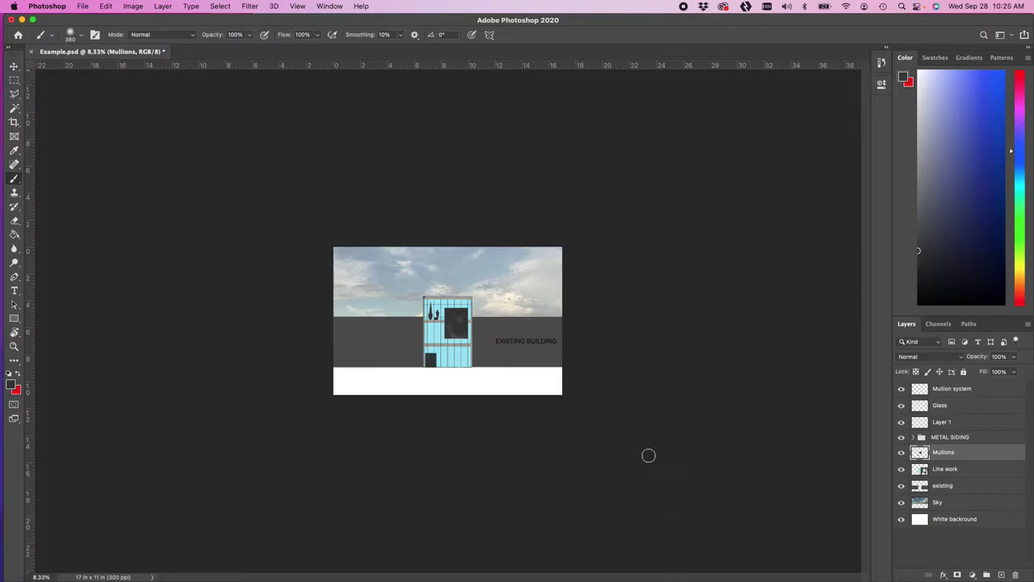
# Step: Examine the painted mullions and the large dark panel of the facade up close
pyautogui.press('super+equal')
pyautogui.press('super+equal')
pyautogui.press('super+equal')
pyautogui.press('super+equal')
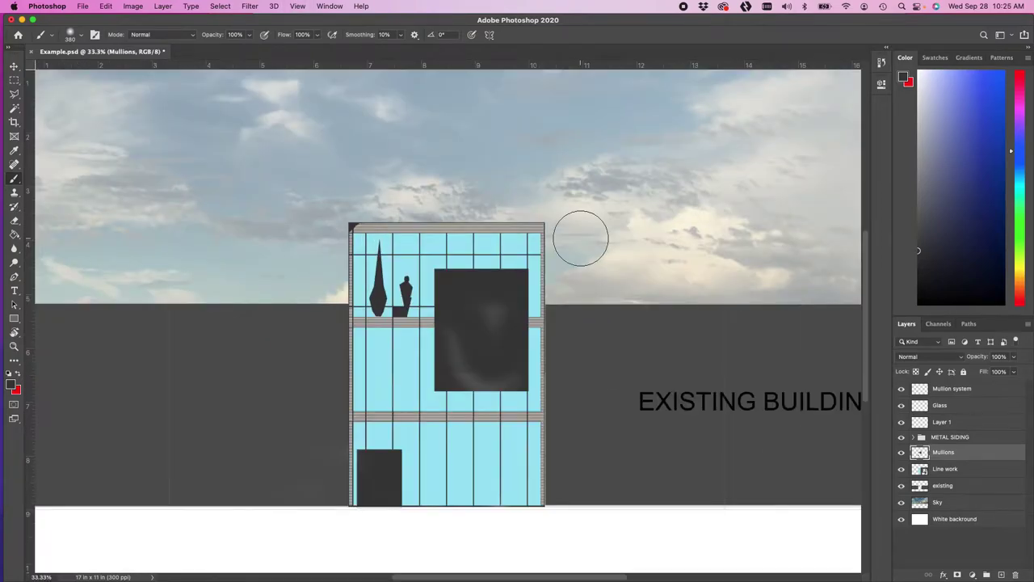
pyautogui.press('super+equal')
pyautogui.press('super+equal')
pyautogui.press('super+equal')
pyautogui.press('super+equal')
pyautogui.press('super+minus')
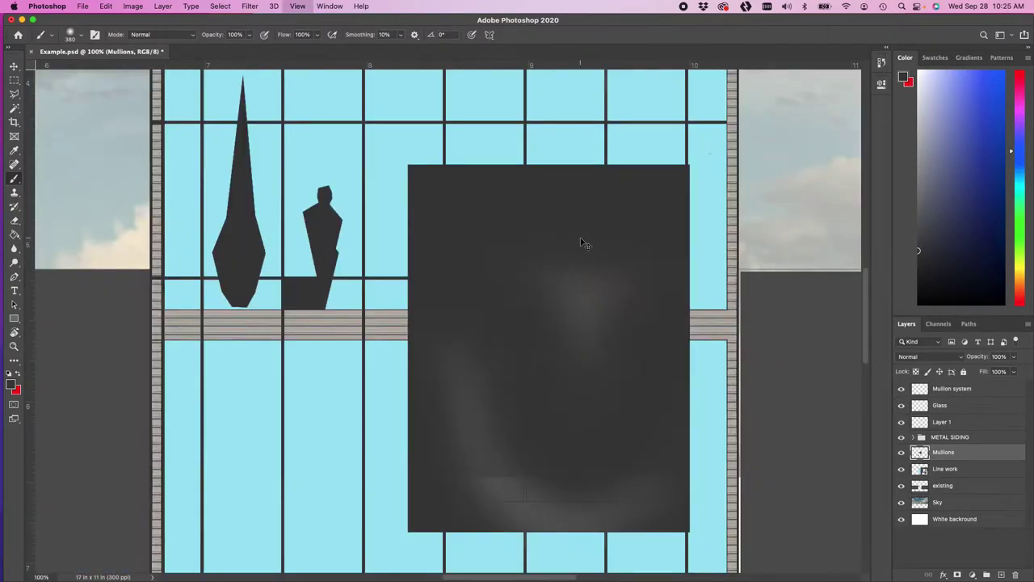
pyautogui.press('super+minus')
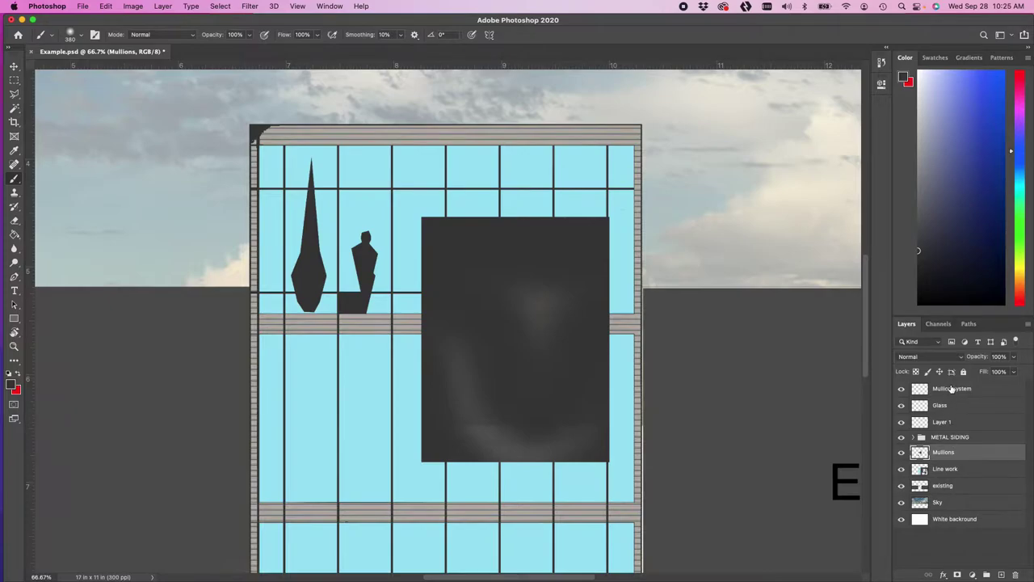
# Step: Delete the Mullion system layer
pyautogui.click(952, 389)
pyautogui.rightClick(953, 391)
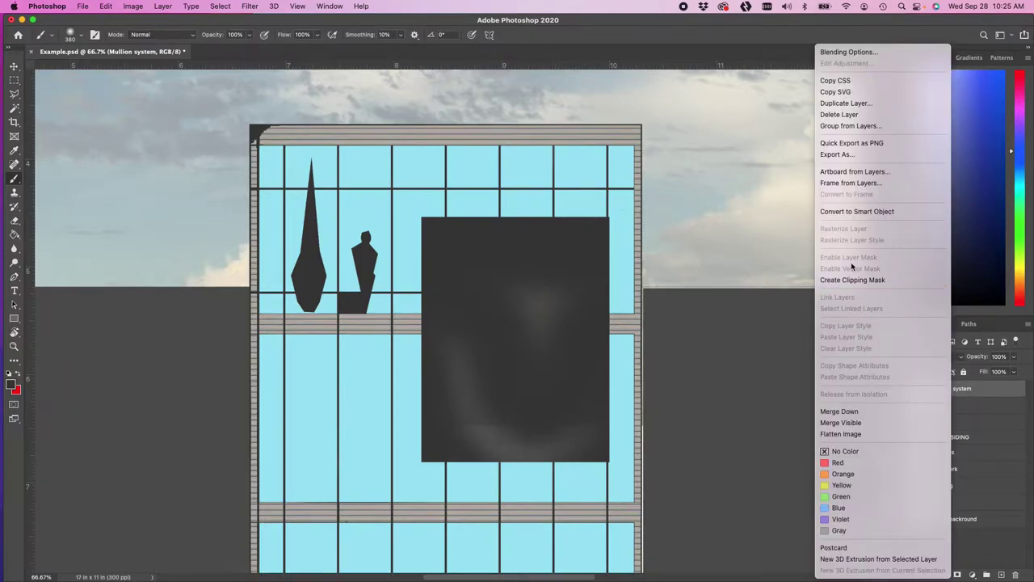
pyautogui.click(858, 118)
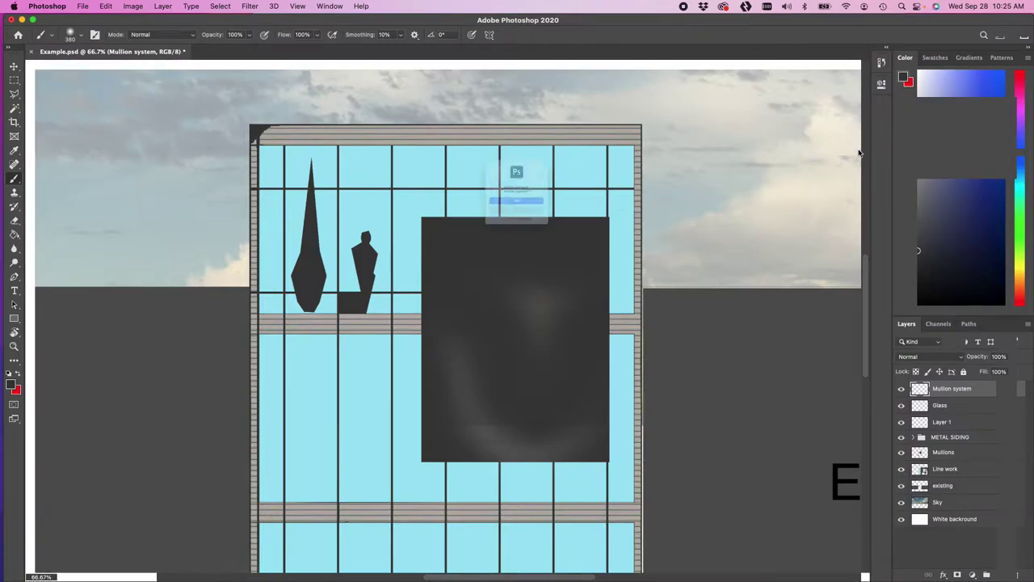
pyautogui.click(567, 213)
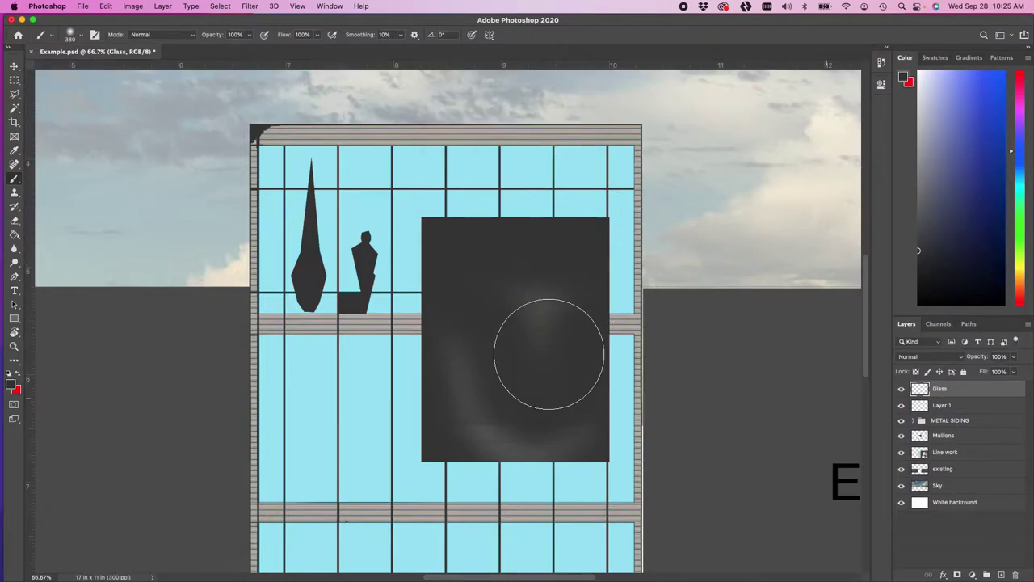
# Step: Hide the Glass, Layer 1, METAL SIDING, existing and Sky layers and compare the painted mullions with the line work beneath
pyautogui.click(901, 389)
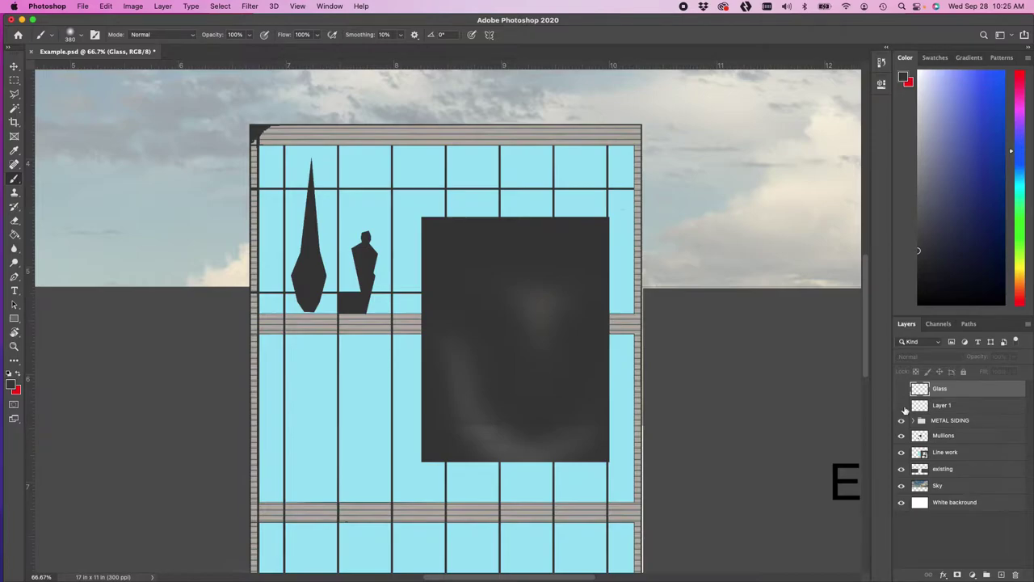
pyautogui.click(902, 420)
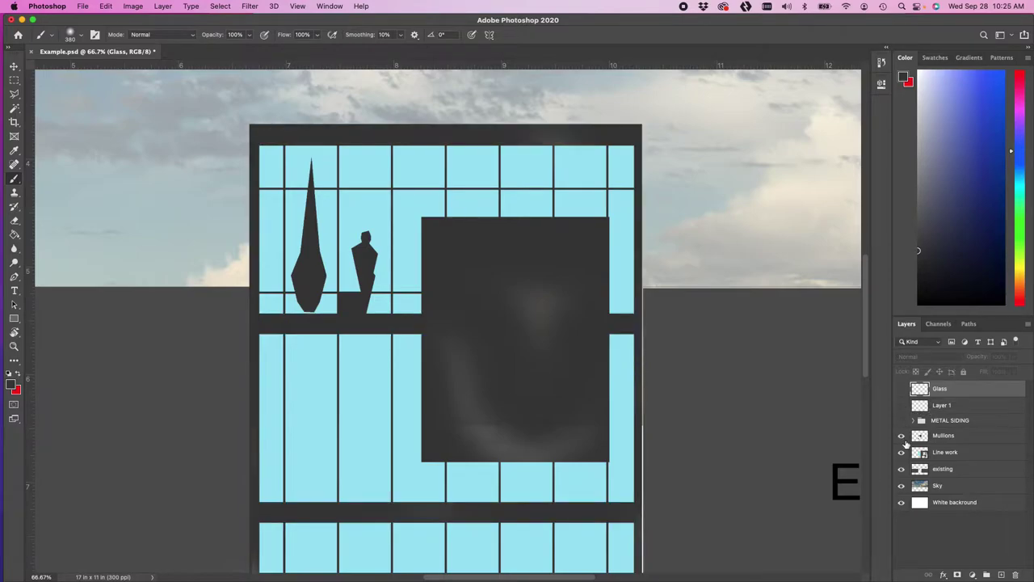
pyautogui.click(901, 452)
pyautogui.click(902, 452)
pyautogui.moveTo(902, 469); pyautogui.dragTo(903, 514)
pyautogui.click(902, 502)
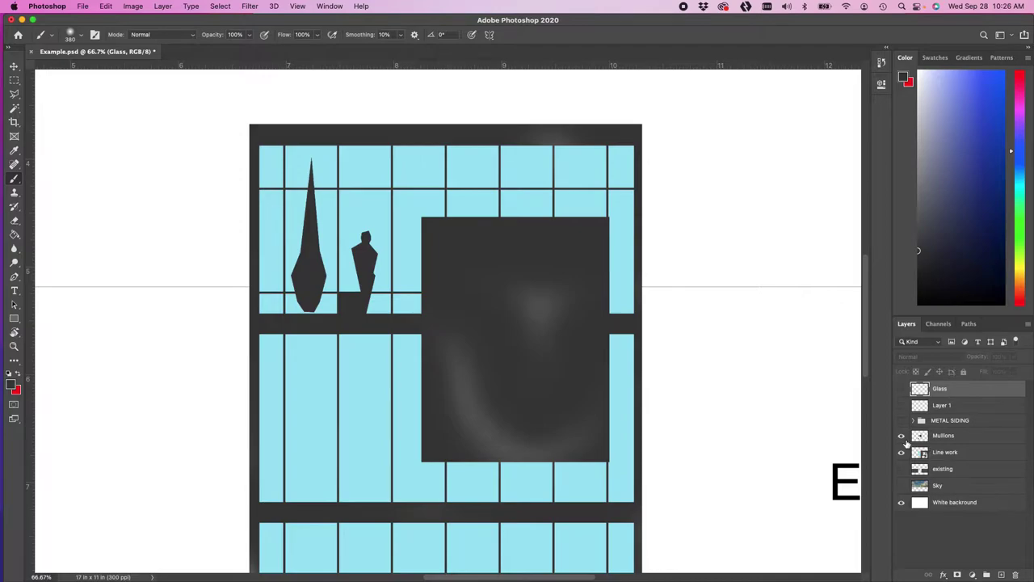
pyautogui.click(903, 437)
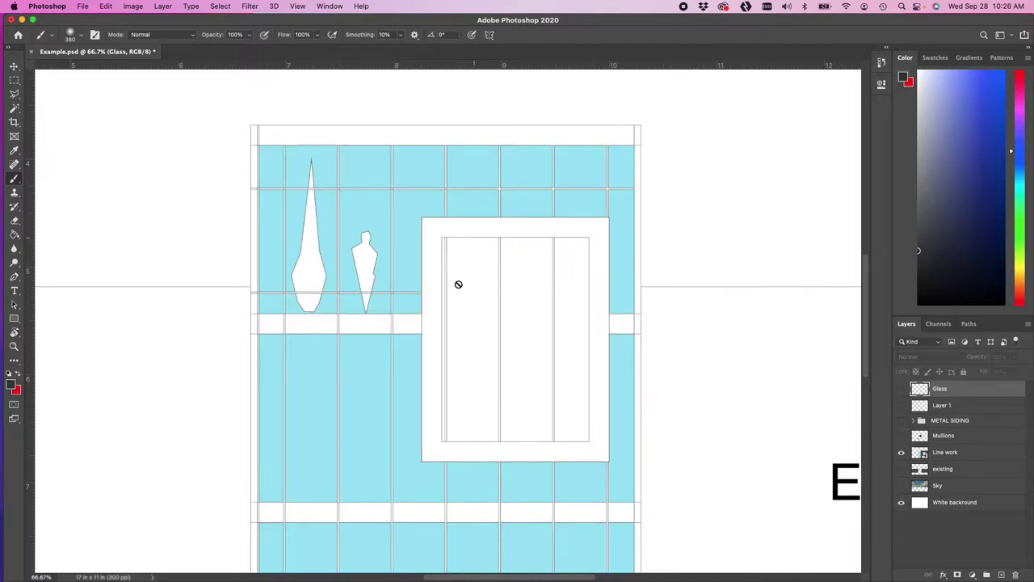
pyautogui.click(901, 437)
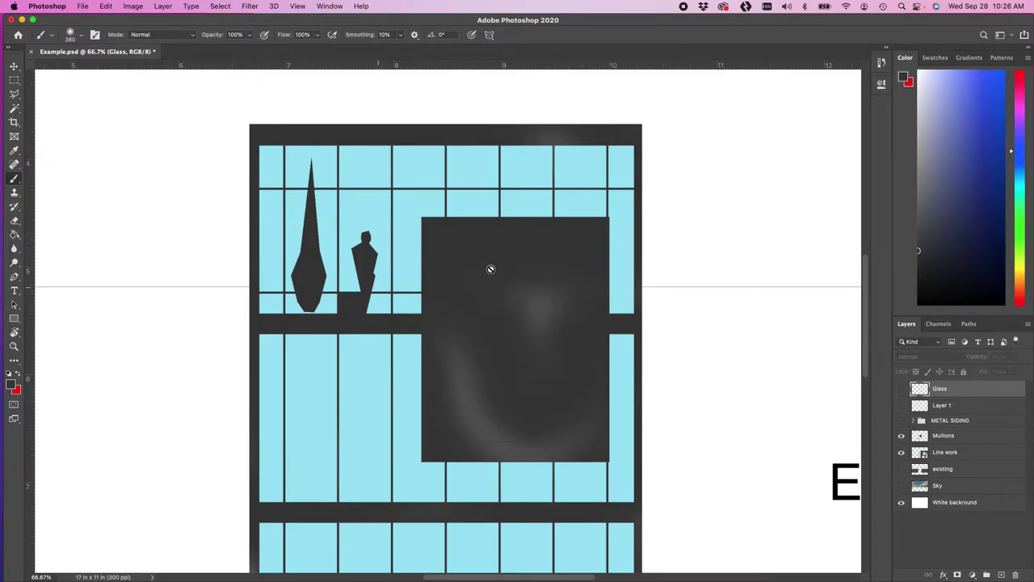
# Step: Try to erase the whole dark panel from the Mullions layer within a rectangular selection
pyautogui.click(14, 80)
pyautogui.moveTo(421, 218); pyautogui.dragTo(612, 462)
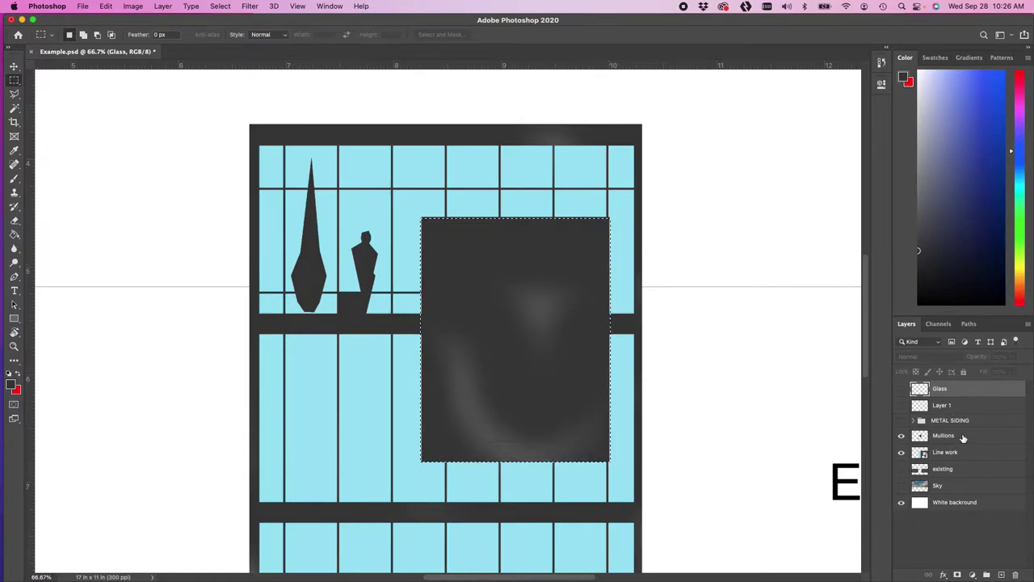
pyautogui.click(943, 437)
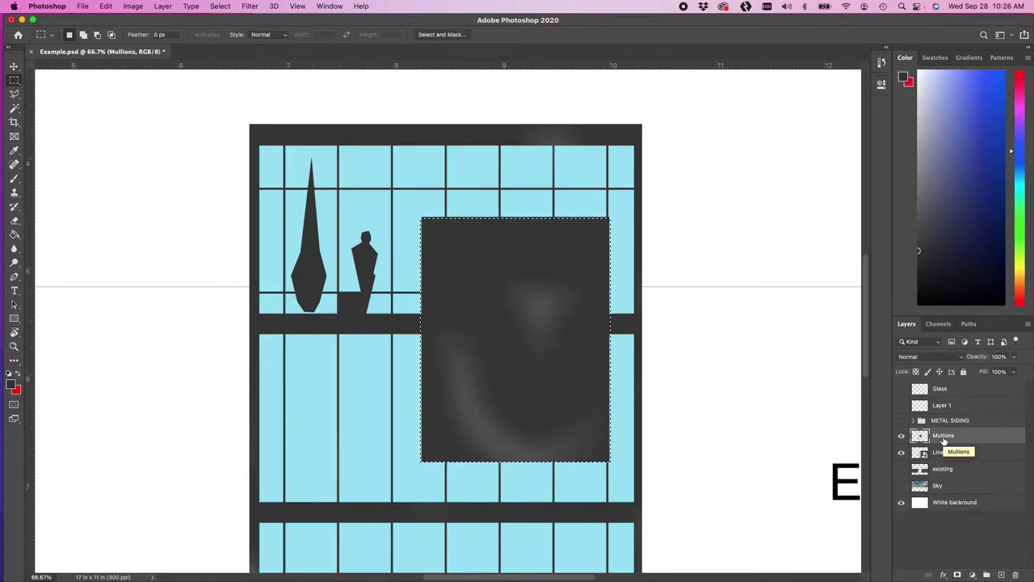
pyautogui.press('e')
pyautogui.moveTo(595, 235)
pyautogui.mouseDown()
pyautogui.moveTo(682, 238)
pyautogui.moveTo(348, 275)
pyautogui.moveTo(582, 286)
pyautogui.moveTo(587, 300)
pyautogui.moveTo(349, 349)
pyautogui.moveTo(499, 355)
pyautogui.moveTo(702, 330)
pyautogui.moveTo(409, 363)
pyautogui.moveTo(474, 389)
pyautogui.moveTo(649, 357)
pyautogui.moveTo(403, 419)
pyautogui.moveTo(447, 425)
pyautogui.moveTo(685, 405)
pyautogui.moveTo(450, 442)
pyautogui.moveTo(466, 408)
pyautogui.moveTo(635, 393)
pyautogui.moveTo(686, 436)
pyautogui.moveTo(487, 484)
pyautogui.moveTo(652, 462)
pyautogui.mouseUp()
pyautogui.press('super+r')
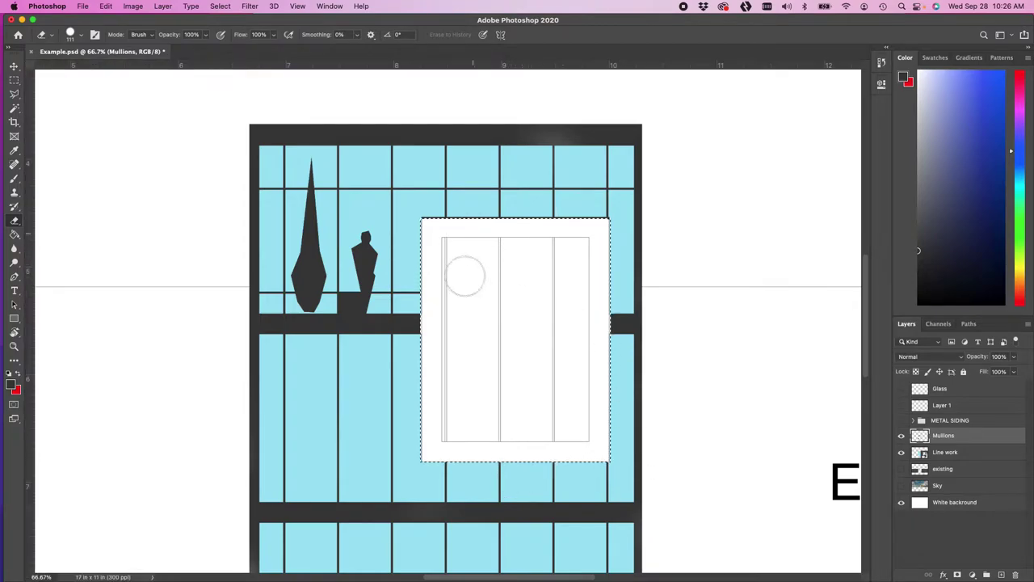
pyautogui.press('super+z')
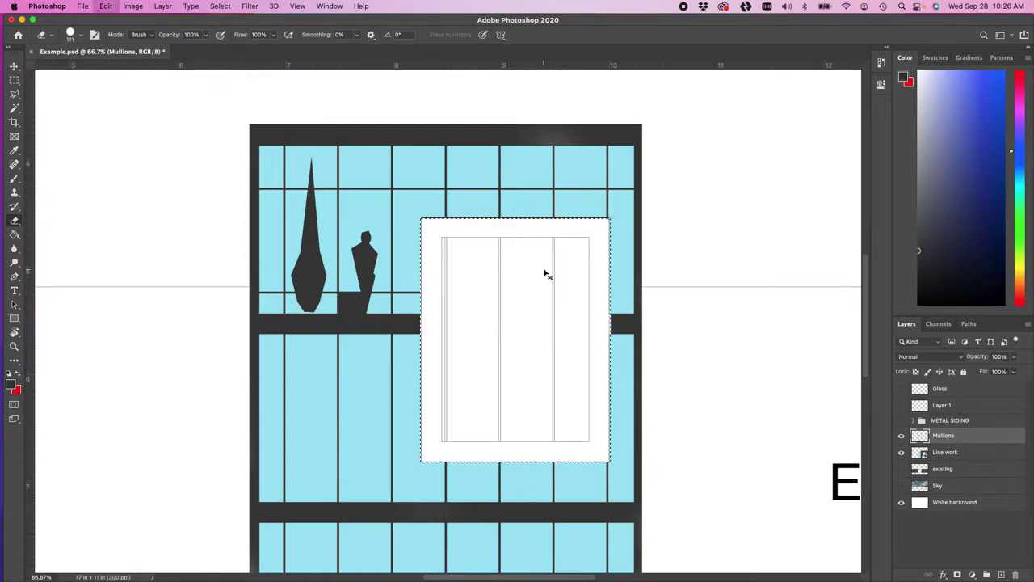
pyautogui.press('super+d')
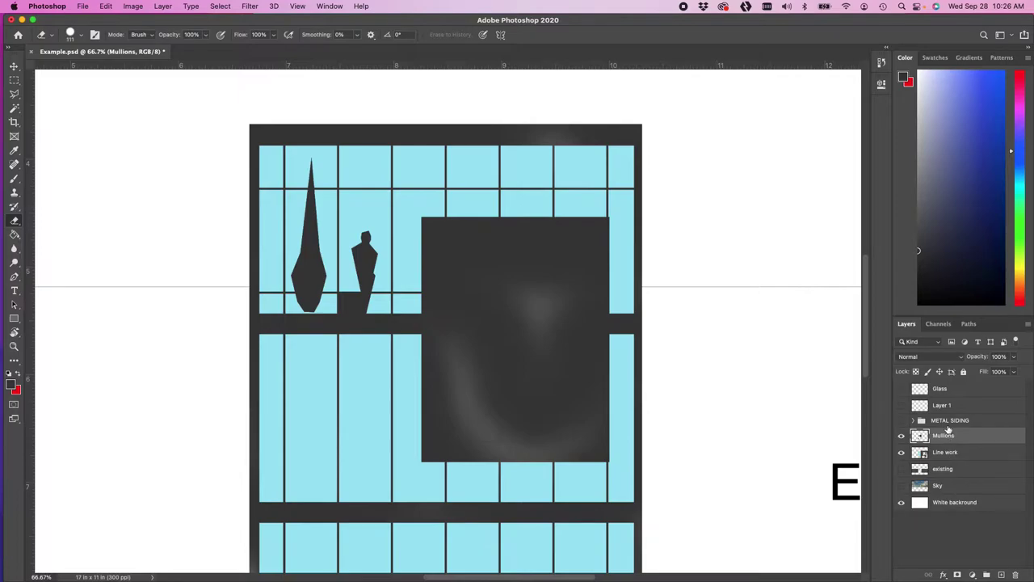
# Step: Hide the Mullions layer and magic-wand the large framed window's three panes and narrow side strip on the Line work layer
pyautogui.click(901, 436)
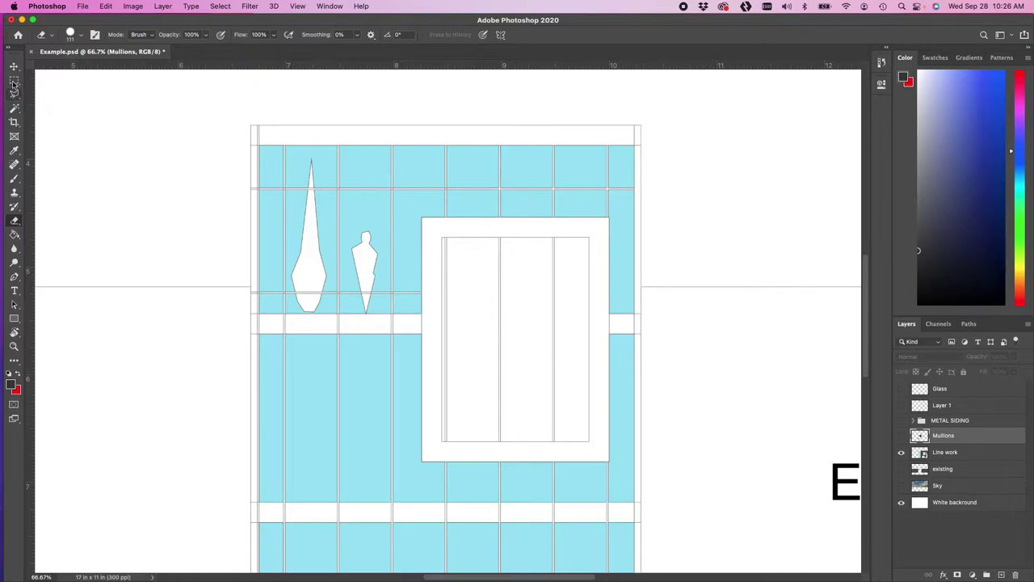
pyautogui.click(15, 108)
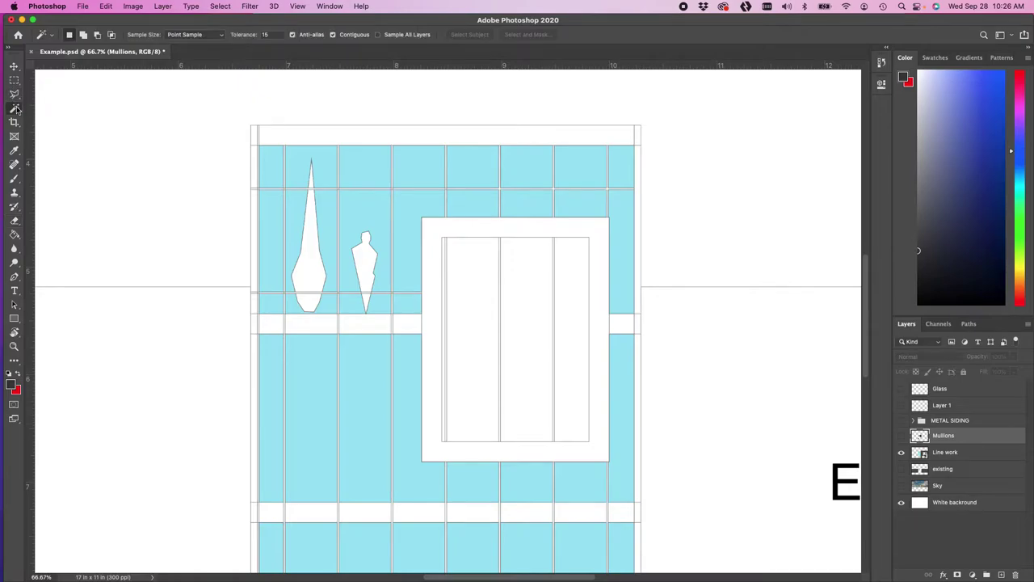
pyautogui.click(942, 454)
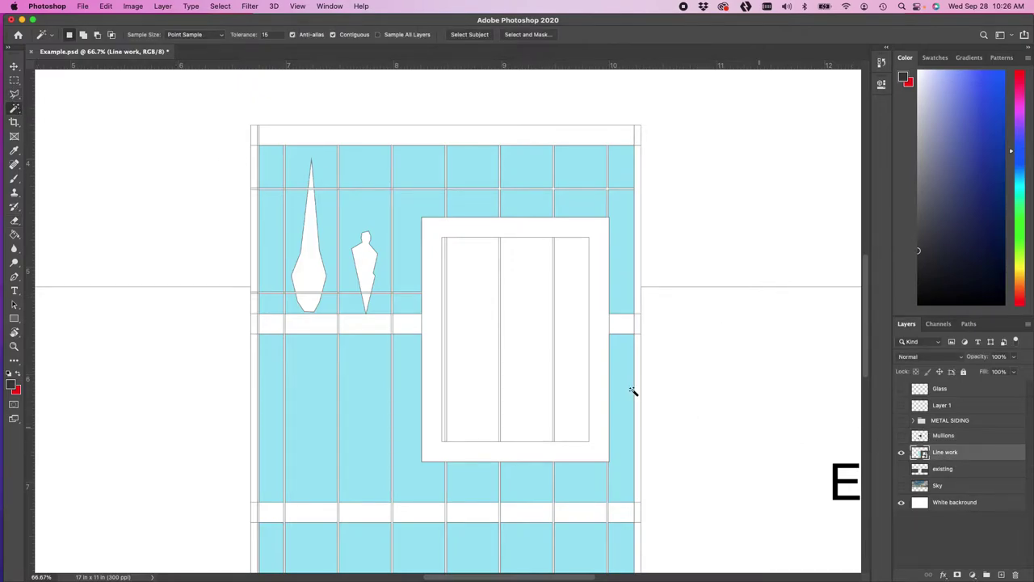
pyautogui.click(479, 347)
pyautogui.keyDown('shift'); pyautogui.click(537, 347); pyautogui.keyUp('shift')
pyautogui.keyDown('shift'); pyautogui.click(573, 352); pyautogui.keyUp('shift')
pyautogui.keyDown('alt'); pyautogui.scroll(5, 420, 271); pyautogui.keyUp('alt')
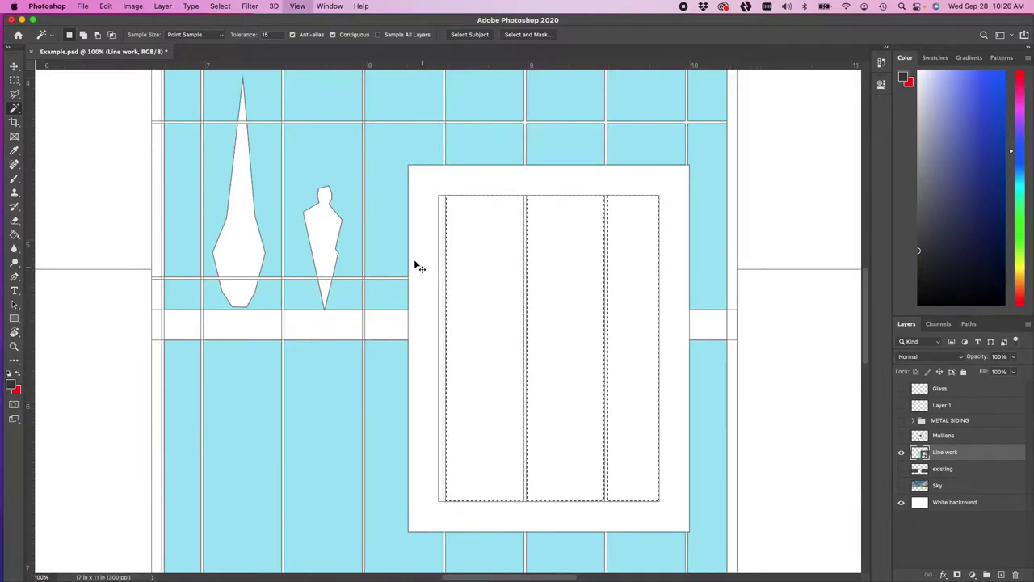
pyautogui.keyDown('shift'); pyautogui.click(421, 280); pyautogui.keyUp('shift')
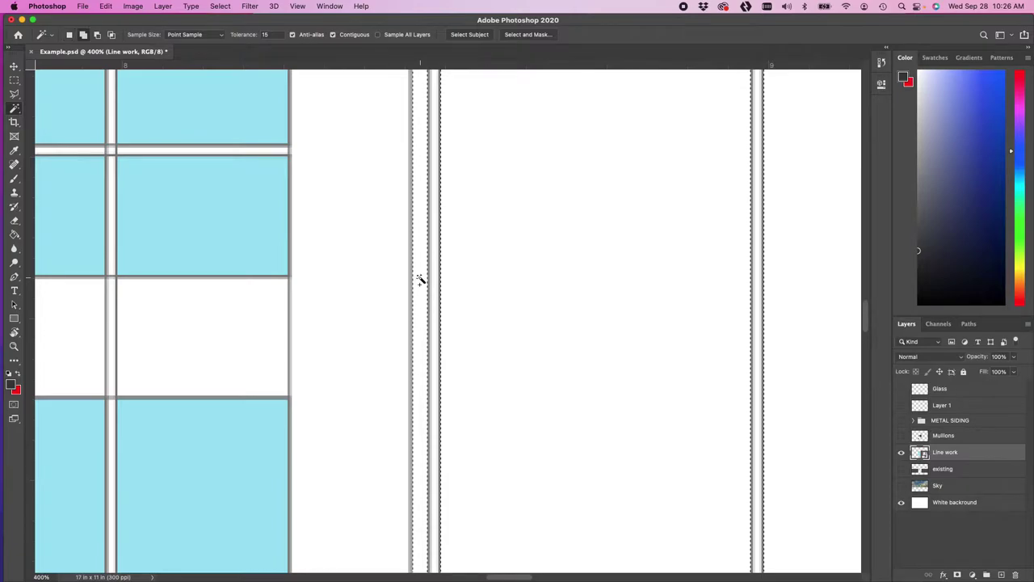
pyautogui.keyDown('alt'); pyautogui.scroll(-1, 471, 269); pyautogui.keyUp('alt')
pyautogui.keyDown('alt'); pyautogui.scroll(-4, 468, 270); pyautogui.keyUp('alt')
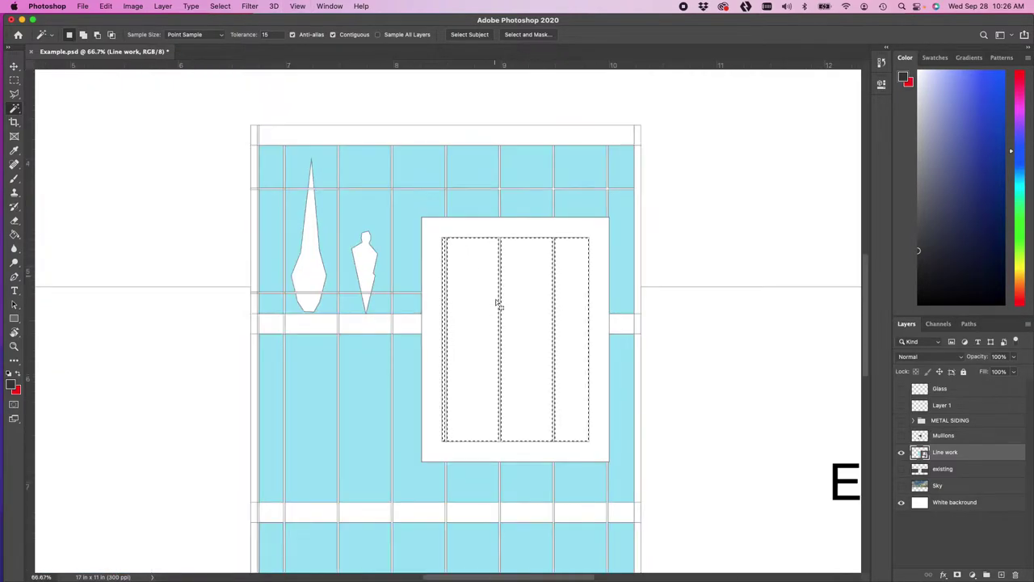
# Step: Invert the selection of the framed window's panes
pyautogui.rightClick(470, 283)
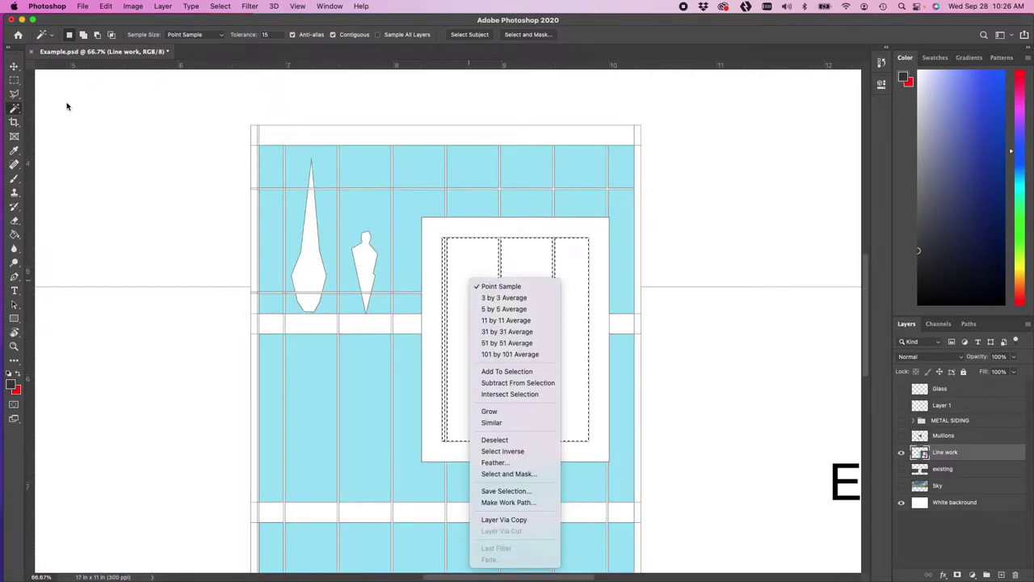
pyautogui.click(14, 80)
pyautogui.click(14, 80)
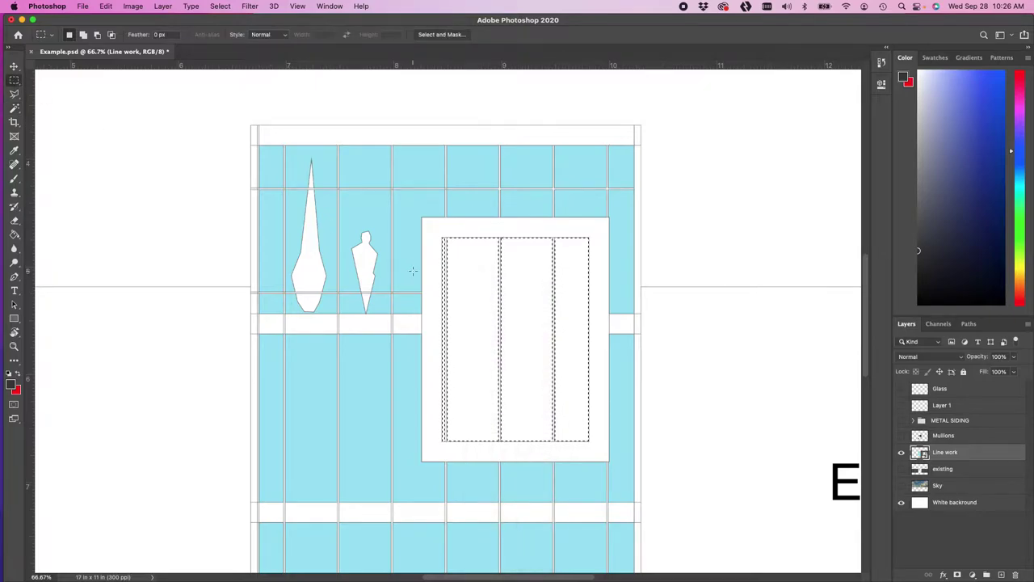
pyautogui.rightClick(471, 359)
pyautogui.click(440, 237)
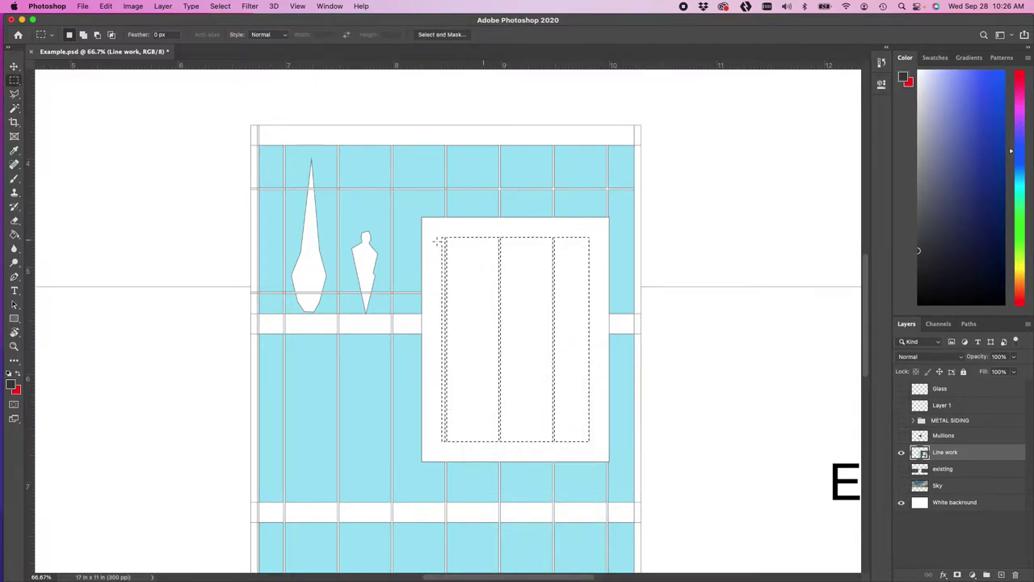
# Step: Try to erase the frame around the large window's panes from the Mullions layer within the inverted selection
pyautogui.click(929, 435)
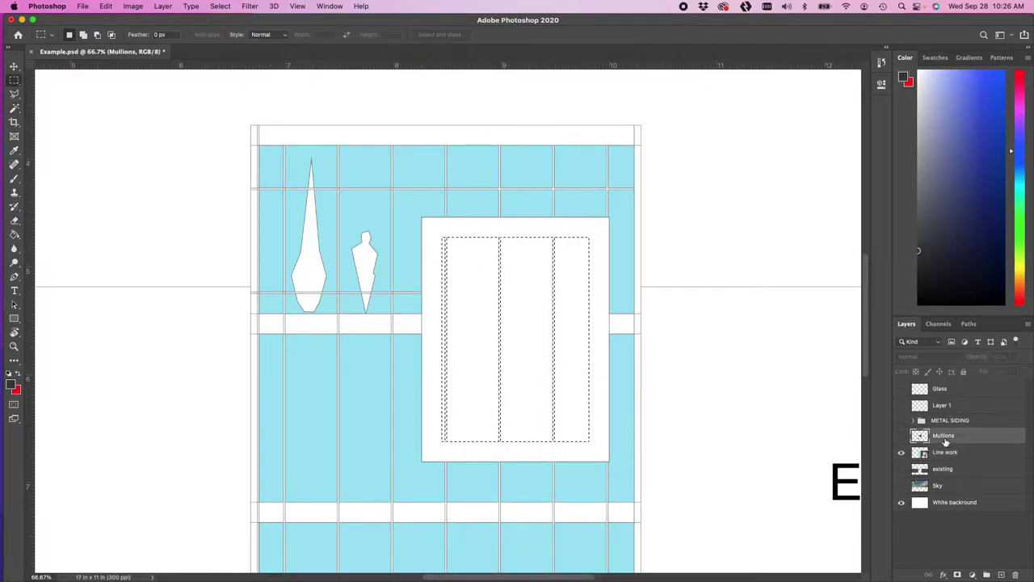
pyautogui.click(902, 436)
pyautogui.press('e')
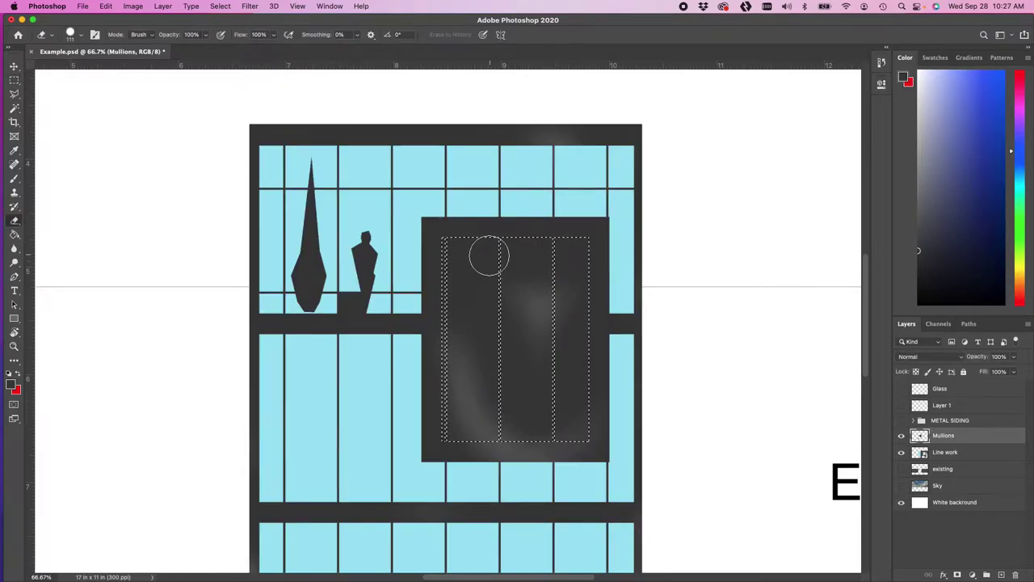
pyautogui.moveTo(455, 247)
pyautogui.mouseDown()
pyautogui.moveTo(446, 347)
pyautogui.moveTo(428, 236)
pyautogui.moveTo(588, 219)
pyautogui.moveTo(601, 260)
pyautogui.moveTo(606, 452)
pyautogui.moveTo(440, 450)
pyautogui.moveTo(428, 387)
pyautogui.moveTo(452, 244)
pyautogui.mouseUp()
pyautogui.press('super+r')
pyautogui.press('super+r')
pyautogui.press('super+r')
pyautogui.press('super+r')
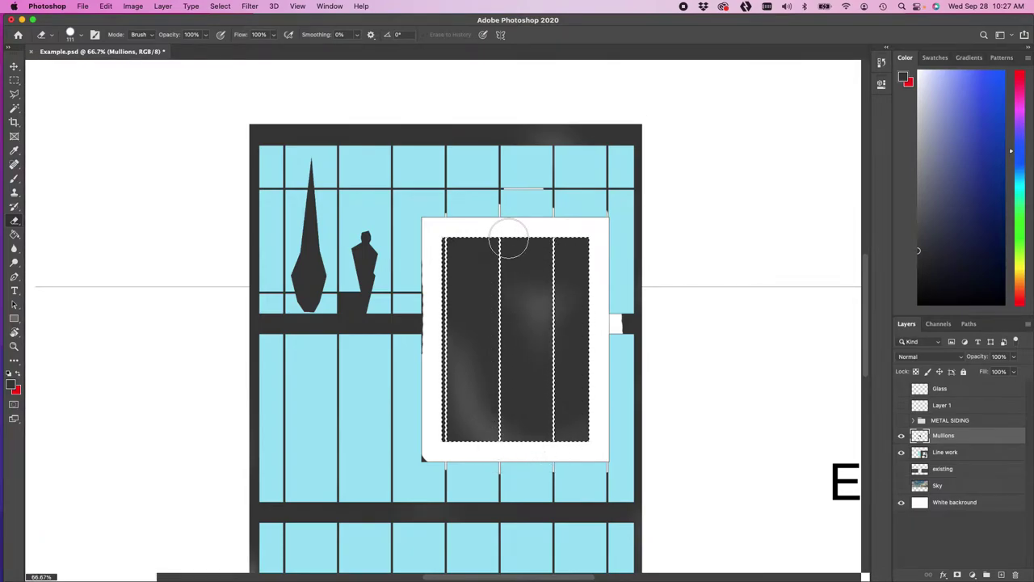
pyautogui.press('super+r')
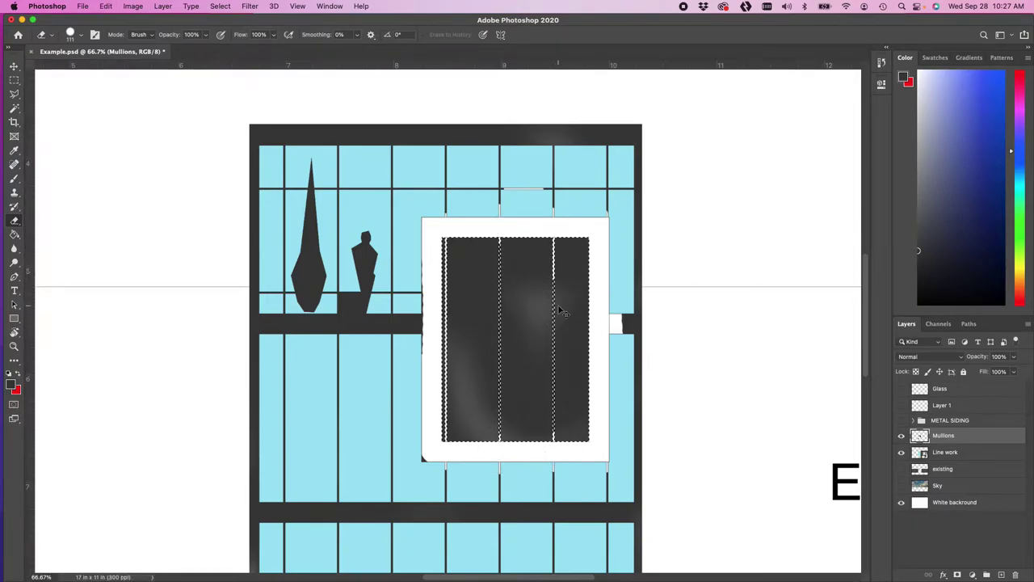
pyautogui.press('super+z')
pyautogui.press('super+z')
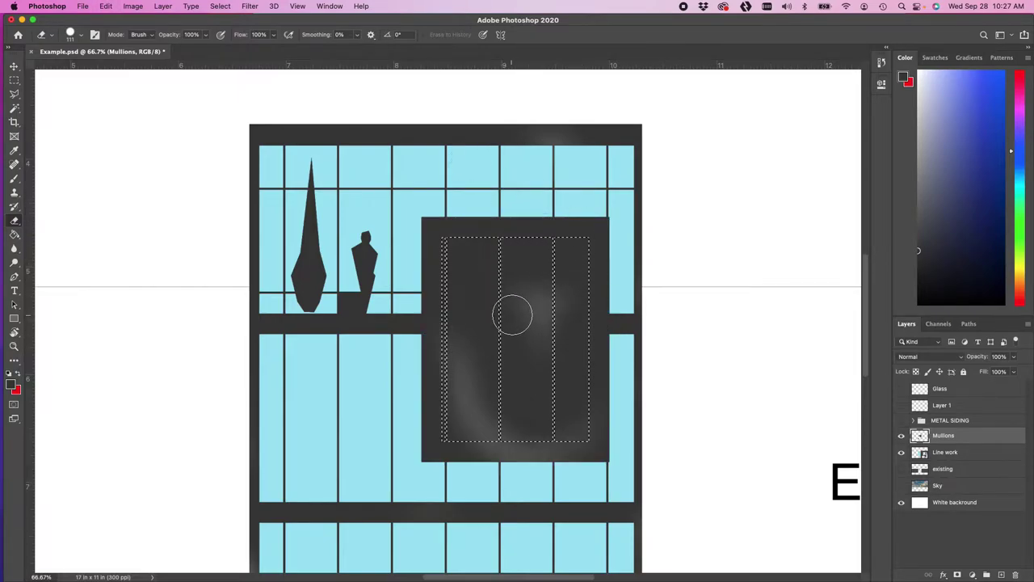
pyautogui.press('super+d')
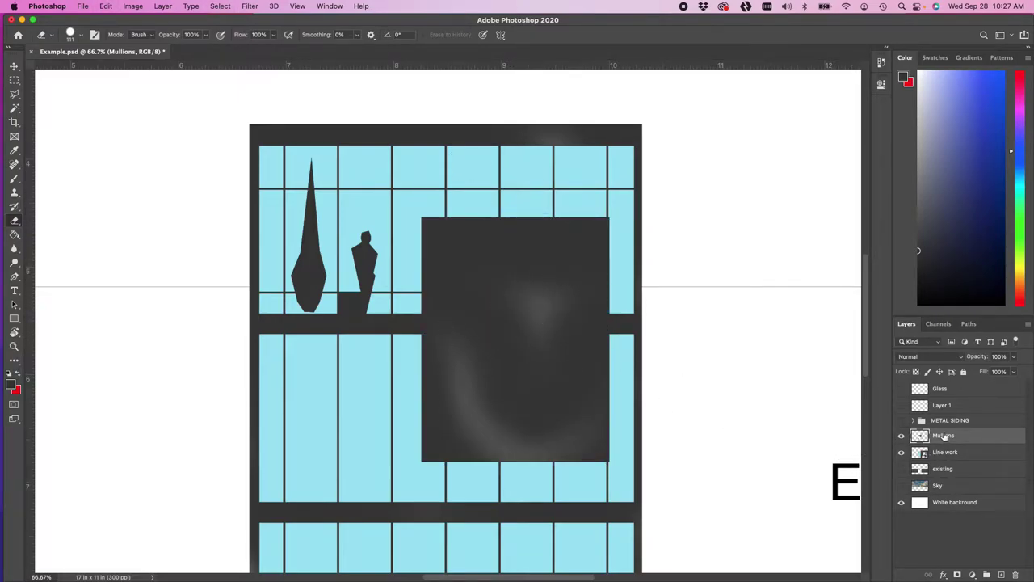
# Step: Hide the Mullions layer and outline the rightmost vertical mullion of the large framed window with the Polygonal Lasso
pyautogui.click(902, 437)
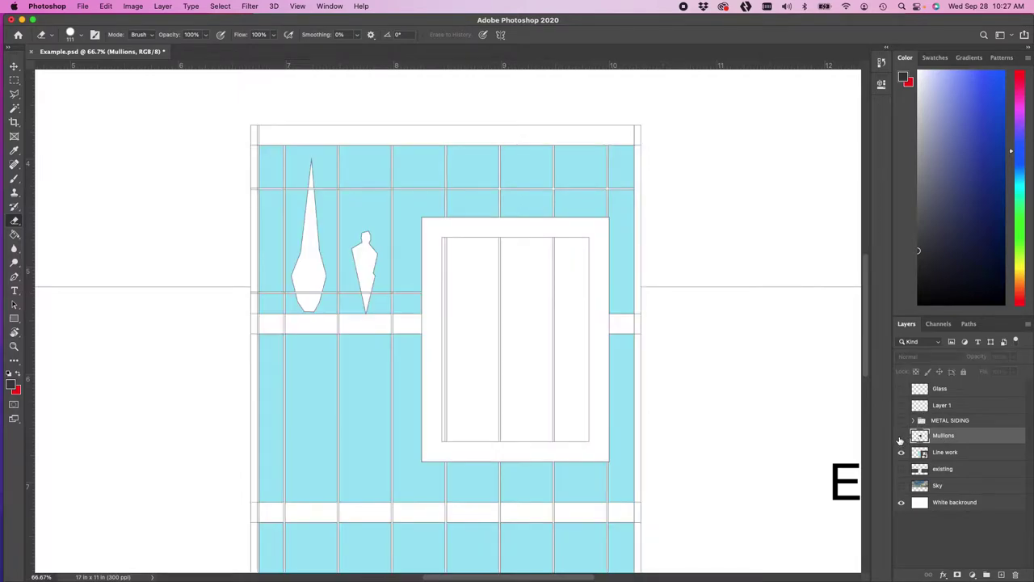
pyautogui.click(14, 80)
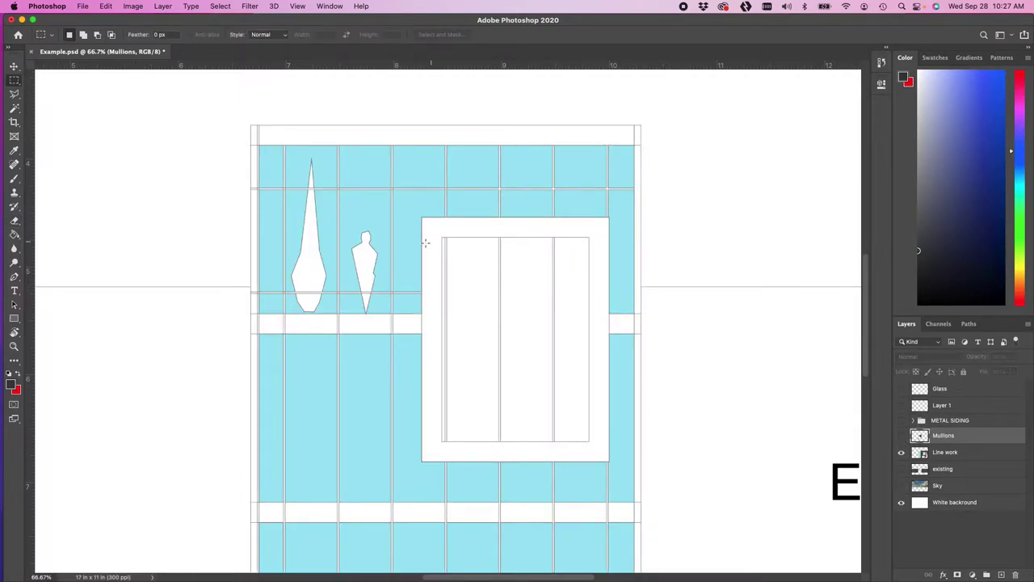
pyautogui.press('super+equal')
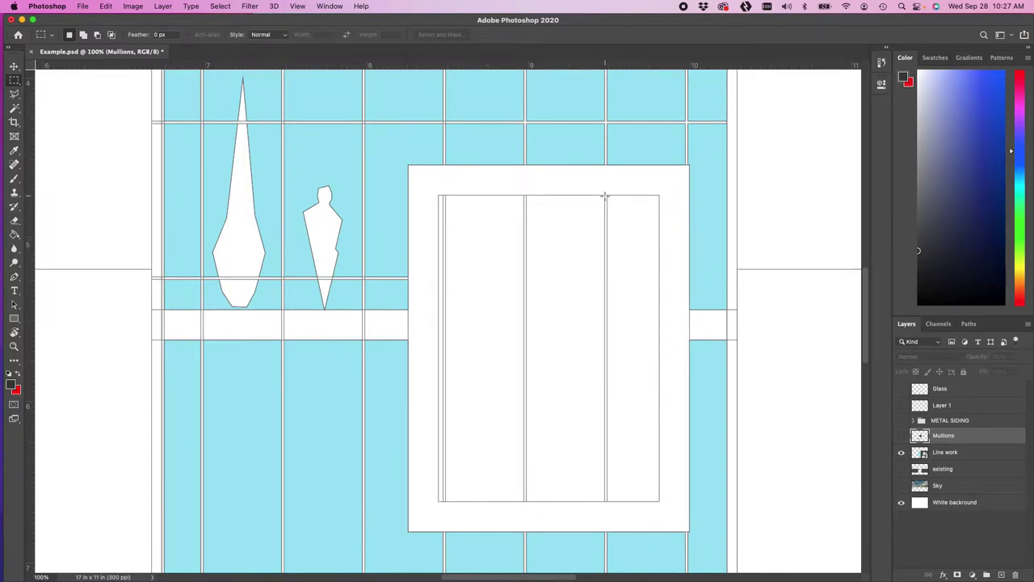
pyautogui.press('super+equal')
pyautogui.press('super+equal')
pyautogui.moveTo(622, 214); pyautogui.dragTo(392, 336)
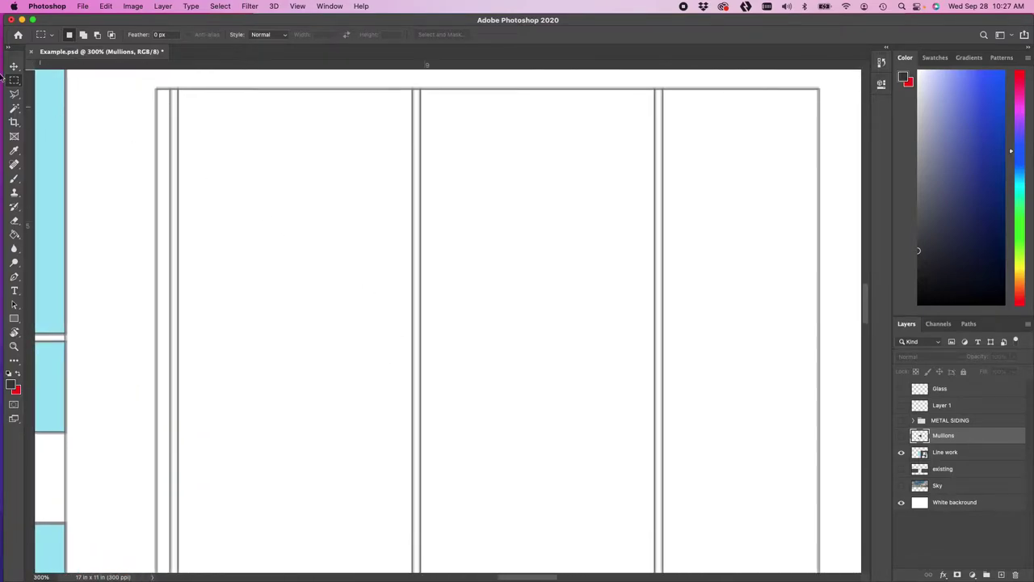
pyautogui.click(14, 95)
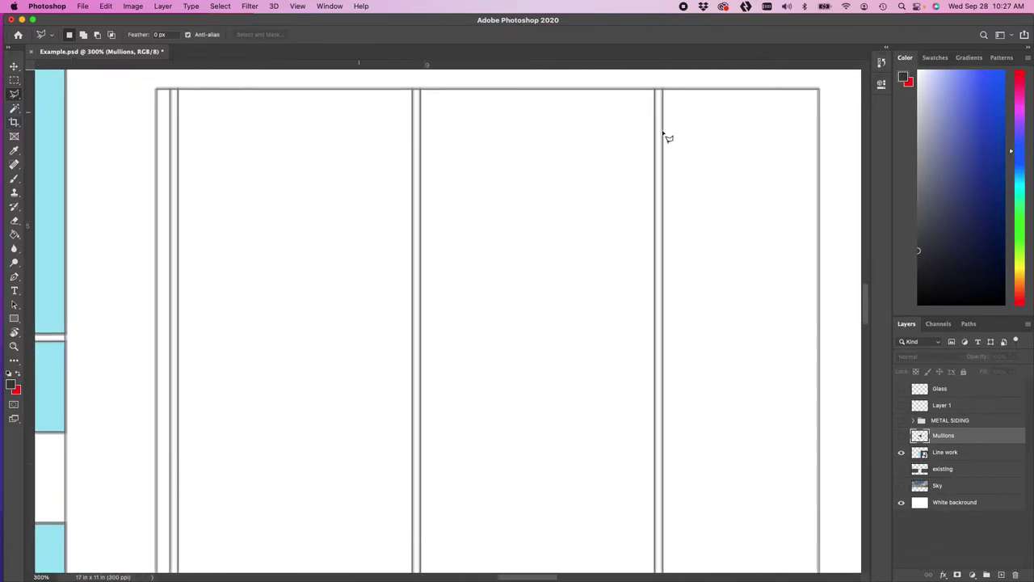
pyautogui.click(14, 95)
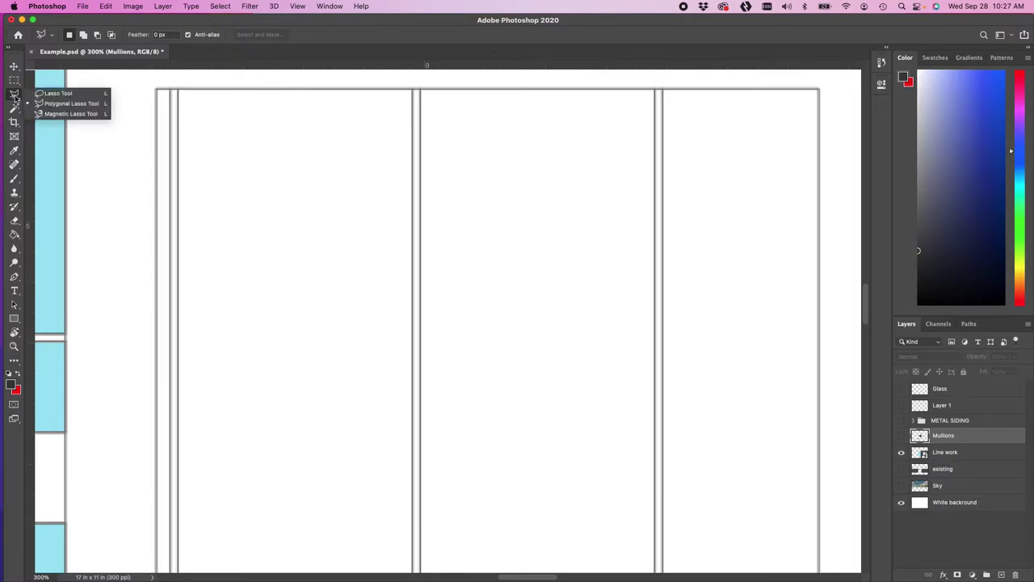
pyautogui.click(70, 105)
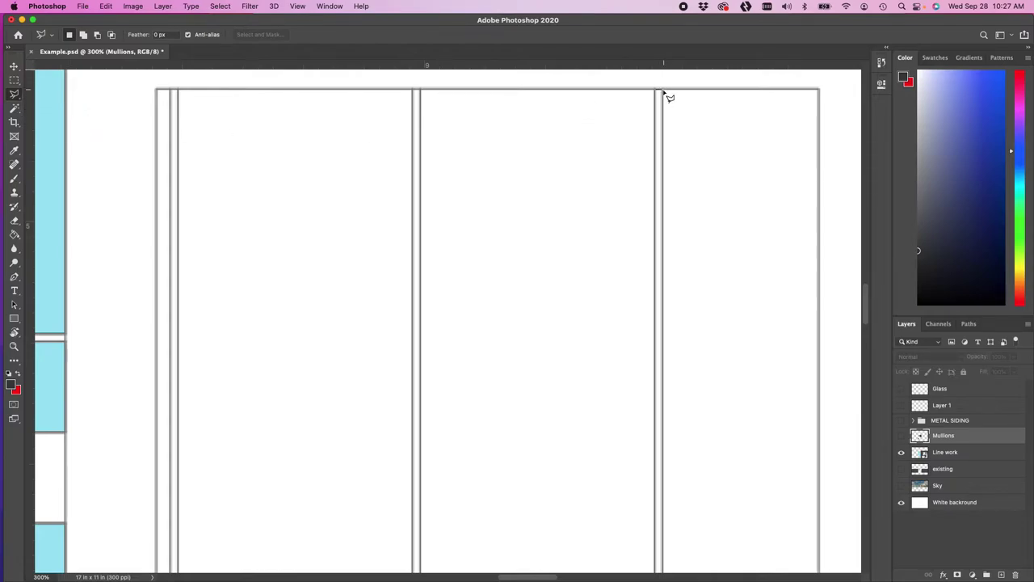
pyautogui.scroll(-10, 676, 137)
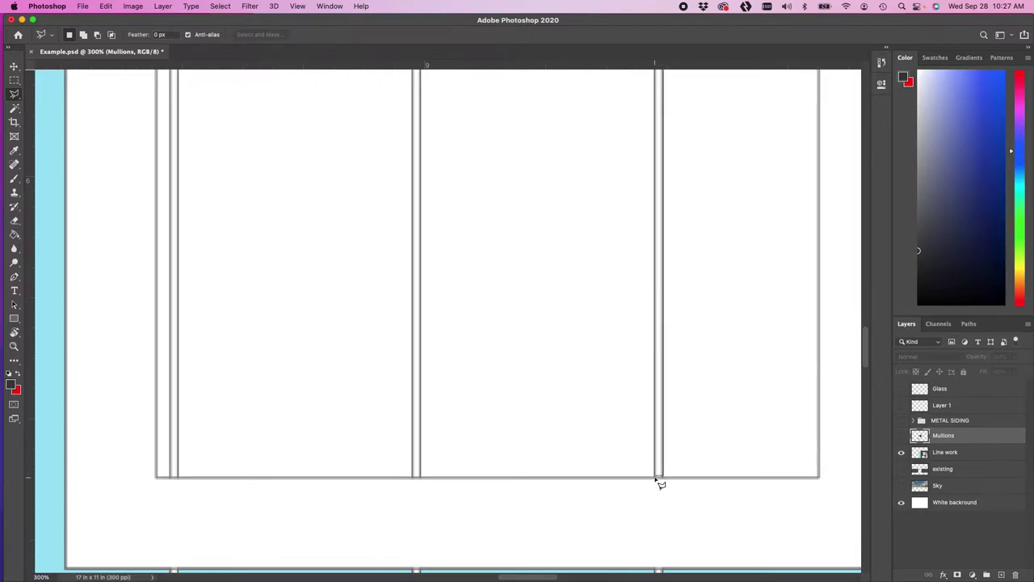
pyautogui.scroll(10, 661, 483)
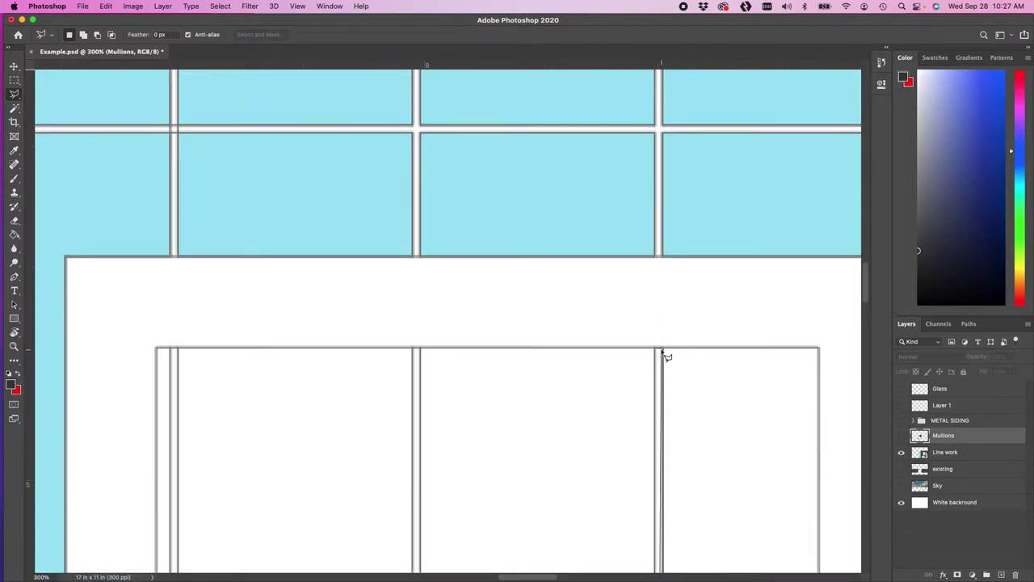
pyautogui.click(658, 353)
# Step: Add the middle vertical mullion of the large framed window to the polygonal selection
pyautogui.scroll(-5, 590, 363)
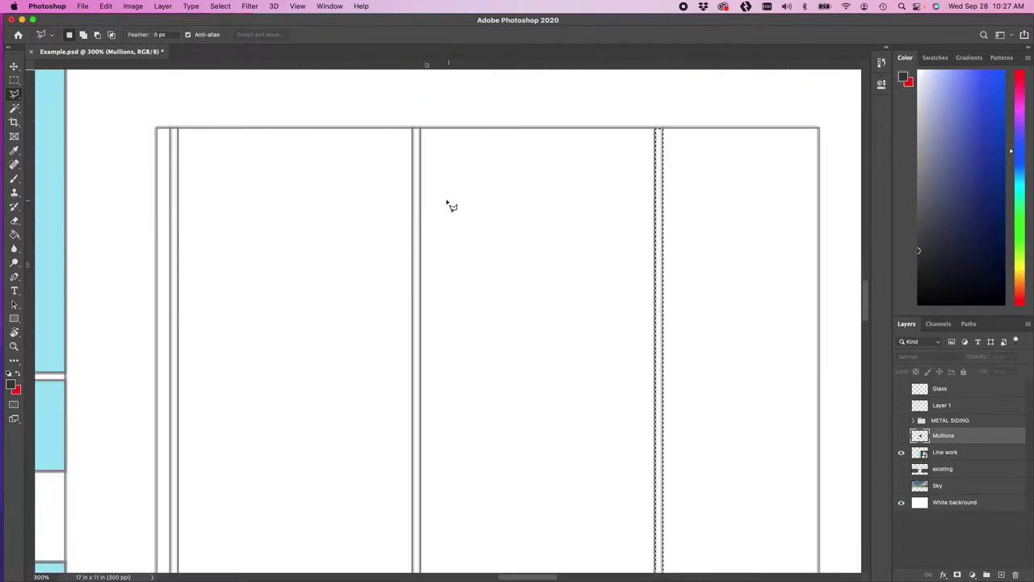
pyautogui.click(421, 130)
pyautogui.scroll(-8, 421, 186)
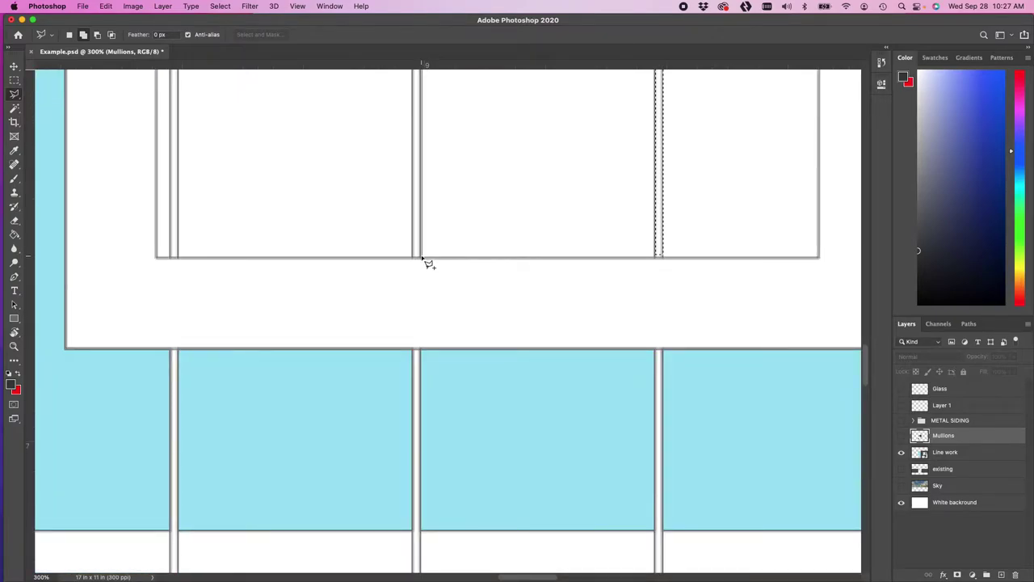
pyautogui.scroll(8, 416, 238)
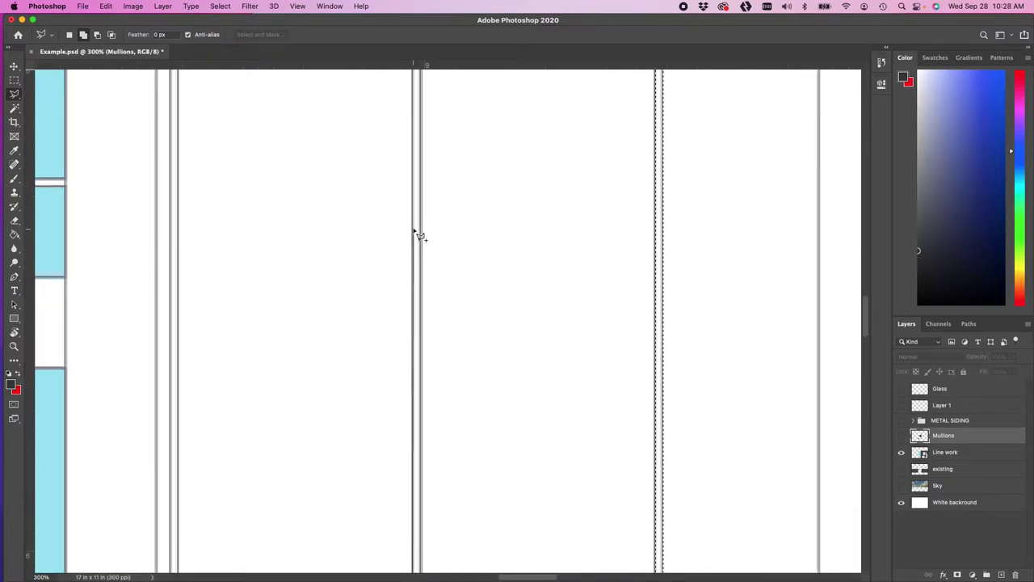
pyautogui.click(421, 350)
pyautogui.click(420, 349)
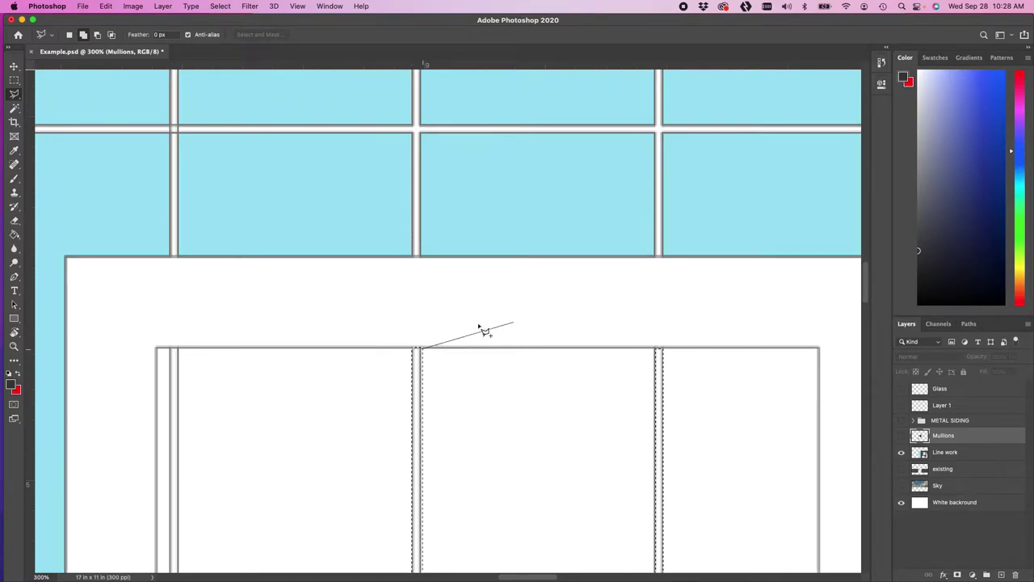
pyautogui.doubleClick(437, 340)
# Step: Add the leftmost vertical mullion of the large framed window to the polygonal selection
pyautogui.scroll(-3, 184, 357)
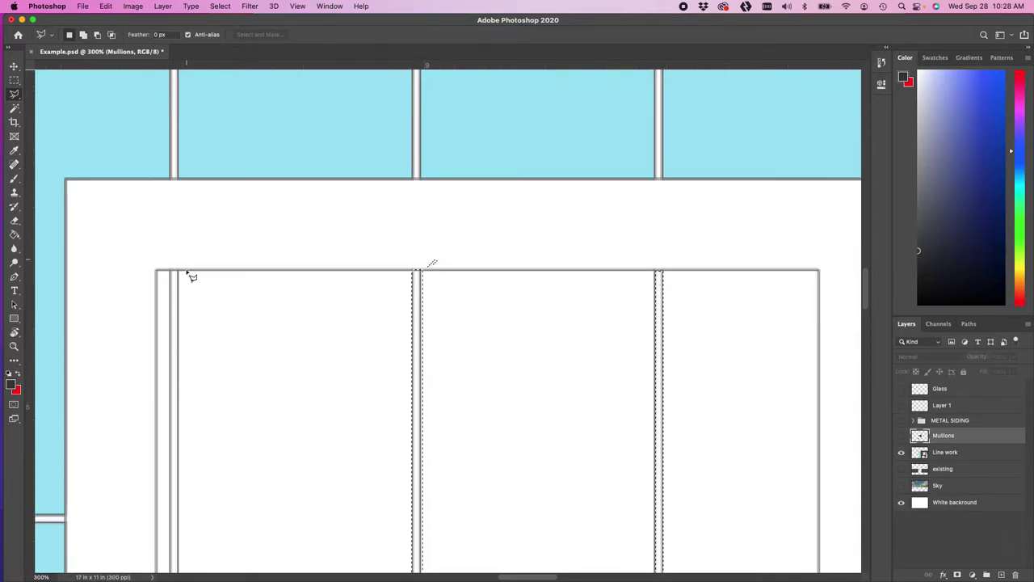
pyautogui.scroll(-10, 184, 252)
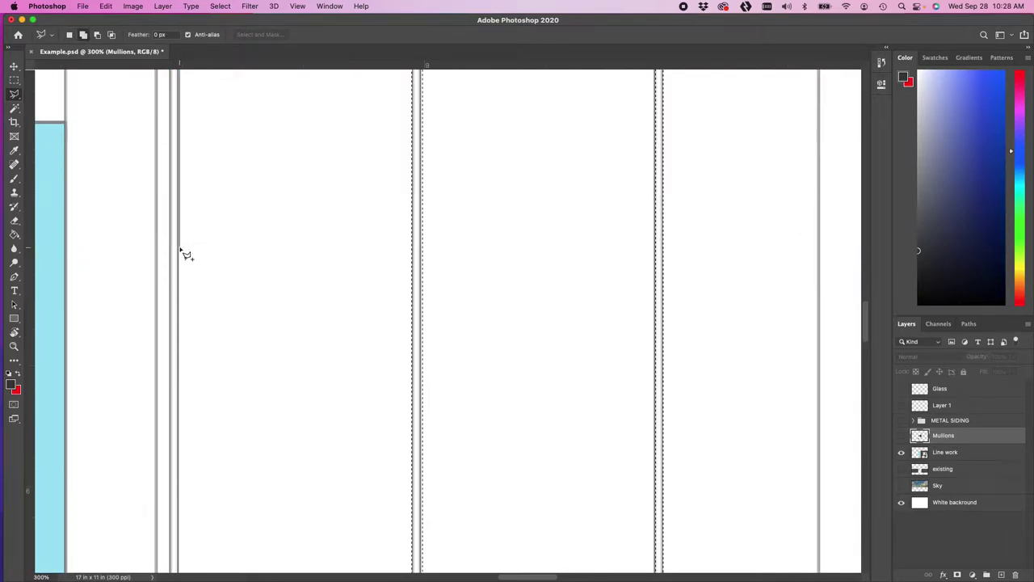
pyautogui.click(172, 245)
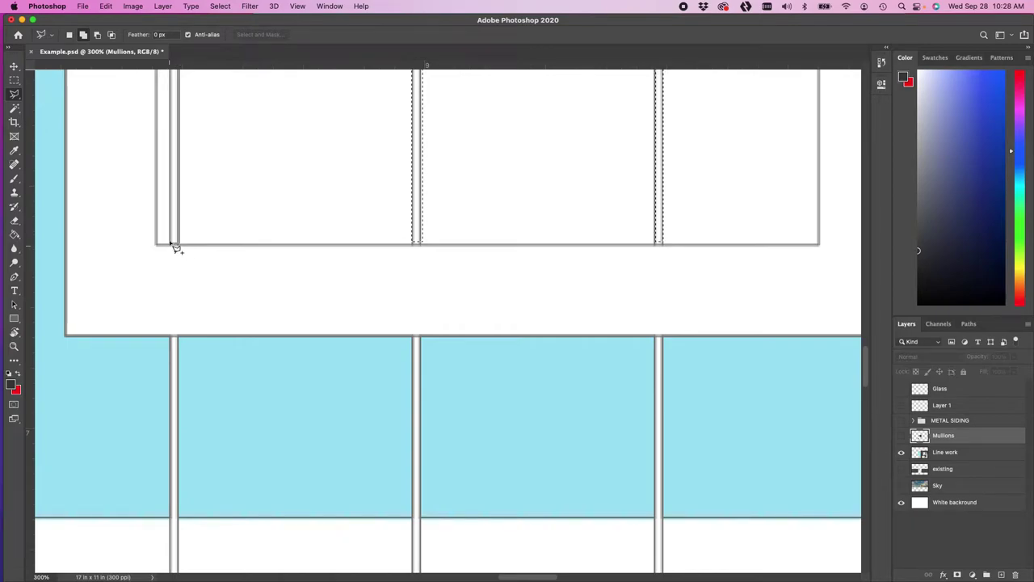
pyautogui.scroll(10, 173, 231)
pyautogui.scroll(1, 172, 220)
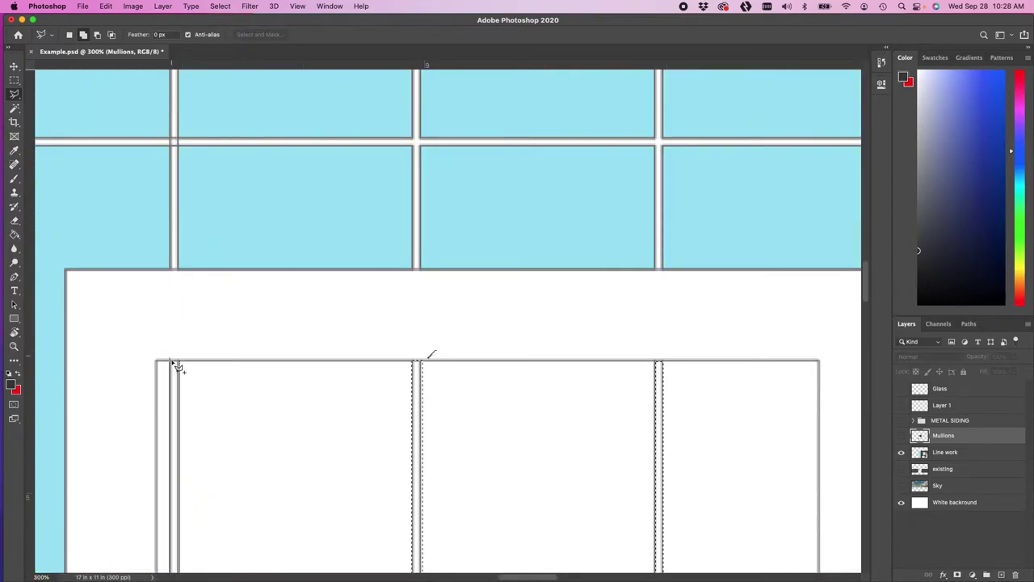
pyautogui.click(180, 365)
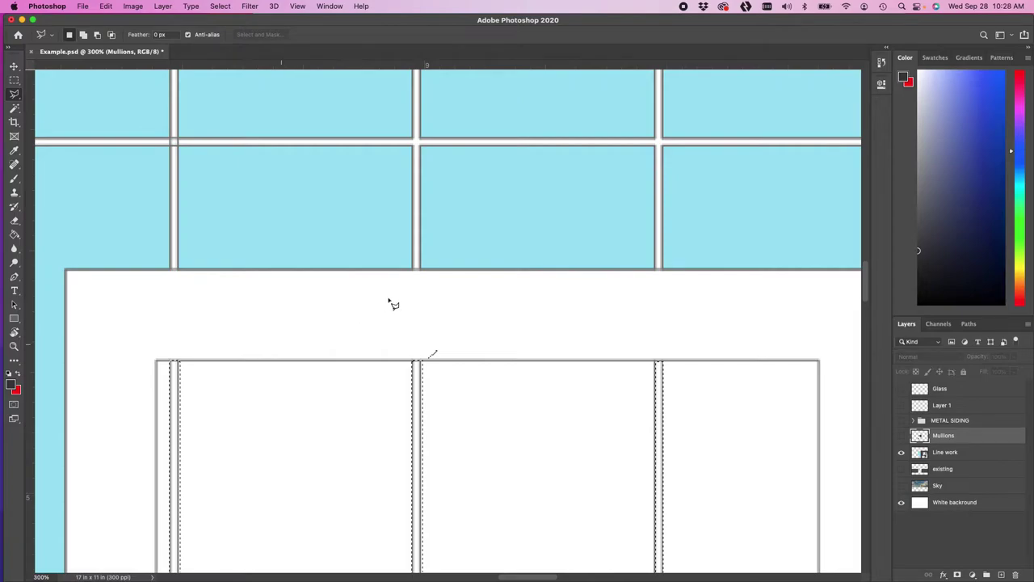
# Step: Show the Mullions layer and invert the selection of the three window mullions
pyautogui.press('super+minus')
pyautogui.press('super+minus')
pyautogui.press('super+minus')
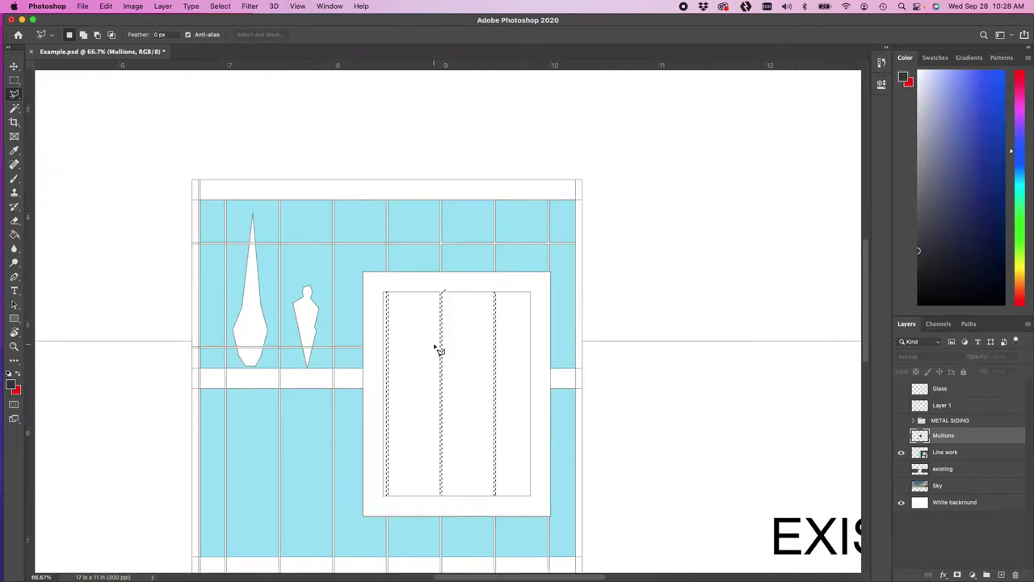
pyautogui.press('b')
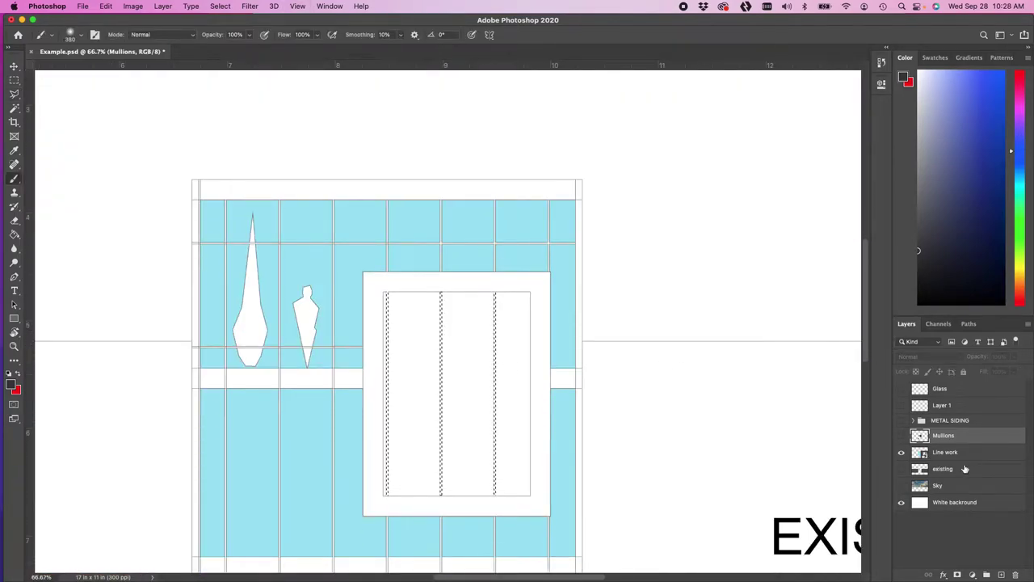
pyautogui.click(902, 435)
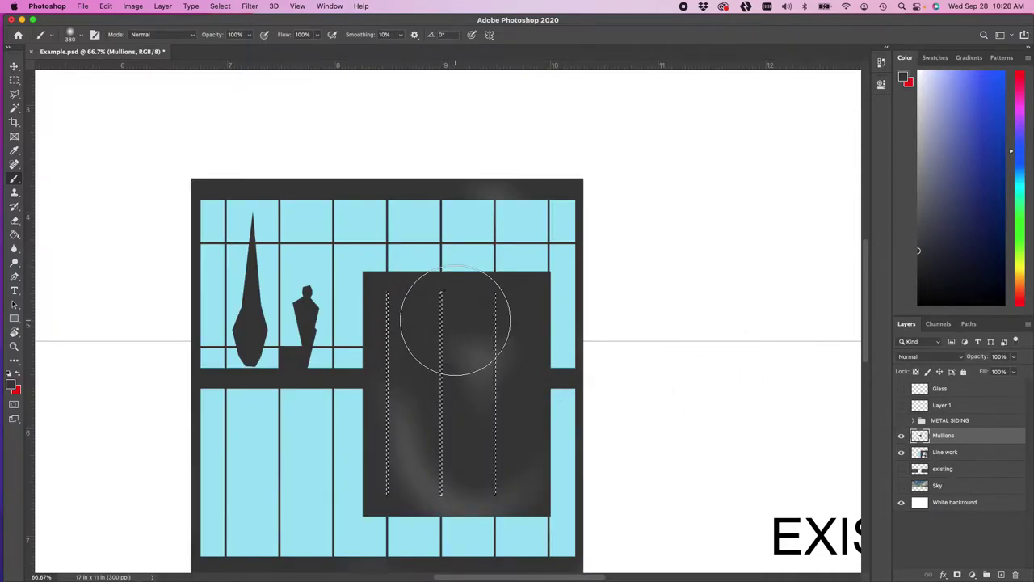
pyautogui.click(14, 81)
pyautogui.rightClick(443, 342)
pyautogui.click(469, 363)
# Step: Erase the dark fill over the large window's panes on the Mullions layer, extending slightly into the surrounding frame
pyautogui.press('e')
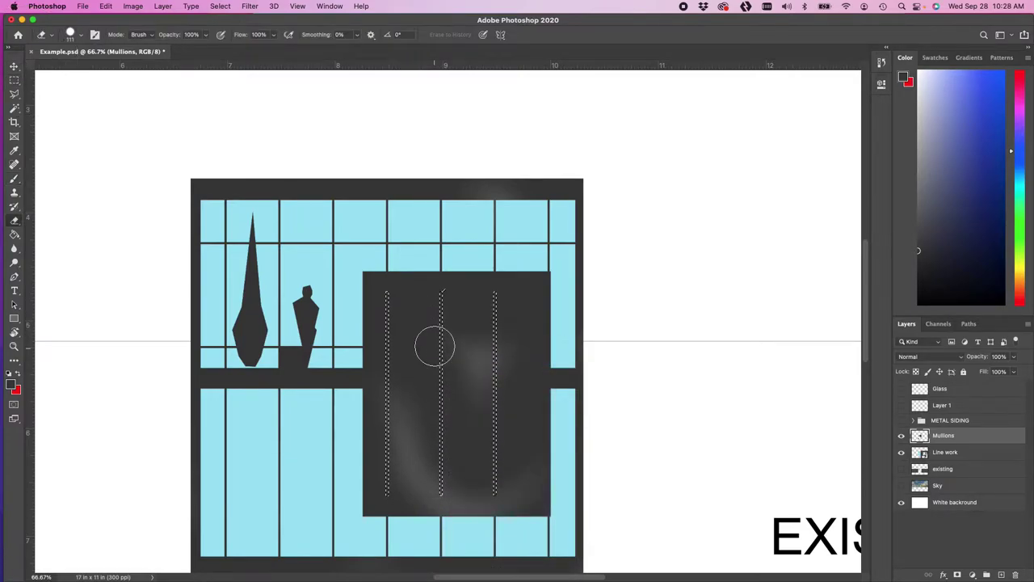
pyautogui.moveTo(407, 309); pyautogui.dragTo(403, 375)
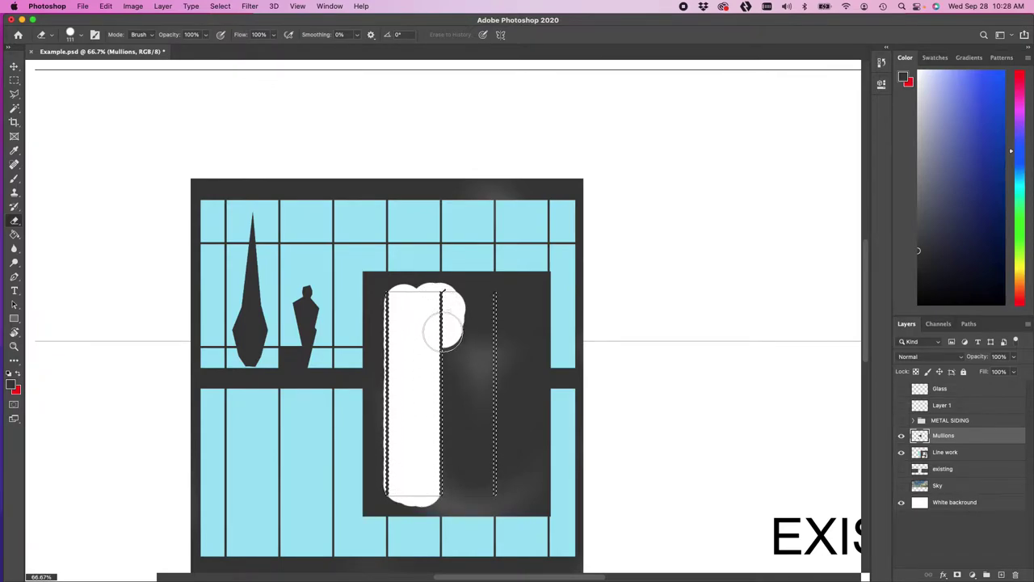
pyautogui.press('super+r')
pyautogui.press('super+r')
pyautogui.moveTo(441, 349); pyautogui.dragTo(443, 451)
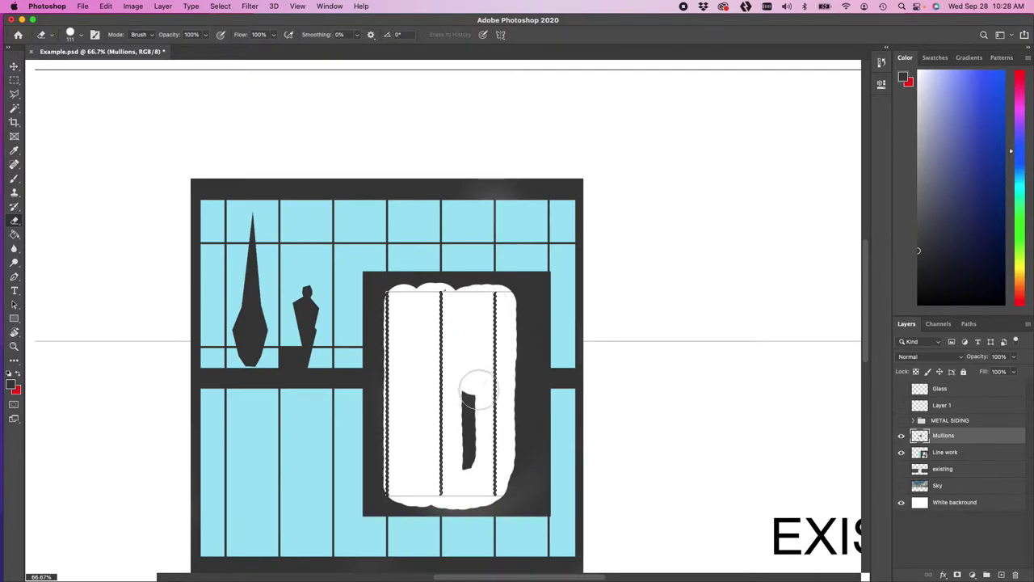
pyautogui.moveTo(476, 467); pyautogui.dragTo(521, 487)
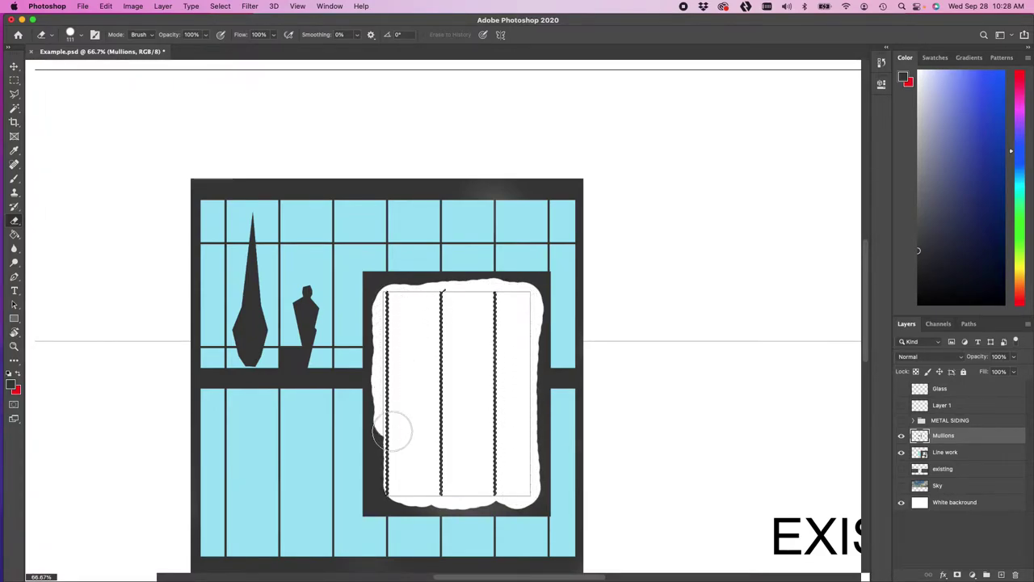
pyautogui.press('super+r')
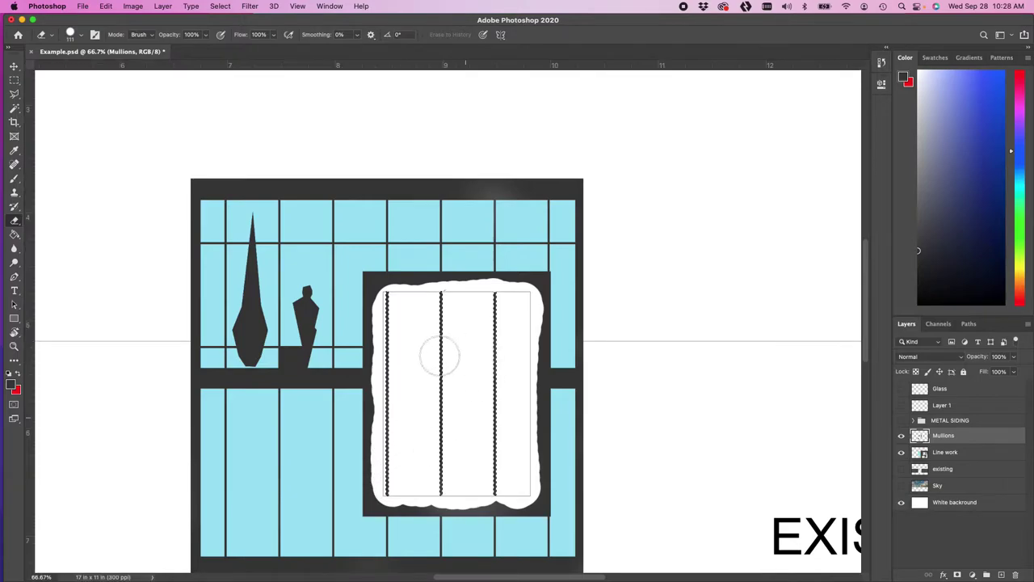
# Step: Show the METAL SIDING group and check the framed window with the Mullions layer turned off and on
pyautogui.click(901, 421)
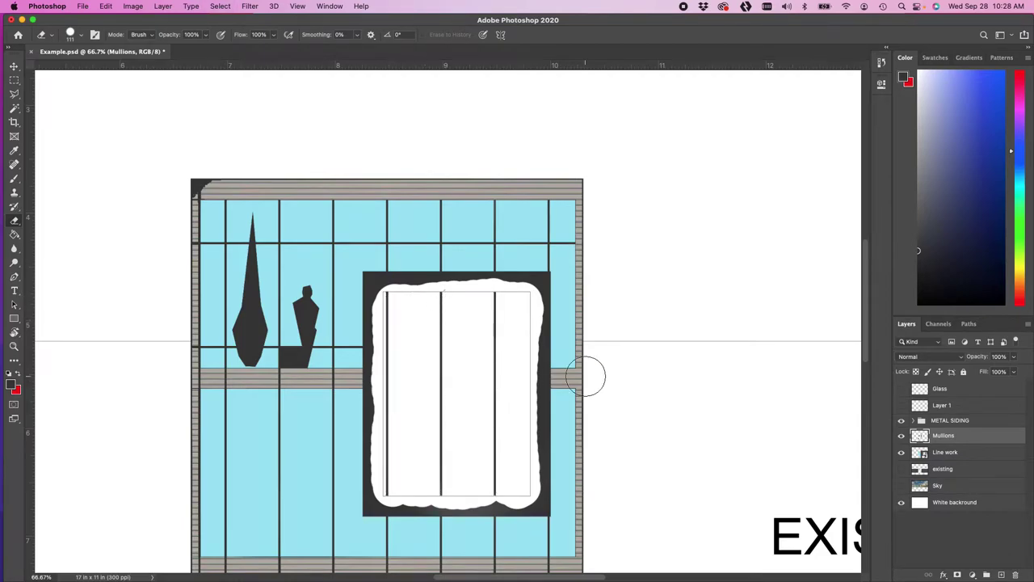
pyautogui.scroll(-10, 458, 346)
pyautogui.scroll(8, 448, 307)
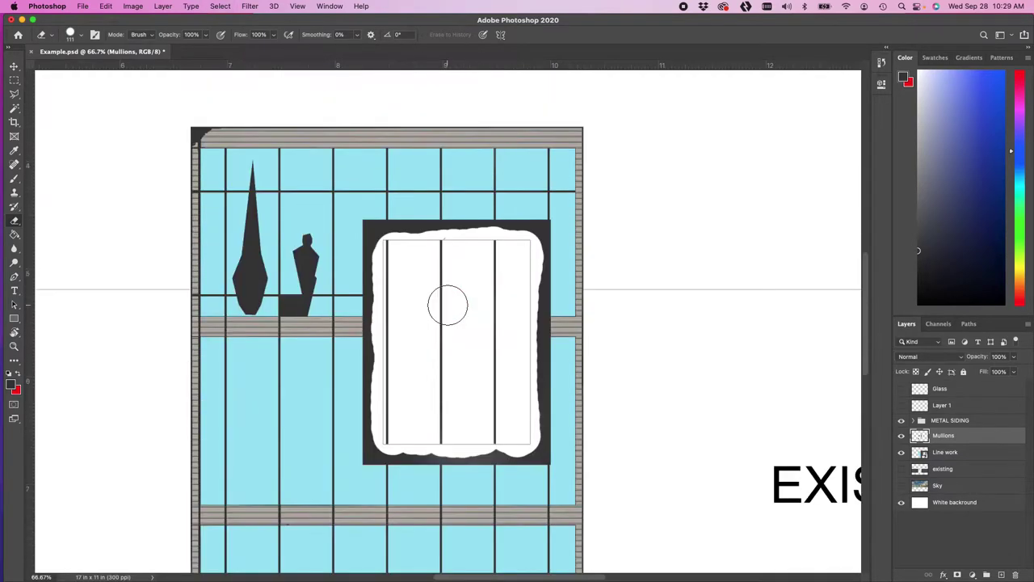
pyautogui.click(902, 436)
pyautogui.click(902, 436)
pyautogui.click(902, 436)
pyautogui.click(901, 436)
pyautogui.press('super+plus')
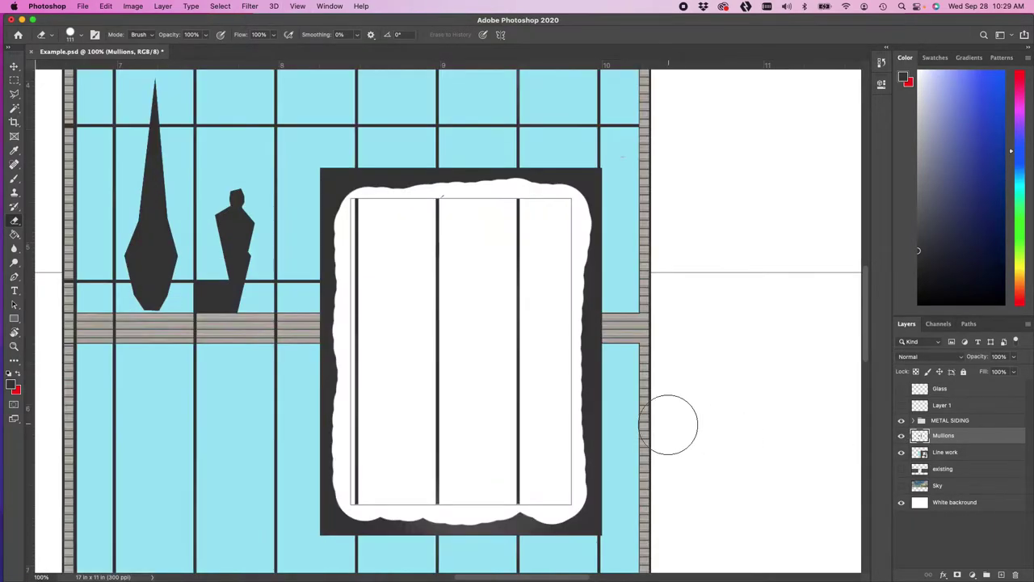
# Step: Select the lower horizontal siding band with a rectangular marquee and activate the Eraser for the Mullions layer
pyautogui.scroll(-4, 662, 351)
pyautogui.hscroll(-5, 663, 351)
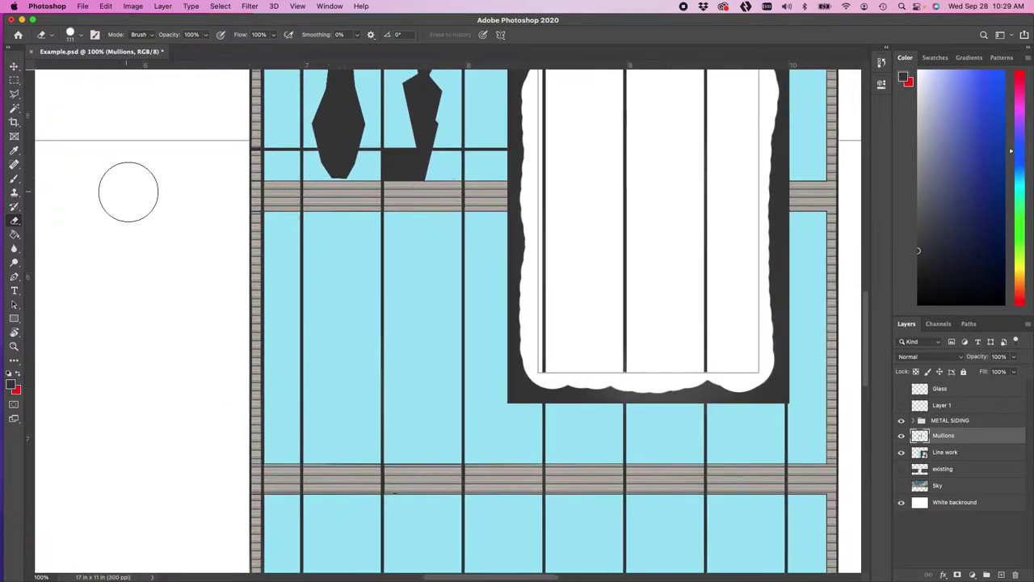
pyautogui.click(14, 80)
pyautogui.moveTo(259, 465); pyautogui.dragTo(835, 495)
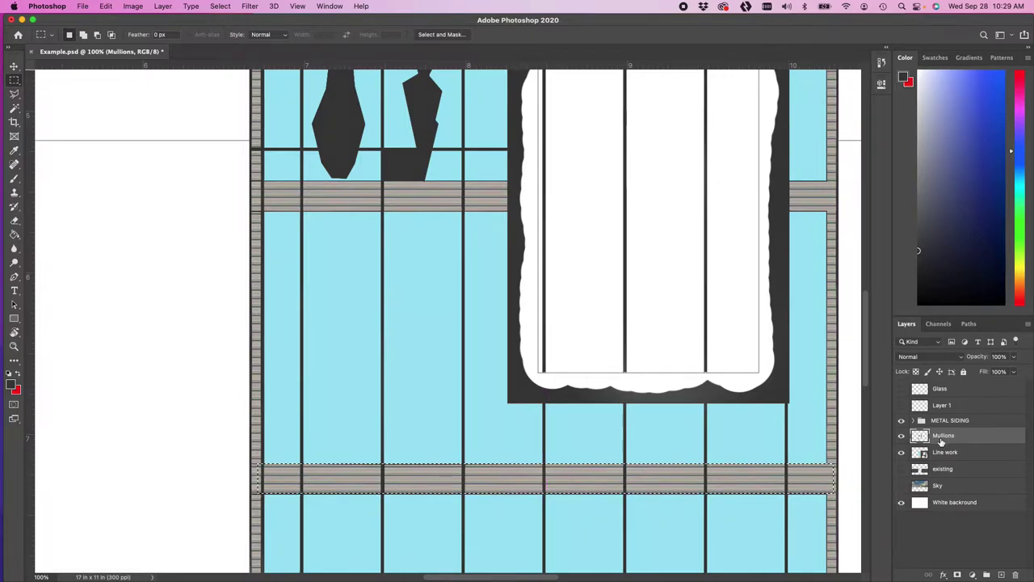
pyautogui.press('e')
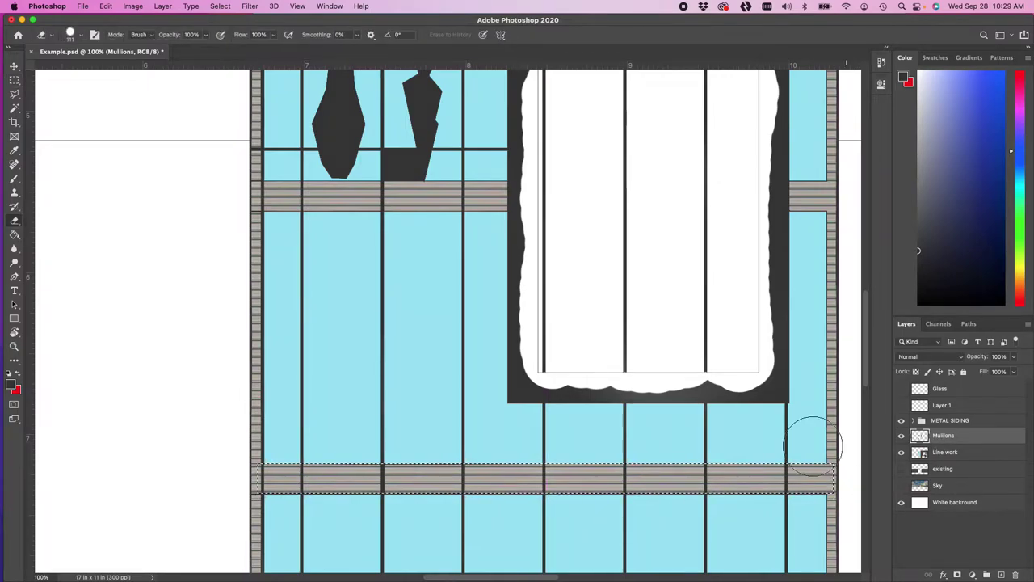
# Step: Try erasing all mullion pieces across the selected siding band in one continuous stroke on the Mullions layer
pyautogui.moveTo(820, 468); pyautogui.dragTo(223, 492)
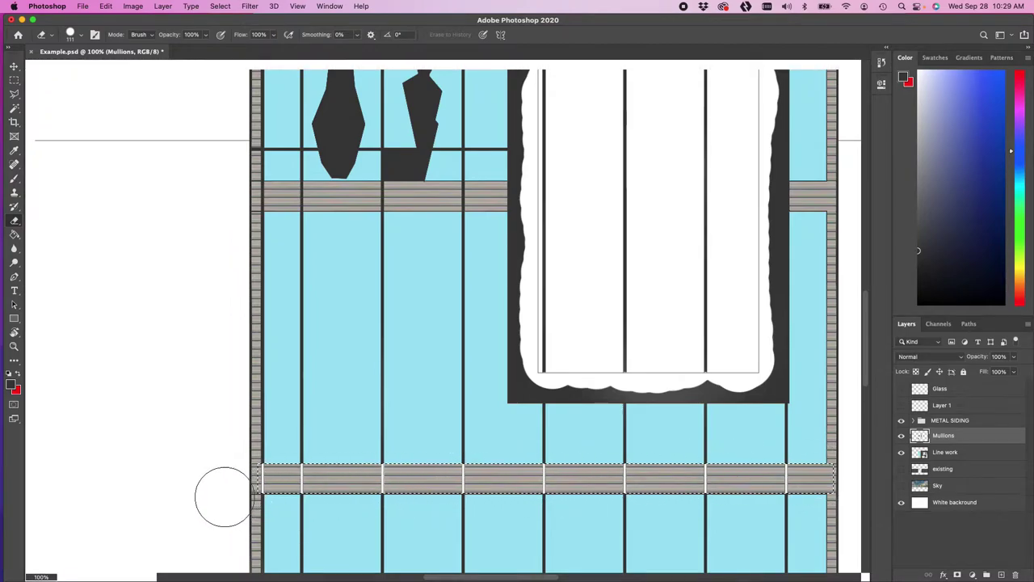
pyautogui.press('super+r')
pyautogui.press('super+z')
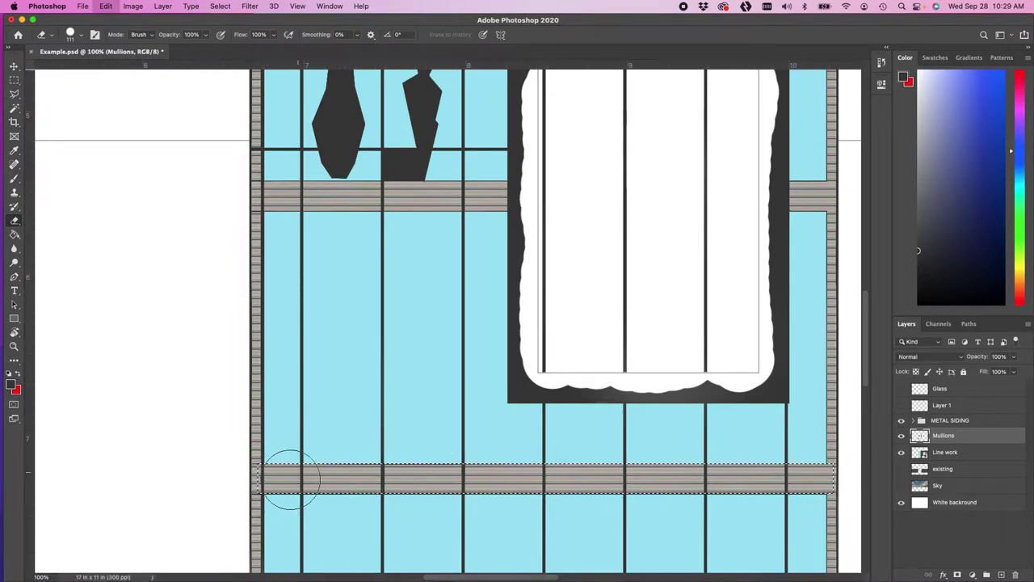
# Step: Erase the vertical mullion pieces crossing the lower siding band one by one, sparing the left edge mullion, and clear the selection
pyautogui.click(301, 477)
pyautogui.press('super+r')
pyautogui.click(382, 476)
pyautogui.click(463, 477)
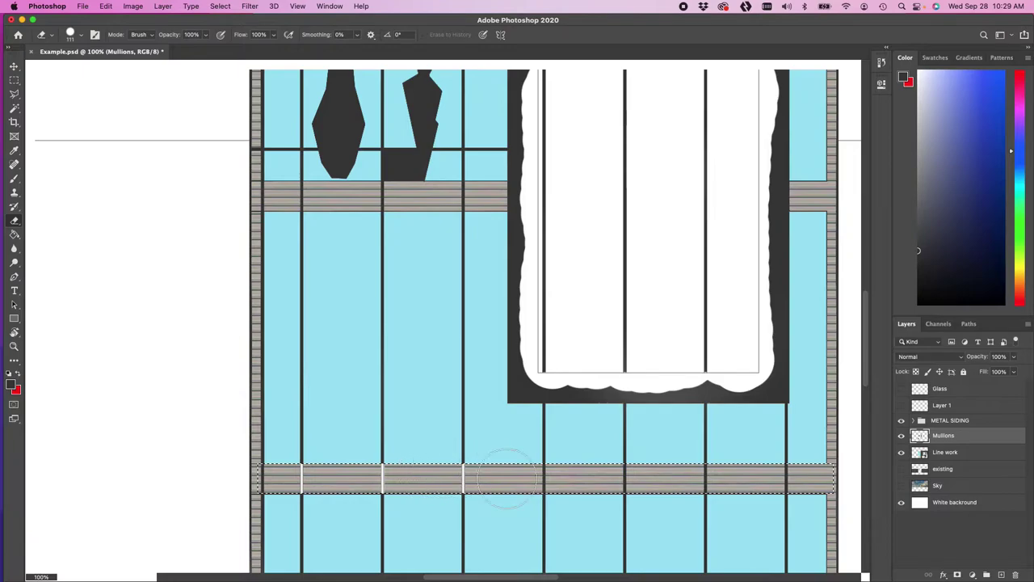
pyautogui.click(624, 476)
pyautogui.click(705, 477)
pyautogui.click(786, 477)
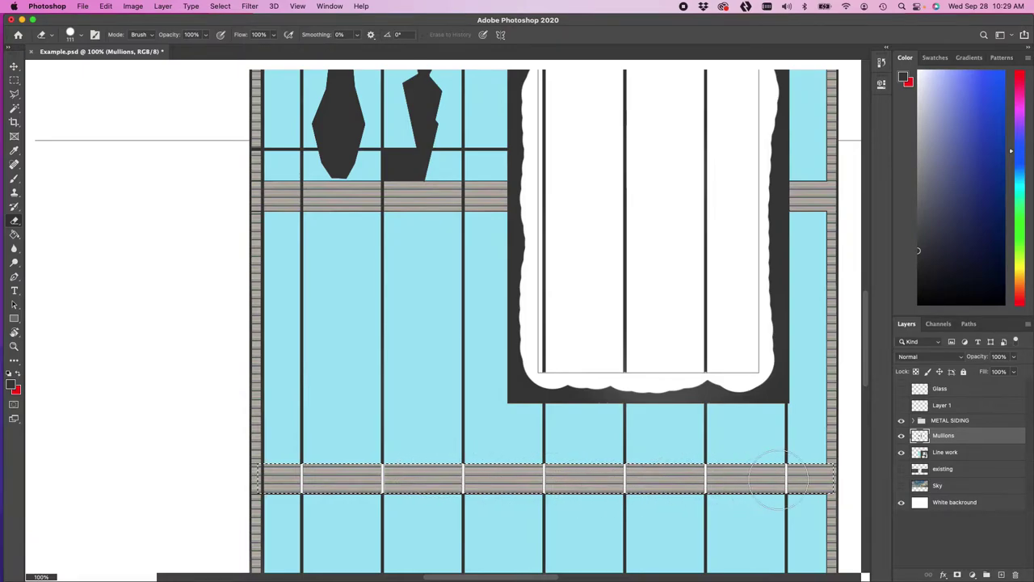
pyautogui.press('super+r')
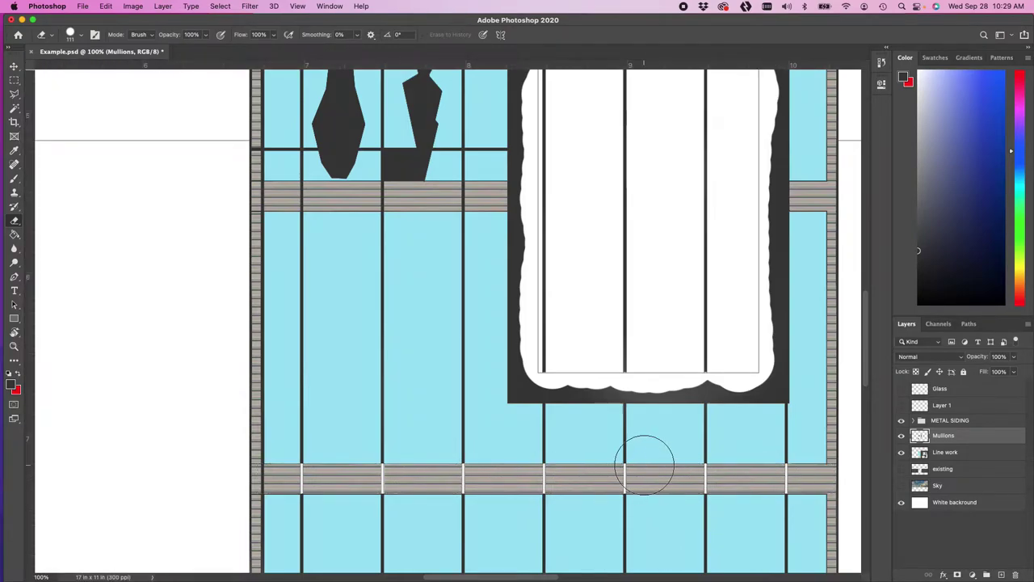
pyautogui.press('super+d')
# Step: Hide the METAL SIDING group and erase the dark frame around the large window's panes from the Mullions layer using a ring-shaped rectangular selection
pyautogui.press('super+minus')
pyautogui.press('super+minus')
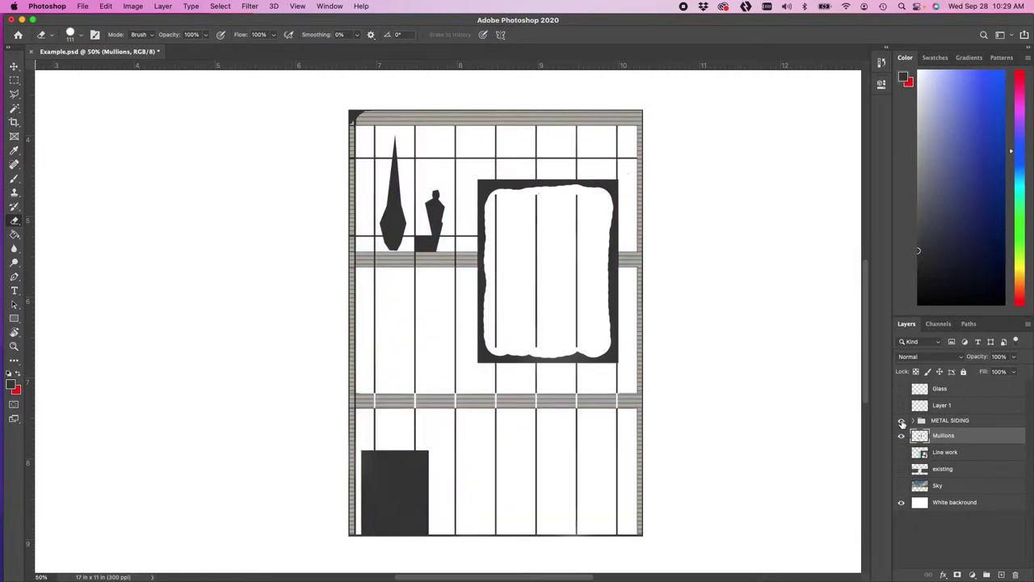
pyautogui.click(902, 421)
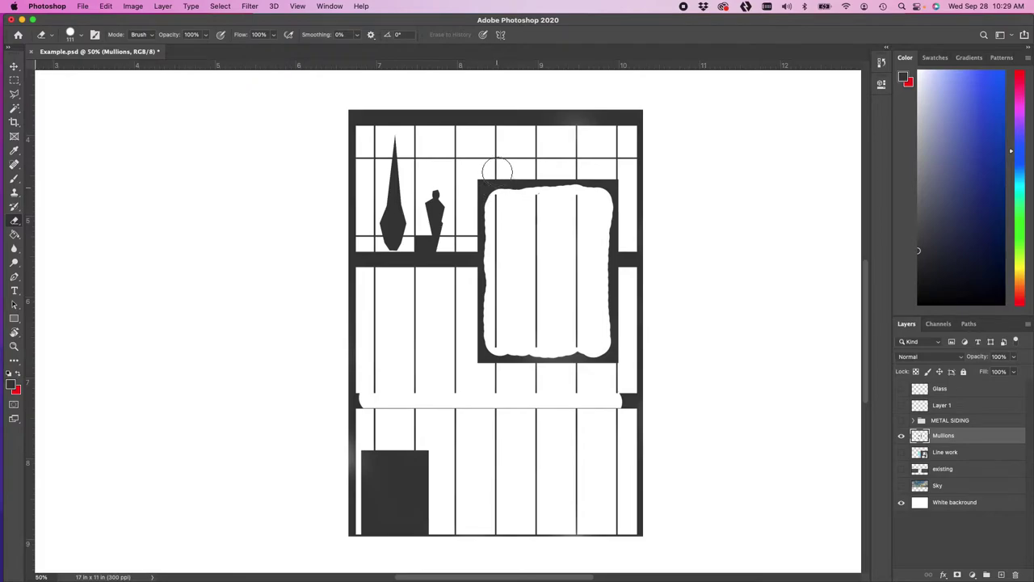
pyautogui.click(14, 79)
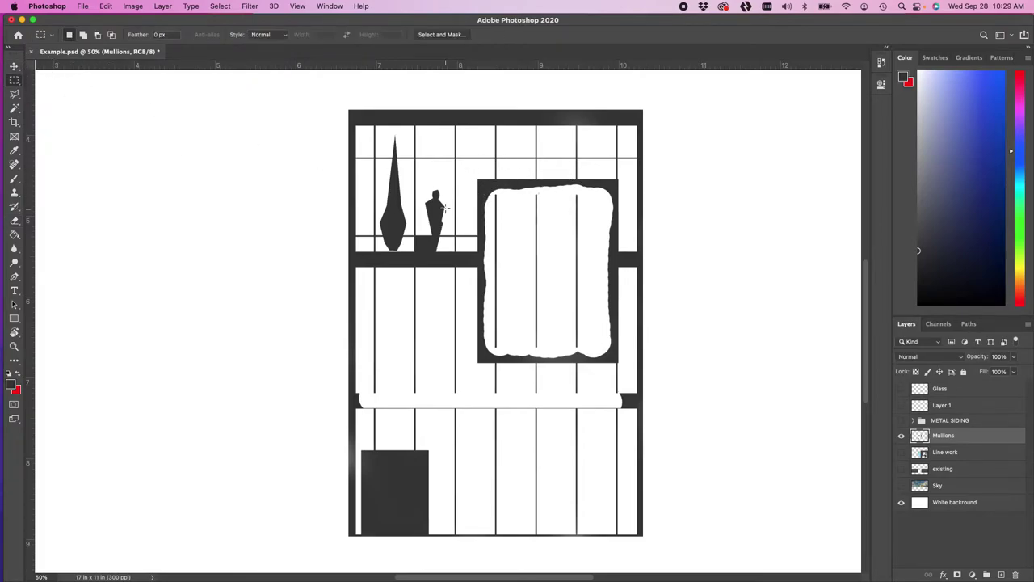
pyautogui.moveTo(474, 177); pyautogui.dragTo(621, 364)
pyautogui.keyDown('alt'); pyautogui.moveTo(494, 194); pyautogui.dragTo(611, 355); pyautogui.keyUp('alt')
pyautogui.moveTo(610, 353)
pyautogui.keyDown('alt'); pyautogui.mouseDown()
pyautogui.moveTo(495, 195)
pyautogui.moveTo(476, 185)
pyautogui.moveTo(474, 288)
pyautogui.moveTo(562, 361)
pyautogui.moveTo(520, 358)
pyautogui.moveTo(612, 347)
pyautogui.moveTo(605, 185)
pyautogui.moveTo(524, 181)
pyautogui.mouseUp(); pyautogui.keyUp('alt')
pyautogui.press('e')
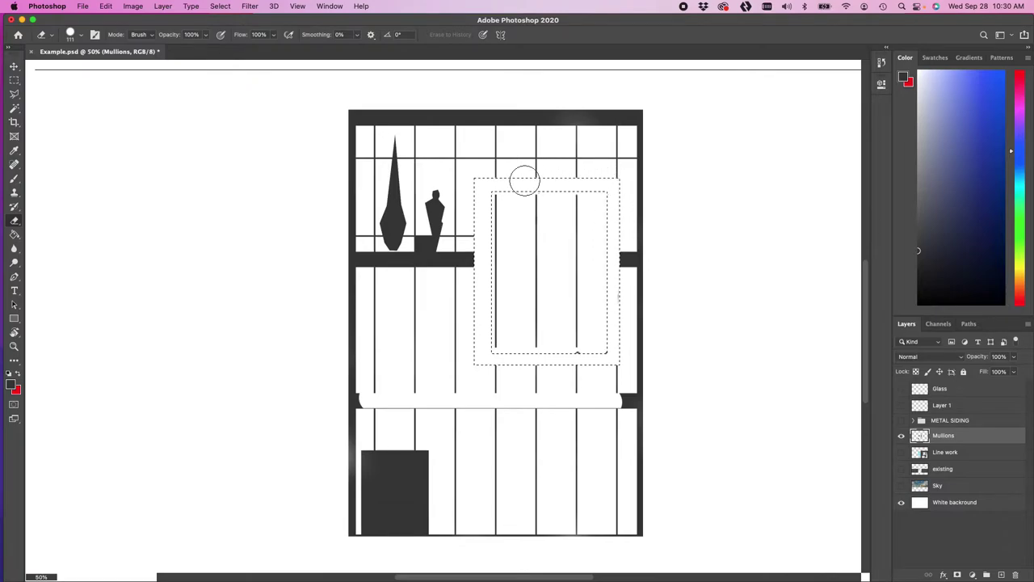
pyautogui.press('super+d')
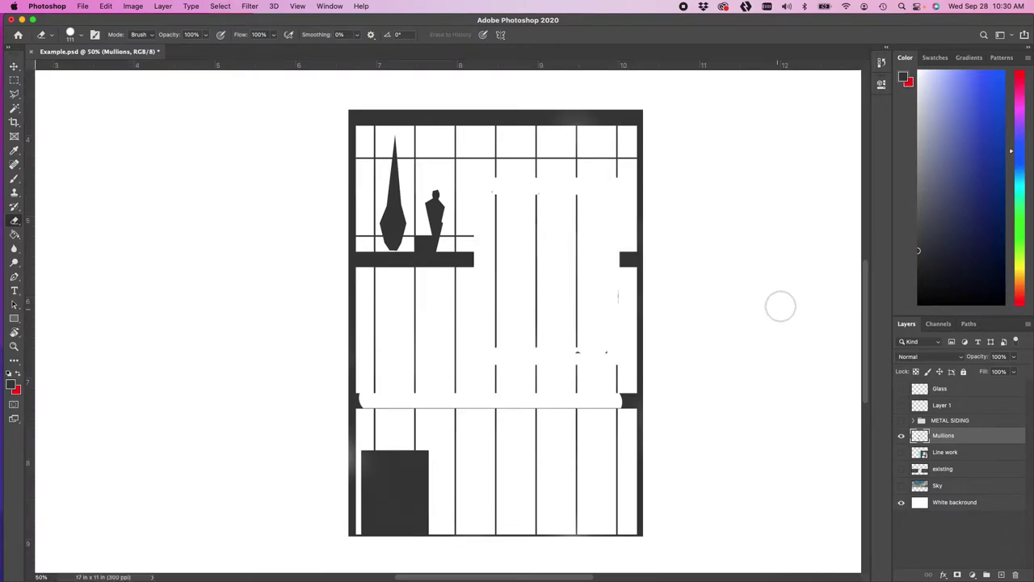
# Step: Show the existing layer and the METAL SIDING group to check the cleared window frame against the elevation
pyautogui.click(902, 469)
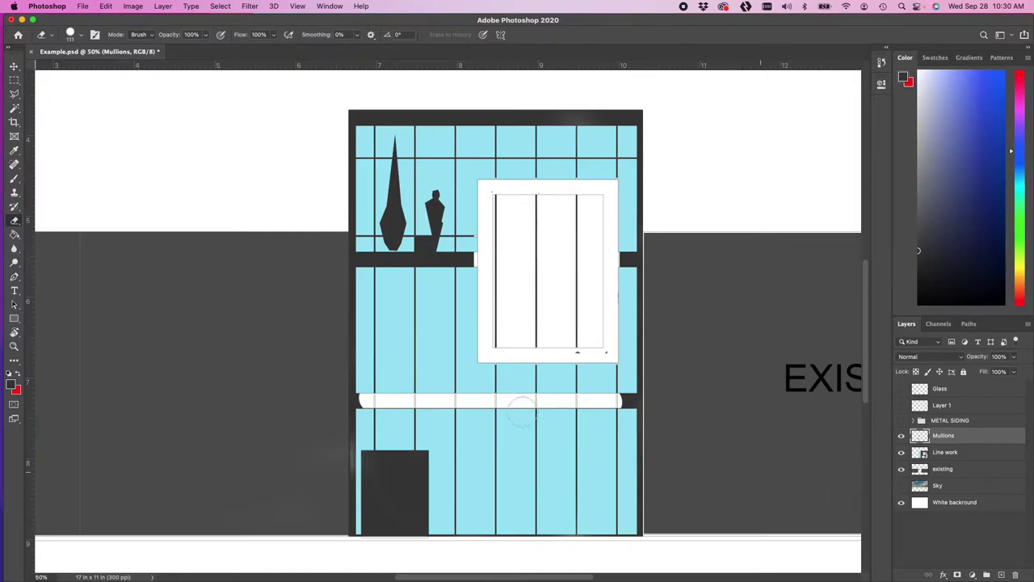
pyautogui.click(902, 420)
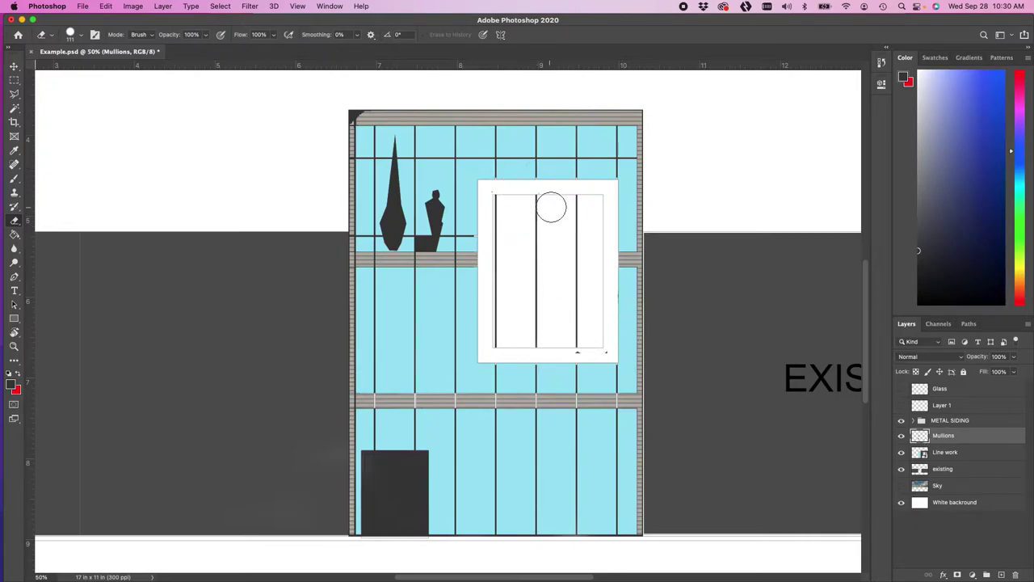
pyautogui.press('super+equal')
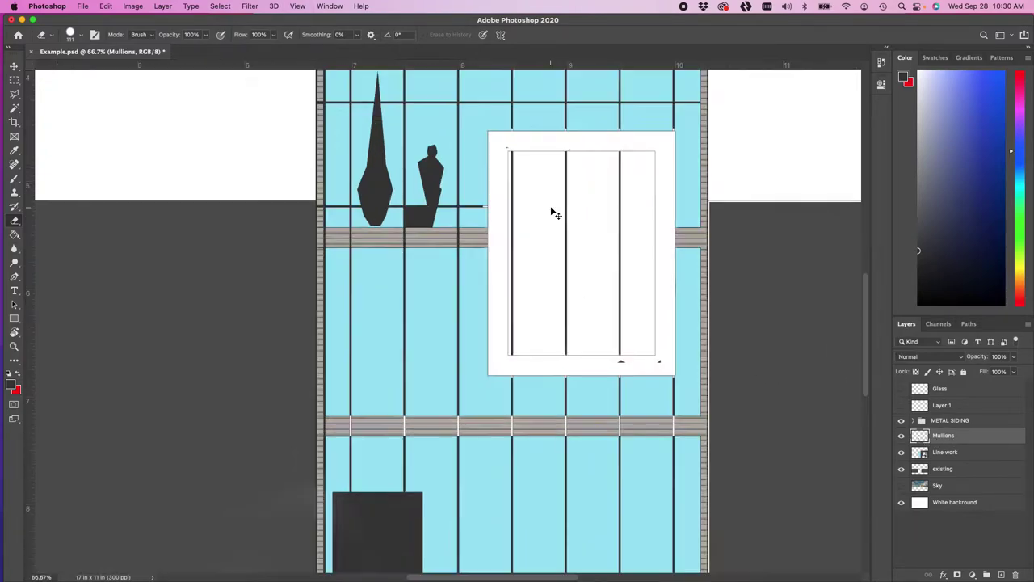
# Step: Select one siding panel in the lower band with a rectangular marquee and try to copy it from the METAL SIDING group
pyautogui.click(946, 422)
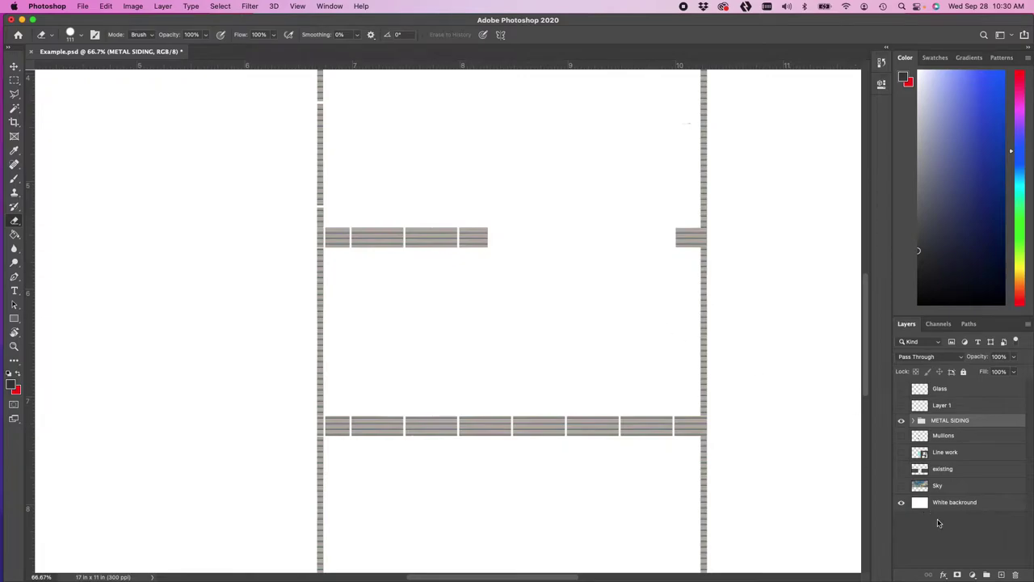
pyautogui.click(13, 80)
pyautogui.press('super+equal')
pyautogui.press('super+equal')
pyautogui.moveTo(589, 380); pyautogui.dragTo(305, 149)
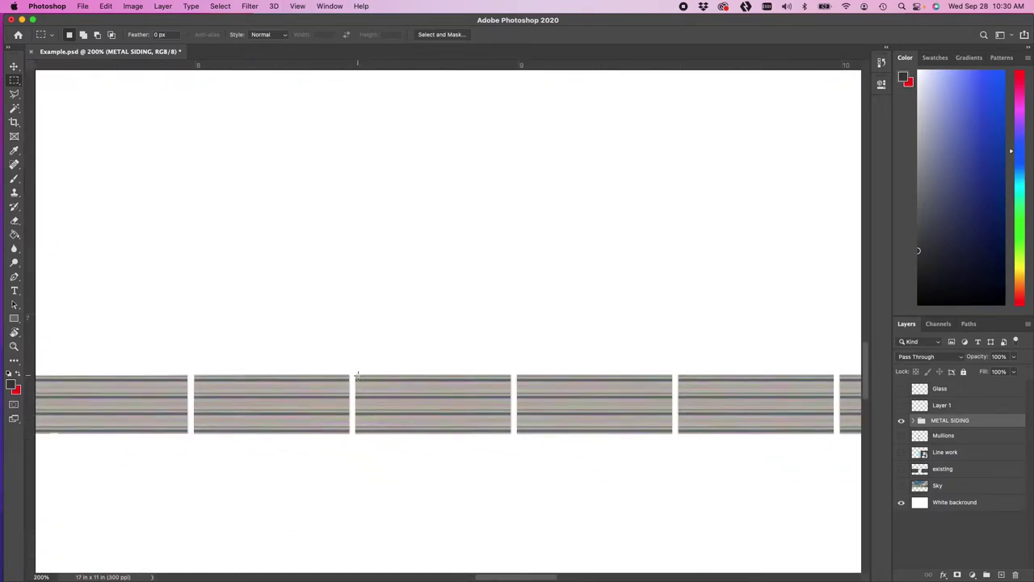
pyautogui.moveTo(356, 376); pyautogui.dragTo(509, 432)
pyautogui.press('super+c')
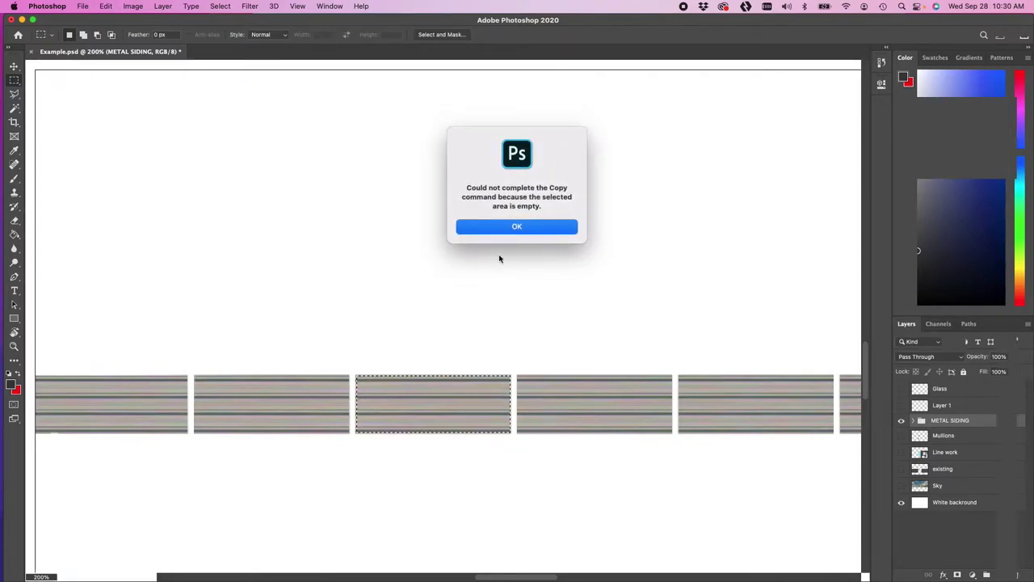
pyautogui.click(510, 227)
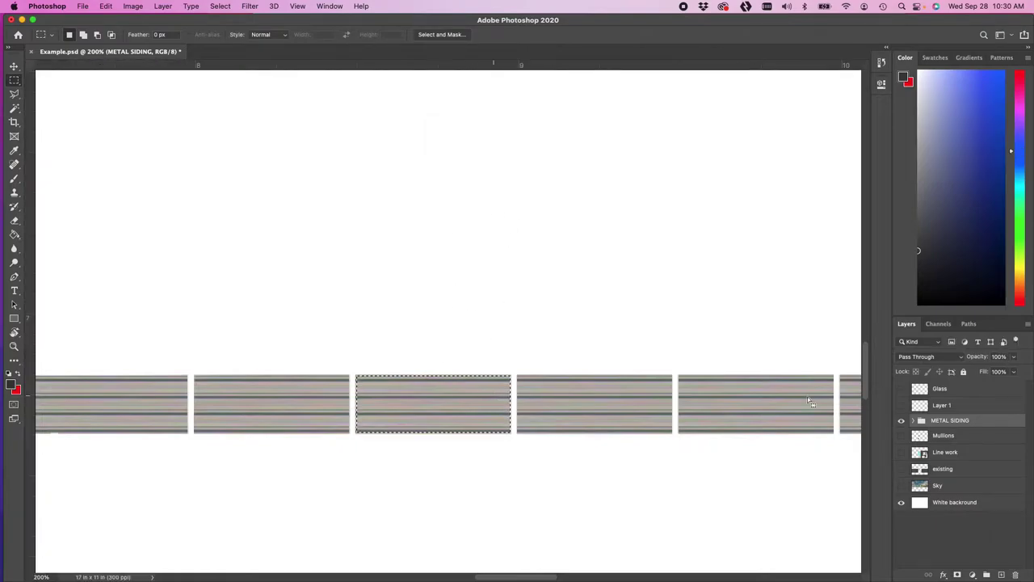
# Step: Copy the selected siding panel from the Metal siding layer inside the METAL SIDING group
pyautogui.click(913, 421)
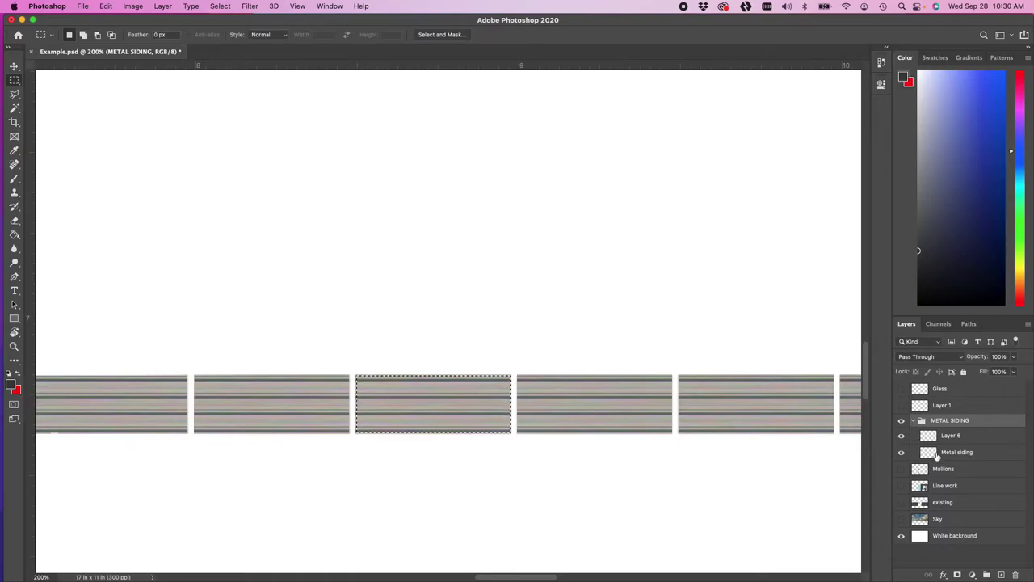
pyautogui.click(963, 440)
pyautogui.click(971, 457)
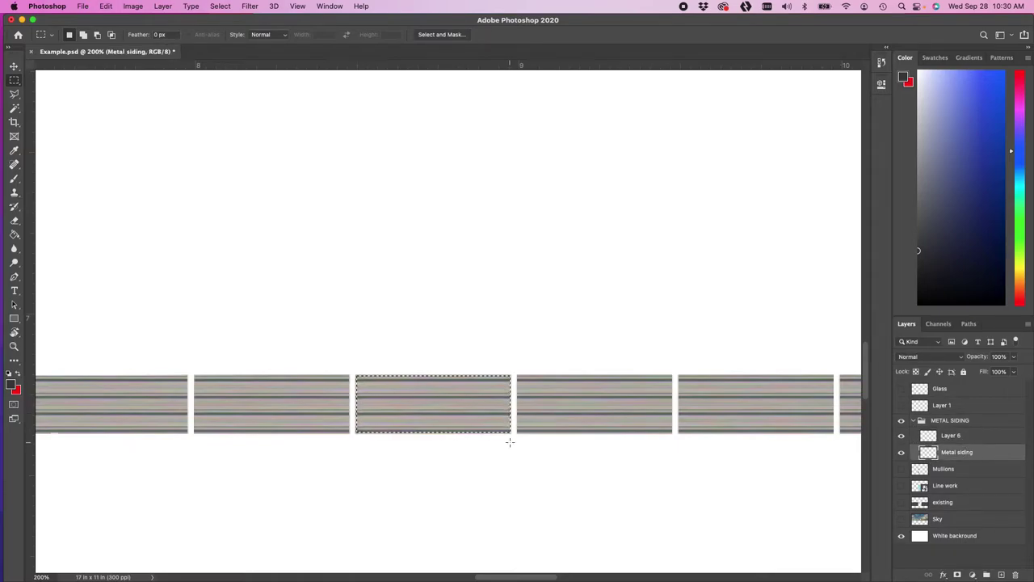
pyautogui.click(914, 421)
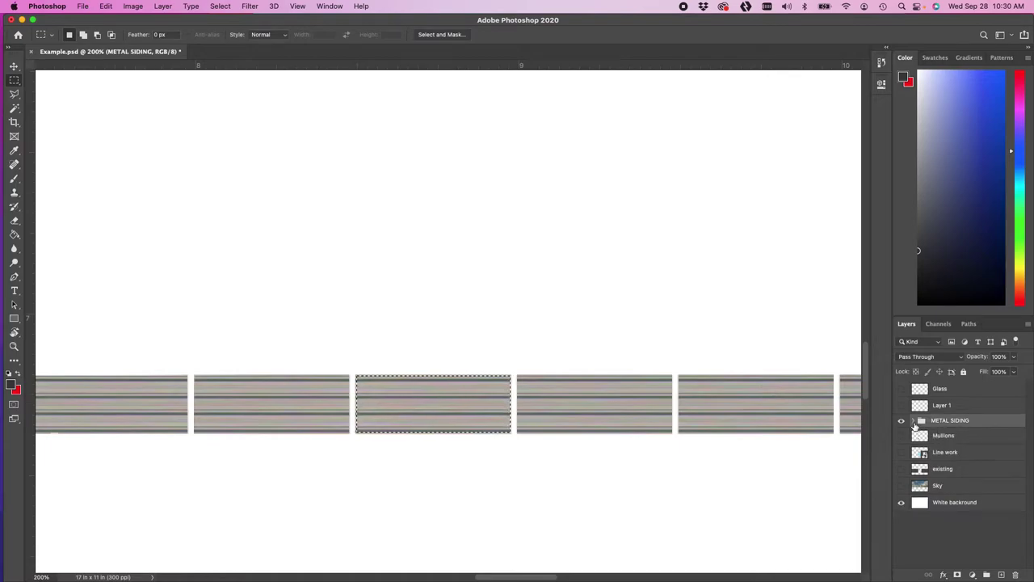
# Step: Show the Line work layer and select the white frame around the large window on it with the Magic Wand
pyautogui.press('super+minus')
pyautogui.press('super+minus')
pyautogui.press('super+minus')
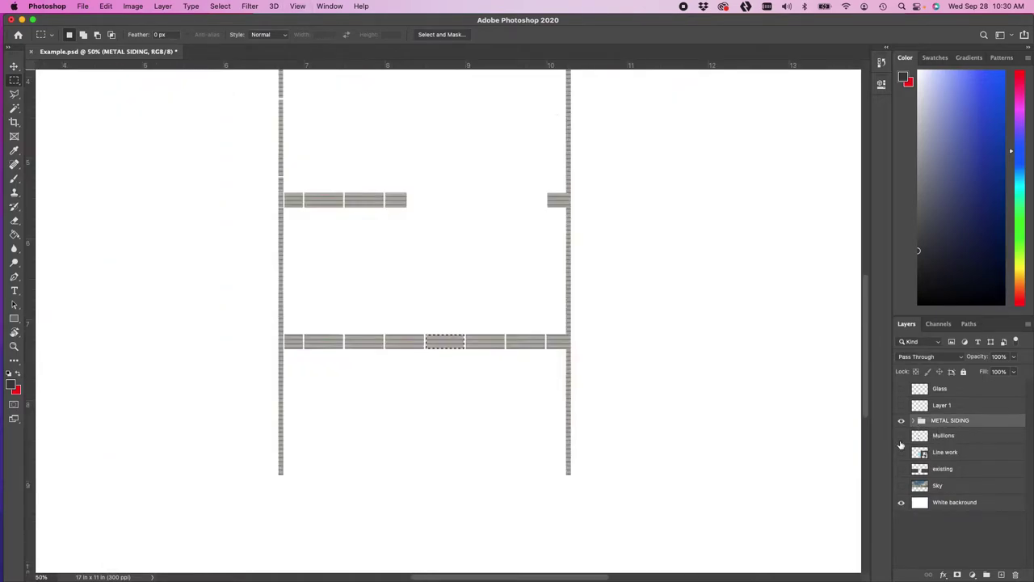
pyautogui.click(901, 453)
pyautogui.press('super+equal')
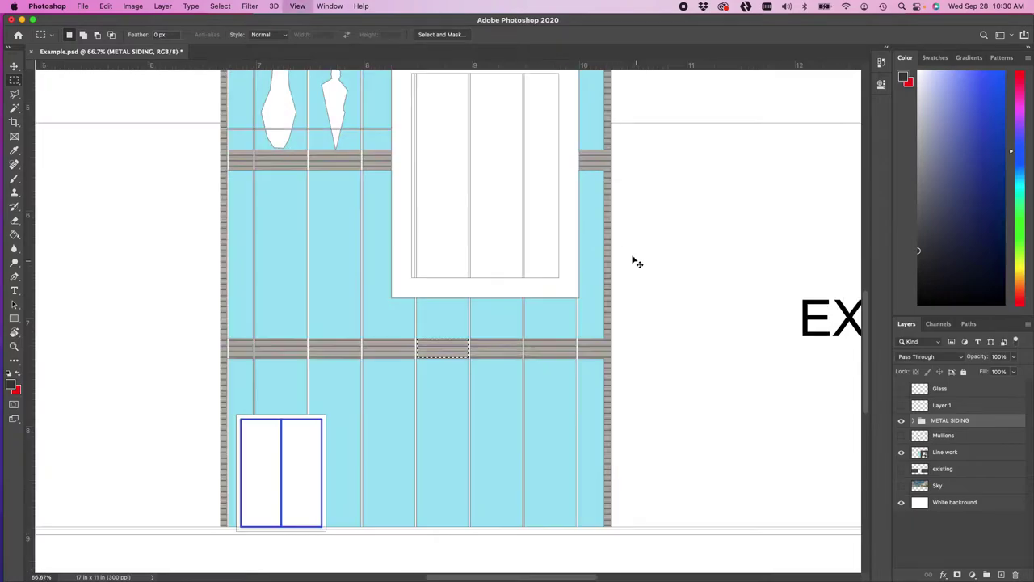
pyautogui.press('super+equal')
pyautogui.scroll(3, 595, 234)
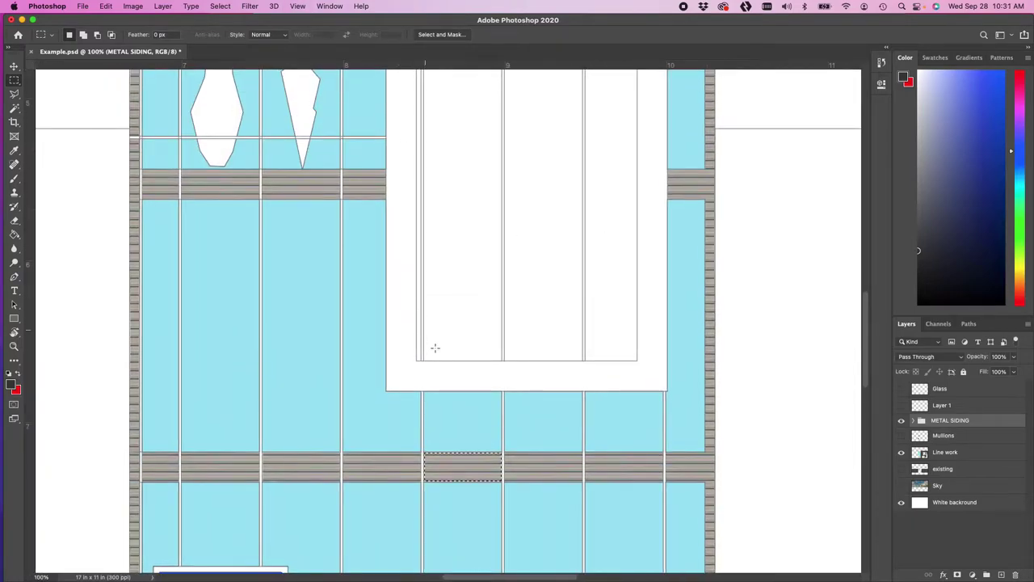
pyautogui.moveTo(572, 302); pyautogui.dragTo(551, 377)
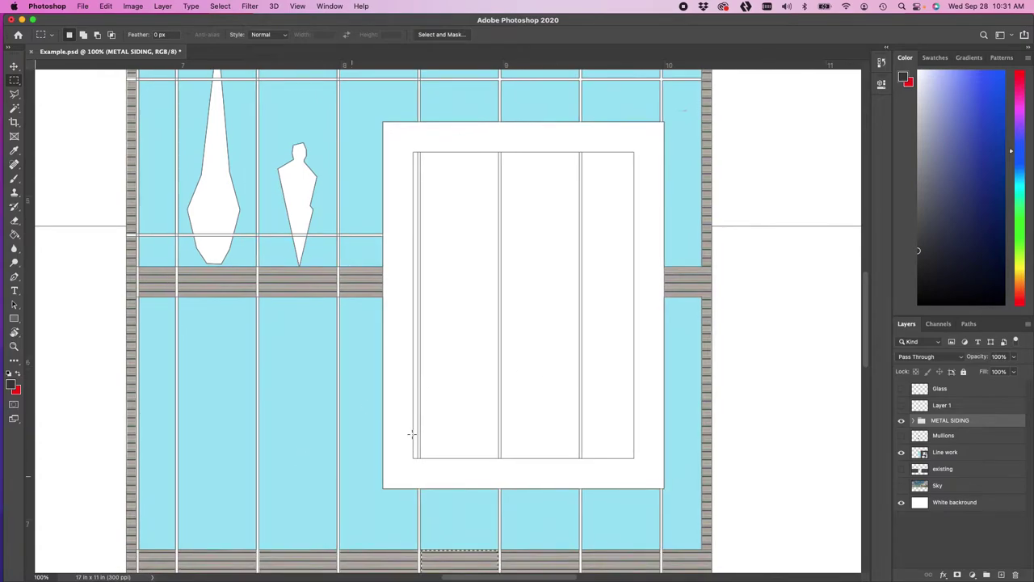
pyautogui.click(14, 107)
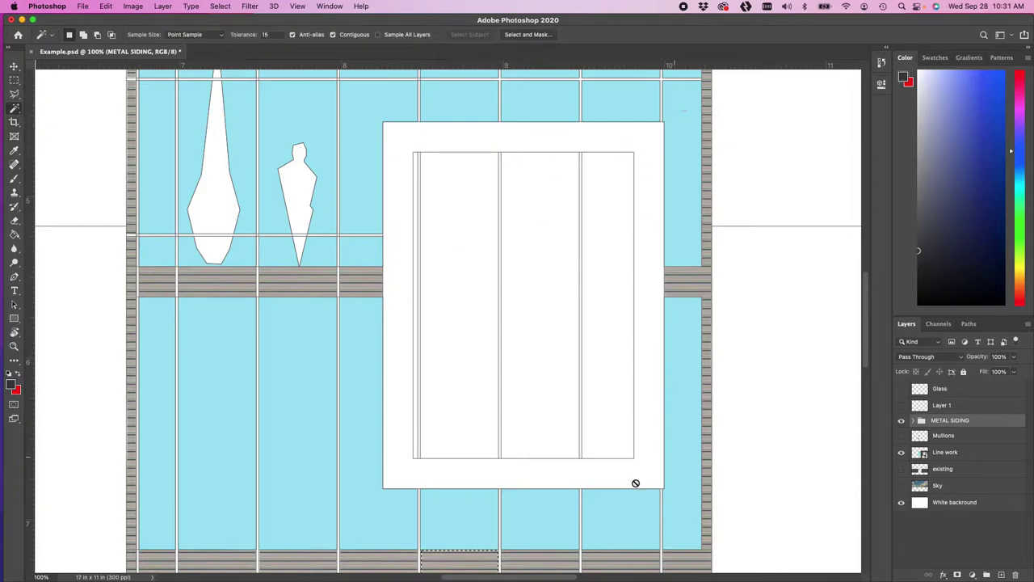
pyautogui.click(952, 454)
pyautogui.click(646, 147)
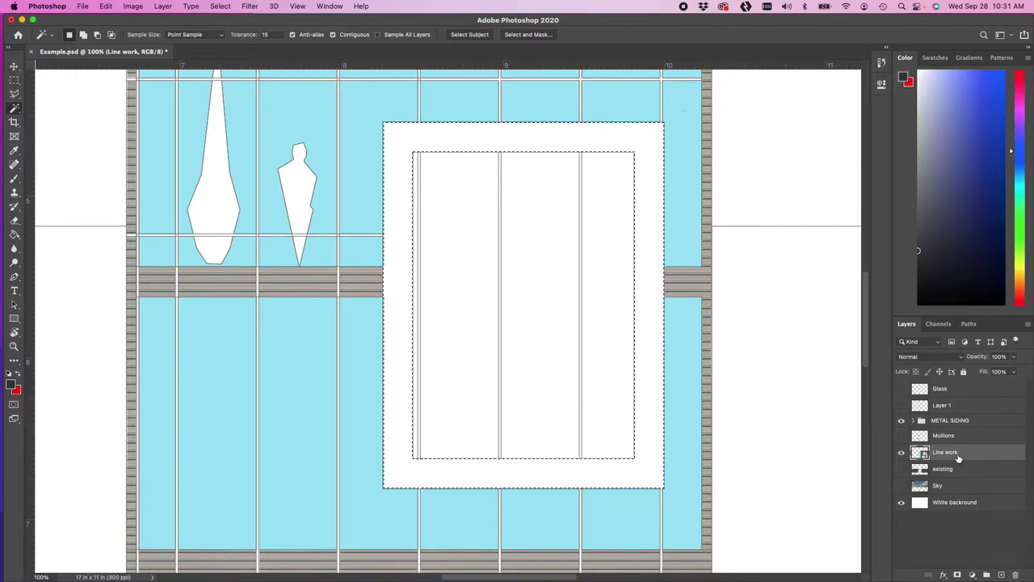
# Step: Try pasting the copied siding piece into the METAL SIDING group and placing it at the window frame's upper-left corner
pyautogui.click(938, 423)
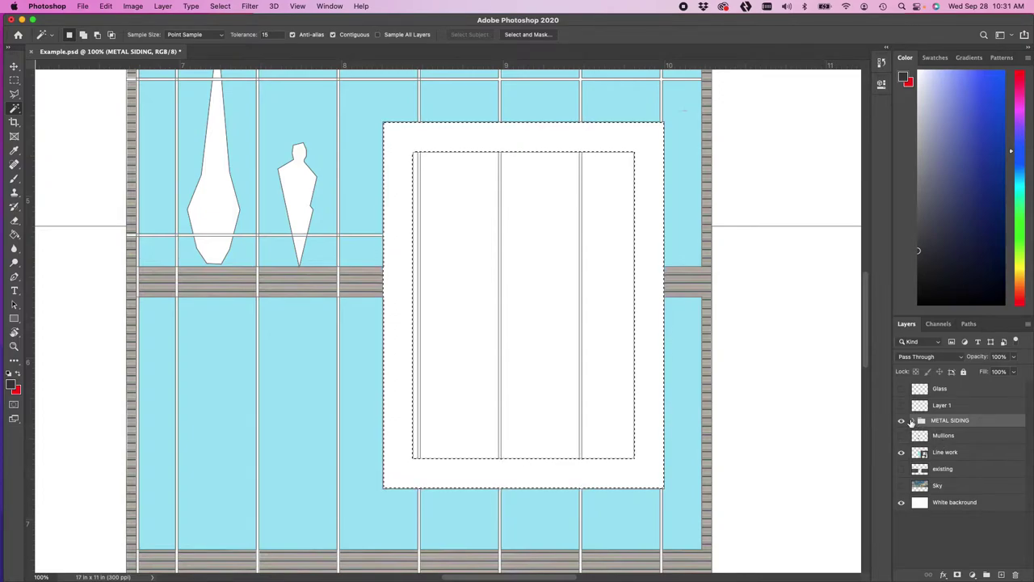
pyautogui.click(912, 421)
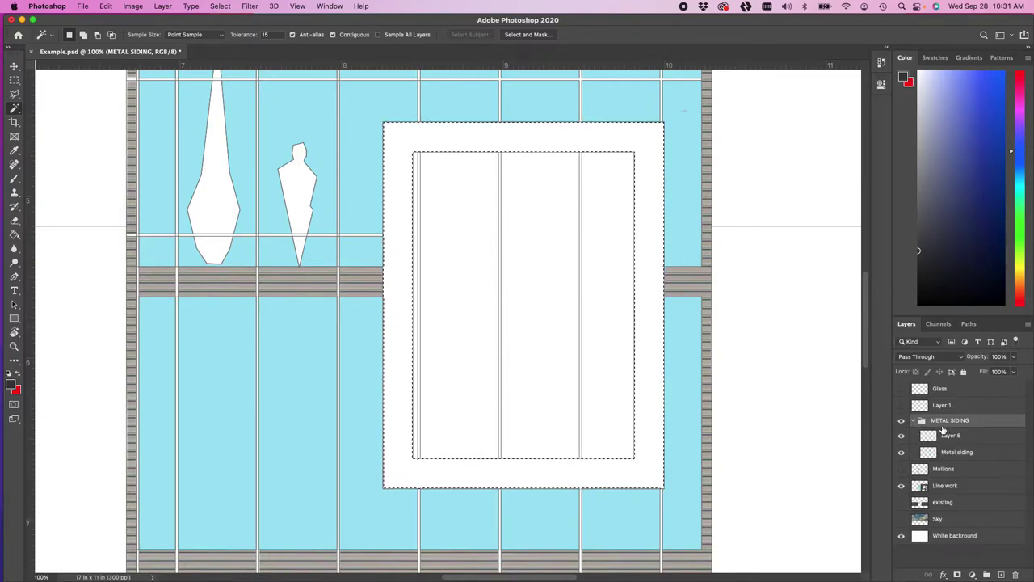
pyautogui.press('super+v')
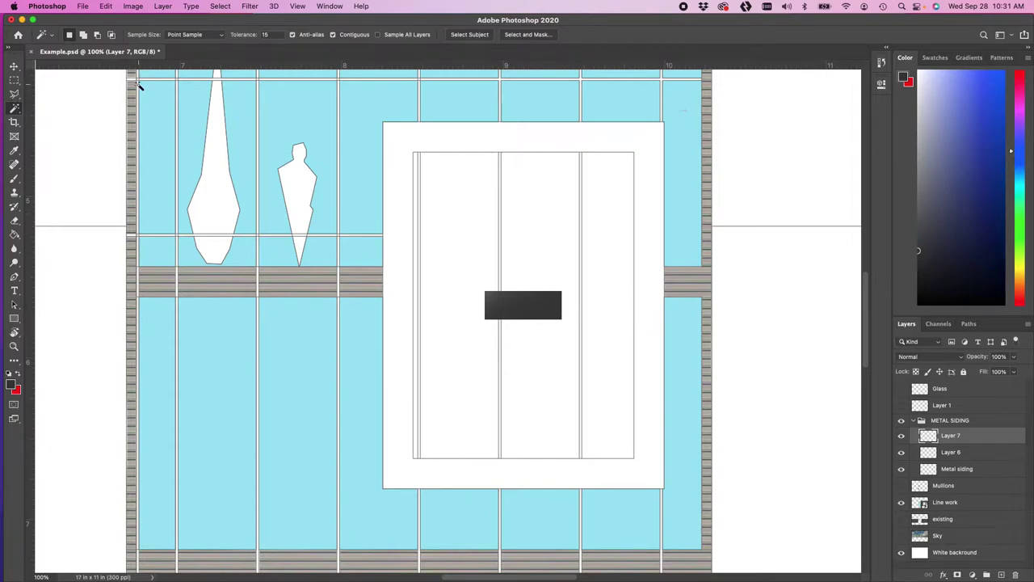
pyautogui.click(16, 70)
pyautogui.moveTo(514, 304); pyautogui.dragTo(421, 145)
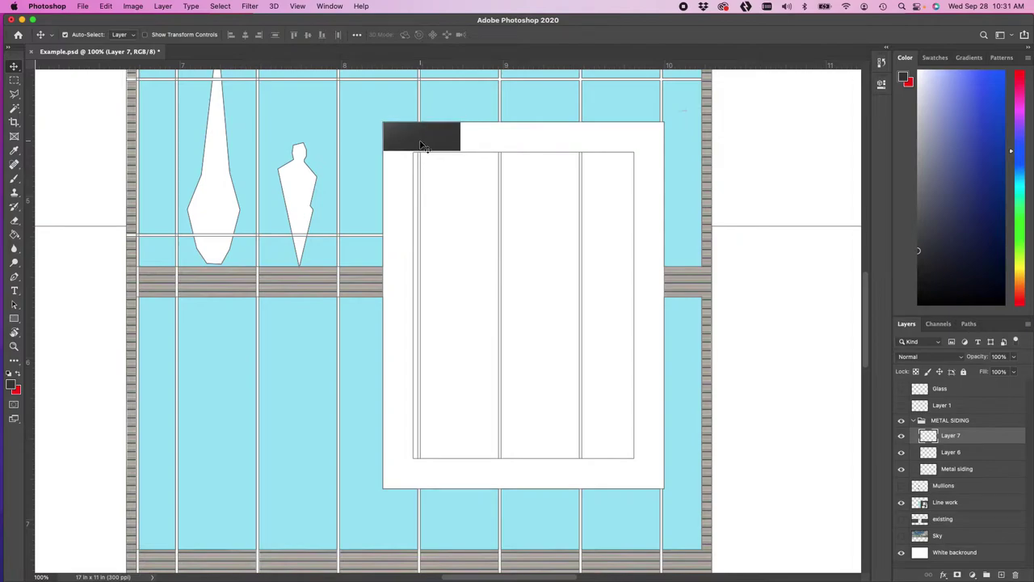
pyautogui.press('super+z')
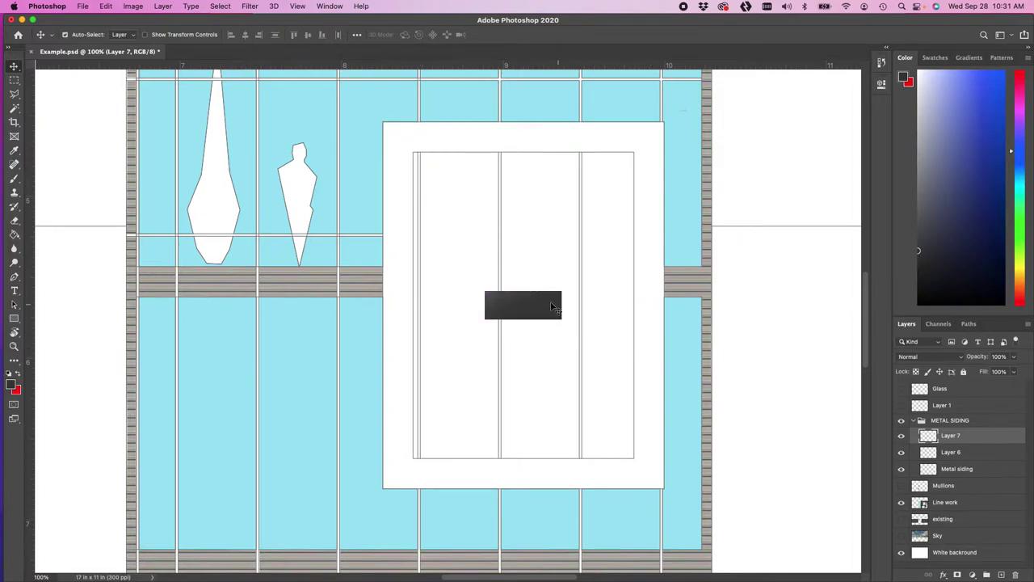
pyautogui.press('super+z')
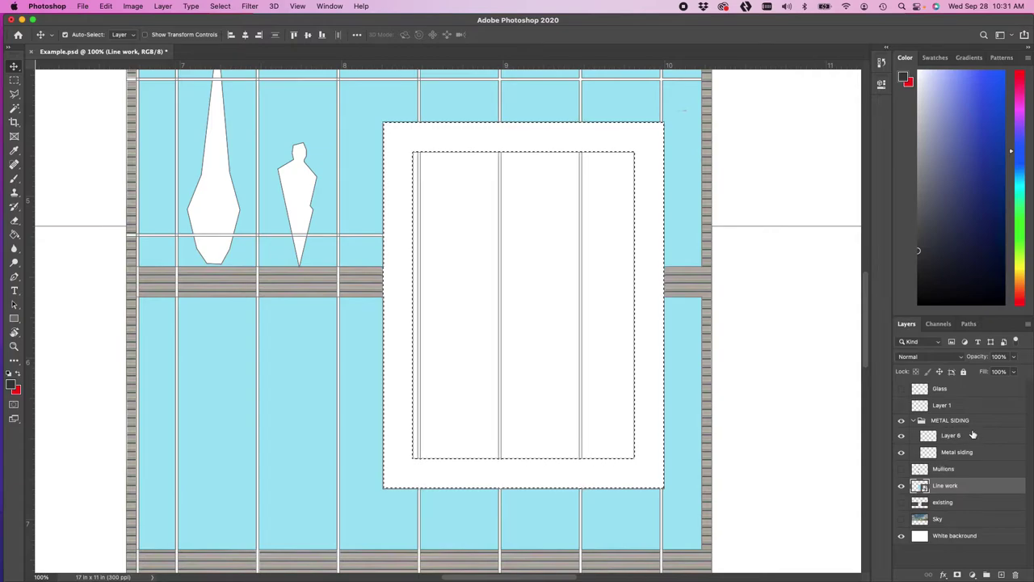
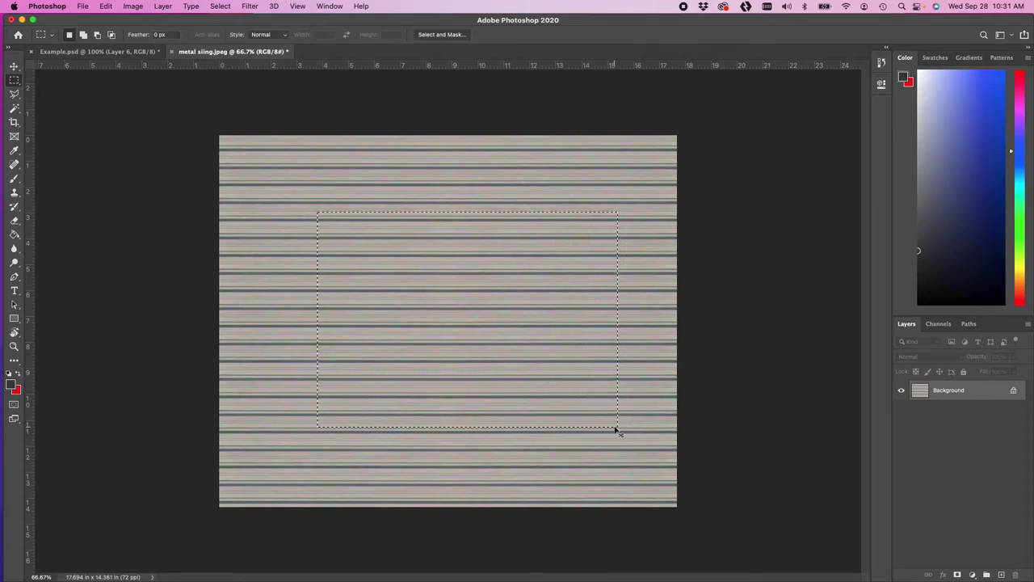
# Step: Paste the siding texture copied from metal siing.jpeg into Example.psd's METAL SIDING group and scale it down to about 41%
pyautogui.click(101, 52)
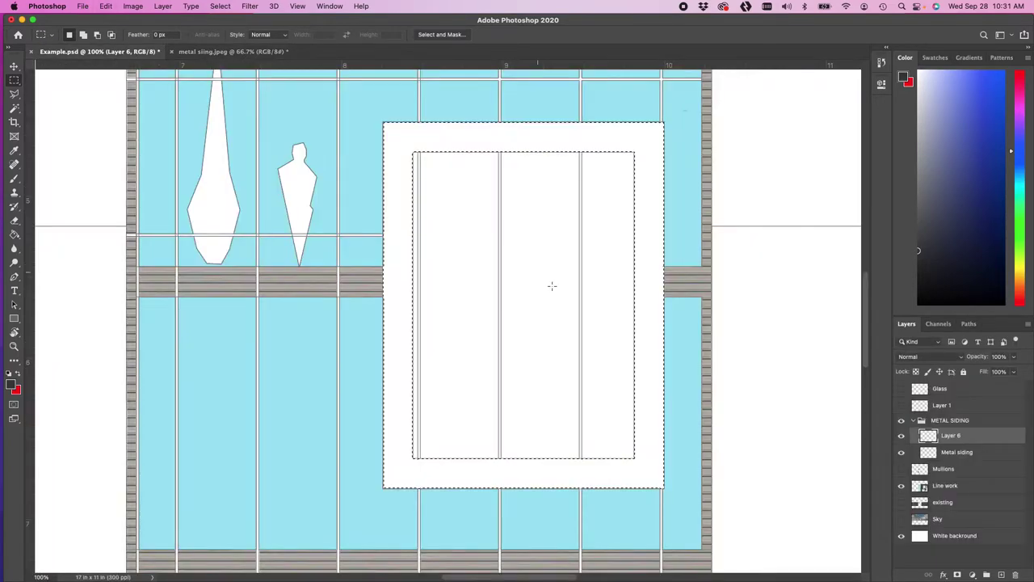
pyautogui.press('super+v')
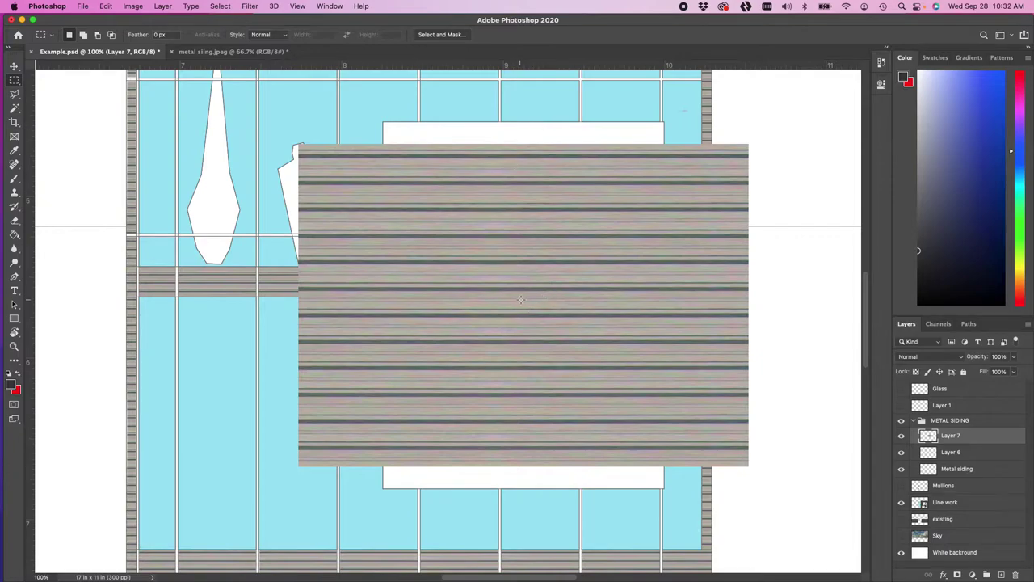
pyautogui.press('super+t')
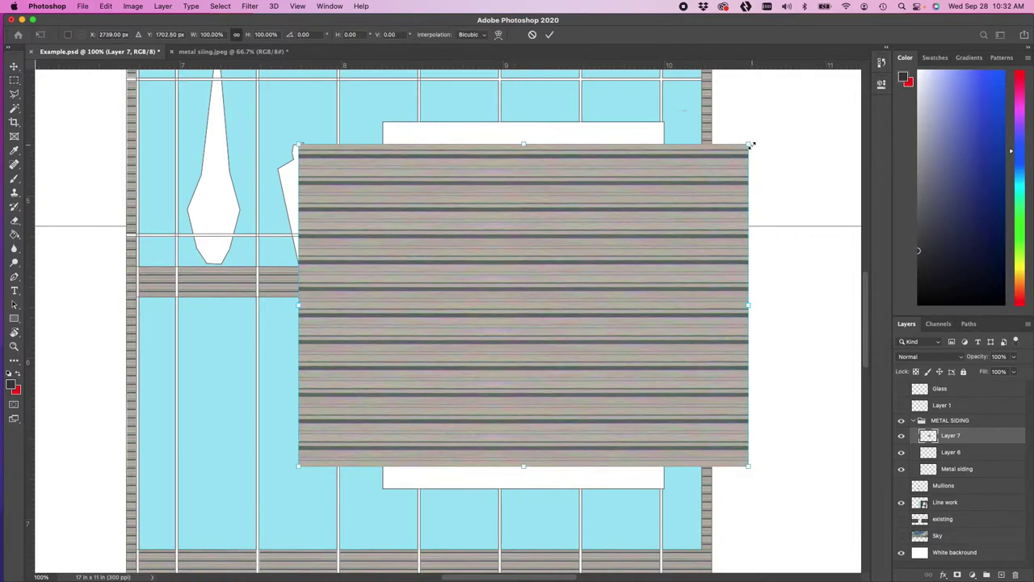
pyautogui.moveTo(751, 145); pyautogui.dragTo(480, 339)
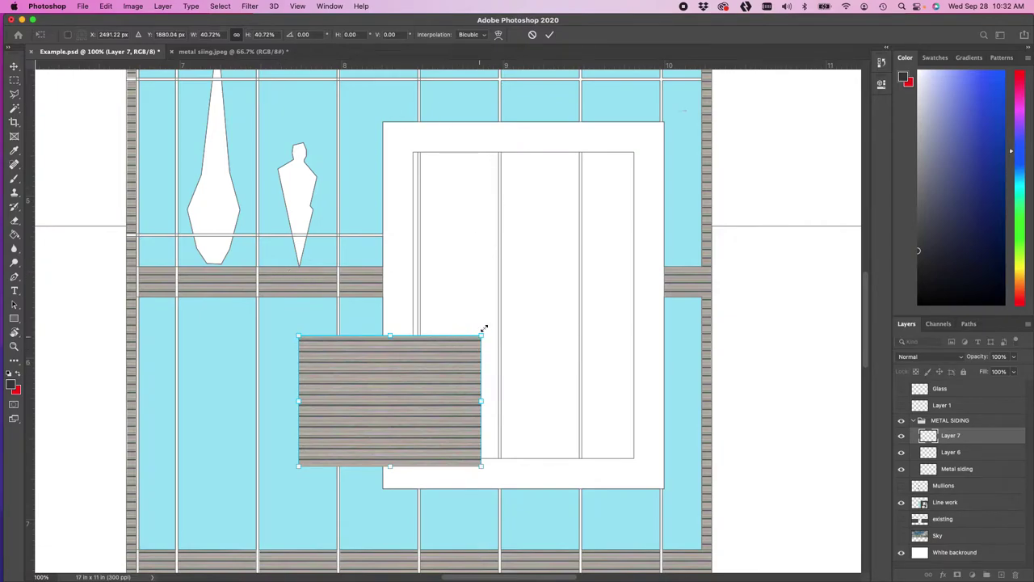
pyautogui.moveTo(492, 331); pyautogui.dragTo(436, 475)
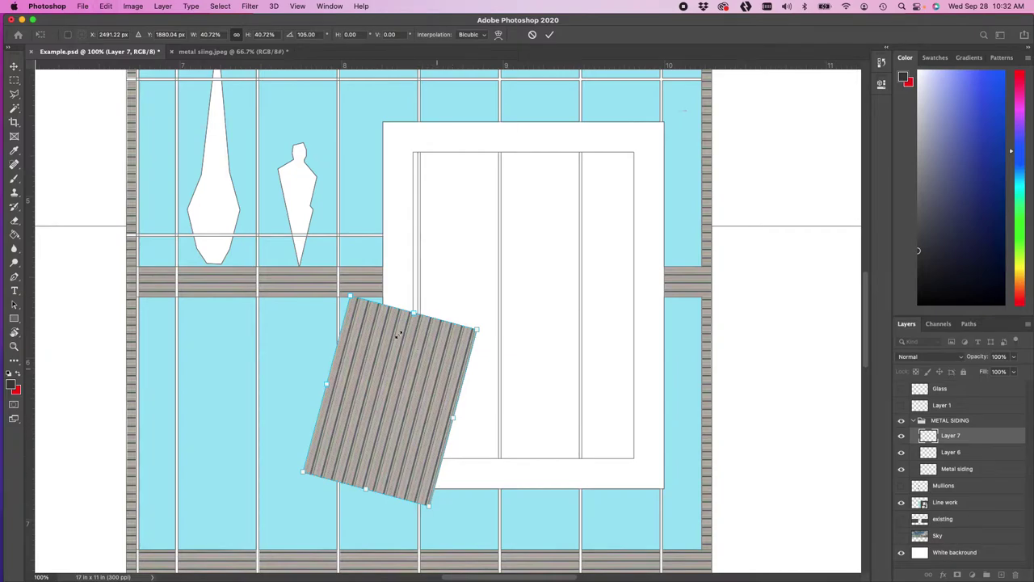
pyautogui.press('super+z')
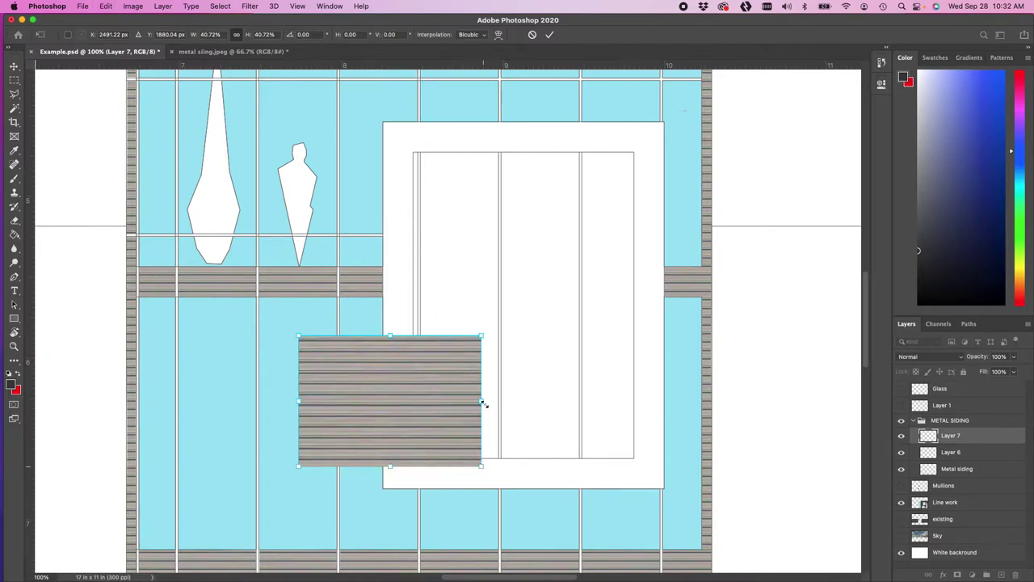
# Step: Rotate the pasted siding about 90° so its ridges run vertically, and resize it to the window frame's full height along its left edge
pyautogui.keyDown('shift'); pyautogui.moveTo(496, 357); pyautogui.dragTo(437, 493); pyautogui.keyUp('shift')
pyautogui.moveTo(393, 418); pyautogui.dragTo(453, 306)
pyautogui.moveTo(452, 202); pyautogui.dragTo(453, 119)
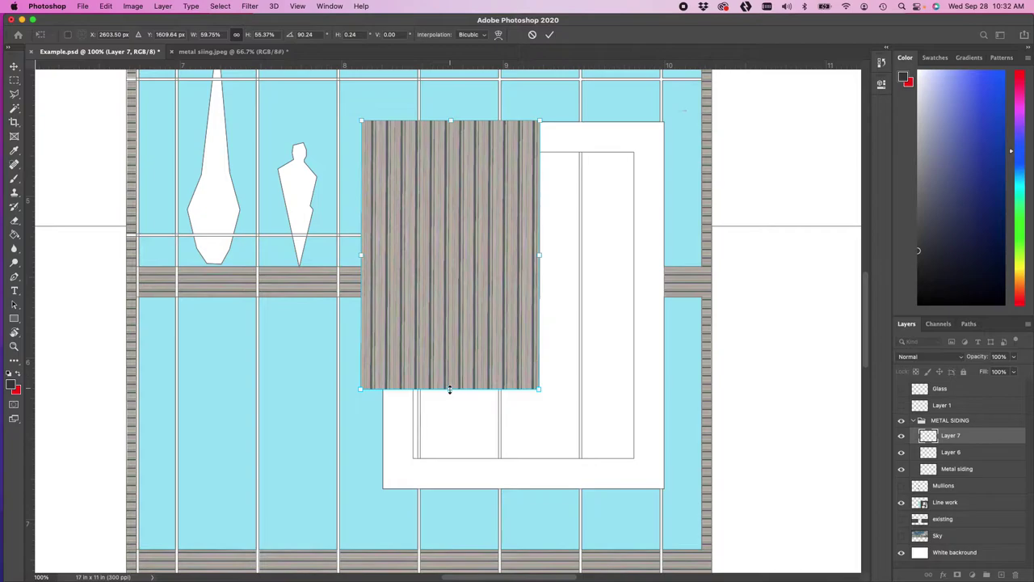
pyautogui.moveTo(451, 393); pyautogui.dragTo(450, 564)
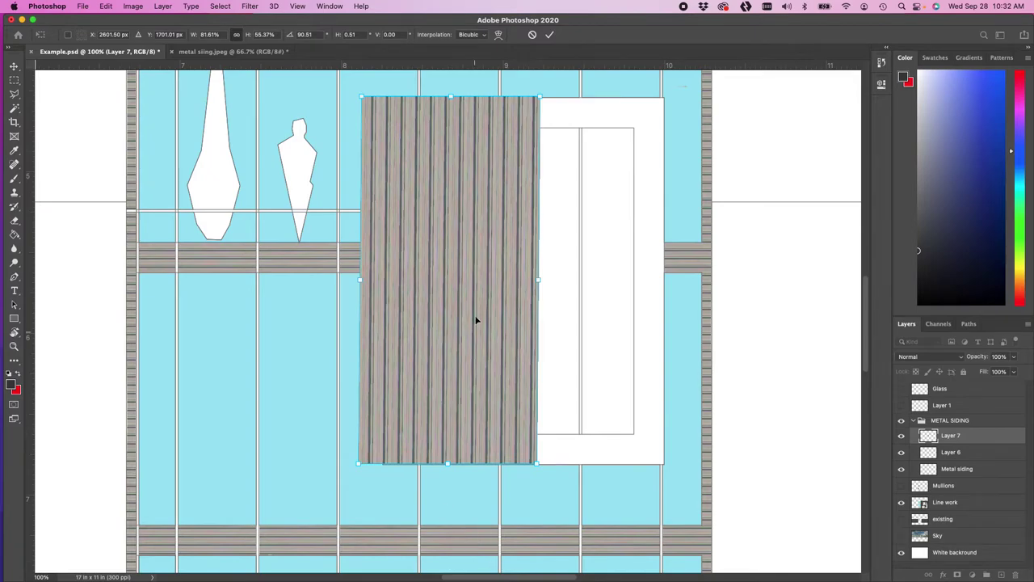
pyautogui.moveTo(473, 335)
pyautogui.mouseDown()
pyautogui.moveTo(519, 329)
pyautogui.moveTo(492, 333)
pyautogui.mouseUp()
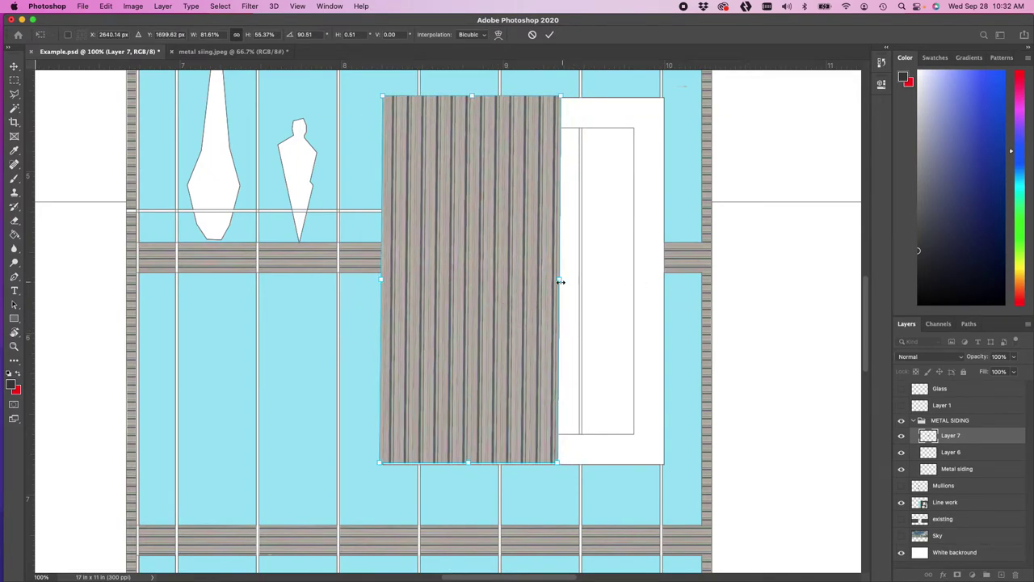
pyautogui.moveTo(562, 281); pyautogui.dragTo(483, 293)
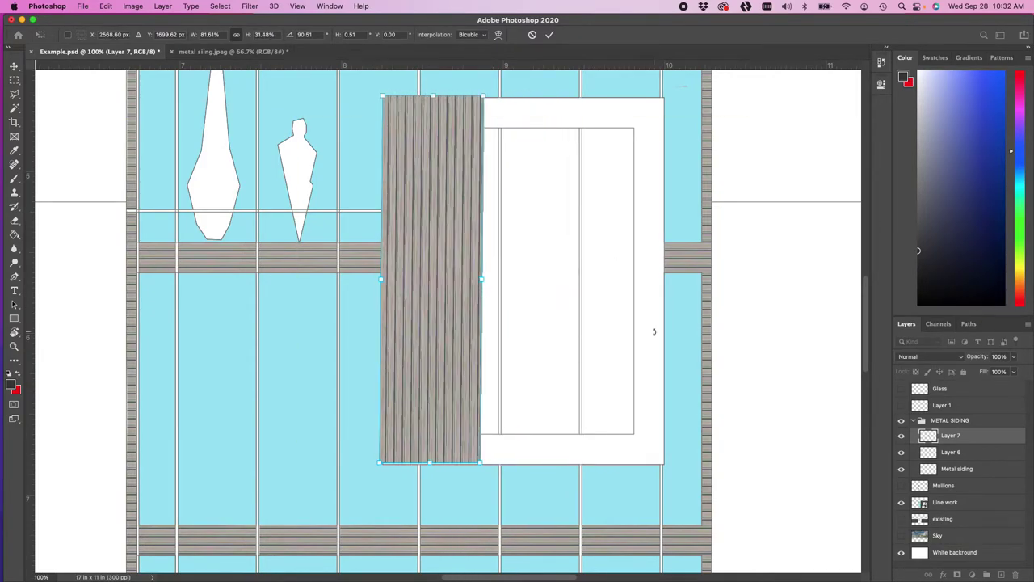
pyautogui.press('Return')
# Step: Paste two more copies of the vertical siding strip and place them side by side to cover the whole window
pyautogui.press('m')
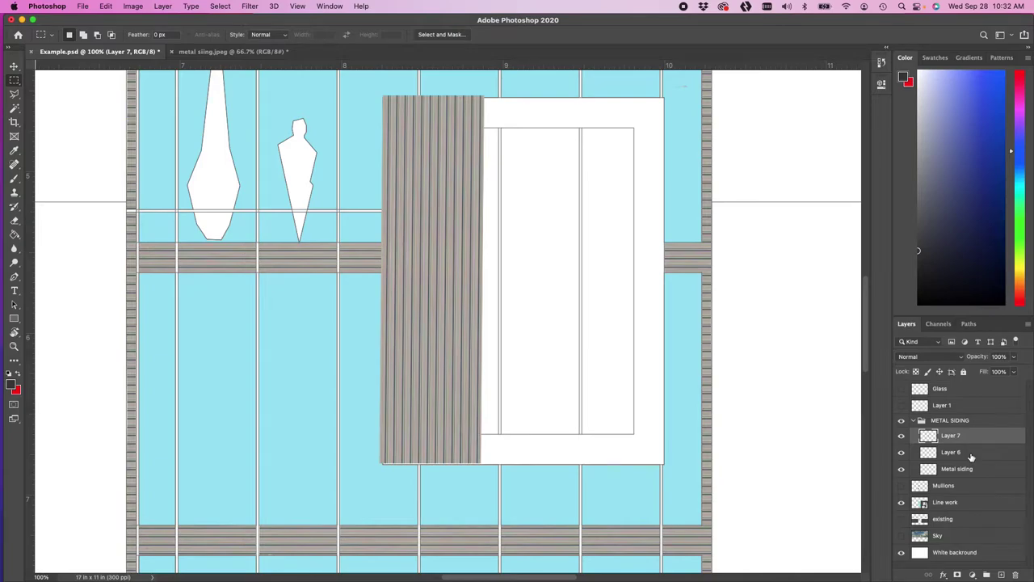
pyautogui.press('super+v')
pyautogui.click(15, 68)
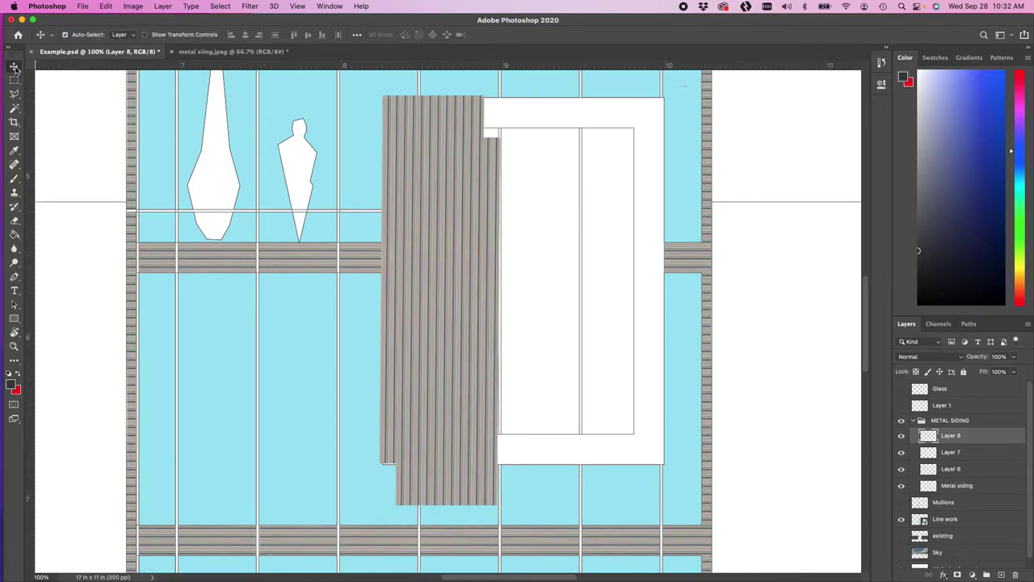
pyautogui.moveTo(478, 289); pyautogui.dragTo(574, 257)
pyautogui.press('super+v')
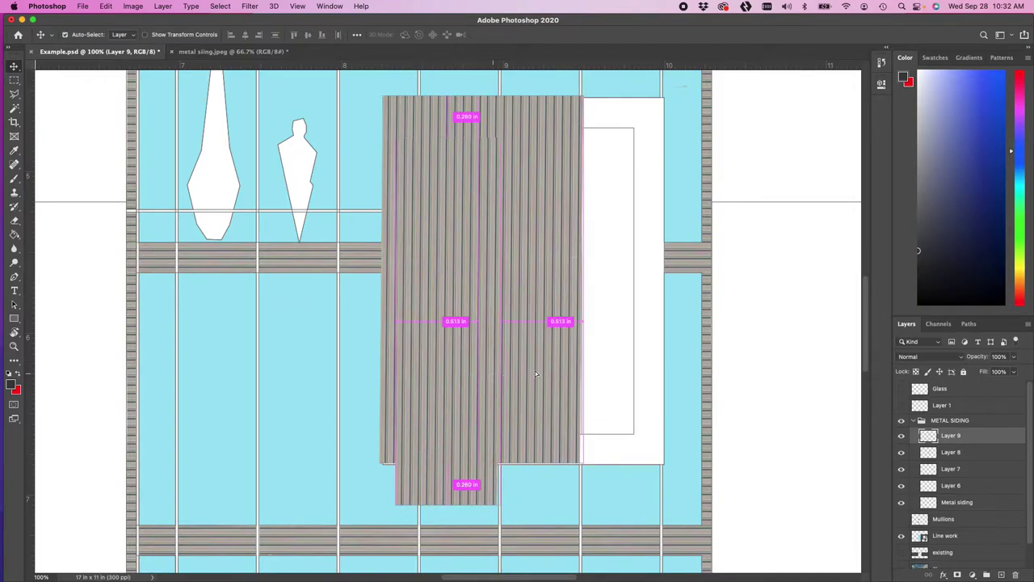
pyautogui.moveTo(535, 371); pyautogui.dragTo(655, 329)
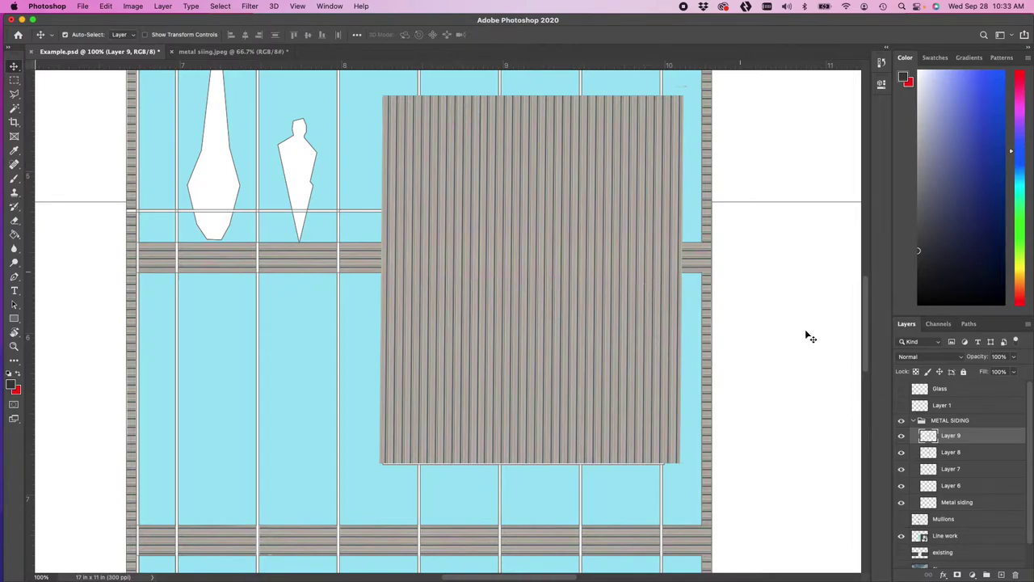
# Step: Select the large window's frame on the Line work layer with the Magic Wand and invert the selection
pyautogui.click(921, 423)
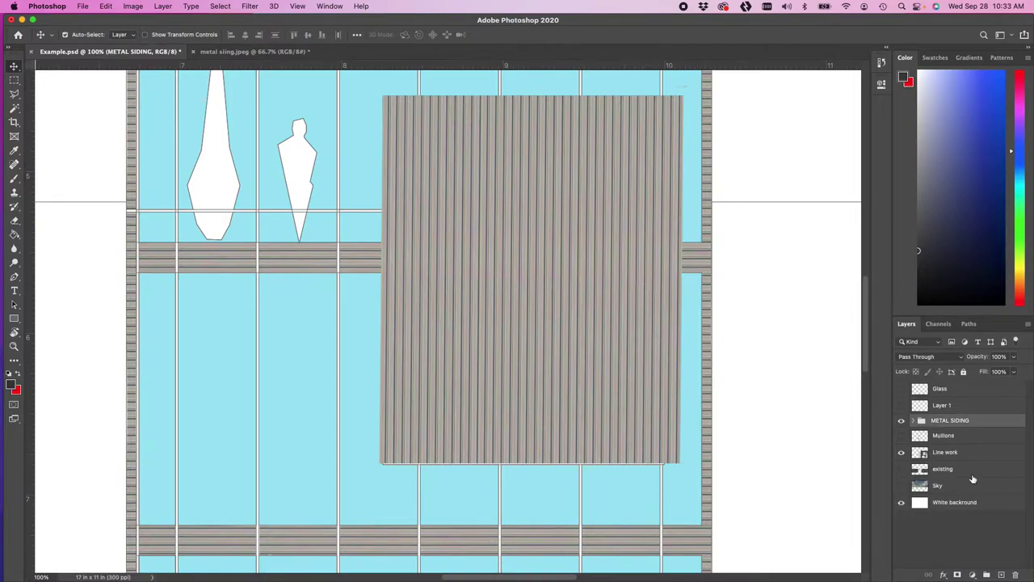
pyautogui.click(940, 457)
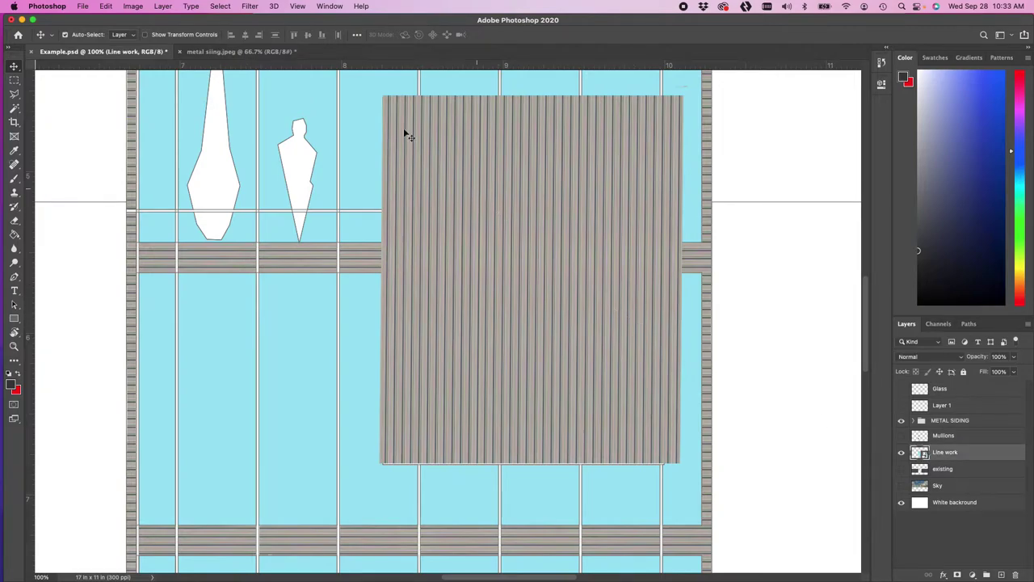
pyautogui.click(14, 108)
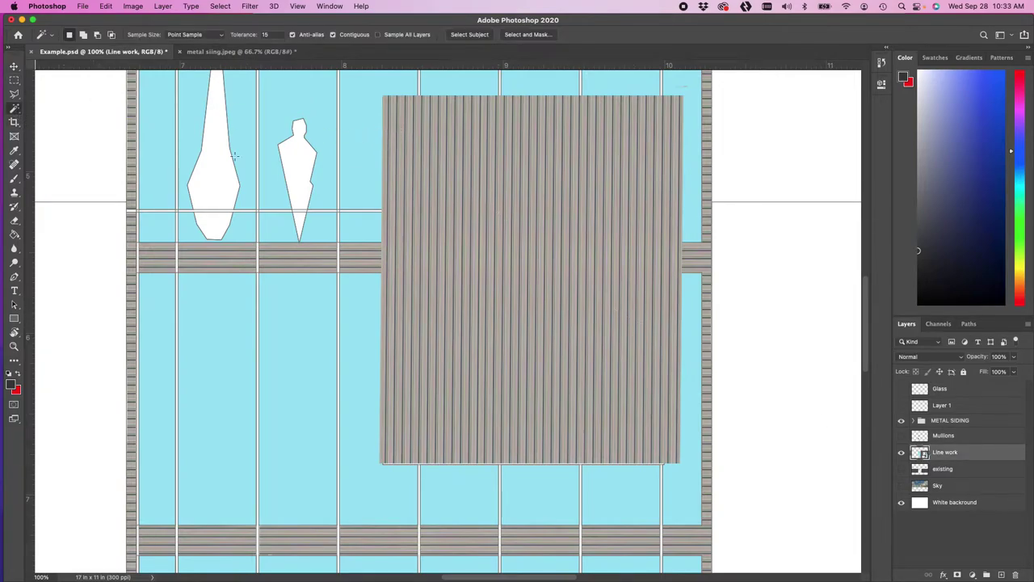
pyautogui.click(512, 113)
pyautogui.click(15, 80)
pyautogui.rightClick(468, 120)
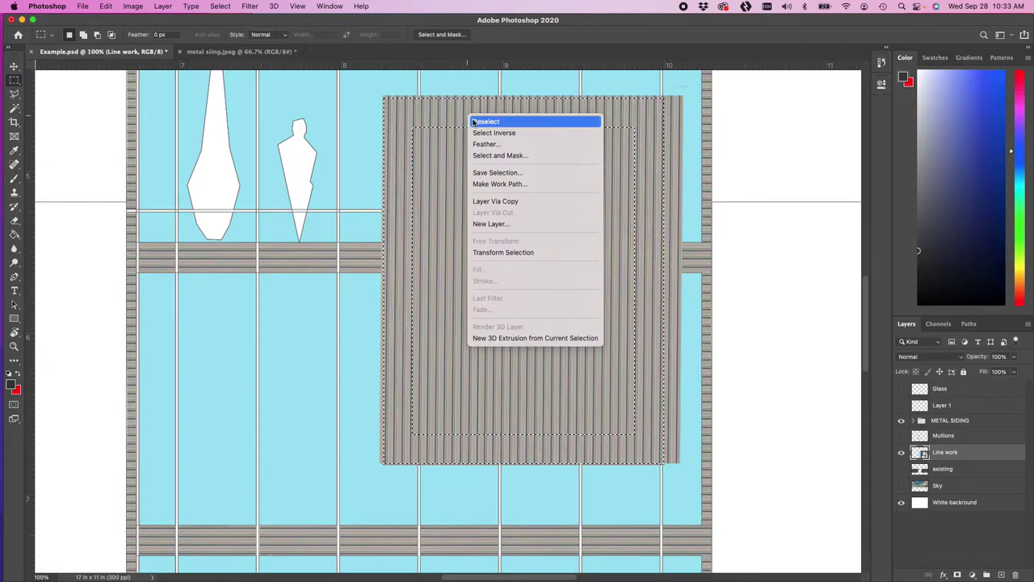
pyautogui.click(489, 133)
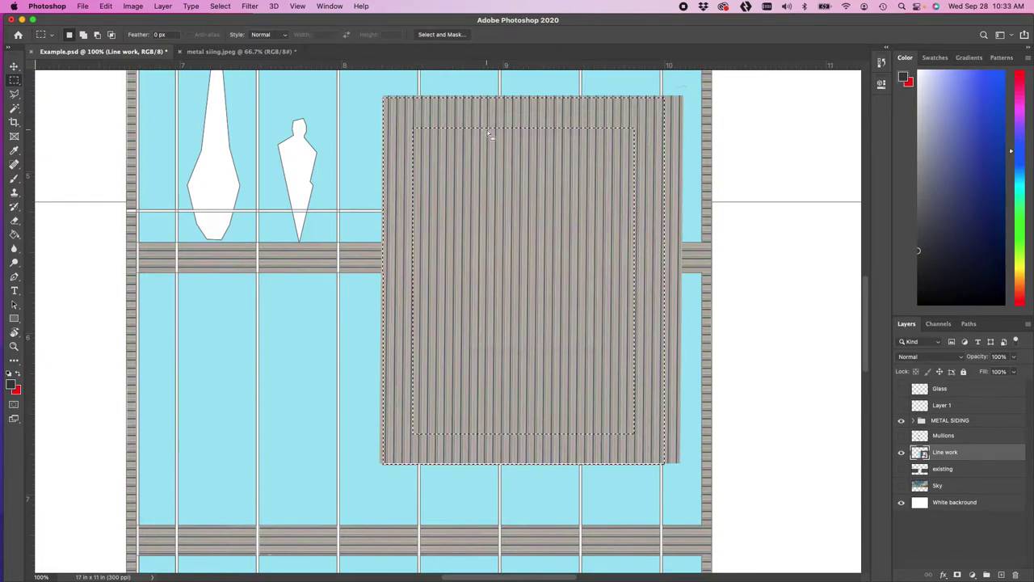
# Step: Merge the METAL SIDING group and all its siding layers into one METAL SIDING layer
pyautogui.press('e')
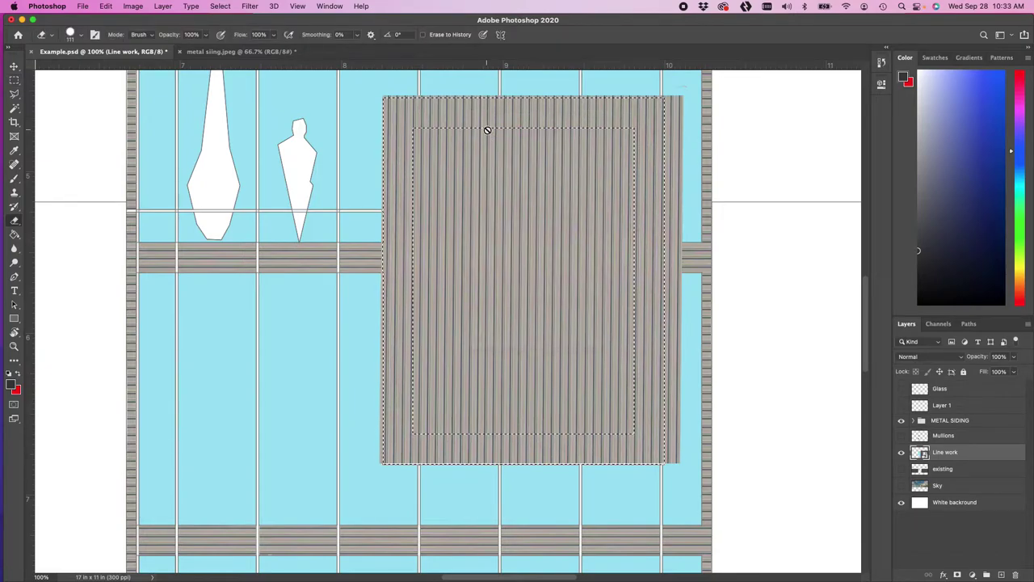
pyautogui.click(946, 421)
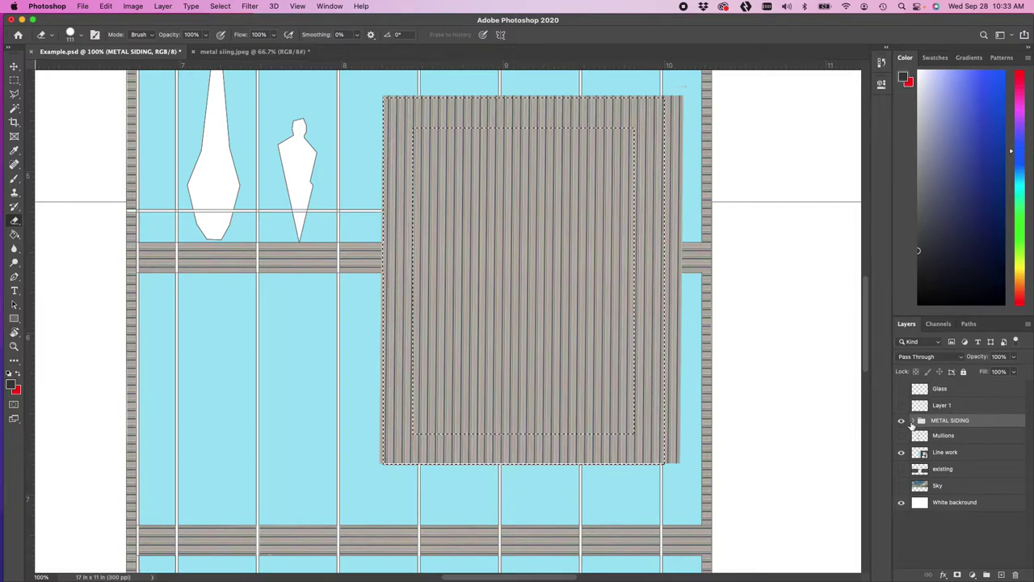
pyautogui.click(913, 420)
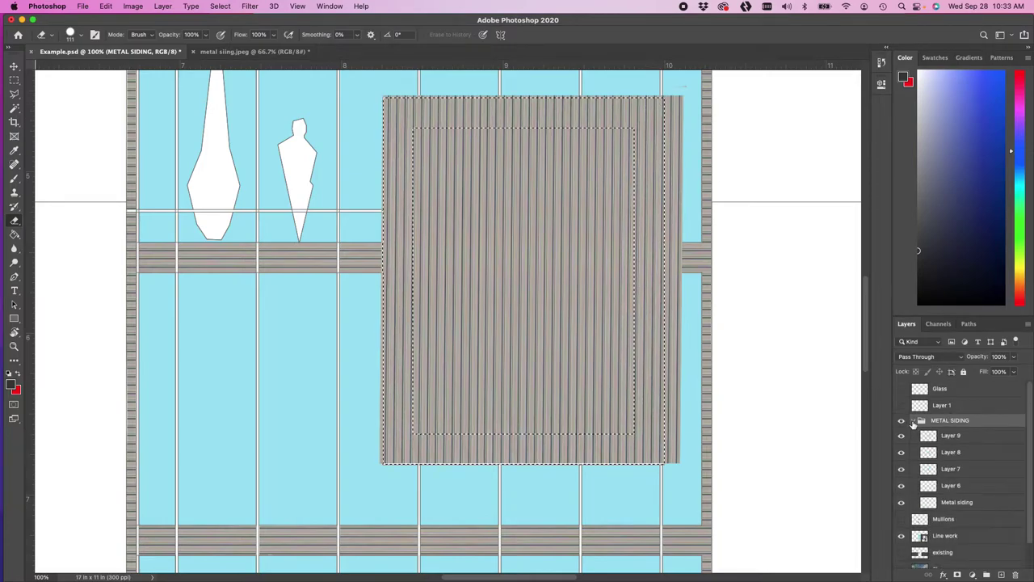
pyautogui.click(956, 437)
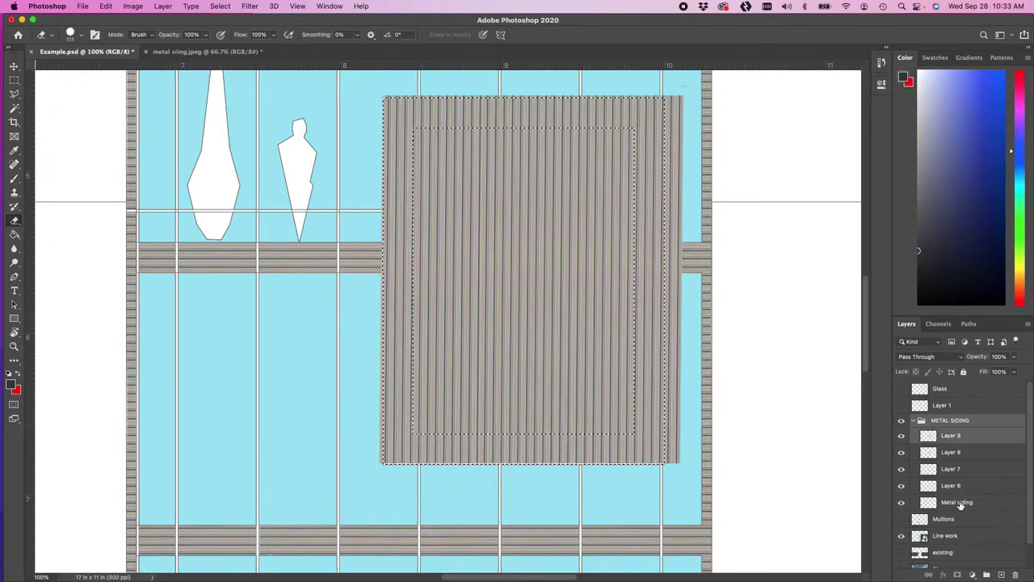
pyautogui.keyDown('shift'); pyautogui.click(960, 503); pyautogui.keyUp('shift')
pyautogui.rightClick(957, 475)
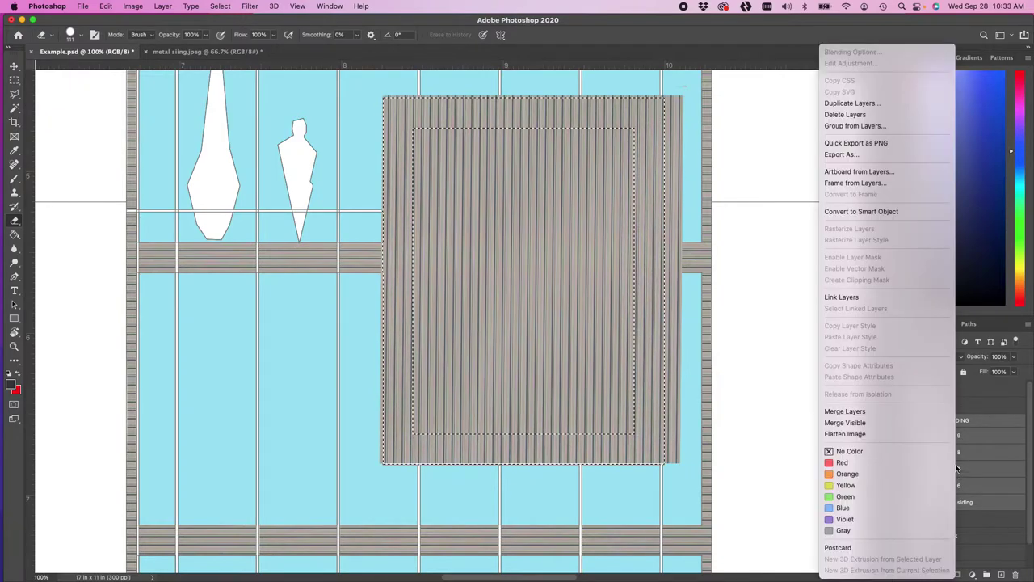
pyautogui.click(897, 413)
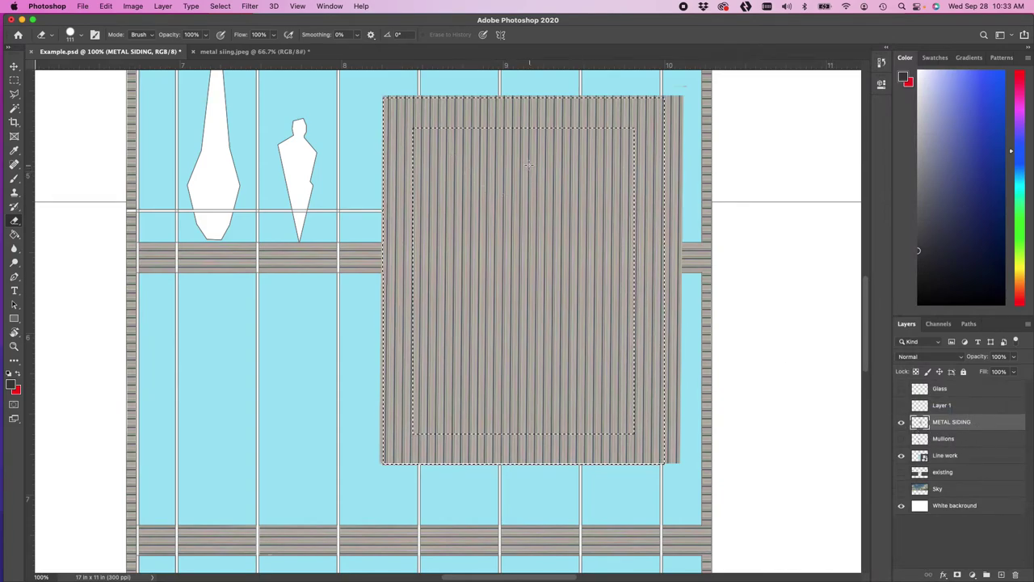
pyautogui.moveTo(529, 164); pyautogui.dragTo(528, 145)
pyautogui.moveTo(614, 139)
pyautogui.mouseDown()
pyautogui.moveTo(687, 130)
pyautogui.moveTo(707, 113)
pyautogui.moveTo(734, 119)
pyautogui.mouseUp()
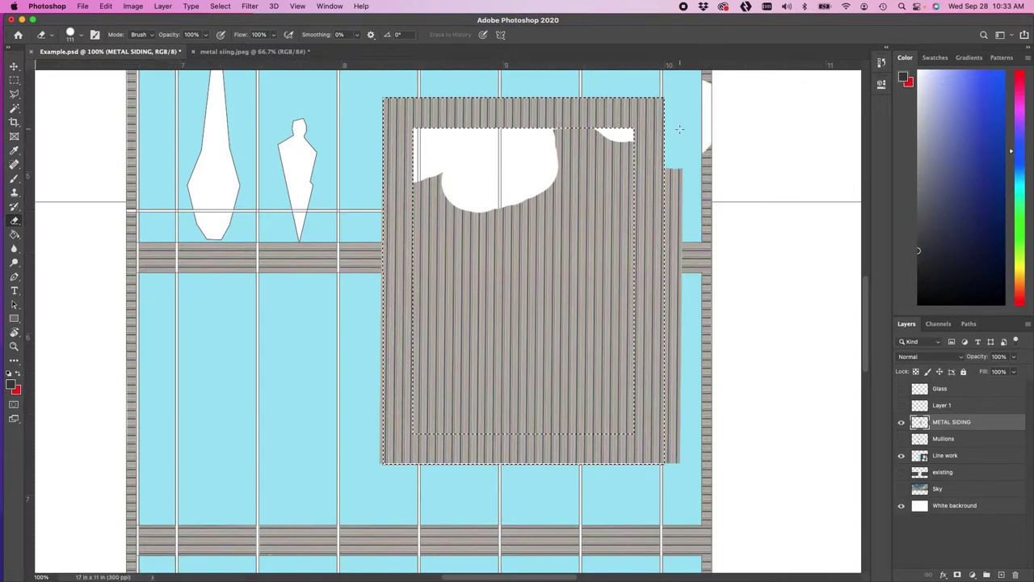
pyautogui.press('super+z')
pyautogui.press('super+z')
pyautogui.moveTo(659, 94); pyautogui.dragTo(669, 261)
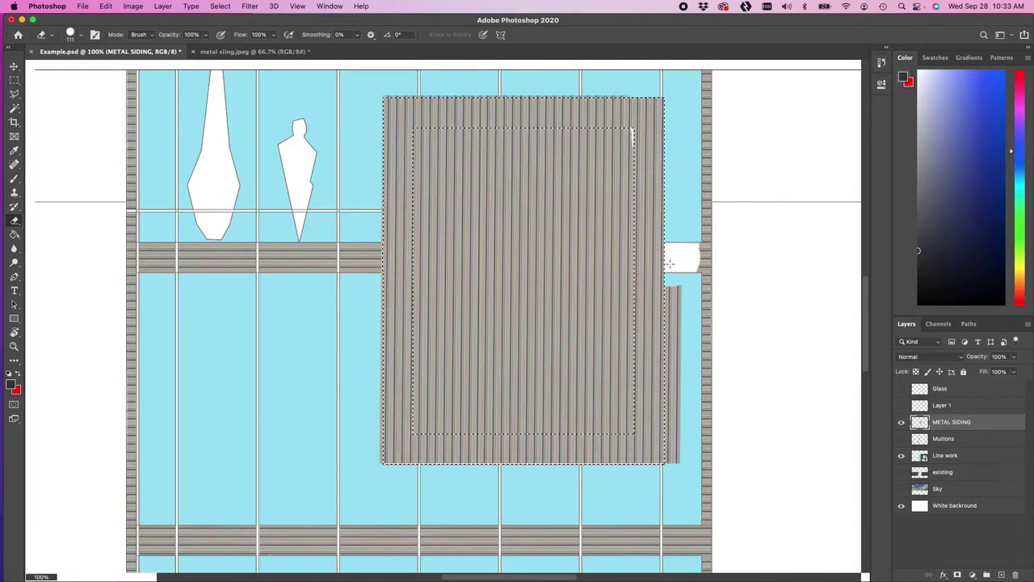
pyautogui.press('super+z')
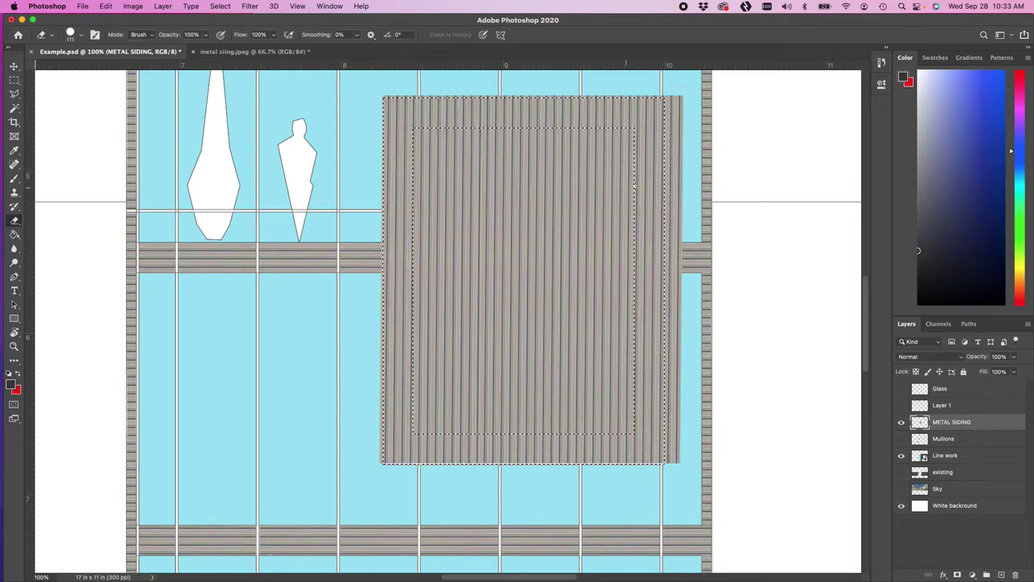
# Step: Erase the siding inside the window frame's inner opening and choose a smaller, soft-edged eraser brush
pyautogui.scroll(2, 624, 187)
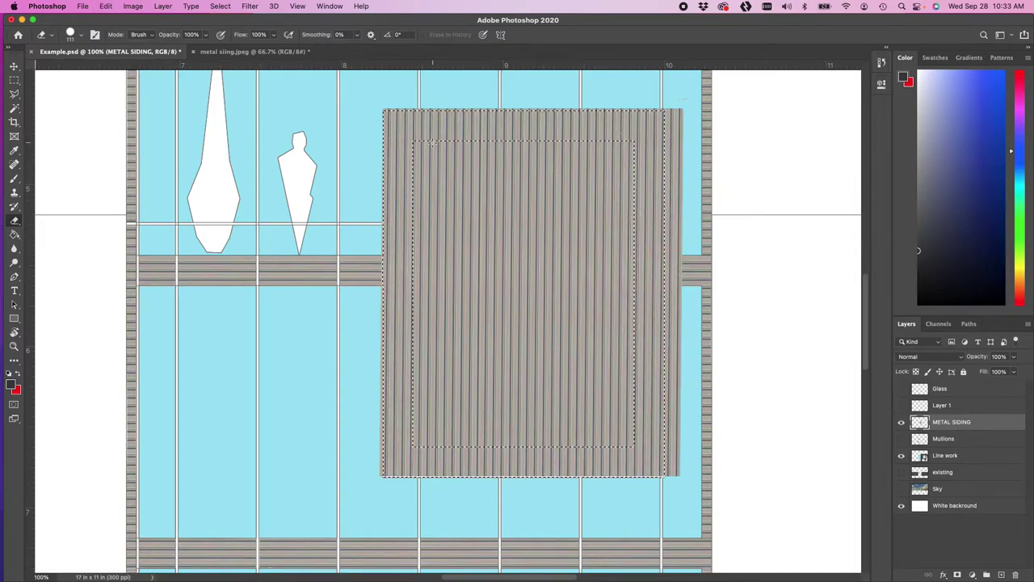
pyautogui.moveTo(433, 143)
pyautogui.mouseDown()
pyautogui.moveTo(428, 436)
pyautogui.moveTo(488, 432)
pyautogui.moveTo(635, 450)
pyautogui.moveTo(610, 324)
pyautogui.moveTo(632, 196)
pyautogui.moveTo(624, 155)
pyautogui.moveTo(476, 155)
pyautogui.moveTo(467, 222)
pyautogui.moveTo(484, 320)
pyautogui.moveTo(467, 390)
pyautogui.moveTo(476, 417)
pyautogui.moveTo(595, 412)
pyautogui.moveTo(618, 191)
pyautogui.moveTo(512, 202)
pyautogui.moveTo(522, 355)
pyautogui.moveTo(512, 394)
pyautogui.moveTo(542, 395)
pyautogui.moveTo(564, 369)
pyautogui.moveTo(544, 270)
pyautogui.moveTo(547, 235)
pyautogui.moveTo(571, 224)
pyautogui.moveTo(573, 250)
pyautogui.mouseUp()
pyautogui.rightClick(573, 249)
pyautogui.moveTo(656, 280)
pyautogui.mouseDown()
pyautogui.moveTo(676, 303)
pyautogui.moveTo(651, 305)
pyautogui.mouseUp()
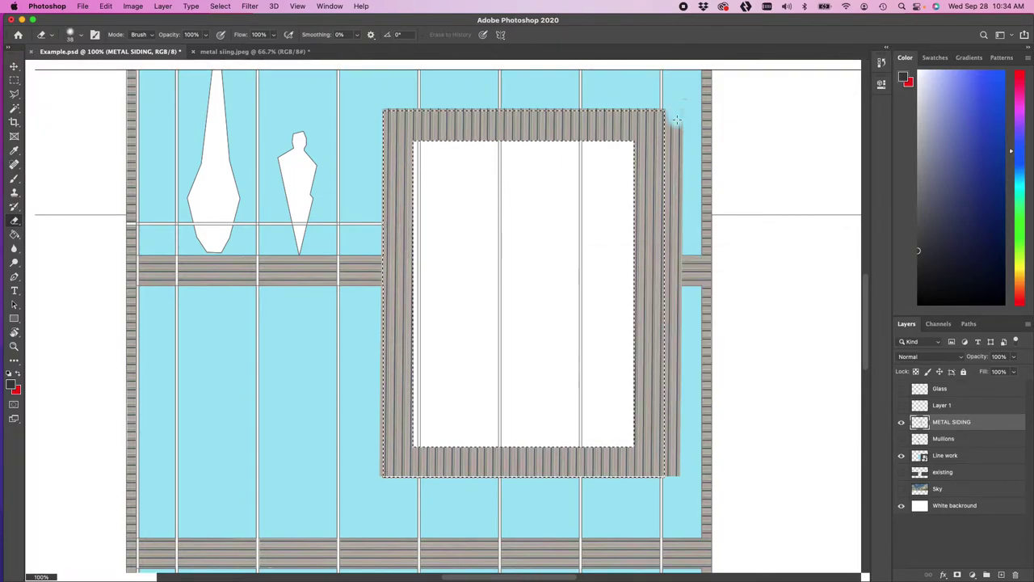
pyautogui.press('Return')
# Step: Erase the excess vertical siding along the outer right and left edges of the large window's frame
pyautogui.moveTo(675, 120)
pyautogui.mouseDown()
pyautogui.moveTo(677, 161)
pyautogui.moveTo(672, 102)
pyautogui.moveTo(676, 180)
pyautogui.moveTo(678, 163)
pyautogui.moveTo(677, 242)
pyautogui.mouseUp()
pyautogui.press('super+r')
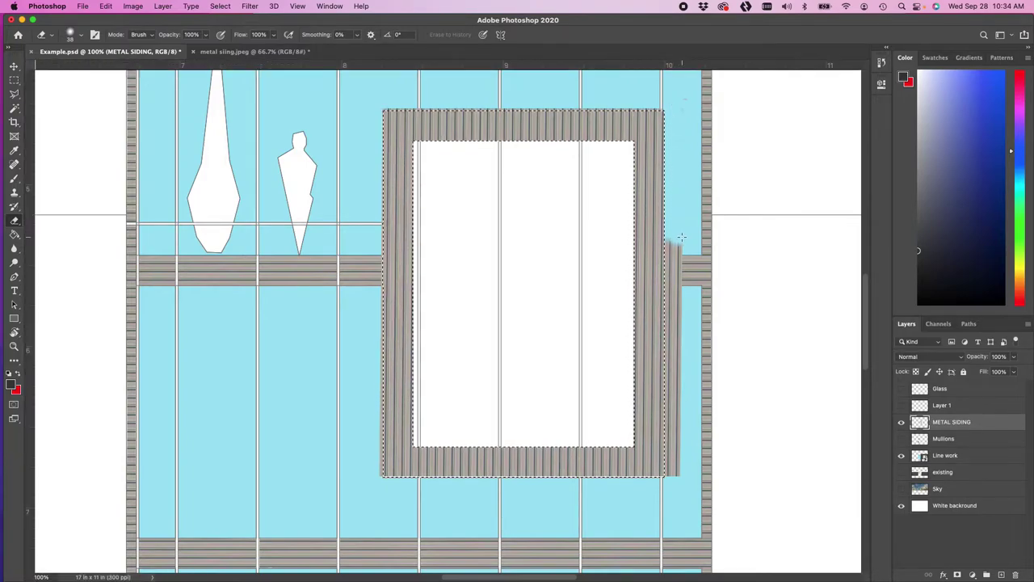
pyautogui.press('super+r')
pyautogui.moveTo(679, 300)
pyautogui.mouseDown()
pyautogui.moveTo(667, 298)
pyautogui.moveTo(677, 373)
pyautogui.mouseUp()
pyautogui.moveTo(680, 315)
pyautogui.mouseDown()
pyautogui.moveTo(673, 483)
pyautogui.moveTo(665, 357)
pyautogui.mouseUp()
pyautogui.moveTo(383, 477)
pyautogui.mouseDown()
pyautogui.moveTo(391, 419)
pyautogui.moveTo(386, 310)
pyautogui.mouseUp()
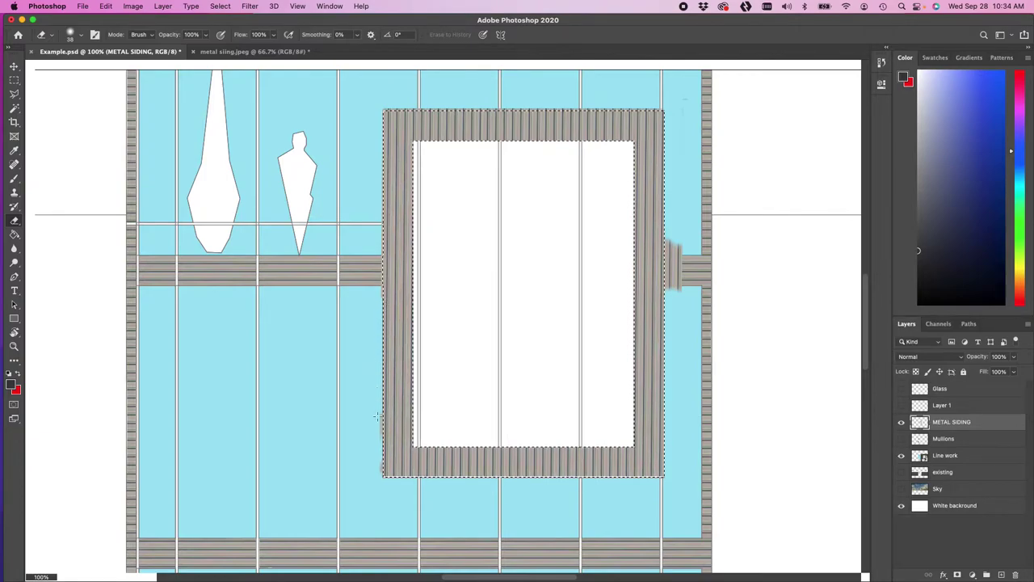
pyautogui.press('super+r')
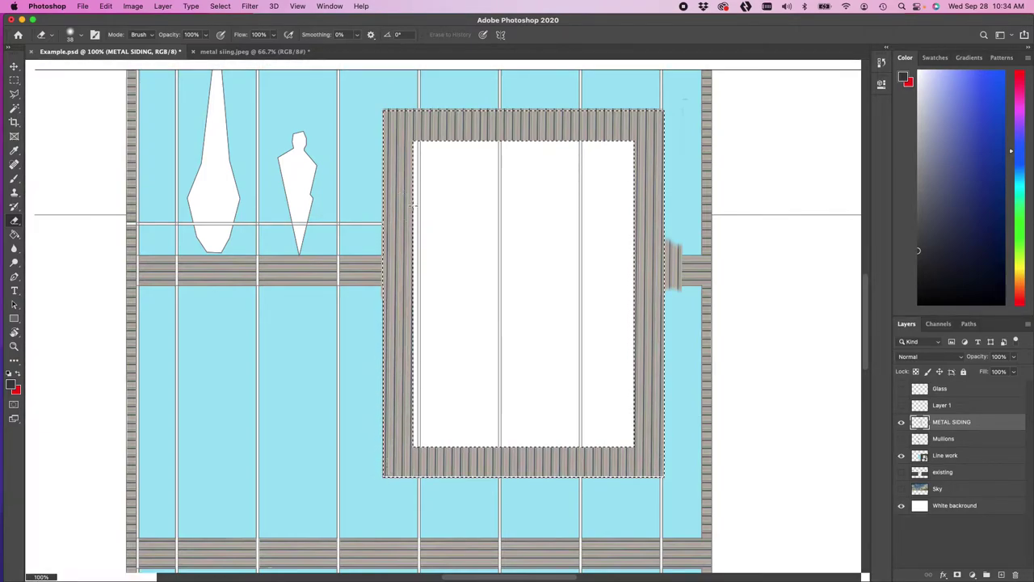
# Step: Clear the window frame selection and activate the Rectangular Marquee tool at the horizontal siding band right of the frame
pyautogui.press('super+equal')
pyautogui.press('super+equal')
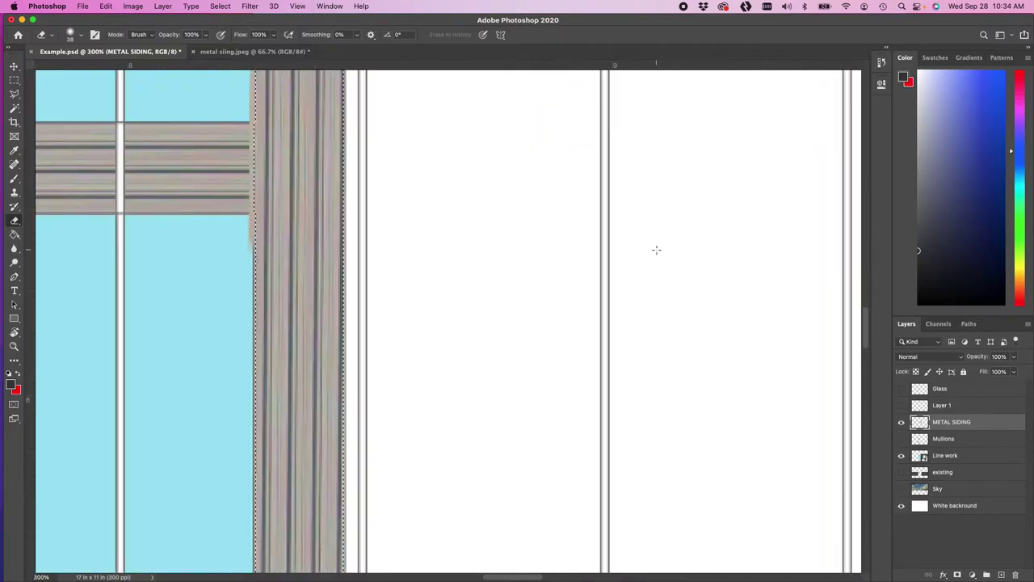
pyautogui.hscroll(3, 541, 286)
pyautogui.press('super+minus')
pyautogui.press('super+minus')
pyautogui.press('super+minus')
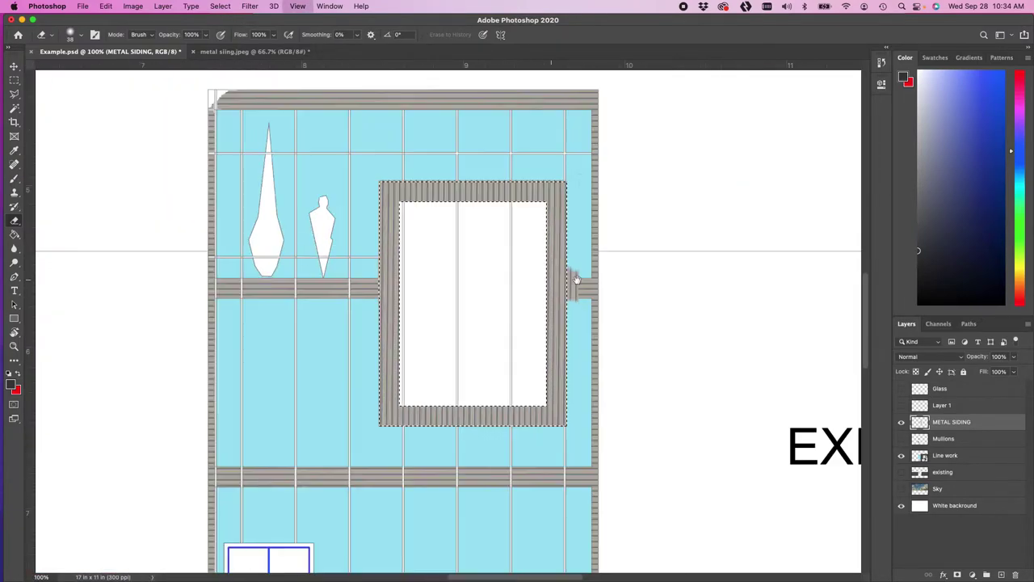
pyautogui.press('super+equal')
pyautogui.hscroll(-2, 540, 285)
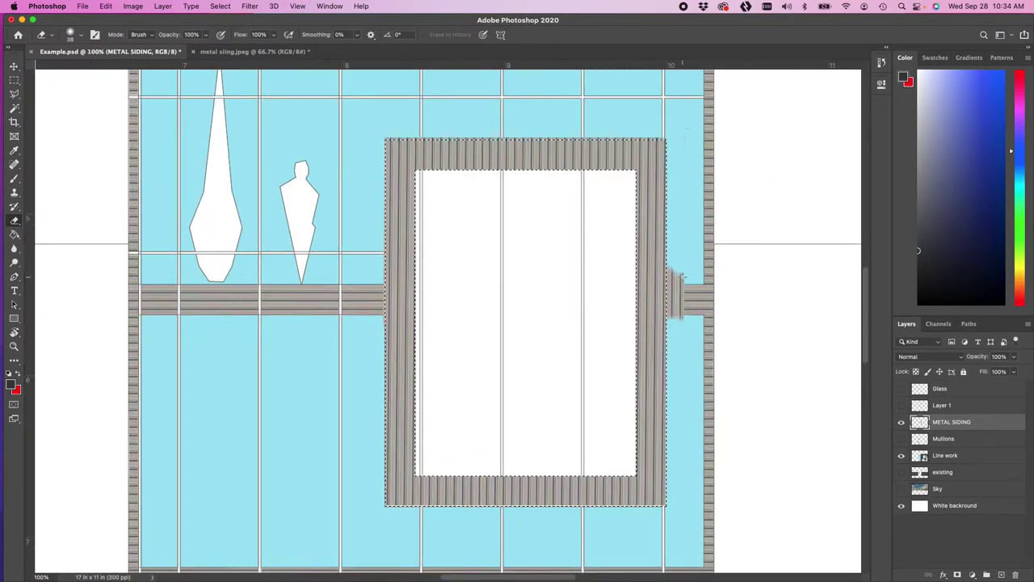
pyautogui.press('super+equal')
pyautogui.press('super+equal')
pyautogui.hscroll(-10, 263, 340)
pyautogui.hscroll(3, 472, 288)
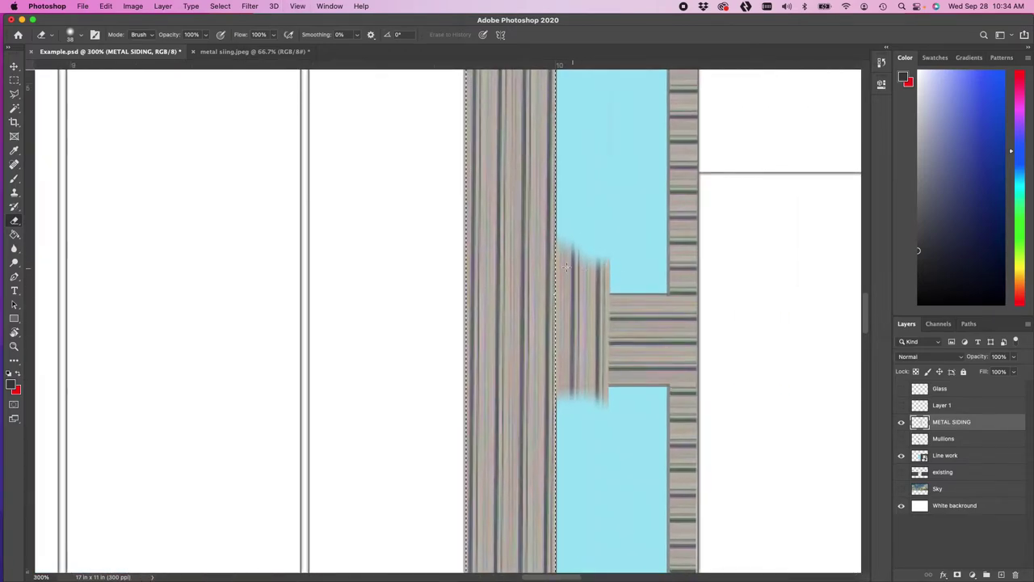
pyautogui.press('m')
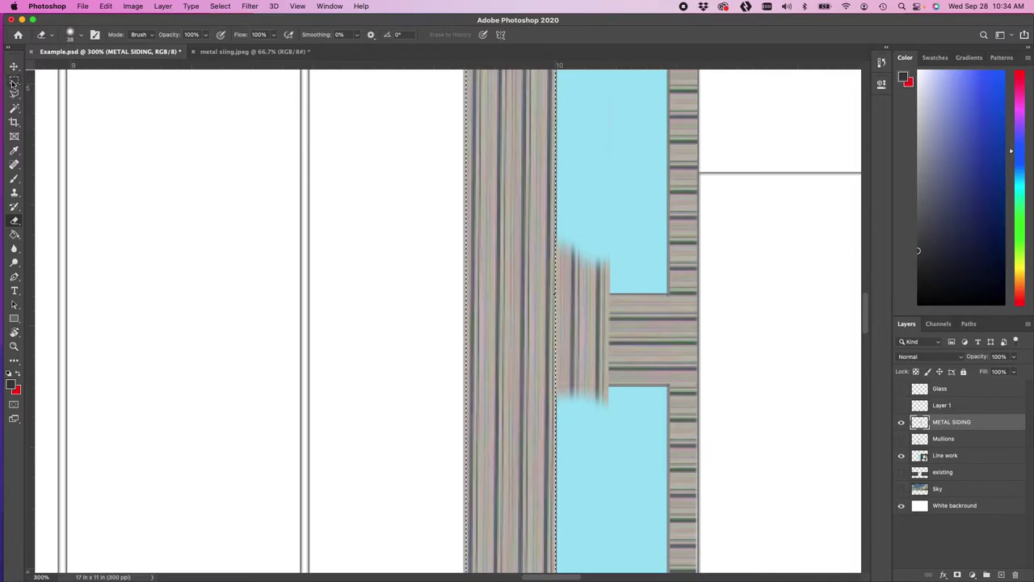
pyautogui.rightClick(473, 207)
pyautogui.click(515, 225)
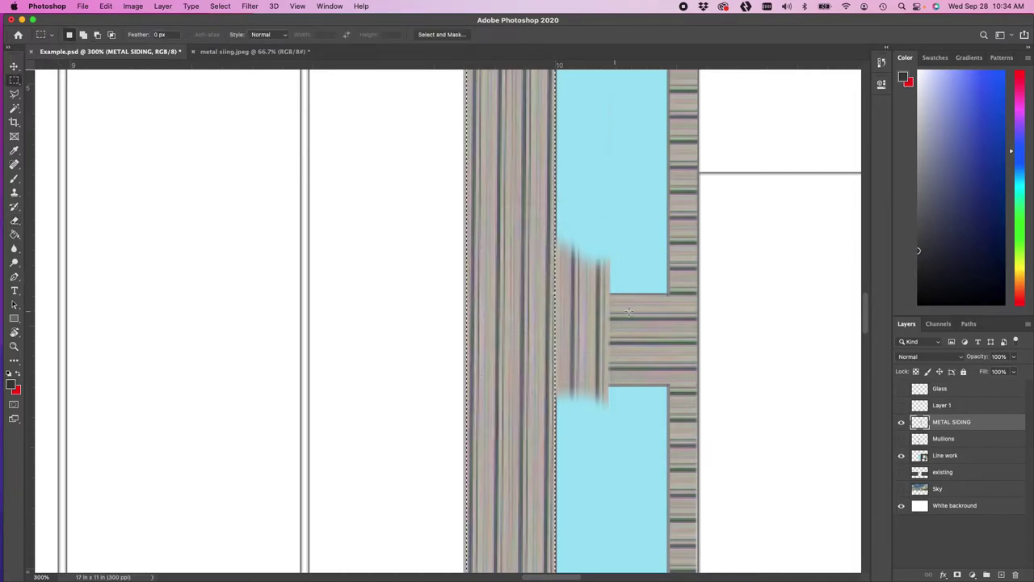
pyautogui.press('e')
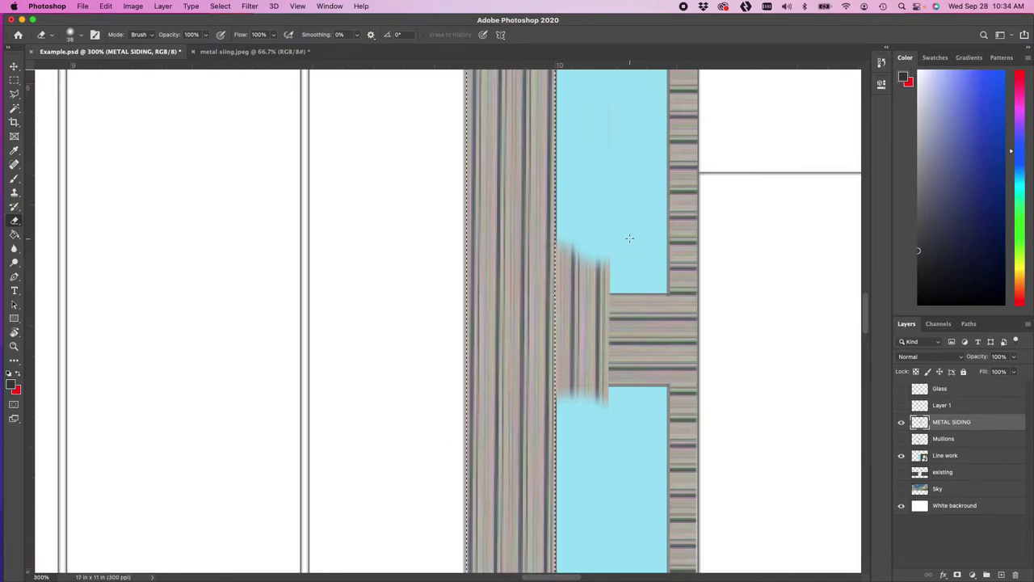
pyautogui.press('super+d')
pyautogui.click(18, 81)
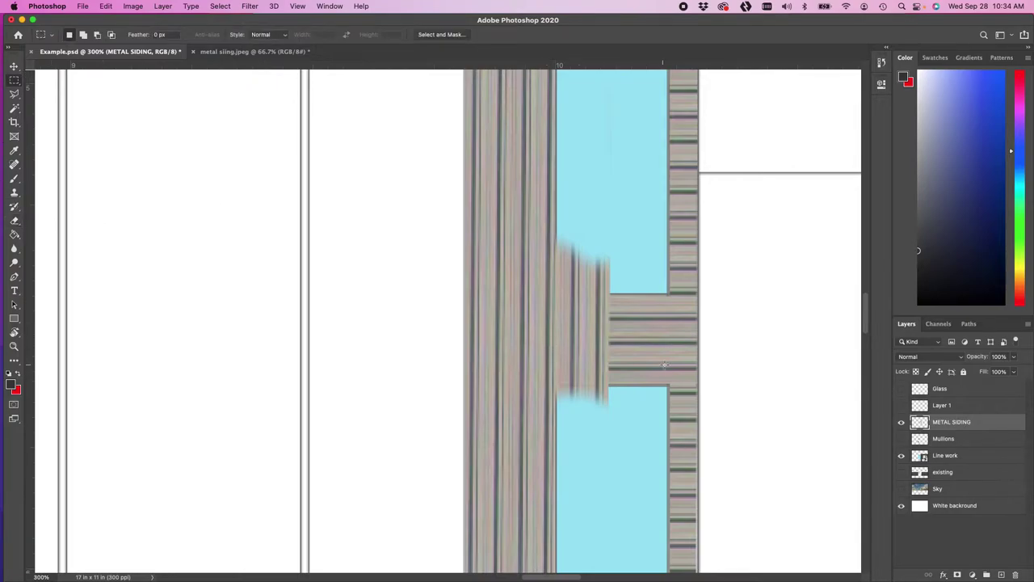
# Step: Copy a rectangular piece of the horizontal siding band right of the window to a new layer and move it left toward the frame
pyautogui.moveTo(686, 380); pyautogui.dragTo(614, 296)
pyautogui.press('super+z')
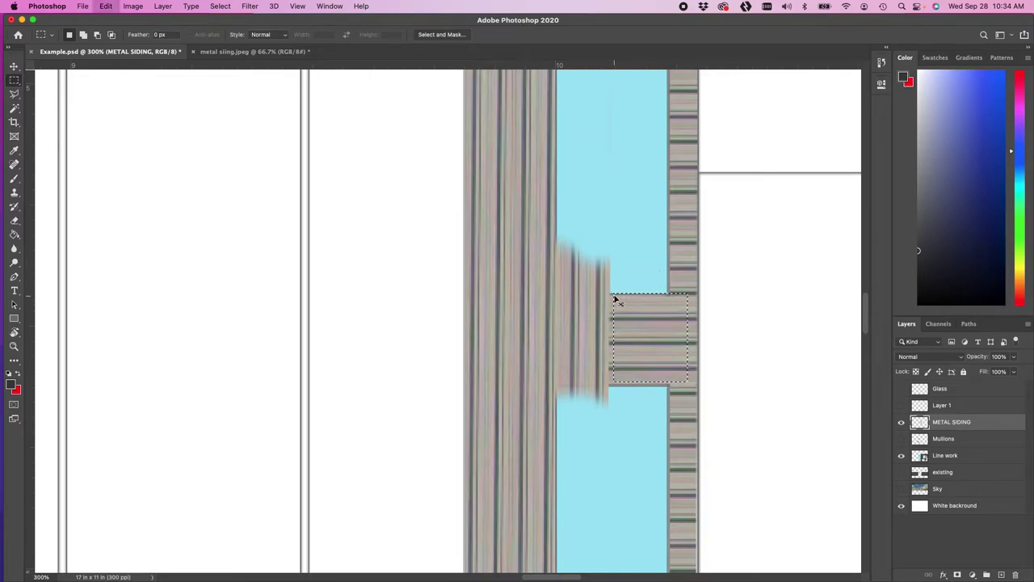
pyautogui.click(14, 65)
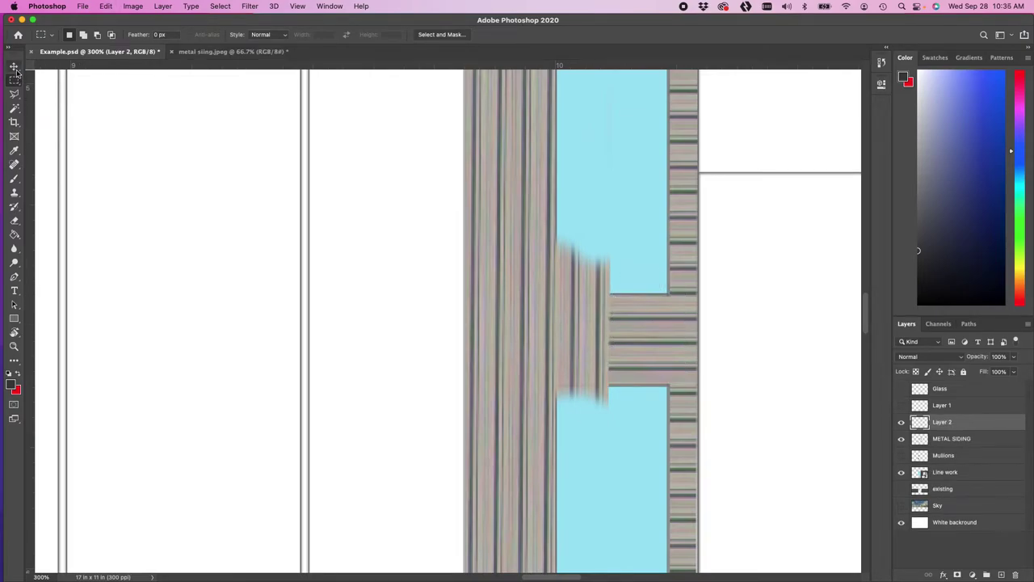
pyautogui.moveTo(653, 335); pyautogui.dragTo(599, 329)
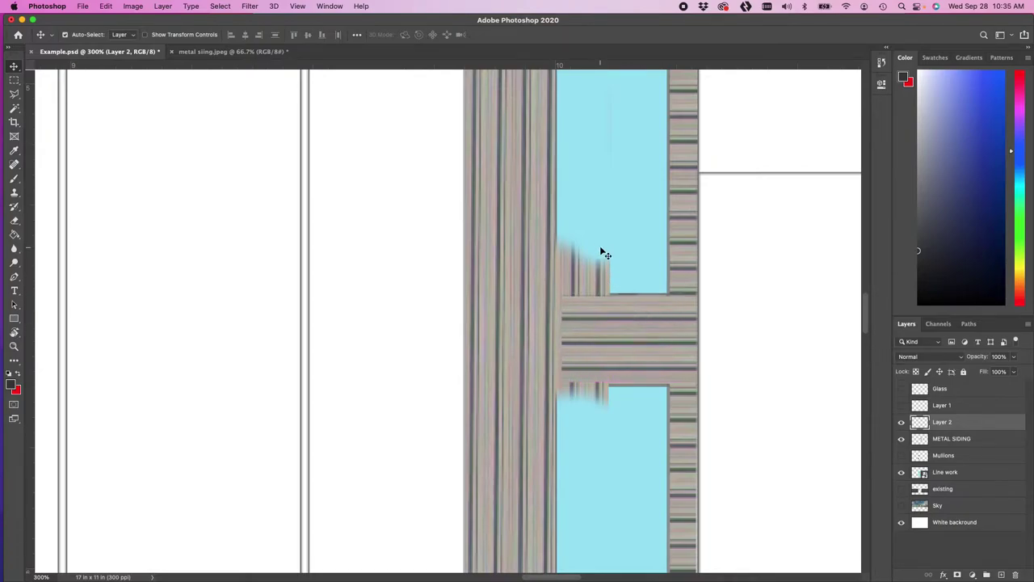
# Step: Merge Layer 2 with the METAL SIDING layer
pyautogui.press('e')
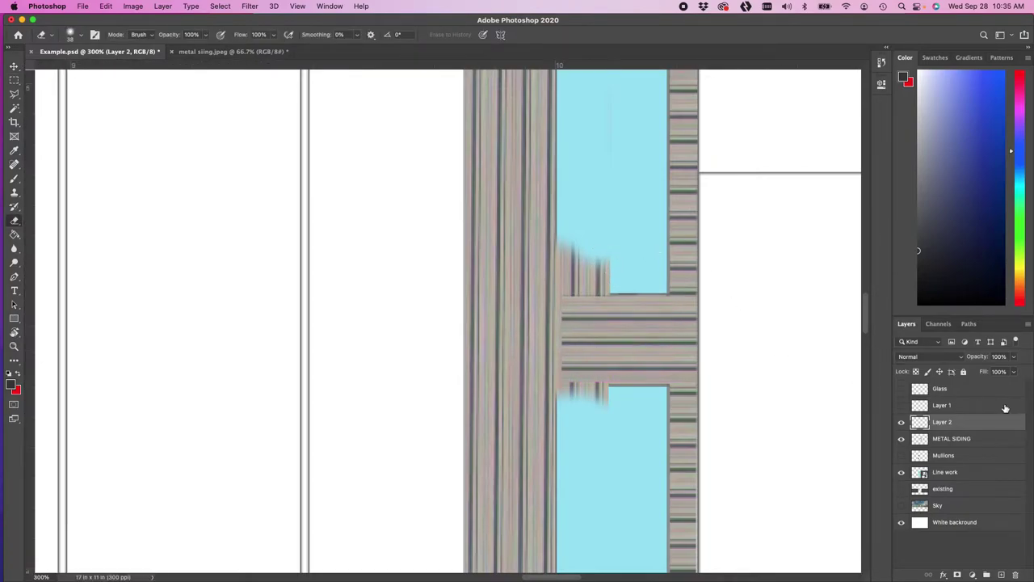
pyautogui.doubleClick(954, 440)
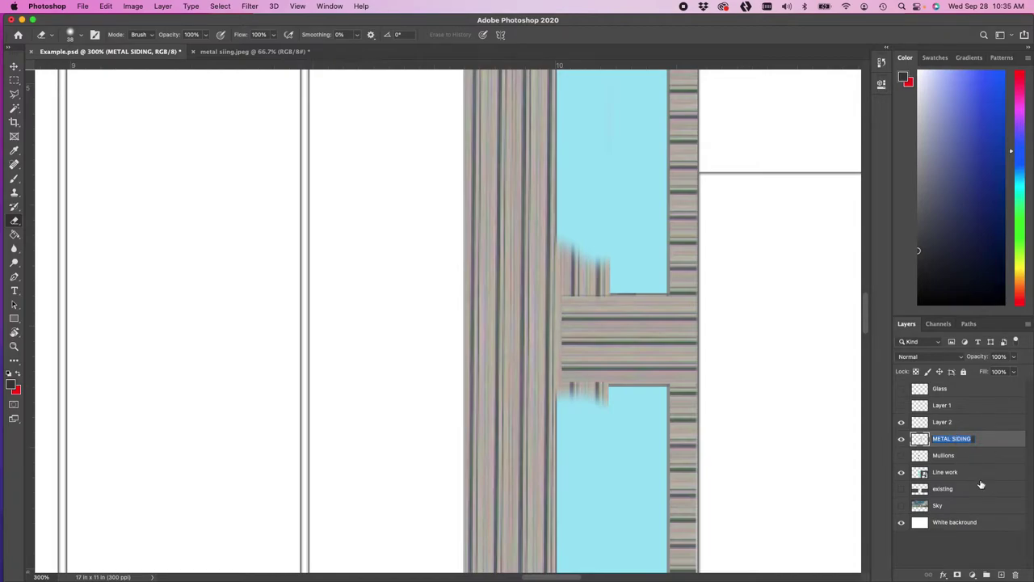
pyautogui.press('Return')
pyautogui.keyDown('shift'); pyautogui.click(949, 421); pyautogui.keyUp('shift')
pyautogui.rightClick(949, 422)
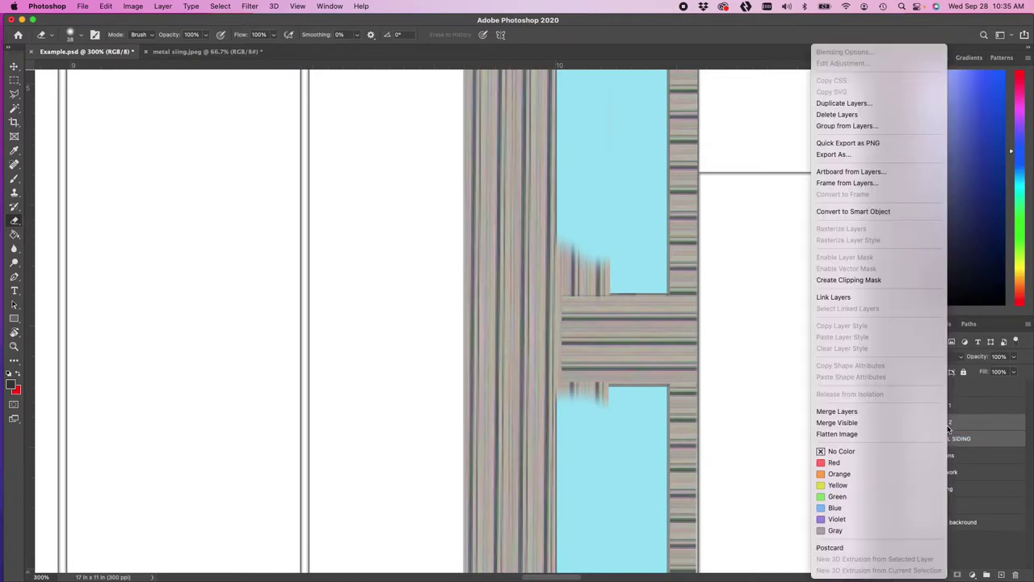
pyautogui.click(865, 409)
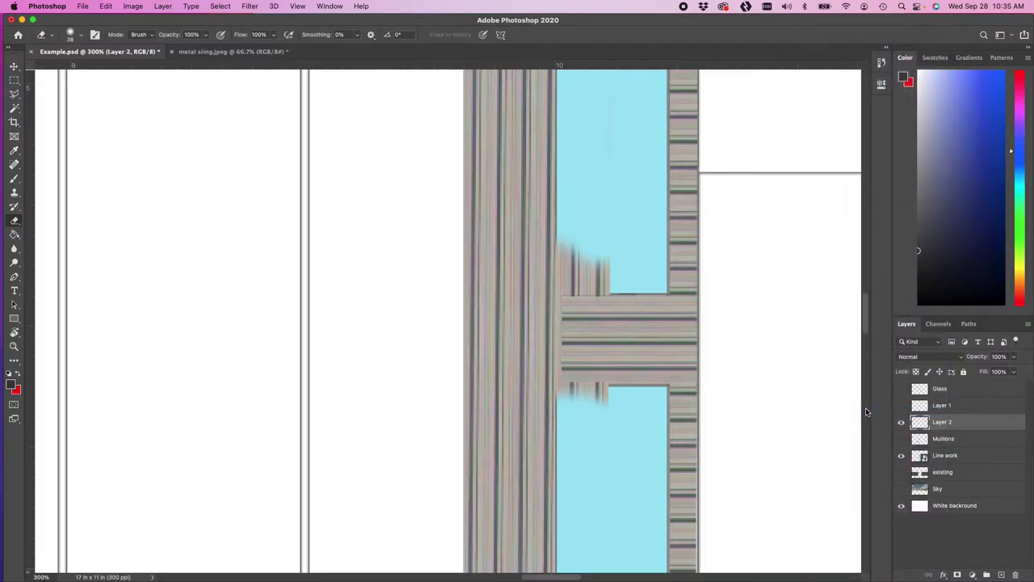
# Step: Erase the leftover vertical siding above and below the short horizontal band, reducing the eraser brush to 11 px for the edges
pyautogui.moveTo(612, 267); pyautogui.dragTo(586, 268)
pyautogui.rightClick(588, 267)
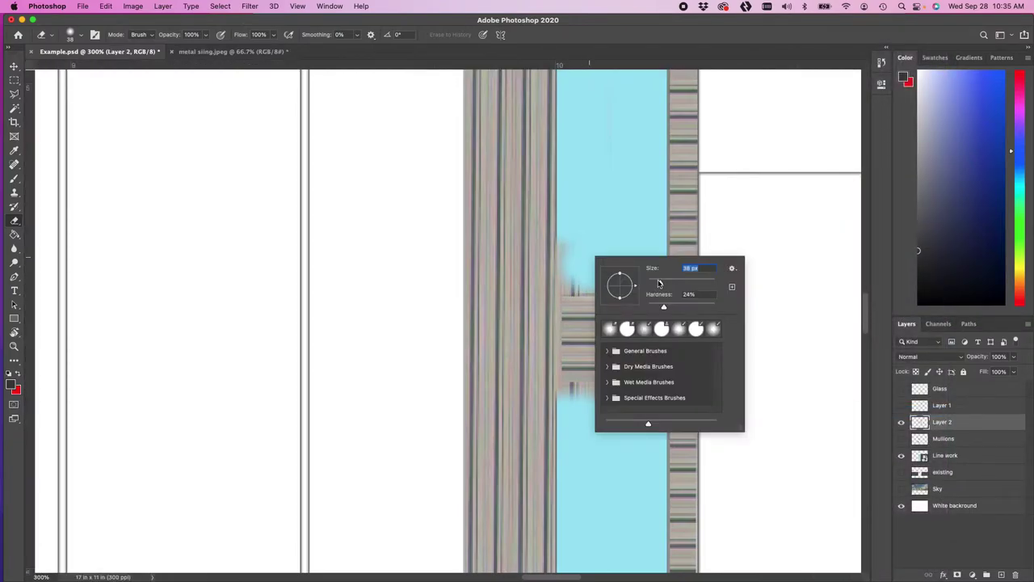
pyautogui.moveTo(659, 283); pyautogui.dragTo(654, 284)
pyautogui.click(580, 251)
pyautogui.moveTo(580, 251)
pyautogui.mouseDown()
pyautogui.moveTo(567, 290)
pyautogui.moveTo(614, 288)
pyautogui.mouseUp()
pyautogui.press('super+r')
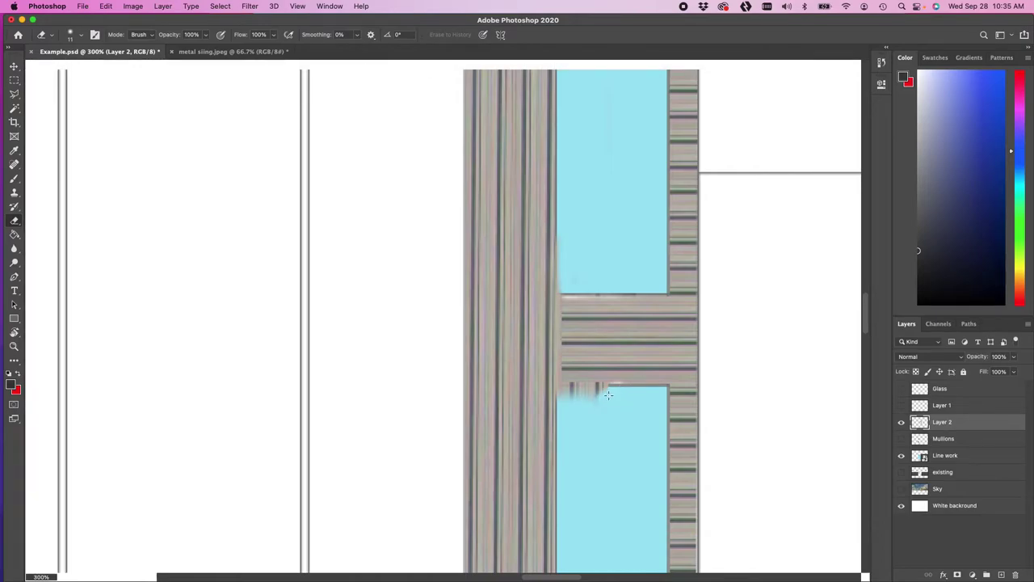
pyautogui.press('super+r')
pyautogui.moveTo(615, 397); pyautogui.dragTo(589, 402)
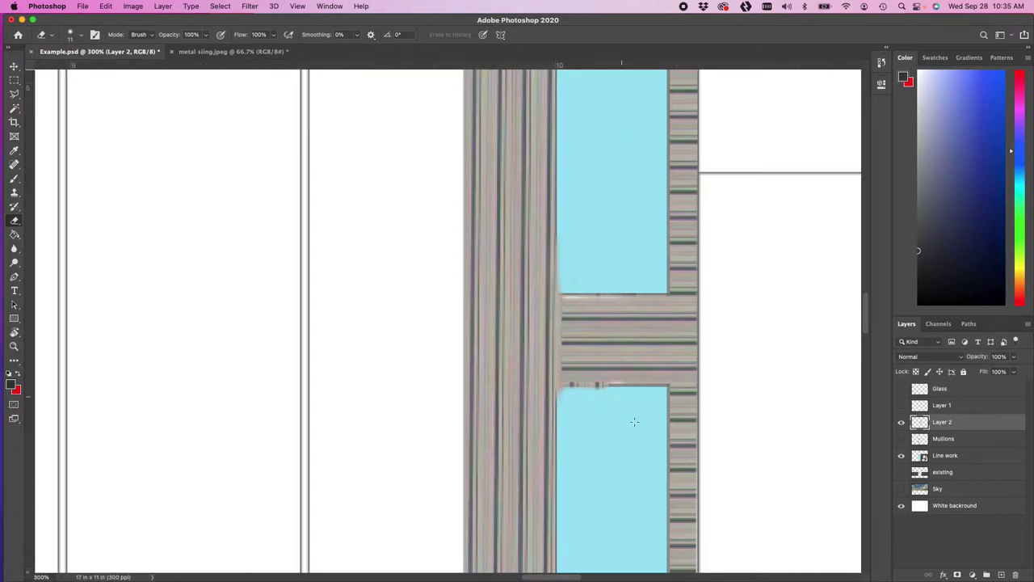
# Step: Examine the siding across the whole elevation, including the gap at the building's upper-left corner
pyautogui.press('super+minus')
pyautogui.press('super+minus')
pyautogui.press('super+minus')
pyautogui.press('super+minus')
pyautogui.press('super+r')
pyautogui.press('super+minus')
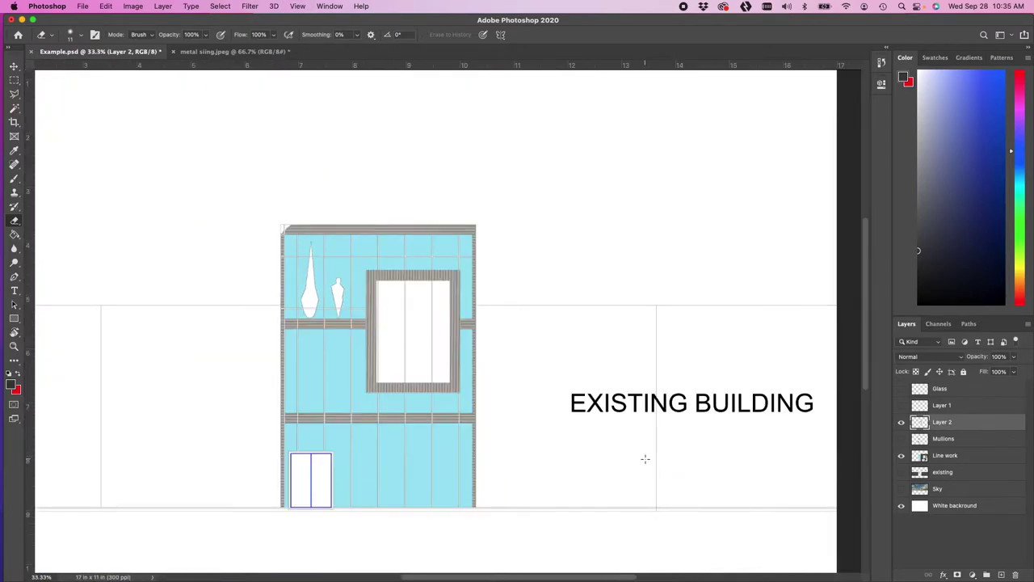
pyautogui.hscroll(-5, 443, 434)
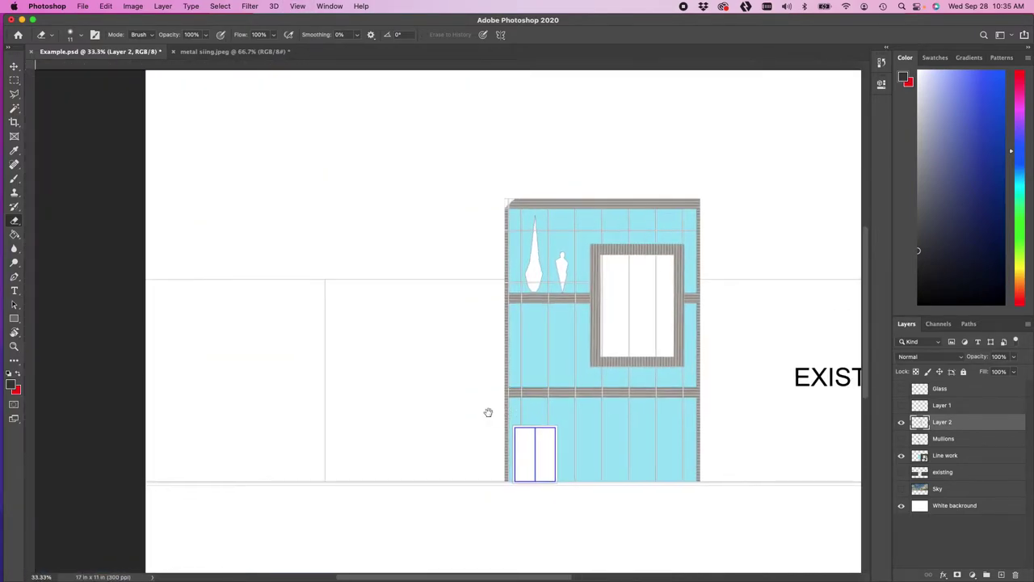
pyautogui.hscroll(2, 488, 410)
pyautogui.press('super+equal')
pyautogui.press('super+equal')
pyautogui.press('super+equal')
pyautogui.press('super+equal')
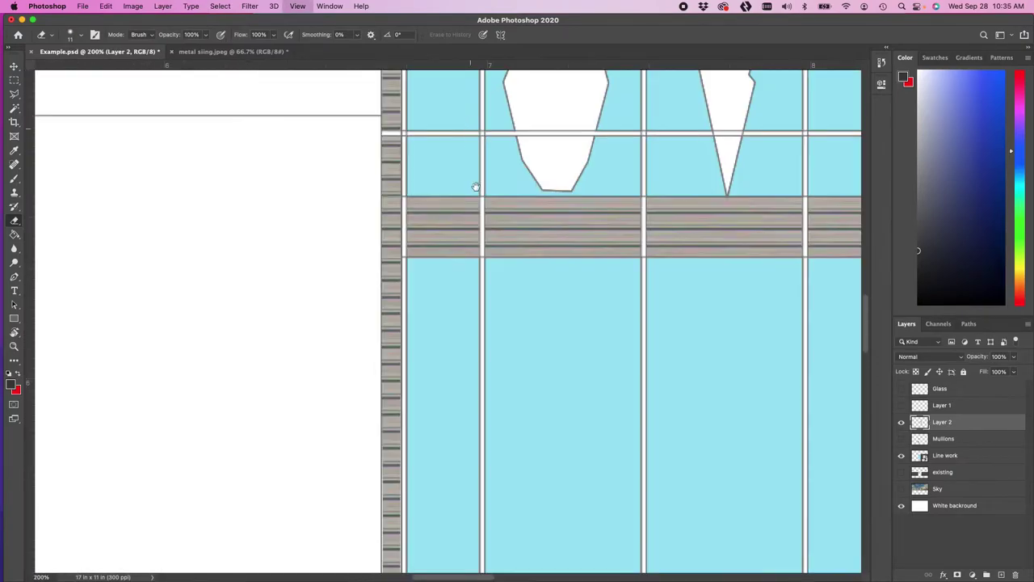
pyautogui.moveTo(455, 210); pyautogui.dragTo(480, 409)
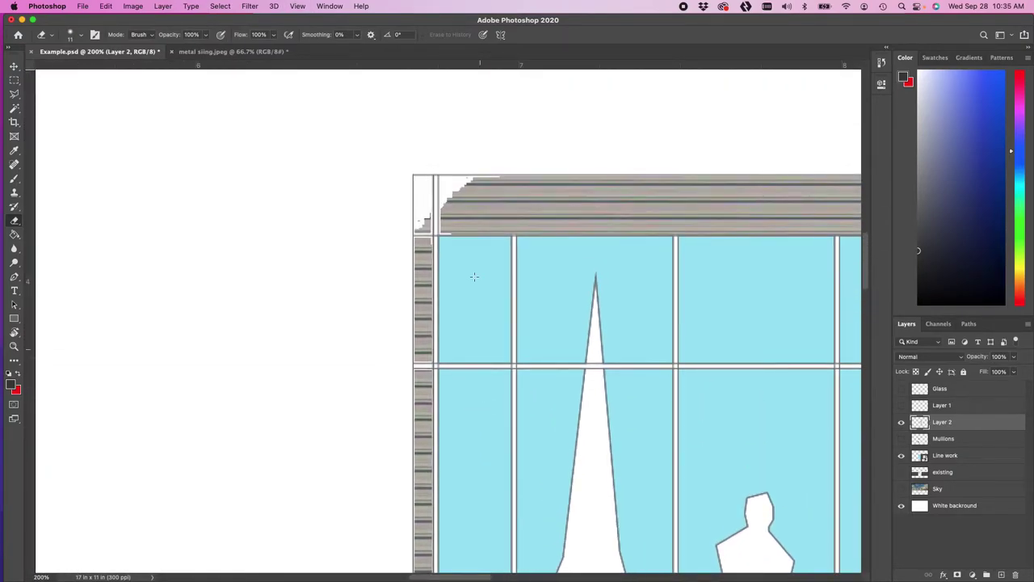
pyautogui.press('super+equal')
pyautogui.press('super+equal')
pyautogui.moveTo(477, 139); pyautogui.dragTo(492, 296)
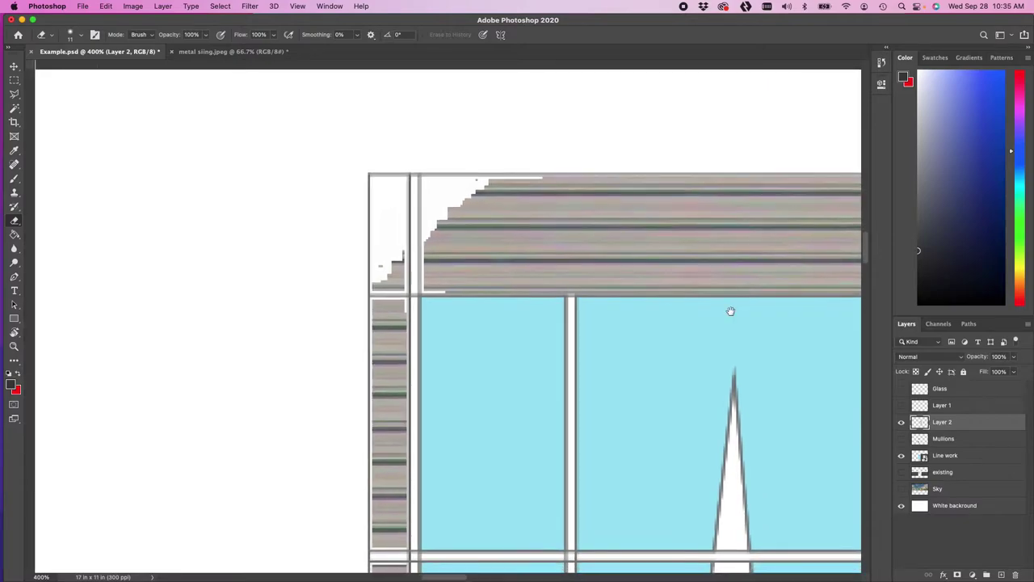
# Step: Rename the merged Layer 2 as METAL SIDING
pyautogui.doubleClick(947, 425)
pyautogui.write('Me')
pyautogui.click(966, 551)
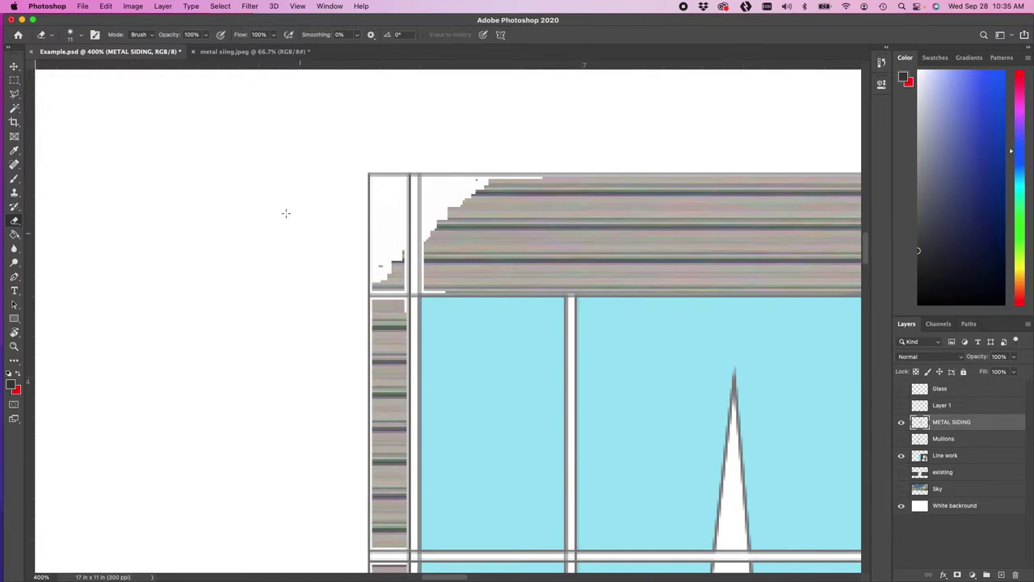
# Step: Fill the missing upper-left corner of the top siding band with the Clone Stamp inside a rectangular selection, undoing misaligned strokes
pyautogui.click(17, 81)
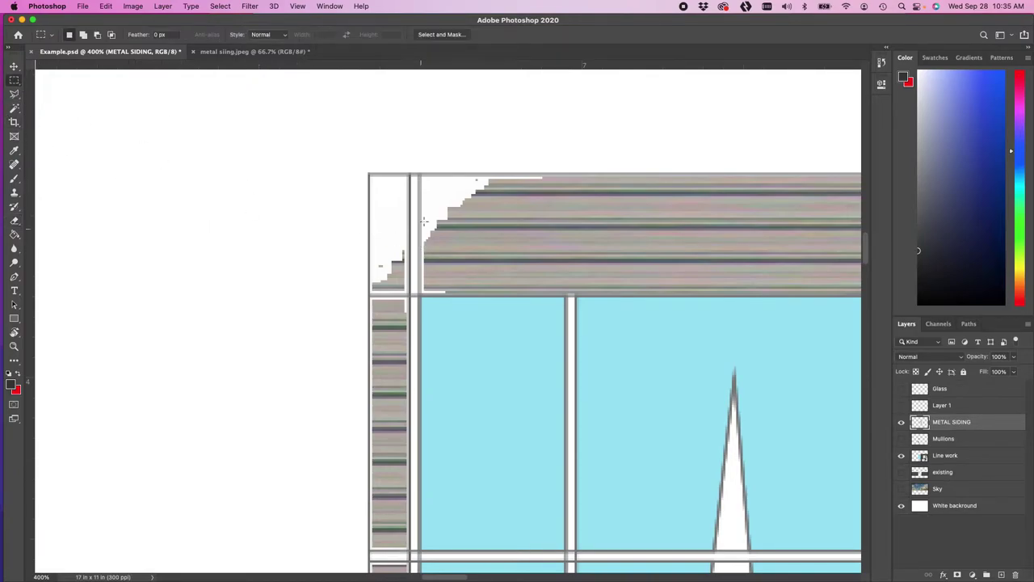
pyautogui.moveTo(367, 172); pyautogui.dragTo(654, 294)
pyautogui.press('s')
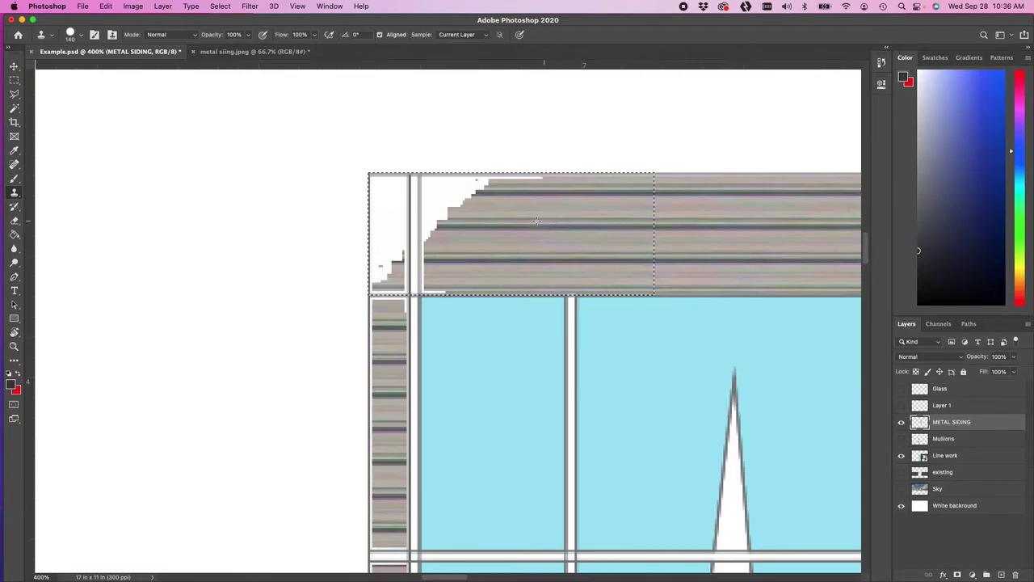
pyautogui.moveTo(510, 221)
pyautogui.mouseDown()
pyautogui.moveTo(378, 216)
pyautogui.moveTo(446, 219)
pyautogui.mouseUp()
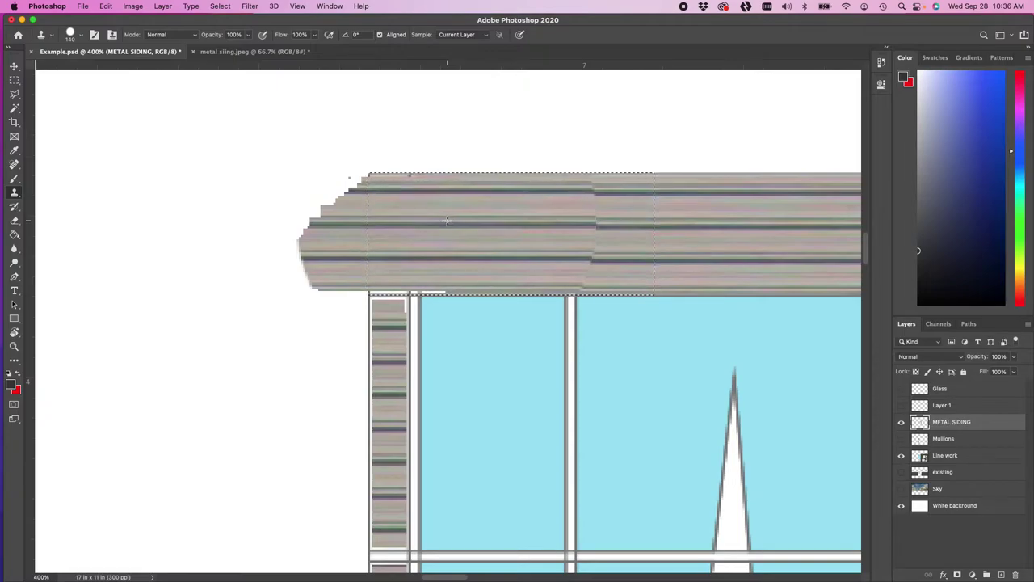
pyautogui.moveTo(447, 221); pyautogui.dragTo(441, 217)
pyautogui.press('super+z')
pyautogui.press('super+z')
pyautogui.press('super+z')
pyautogui.press('super+z')
pyautogui.press('super+z')
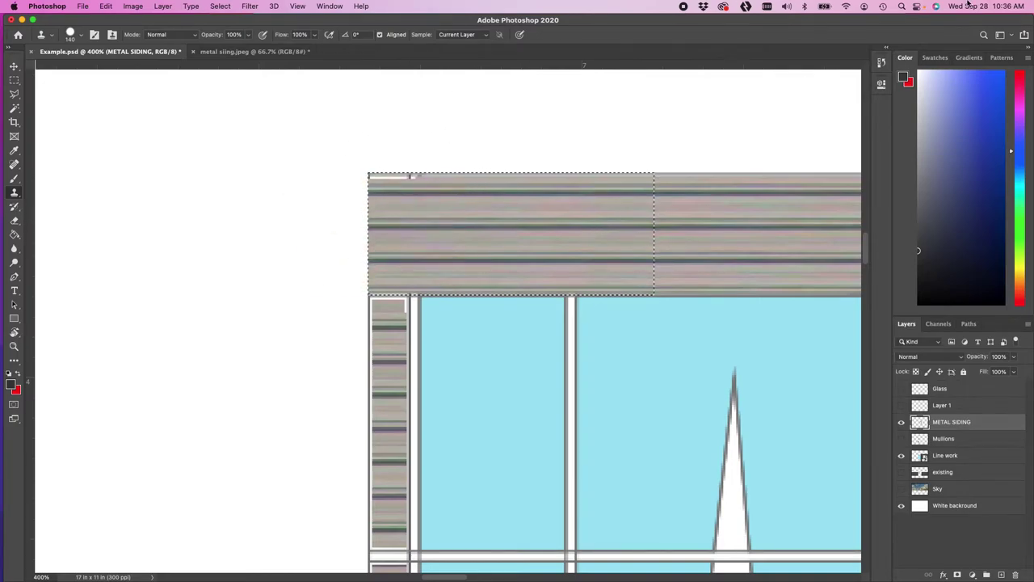
pyautogui.press('super+d')
# Step: Examine the metal siding around the large window and along the building's bands and edges
pyautogui.press('super+minus')
pyautogui.press('super+minus')
pyautogui.press('super+minus')
pyautogui.press('super+minus')
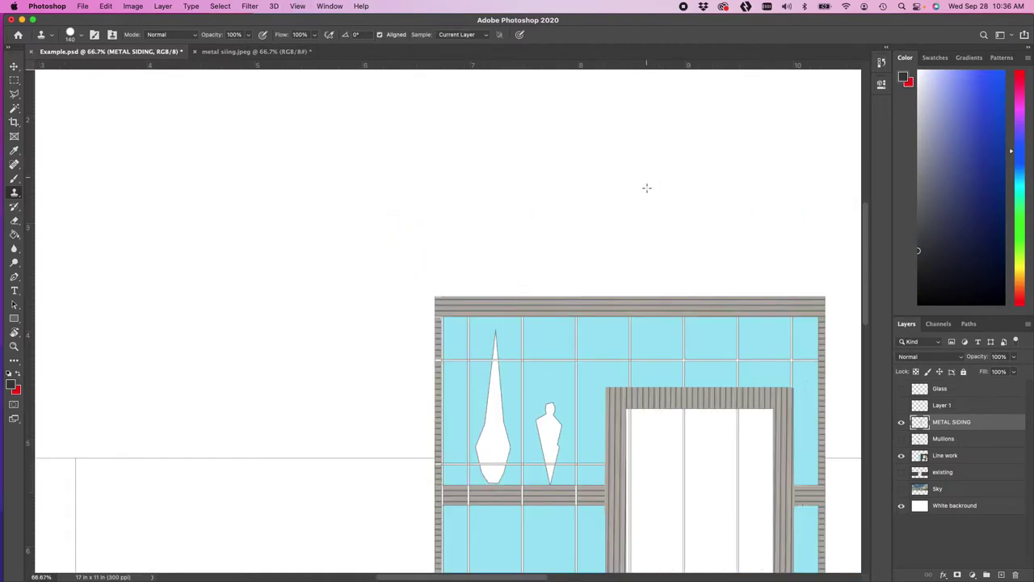
pyautogui.scroll(-5, 381, 154)
pyautogui.hscroll(5, 380, 155)
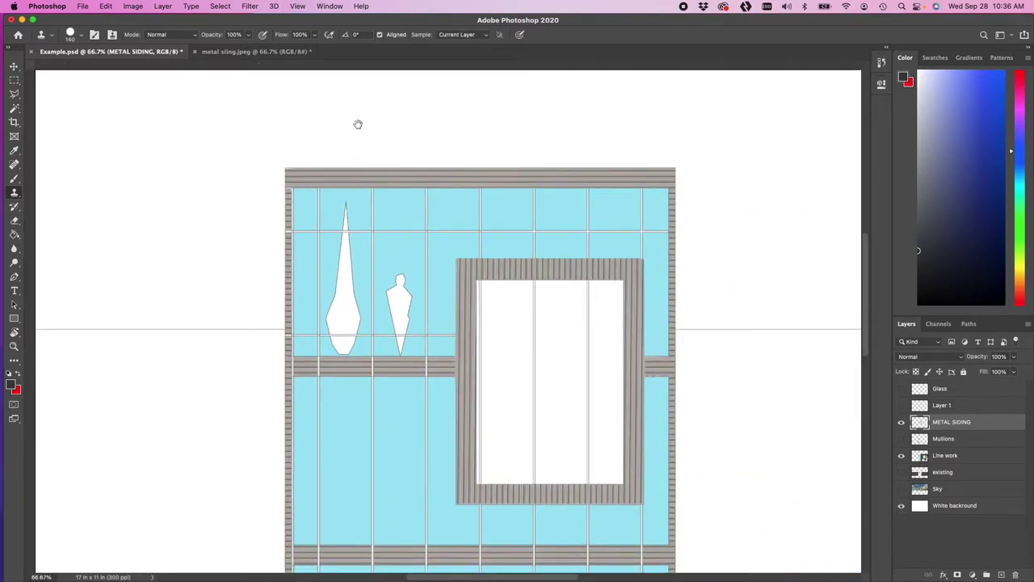
pyautogui.moveTo(810, 423); pyautogui.dragTo(759, 335)
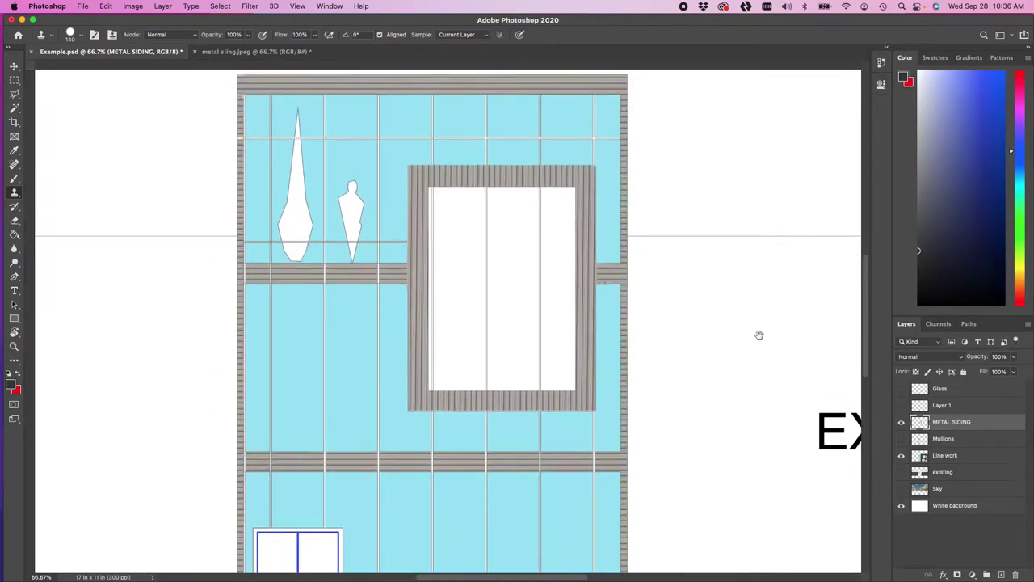
pyautogui.press('super+r')
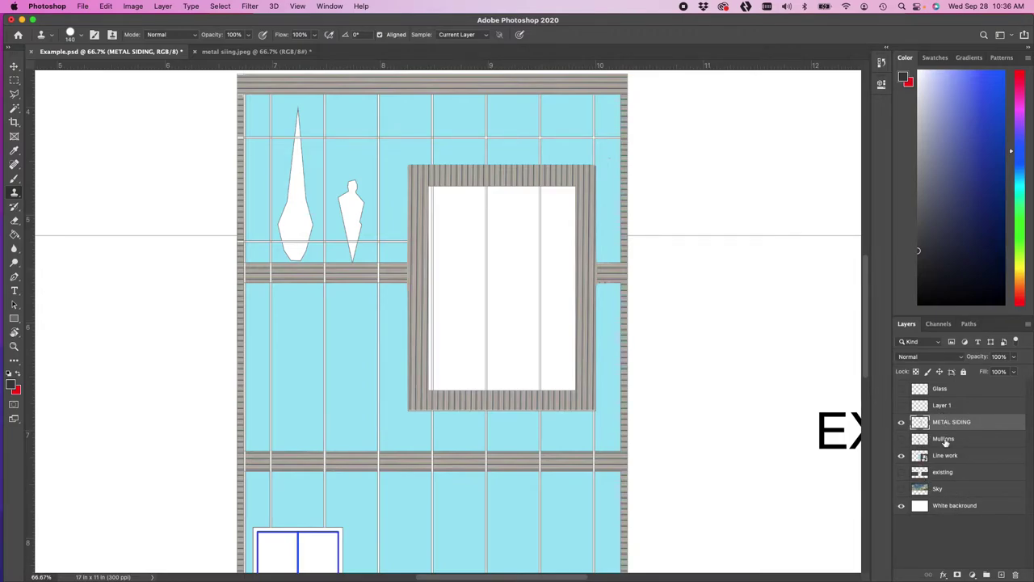
# Step: Check the elevation with the existing and Sky layers switched on briefly, and with the Mullions layer shown
pyautogui.click(901, 472)
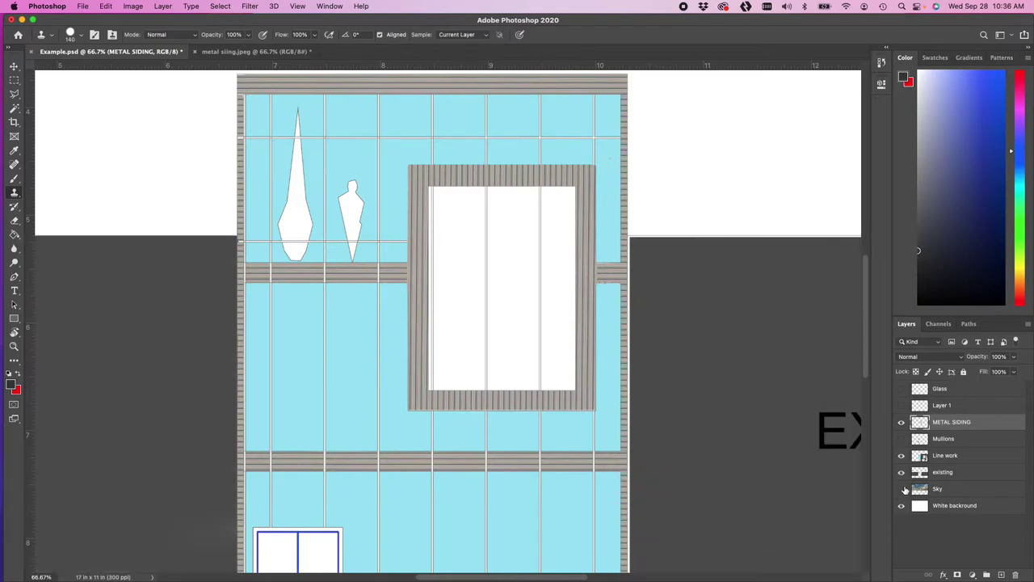
pyautogui.click(902, 489)
pyautogui.click(902, 489)
pyautogui.click(902, 472)
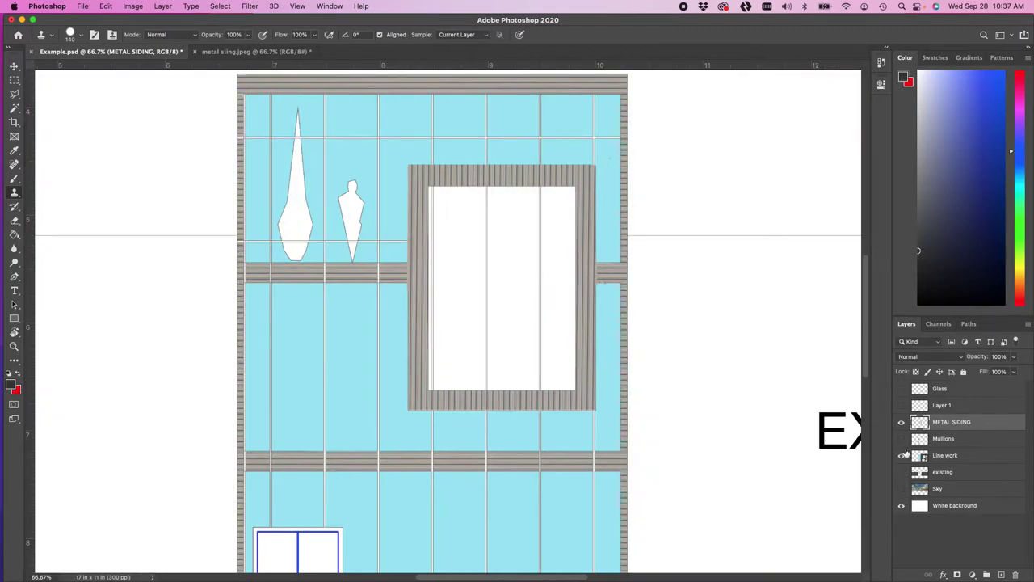
pyautogui.click(901, 438)
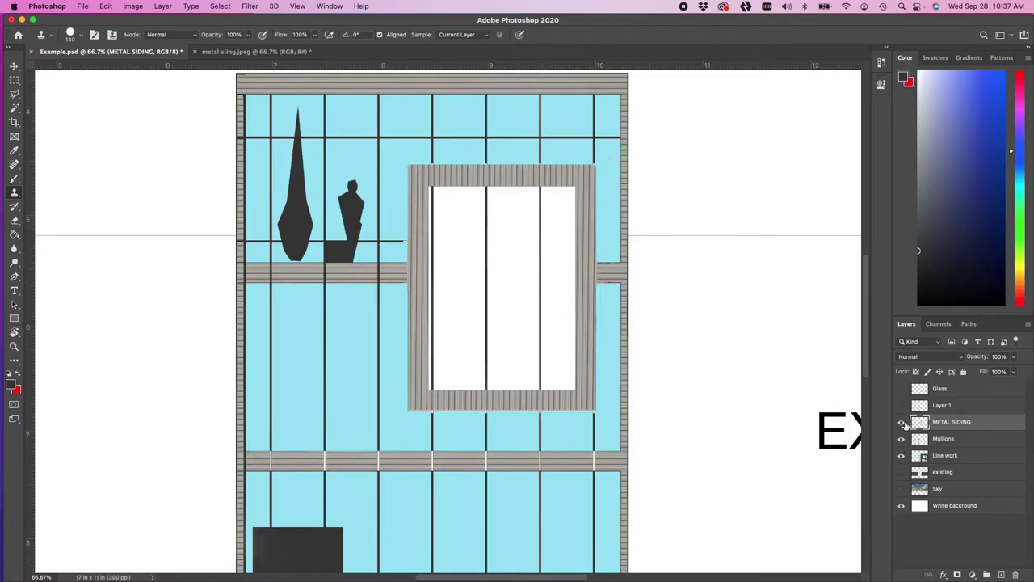
# Step: Rename Layer 1 above METAL SIDING as GLASS/WINDOWS
pyautogui.doubleClick(950, 412)
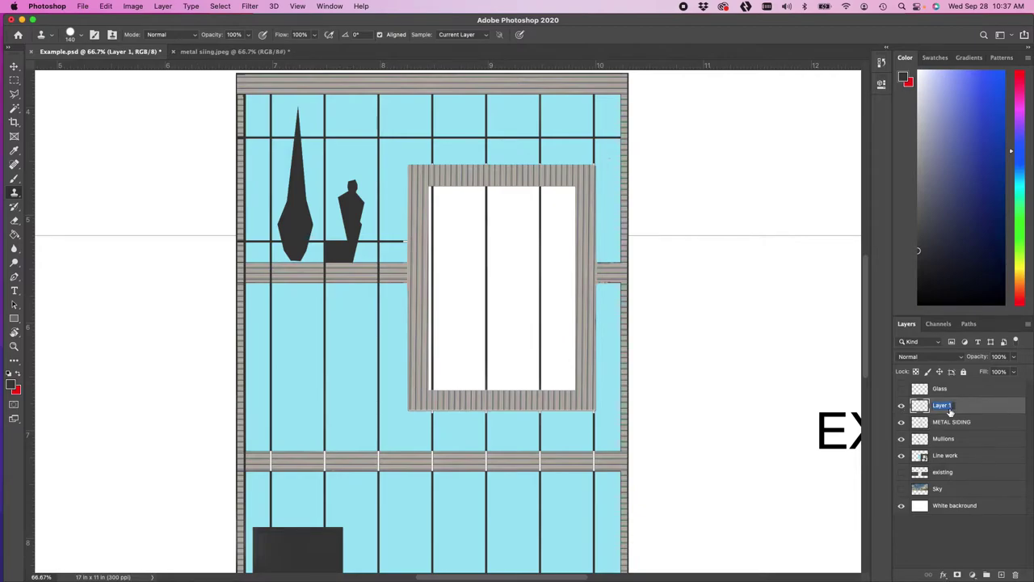
pyautogui.write('GLASS/WINDOWS')
pyautogui.press('Return')
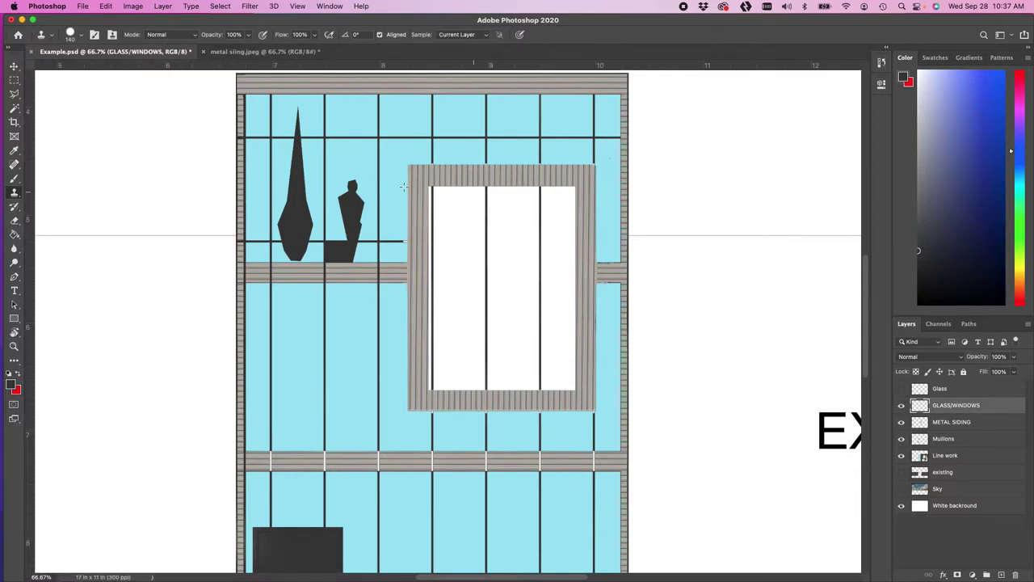
# Step: Hide the METAL SIDING and Mullions layers, keeping the line work visible over the white background
pyautogui.click(902, 421)
pyautogui.click(902, 438)
pyautogui.click(902, 505)
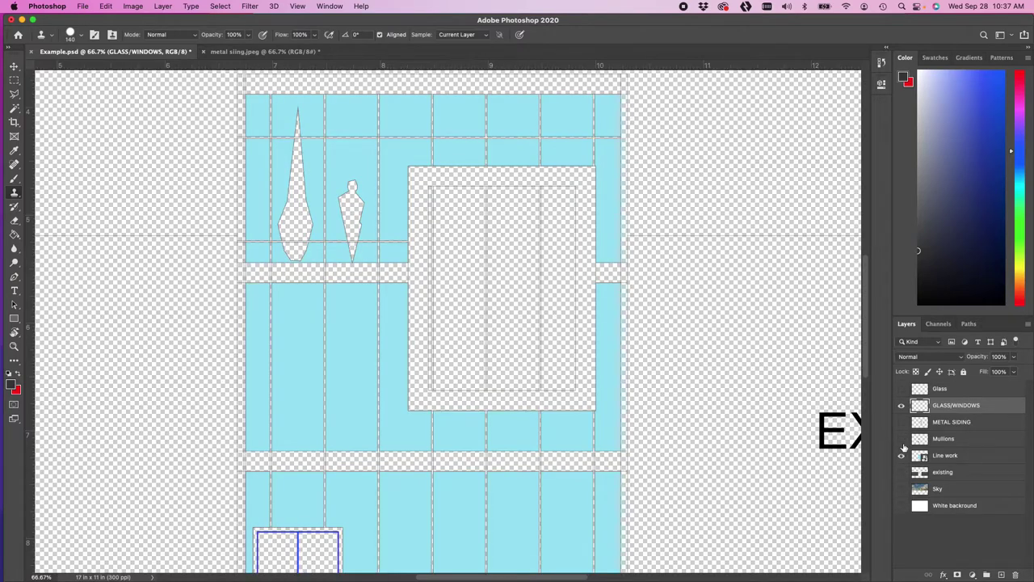
pyautogui.click(901, 505)
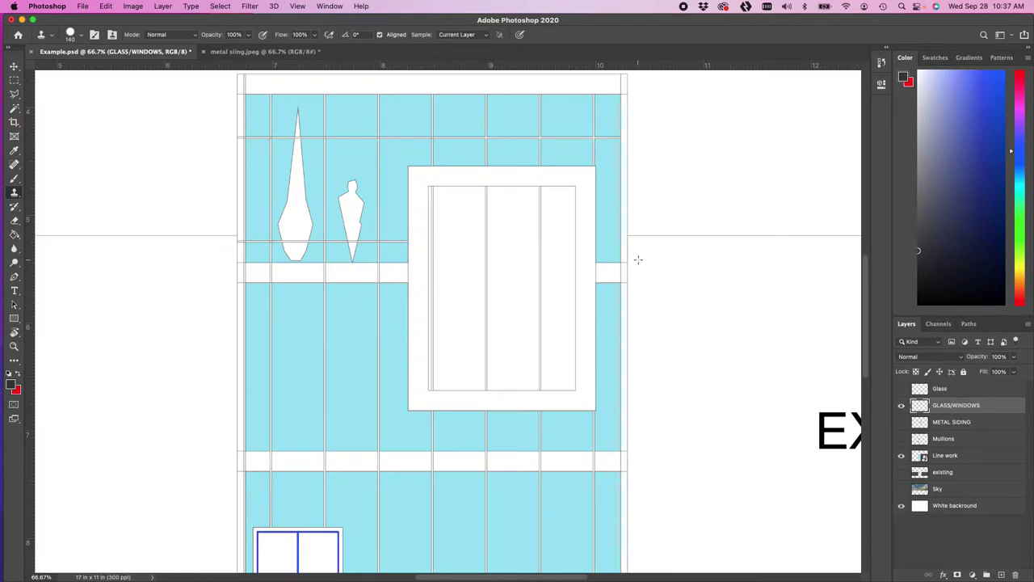
# Step: Select all the blue glass panes in the topmost row of the Line work layer with the Magic Wand
pyautogui.click(16, 109)
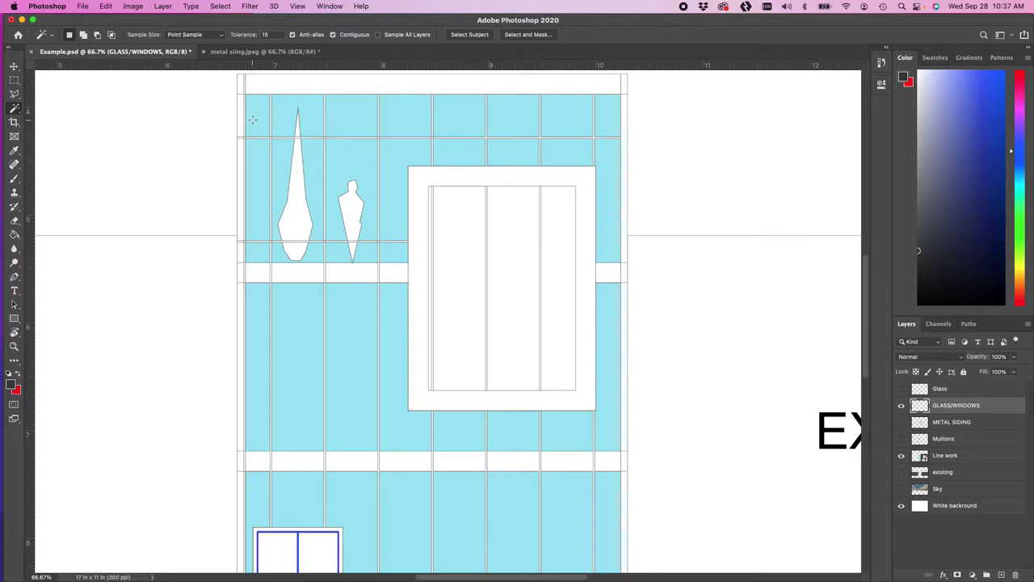
pyautogui.click(977, 459)
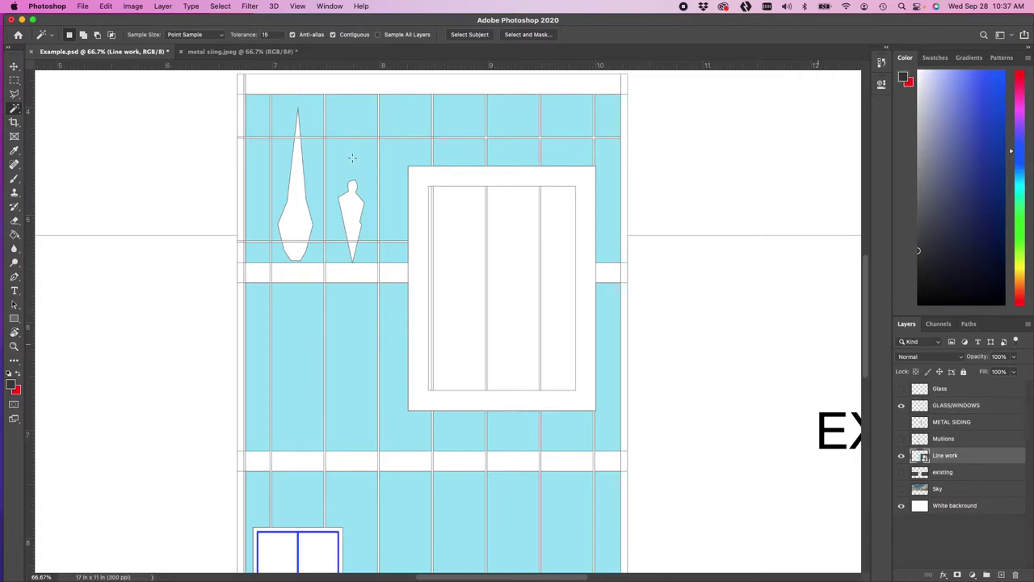
pyautogui.click(259, 106)
pyautogui.keyDown('shift'); pyautogui.click(313, 123); pyautogui.keyUp('shift')
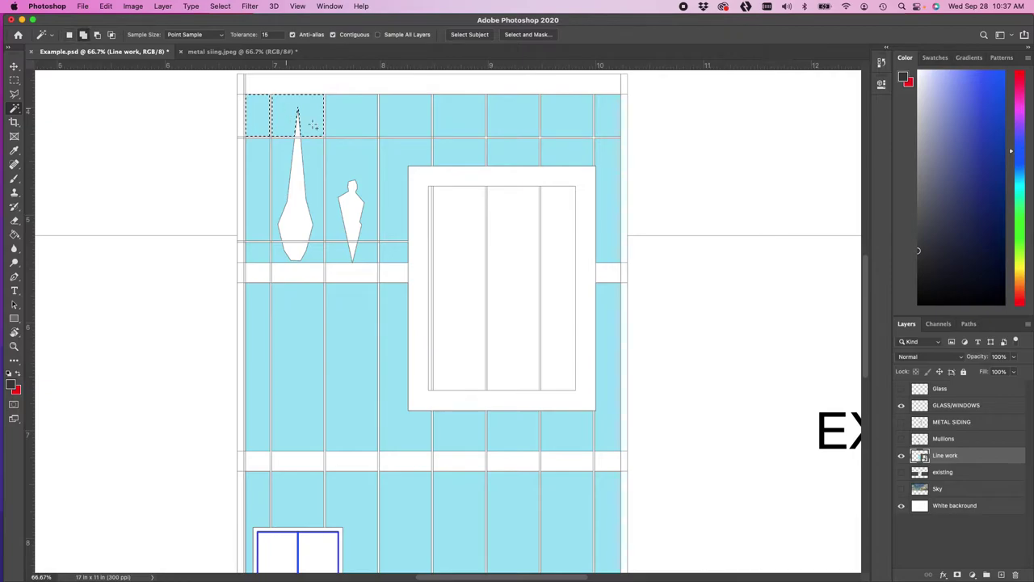
pyautogui.keyDown('shift'); pyautogui.click(372, 115); pyautogui.keyUp('shift')
pyautogui.keyDown('shift'); pyautogui.click(408, 118); pyautogui.keyUp('shift')
pyautogui.keyDown('shift'); pyautogui.click(469, 122); pyautogui.keyUp('shift')
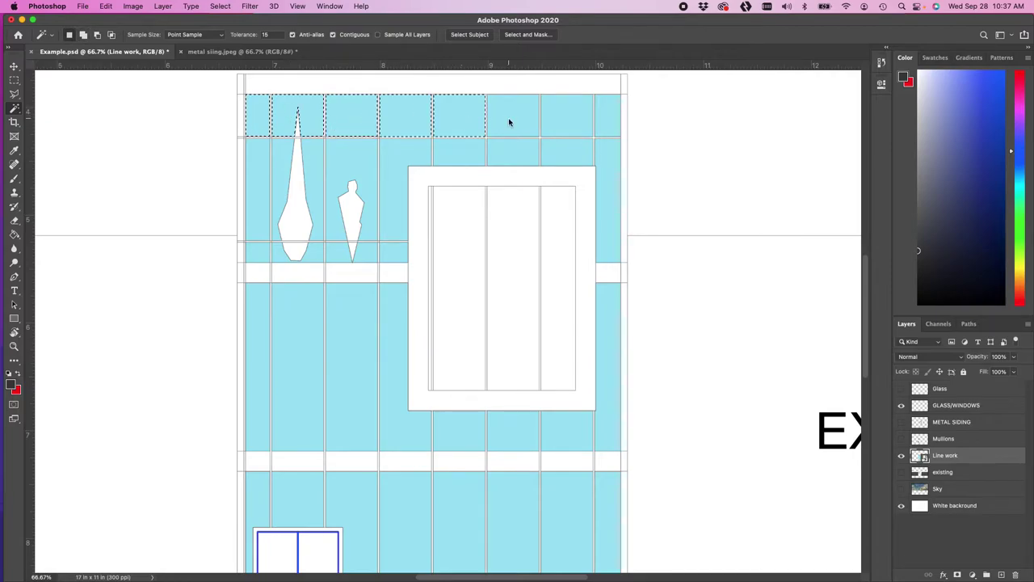
pyautogui.keyDown('shift'); pyautogui.click(509, 122); pyautogui.keyUp('shift')
pyautogui.keyDown('shift'); pyautogui.click(568, 120); pyautogui.keyUp('shift')
pyautogui.keyDown('shift'); pyautogui.click(602, 121); pyautogui.keyUp('shift')
# Step: Add the second row of glass panes and the short strips beneath them, down to the upper siding band, to the selection
pyautogui.keyDown('shift'); pyautogui.click(611, 166); pyautogui.keyUp('shift')
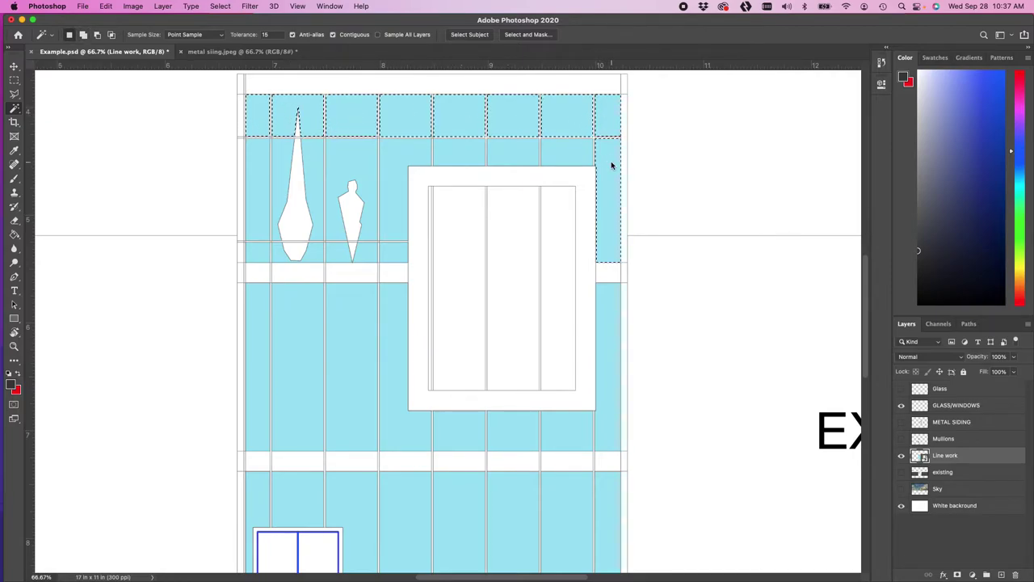
pyautogui.keyDown('shift'); pyautogui.click(591, 155); pyautogui.keyUp('shift')
pyautogui.keyDown('shift'); pyautogui.click(509, 153); pyautogui.keyUp('shift')
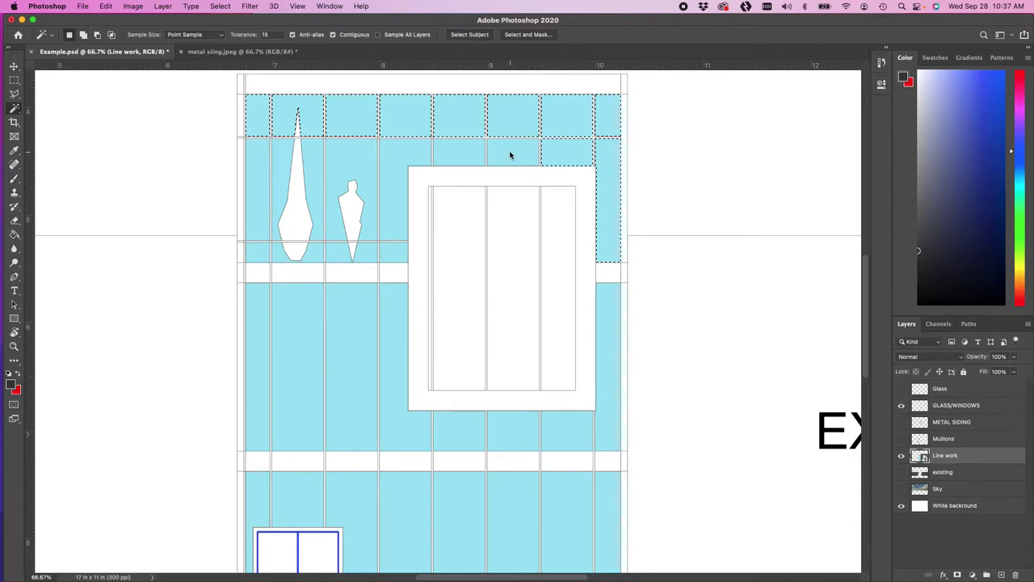
pyautogui.keyDown('shift'); pyautogui.click(461, 156); pyautogui.keyUp('shift')
pyautogui.keyDown('shift'); pyautogui.click(390, 159); pyautogui.keyUp('shift')
pyautogui.keyDown('shift'); pyautogui.click(353, 159); pyautogui.keyUp('shift')
pyautogui.keyDown('shift'); pyautogui.click(287, 160); pyautogui.keyUp('shift')
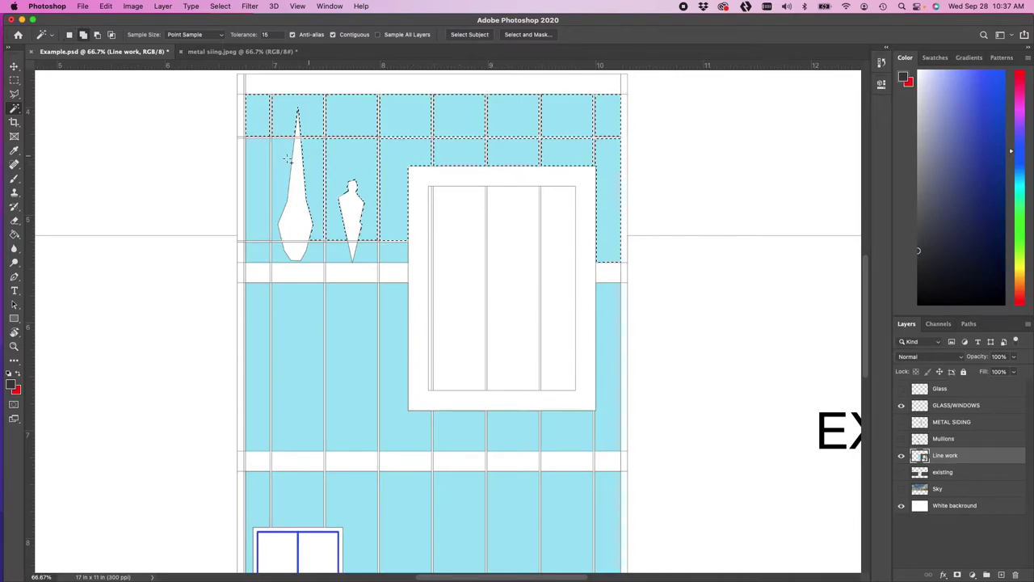
pyautogui.keyDown('shift'); pyautogui.click(257, 157); pyautogui.keyUp('shift')
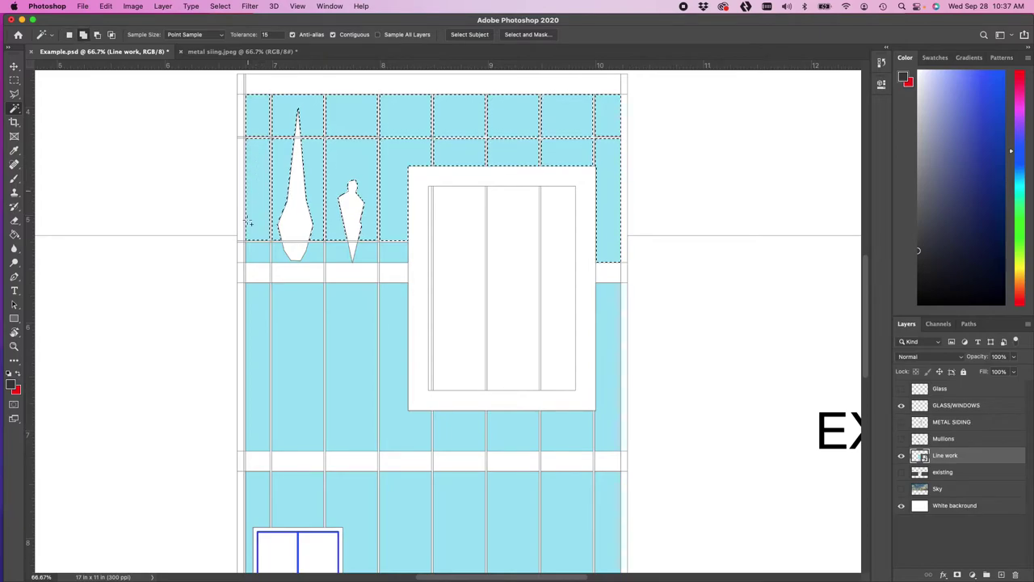
pyautogui.keyDown('shift'); pyautogui.click(271, 253); pyautogui.keyUp('shift')
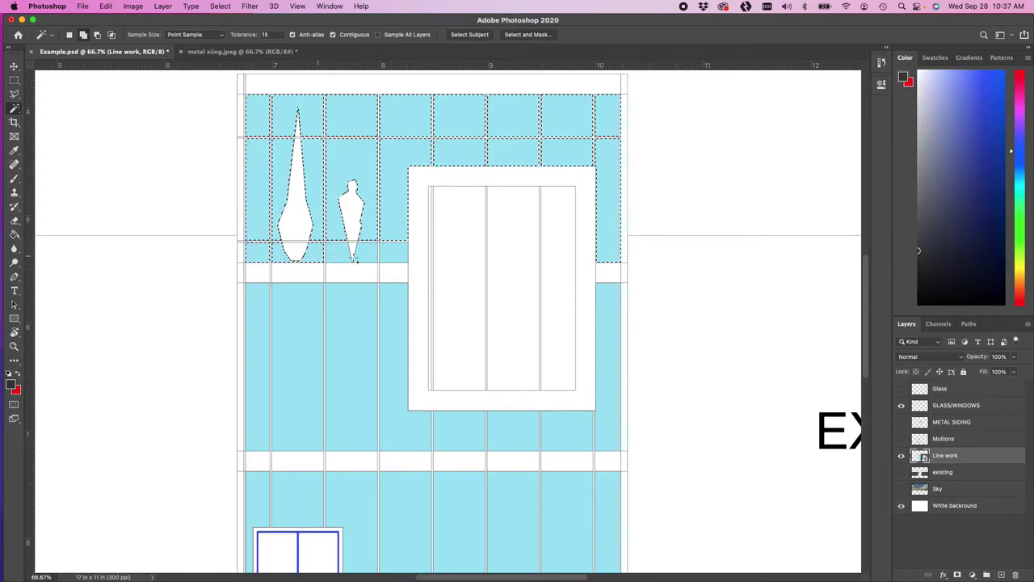
pyautogui.keyDown('shift'); pyautogui.click(337, 253); pyautogui.keyUp('shift')
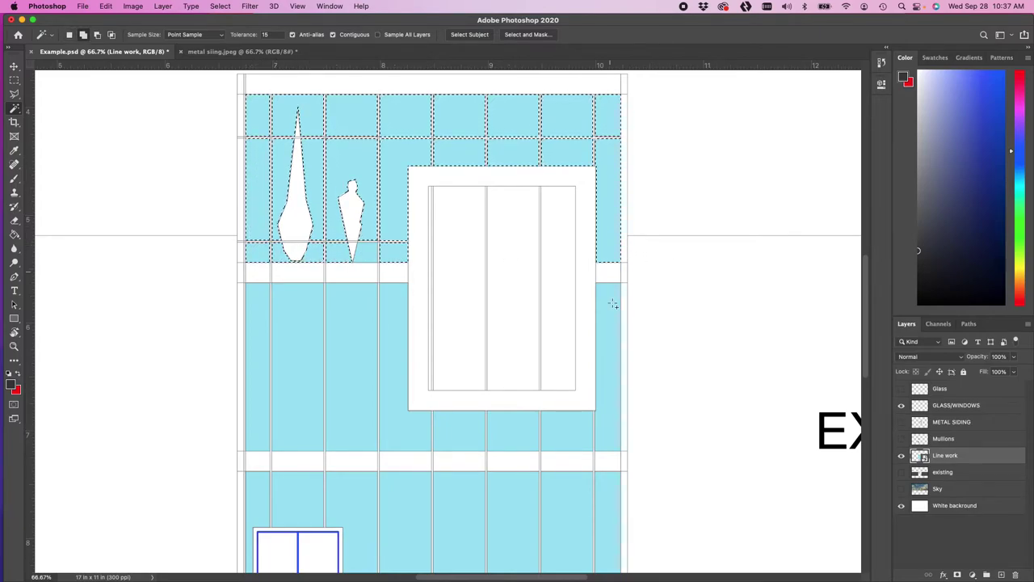
# Step: Add the middle-floor glass panes and the three panes inside the large framed window to the selection
pyautogui.keyDown('shift'); pyautogui.click(614, 319); pyautogui.keyUp('shift')
pyautogui.keyDown('shift'); pyautogui.click(582, 426); pyautogui.keyUp('shift')
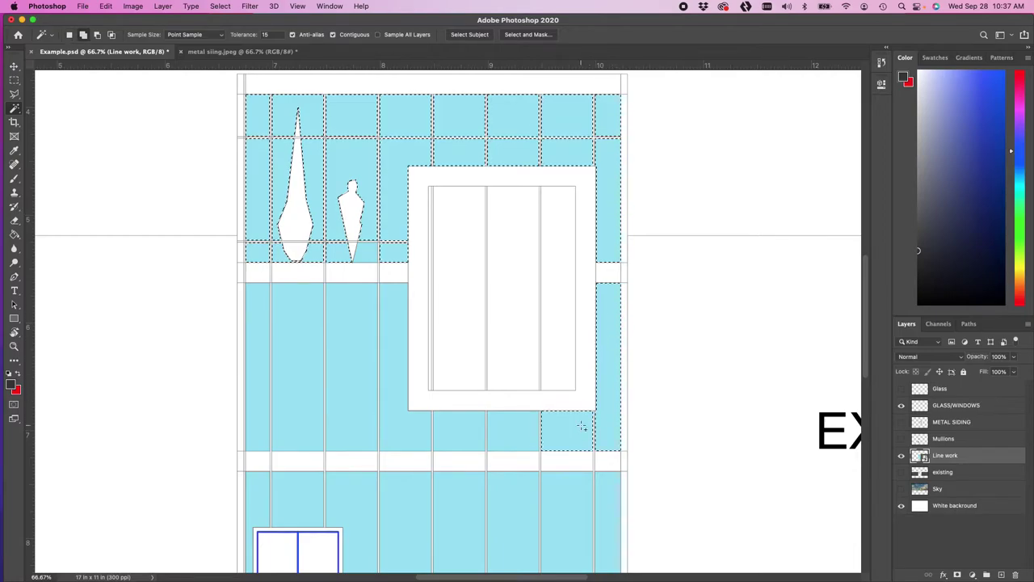
pyautogui.keyDown('shift'); pyautogui.click(520, 440); pyautogui.keyUp('shift')
pyautogui.keyDown('shift'); pyautogui.click(458, 438); pyautogui.keyUp('shift')
pyautogui.keyDown('shift'); pyautogui.click(389, 423); pyautogui.keyUp('shift')
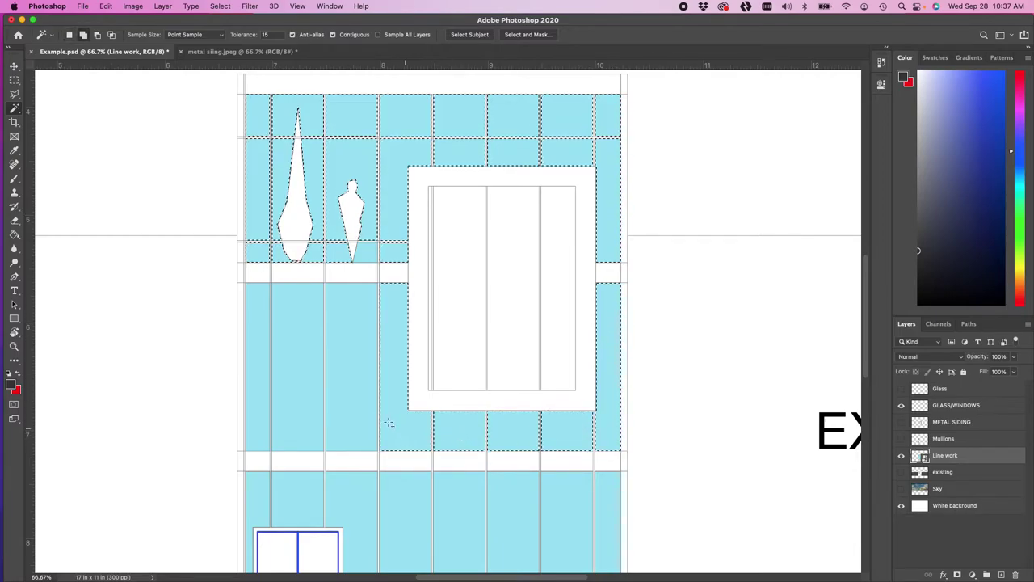
pyautogui.keyDown('shift'); pyautogui.click(457, 361); pyautogui.keyUp('shift')
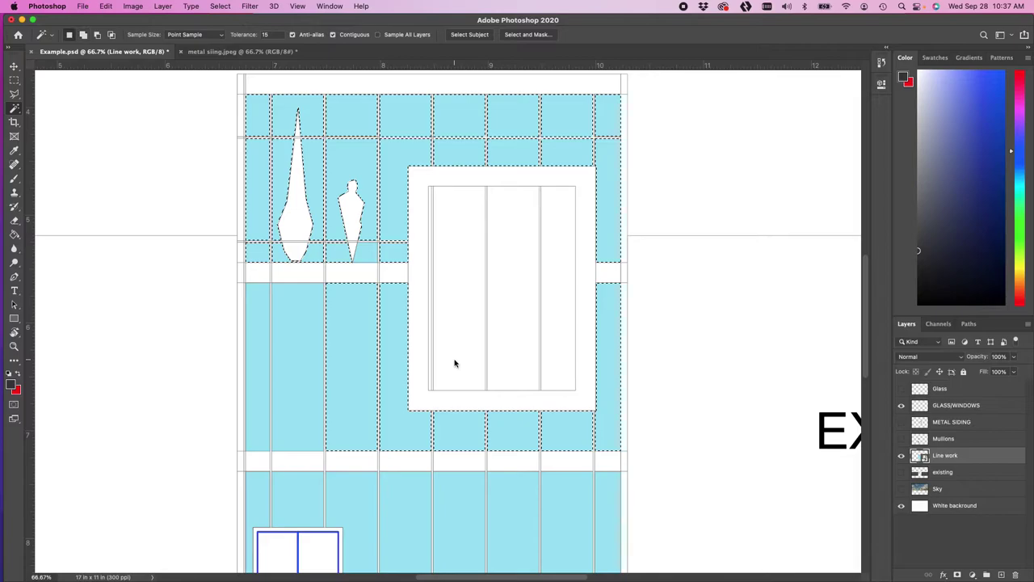
pyautogui.keyDown('shift'); pyautogui.click(523, 354); pyautogui.keyUp('shift')
pyautogui.keyDown('shift'); pyautogui.click(560, 363); pyautogui.keyUp('shift')
pyautogui.keyDown('shift'); pyautogui.click(299, 369); pyautogui.keyUp('shift')
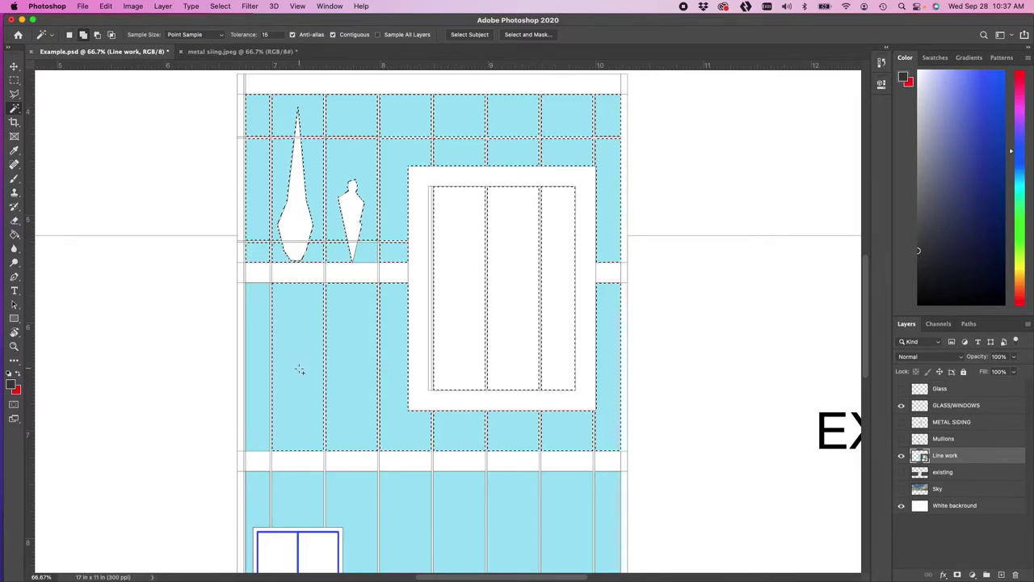
# Step: Add all the ground-floor glass panes around and beside the door to the selection
pyautogui.scroll(-3, 289, 405)
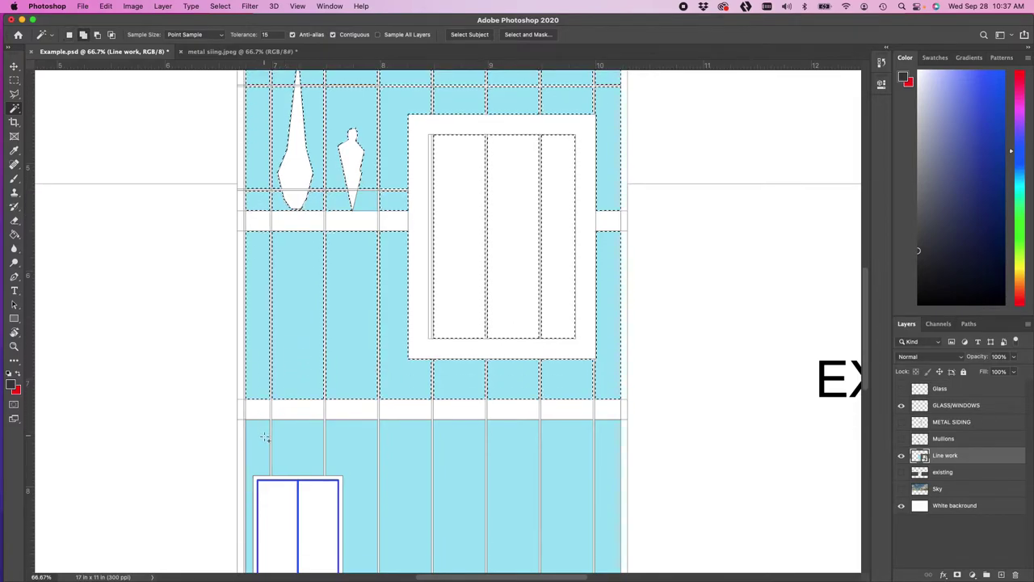
pyautogui.keyDown('shift'); pyautogui.click(265, 433); pyautogui.keyUp('shift')
pyautogui.keyDown('shift'); pyautogui.click(290, 439); pyautogui.keyUp('shift')
pyautogui.keyDown('shift'); pyautogui.click(351, 445); pyautogui.keyUp('shift')
pyautogui.keyDown('shift'); pyautogui.click(404, 462); pyautogui.keyUp('shift')
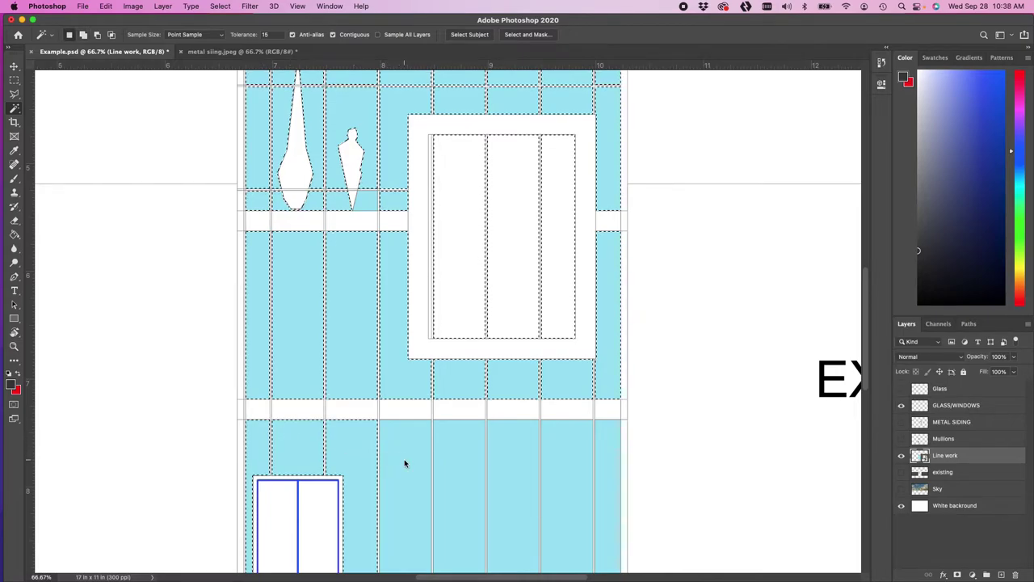
pyautogui.keyDown('shift'); pyautogui.click(477, 466); pyautogui.keyUp('shift')
pyautogui.keyDown('shift'); pyautogui.click(515, 468); pyautogui.keyUp('shift')
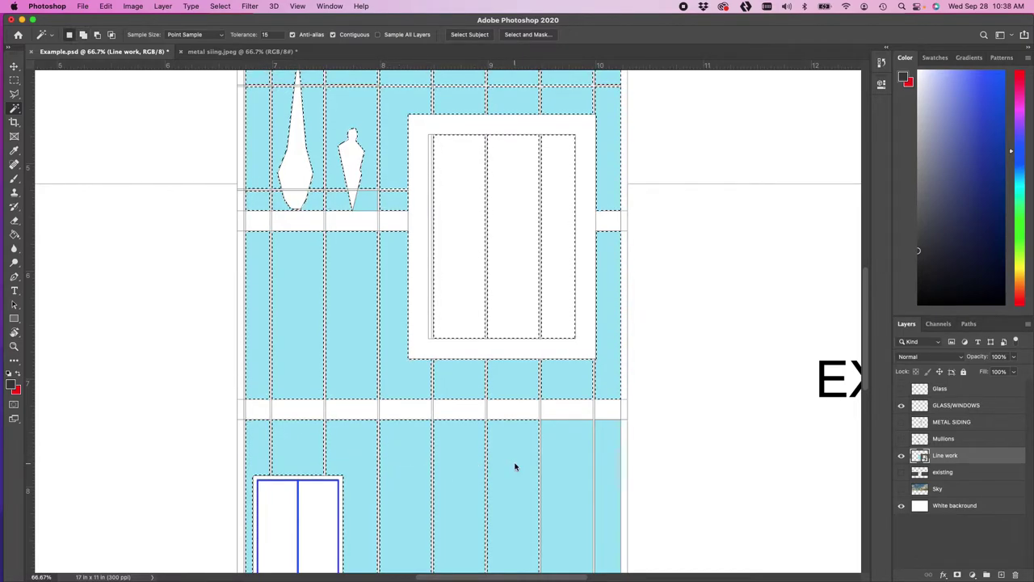
pyautogui.keyDown('shift'); pyautogui.click(569, 465); pyautogui.keyUp('shift')
pyautogui.keyDown('shift'); pyautogui.click(609, 469); pyautogui.keyUp('shift')
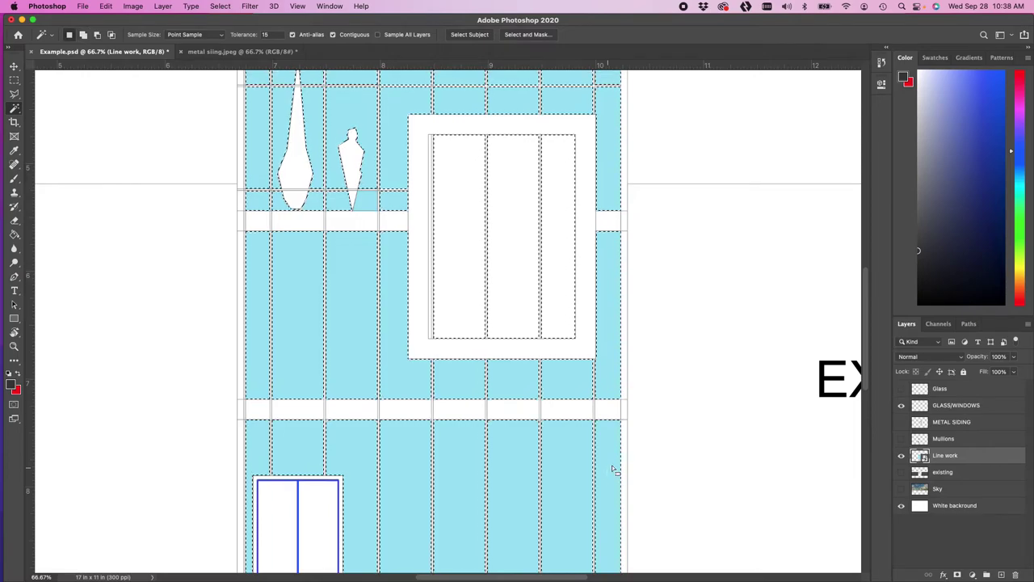
pyautogui.scroll(-1, 689, 385)
pyautogui.scroll(-2, 689, 384)
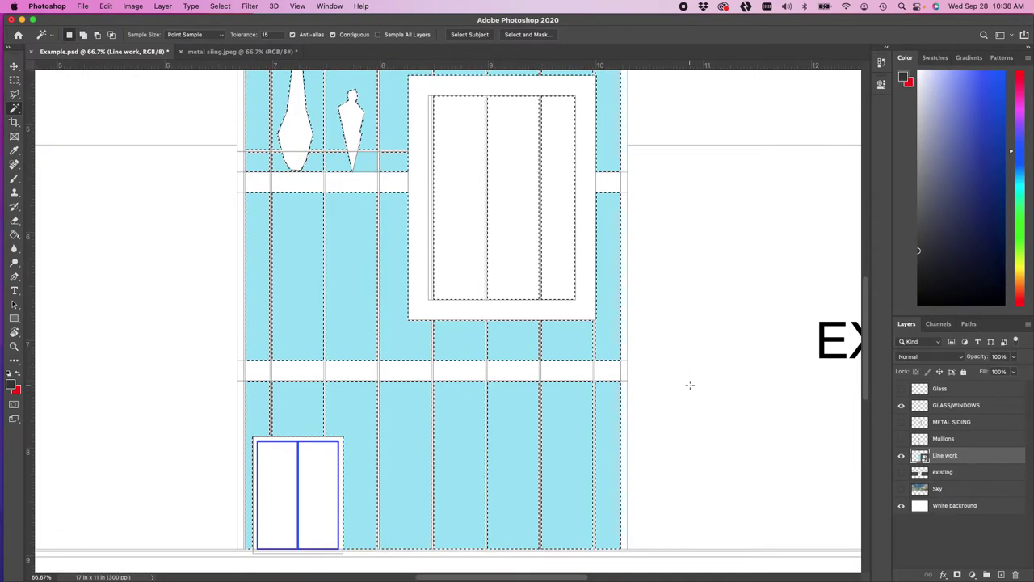
pyautogui.press('super+minus')
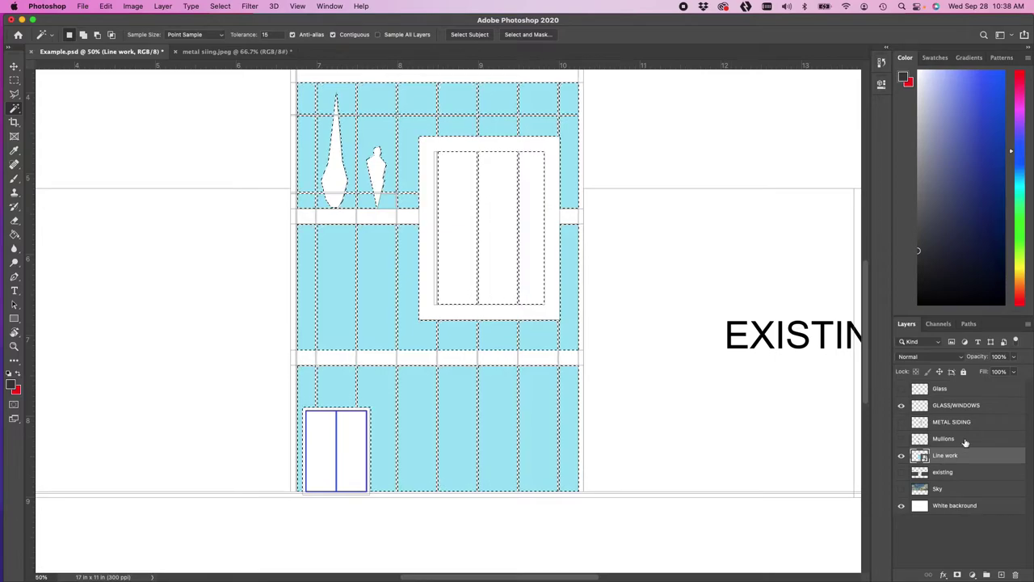
# Step: Make GLASS/WINDOWS the active layer and set the foreground color to dark slate #313c43
pyautogui.press('b')
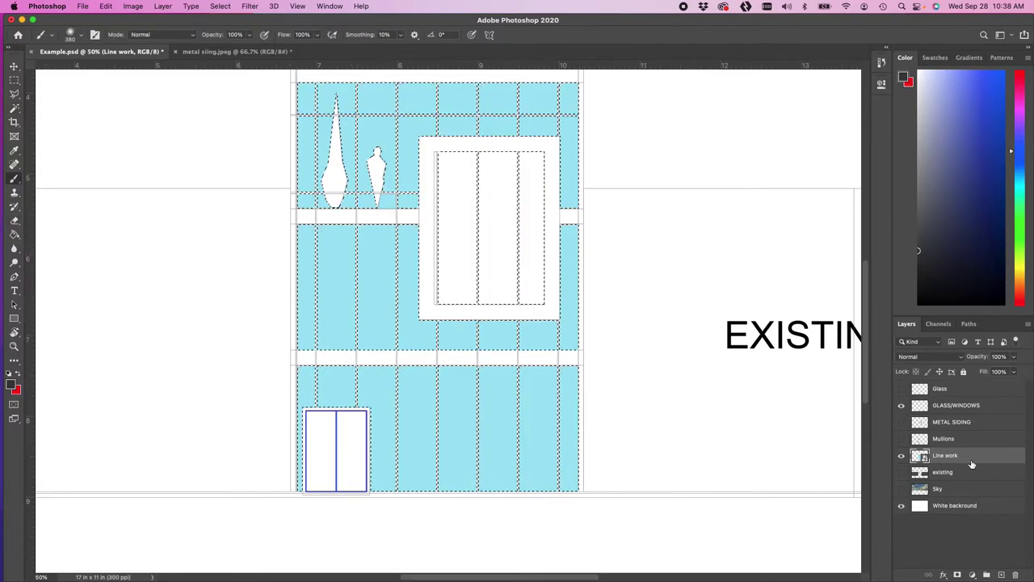
pyautogui.click(908, 406)
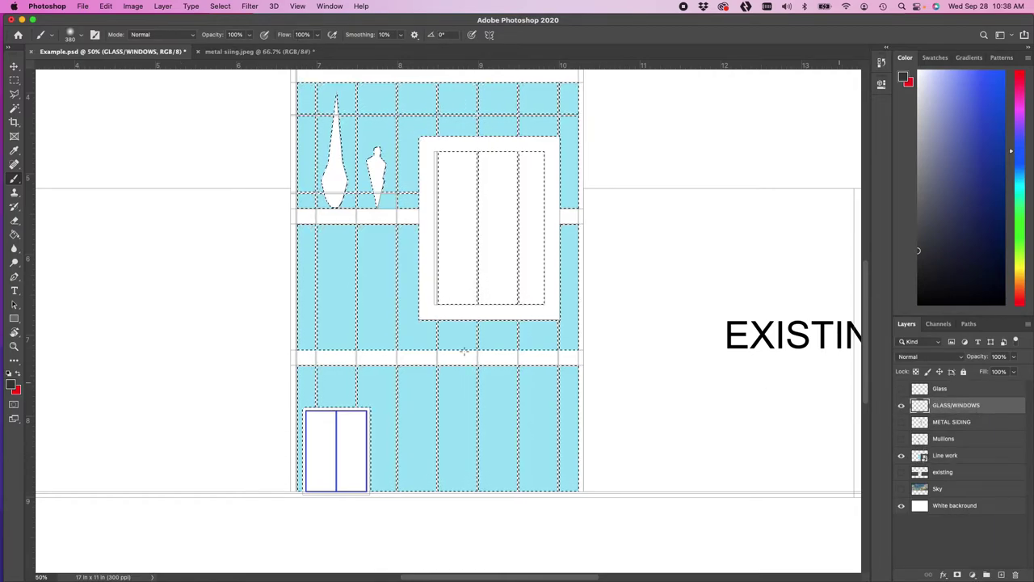
pyautogui.scroll(1, 536, 307)
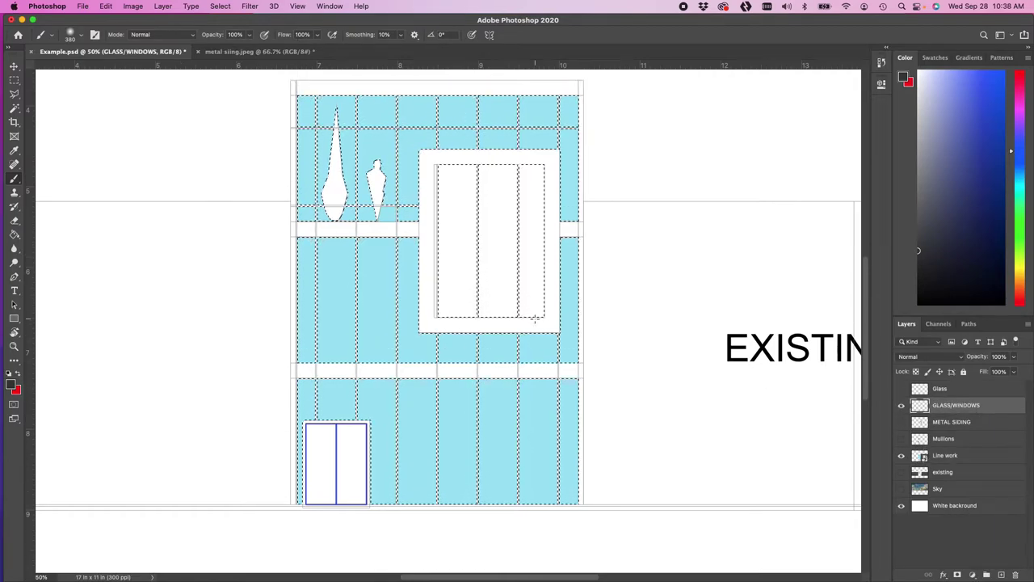
pyautogui.click(10, 383)
pyautogui.moveTo(450, 304)
pyautogui.mouseDown()
pyautogui.moveTo(423, 282)
pyautogui.moveTo(429, 263)
pyautogui.mouseUp()
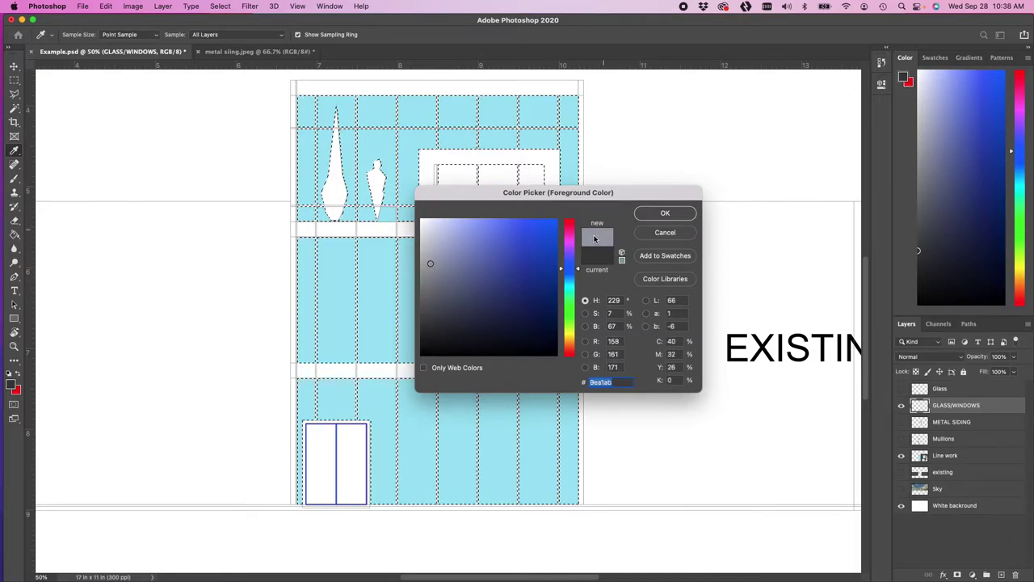
pyautogui.click(440, 329)
pyautogui.moveTo(438, 329); pyautogui.dragTo(439, 338)
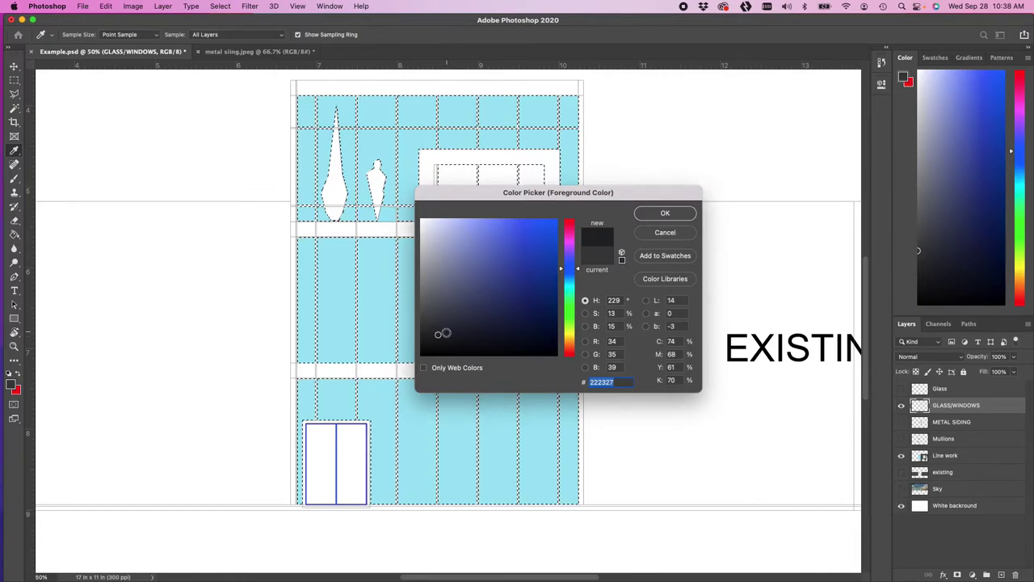
pyautogui.moveTo(443, 333); pyautogui.dragTo(454, 331)
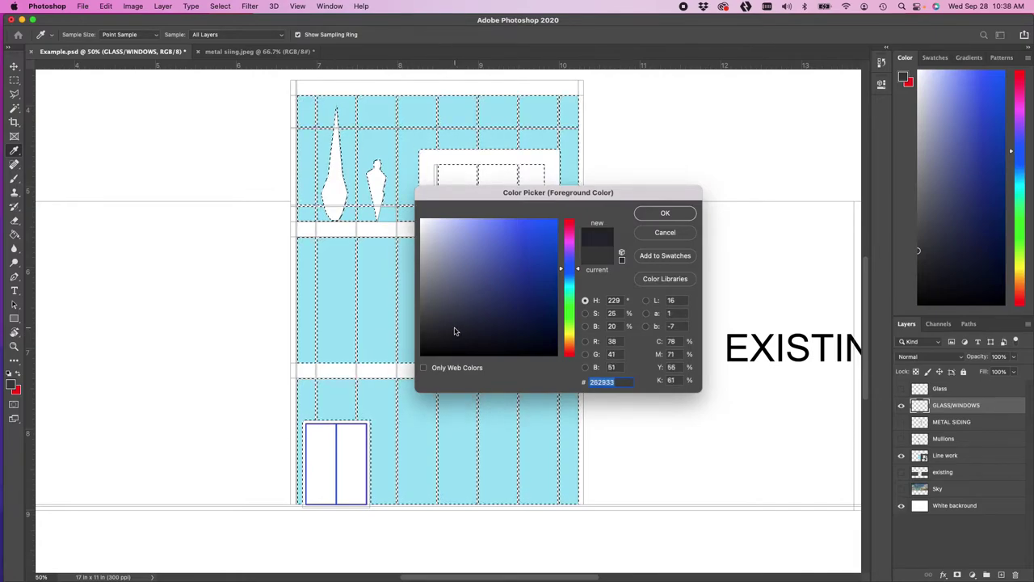
pyautogui.moveTo(577, 275); pyautogui.dragTo(577, 279)
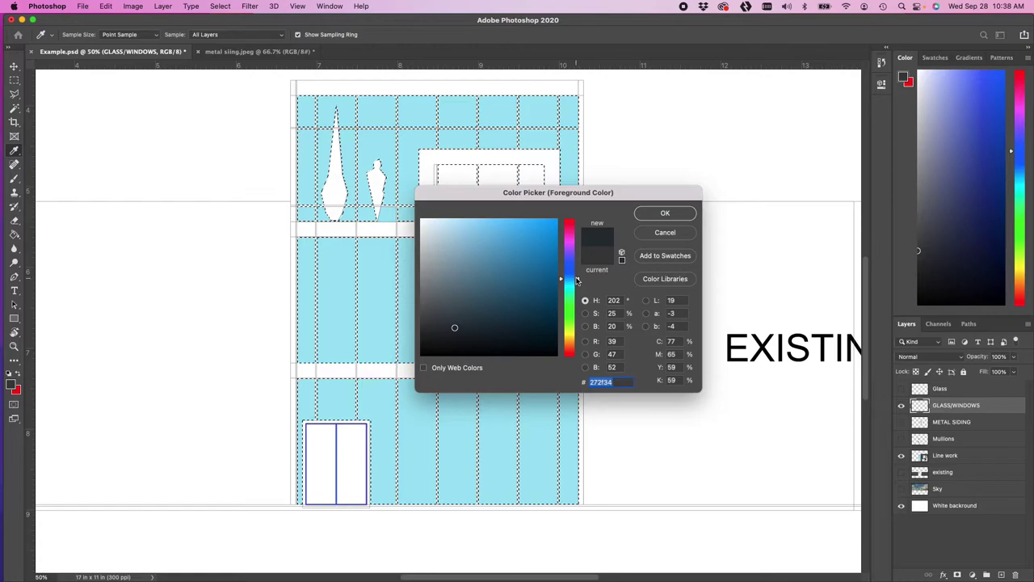
pyautogui.moveTo(454, 327); pyautogui.dragTo(458, 319)
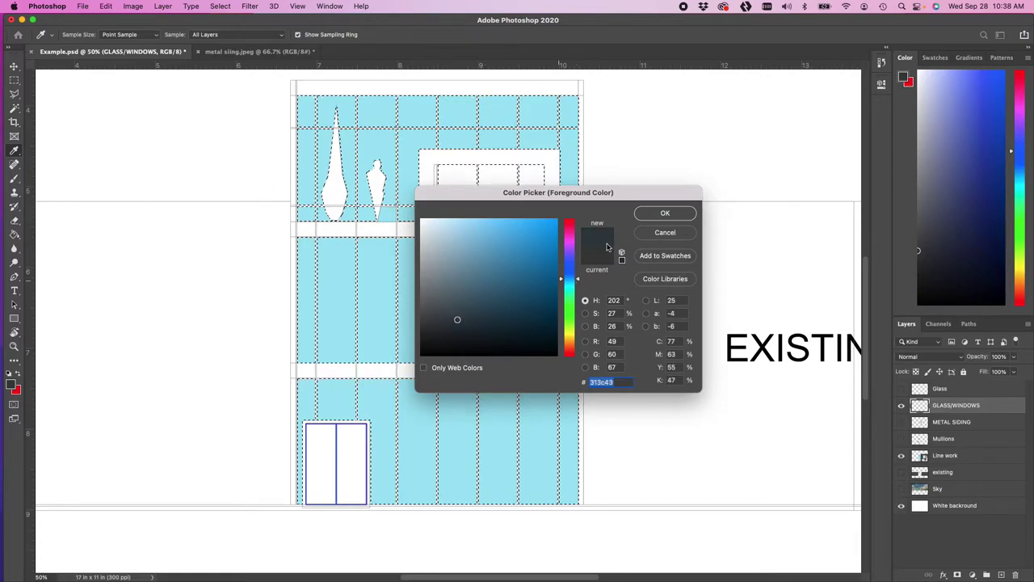
pyautogui.click(665, 213)
# Step: Set the brush hardness to 100% and its size to 396 px
pyautogui.press('b')
pyautogui.rightClick(472, 233)
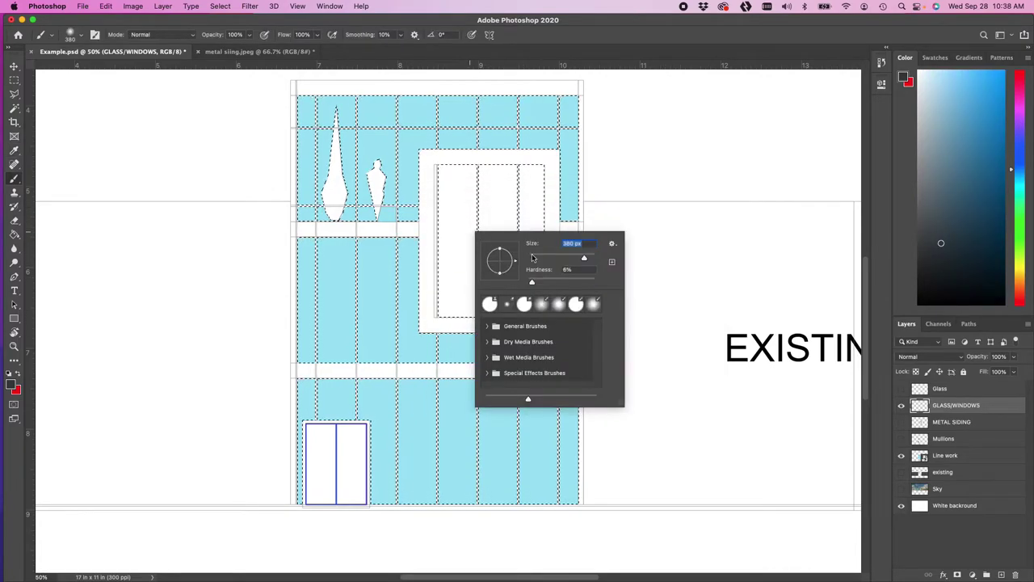
pyautogui.click(531, 283)
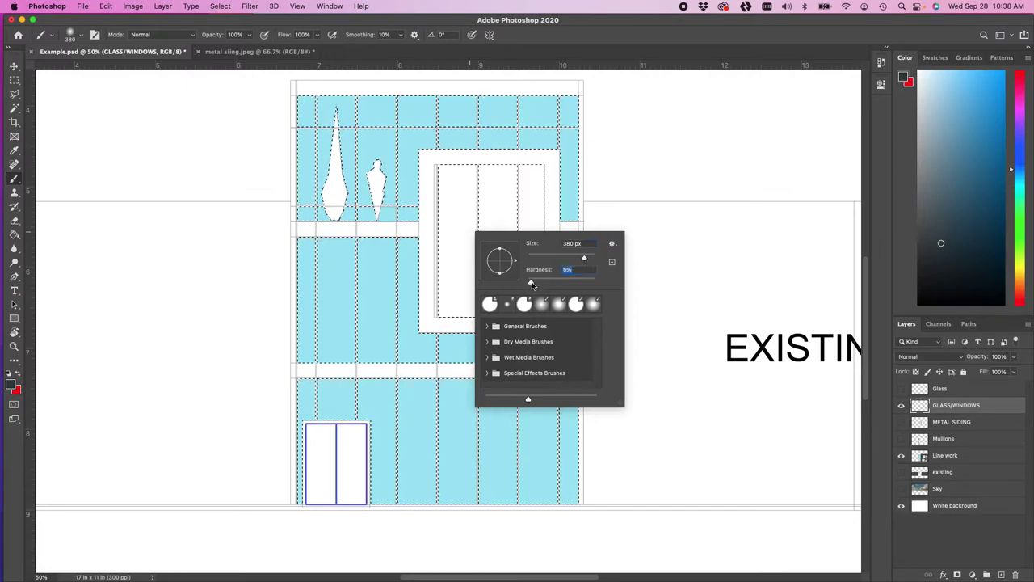
pyautogui.moveTo(531, 282); pyautogui.dragTo(596, 282)
pyautogui.click(585, 259)
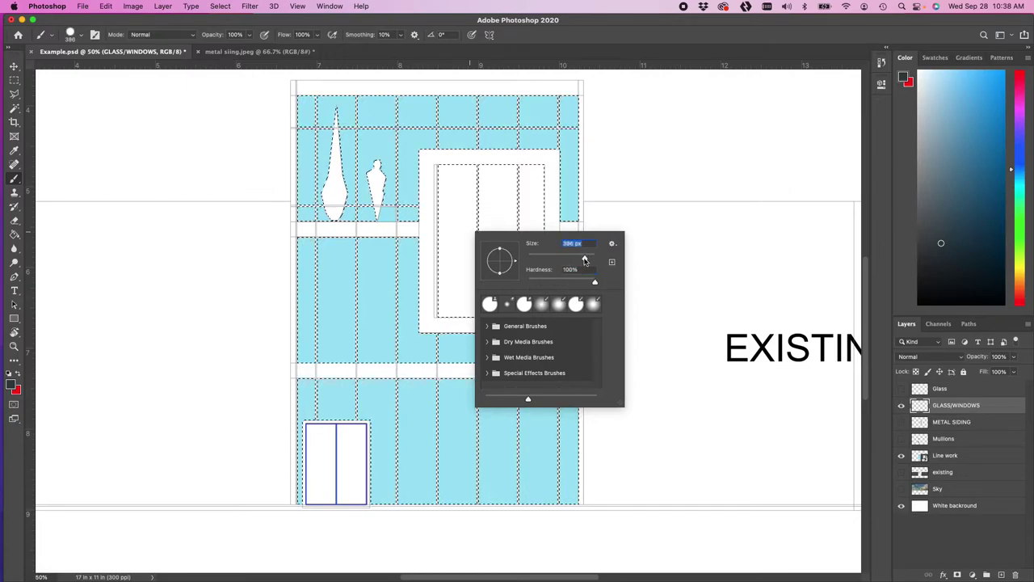
pyautogui.press('Return')
# Step: Paint the selected glass panes on all floors and in the framed window dark slate, using a 396 px brush
pyautogui.moveTo(452, 179)
pyautogui.mouseDown()
pyautogui.moveTo(363, 174)
pyautogui.moveTo(220, 109)
pyautogui.moveTo(511, 86)
pyautogui.moveTo(383, 122)
pyautogui.mouseUp()
pyautogui.rightClick(545, 146)
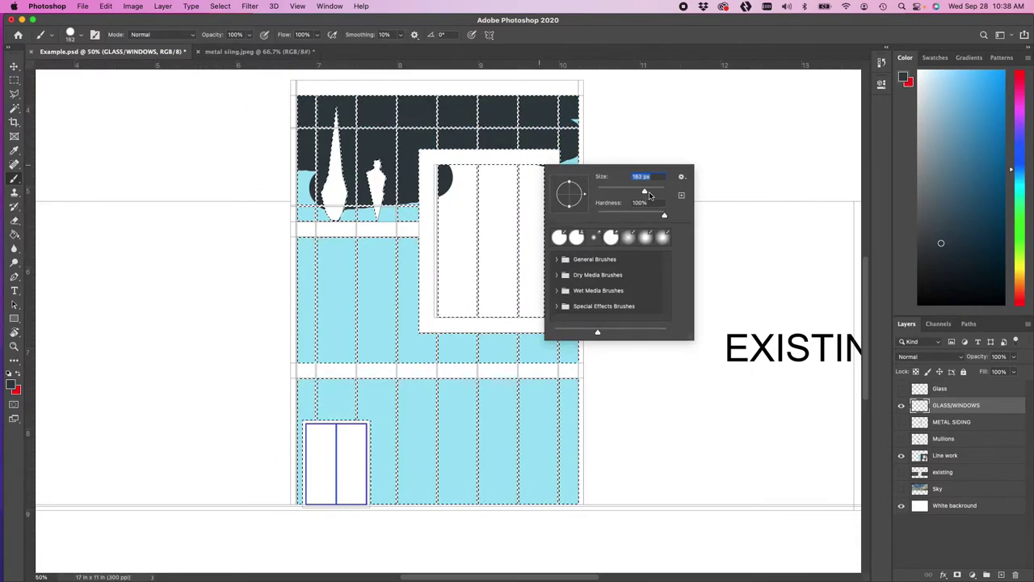
pyautogui.moveTo(640, 195); pyautogui.dragTo(656, 195)
pyautogui.press('Return')
pyautogui.click(261, 213)
pyautogui.moveTo(261, 213)
pyautogui.mouseDown()
pyautogui.moveTo(535, 200)
pyautogui.moveTo(525, 161)
pyautogui.moveTo(510, 173)
pyautogui.moveTo(571, 152)
pyautogui.moveTo(401, 188)
pyautogui.moveTo(409, 229)
pyautogui.moveTo(553, 174)
pyautogui.moveTo(292, 250)
pyautogui.moveTo(349, 338)
pyautogui.moveTo(277, 346)
pyautogui.moveTo(322, 389)
pyautogui.moveTo(539, 377)
pyautogui.moveTo(260, 455)
pyautogui.moveTo(402, 570)
pyautogui.moveTo(365, 547)
pyautogui.moveTo(504, 441)
pyautogui.moveTo(532, 438)
pyautogui.moveTo(622, 208)
pyautogui.mouseUp()
pyautogui.press('super+r')
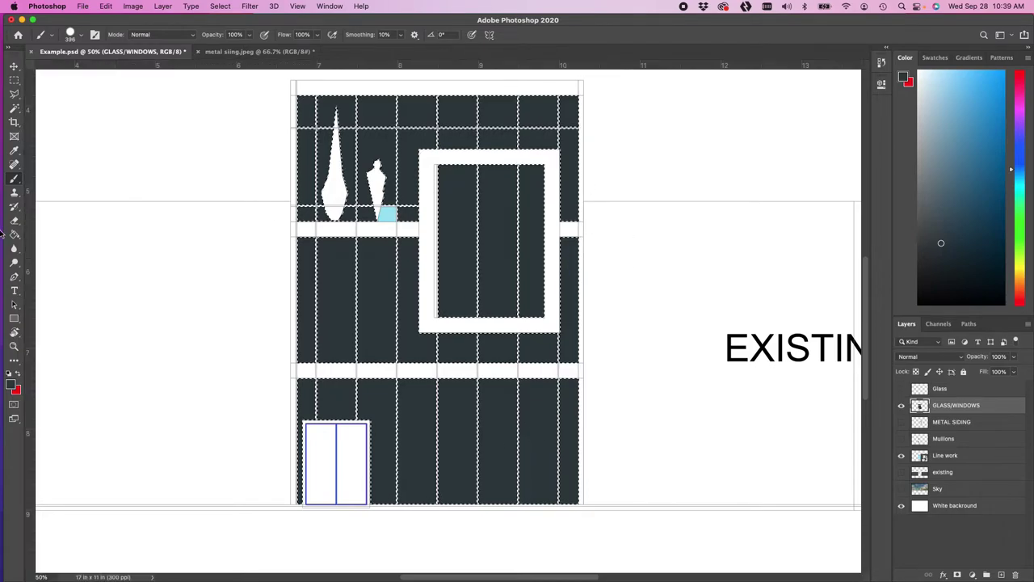
# Step: Select the glass panes from the Line work layer, including the missed blue pane beside the smaller white figure
pyautogui.click(14, 108)
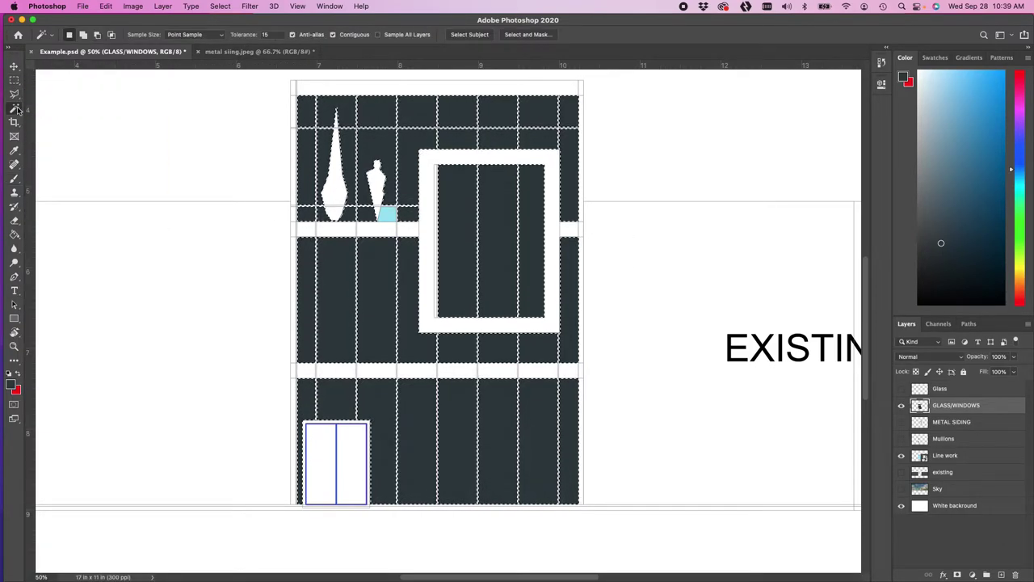
pyautogui.click(388, 214)
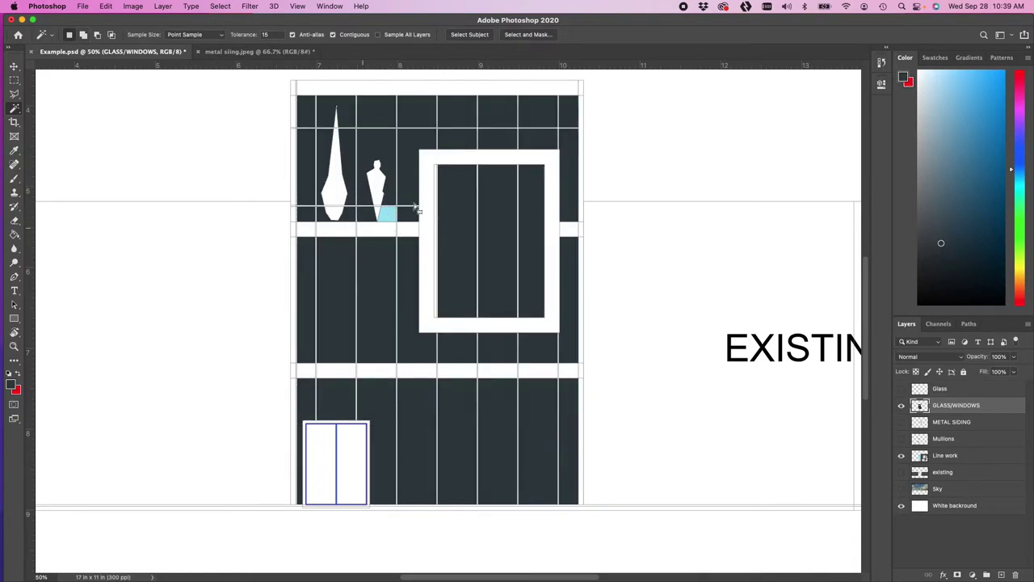
pyautogui.press('super+equal')
pyautogui.press('super+equal')
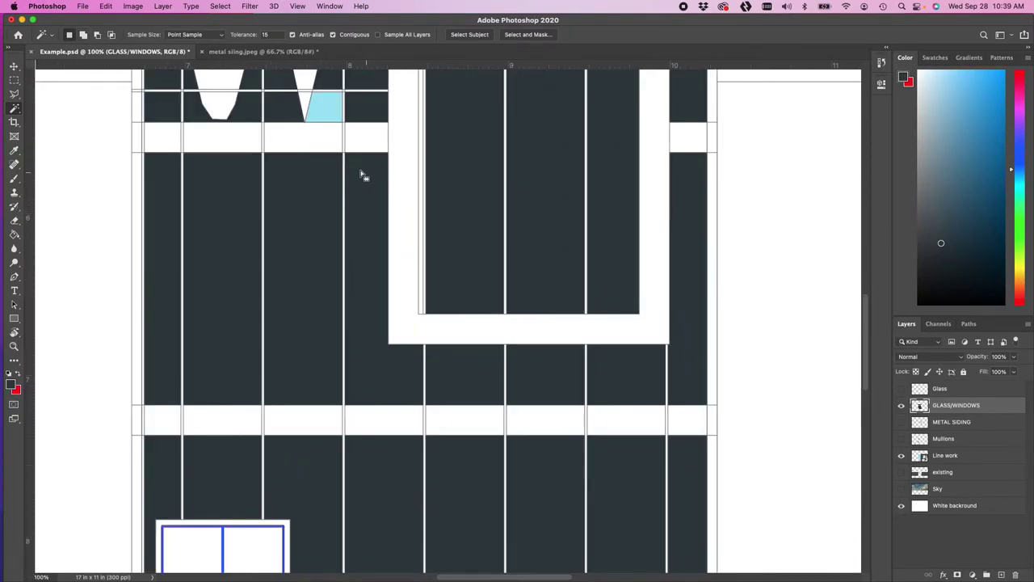
pyautogui.click(335, 156)
pyautogui.scroll(1, 335, 156)
pyautogui.scroll(5, 336, 156)
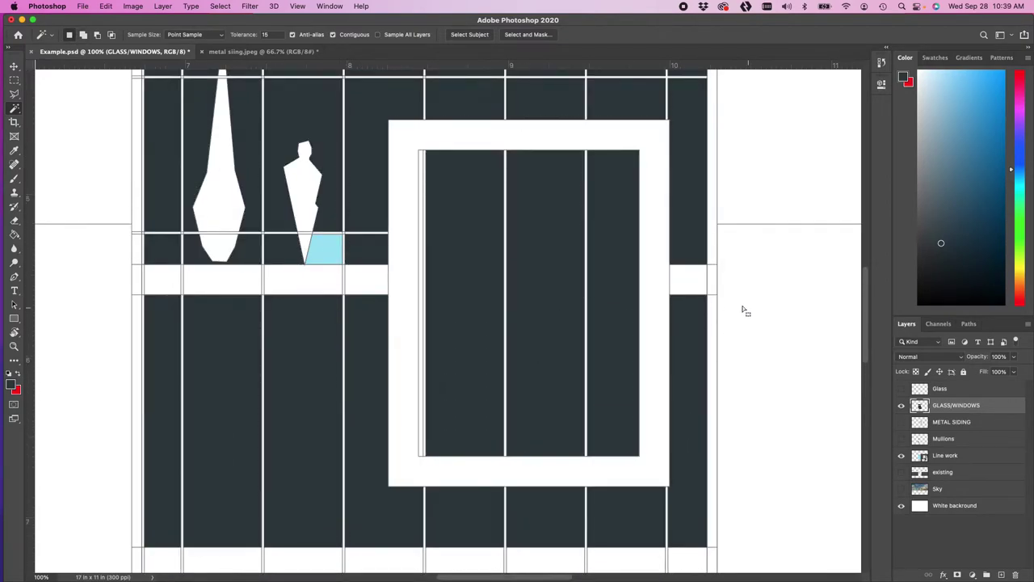
pyautogui.click(947, 459)
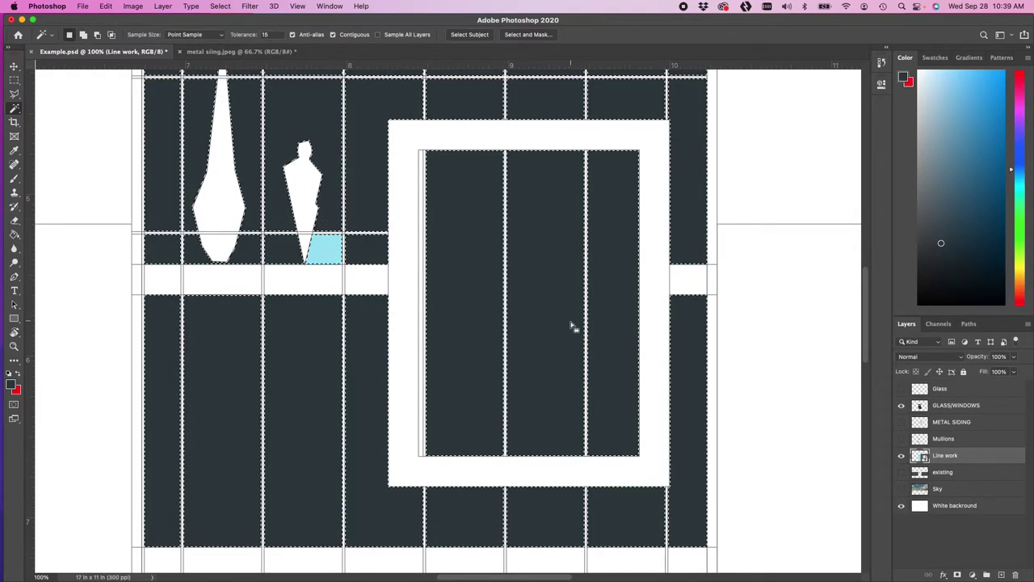
# Step: Fill the missed pane with dark slate on the GLASS/WINDOWS layer and clear the selection
pyautogui.press('b')
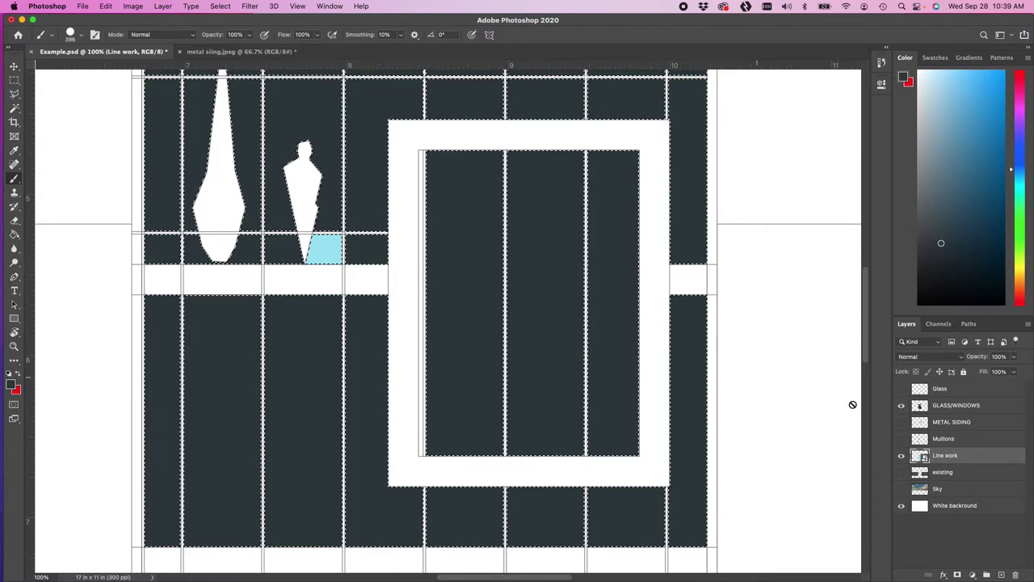
pyautogui.click(956, 408)
pyautogui.press('Delete')
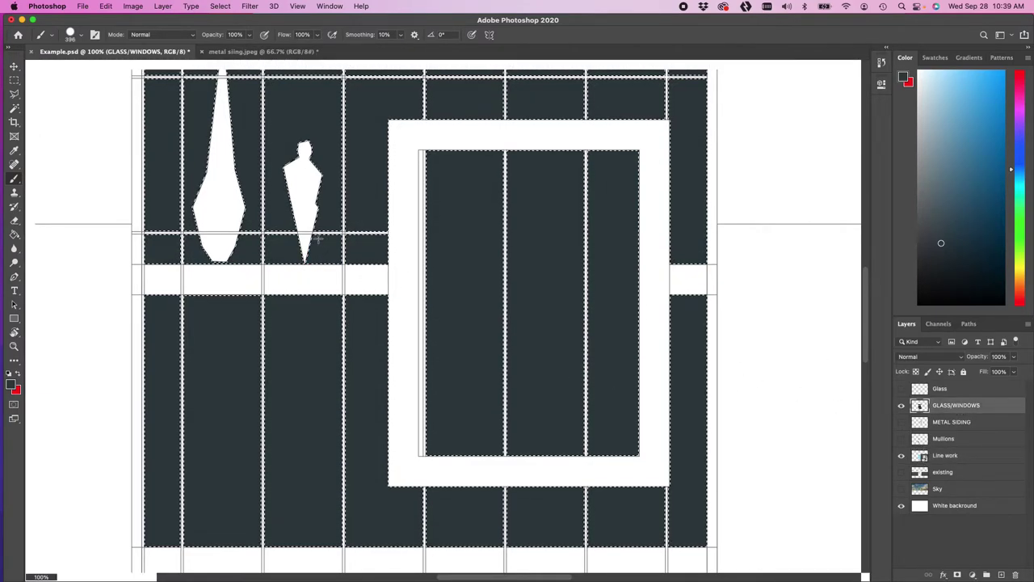
pyautogui.press('super+d')
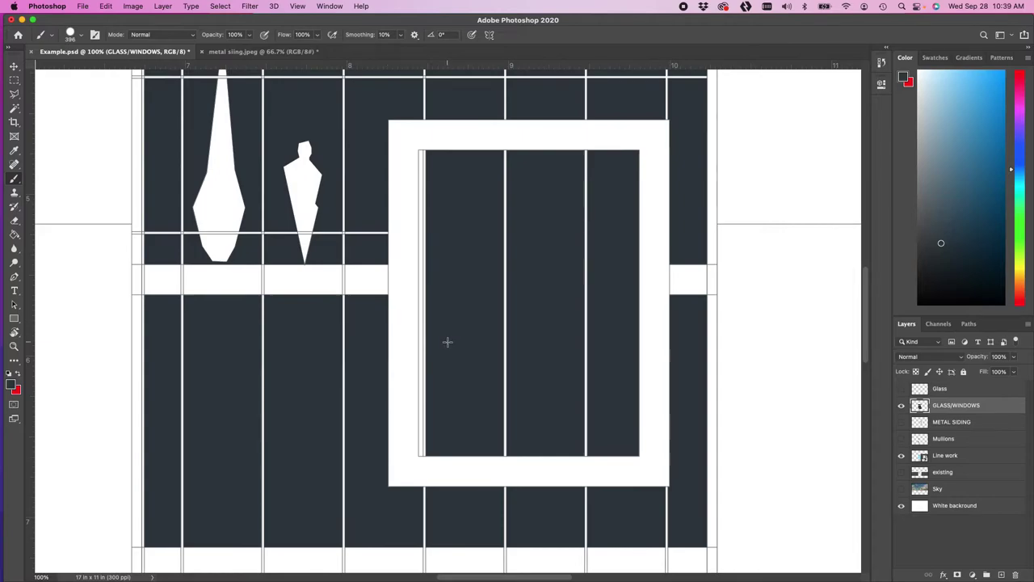
pyautogui.press('super+minus')
pyautogui.press('super+minus')
pyautogui.press('super+plus')
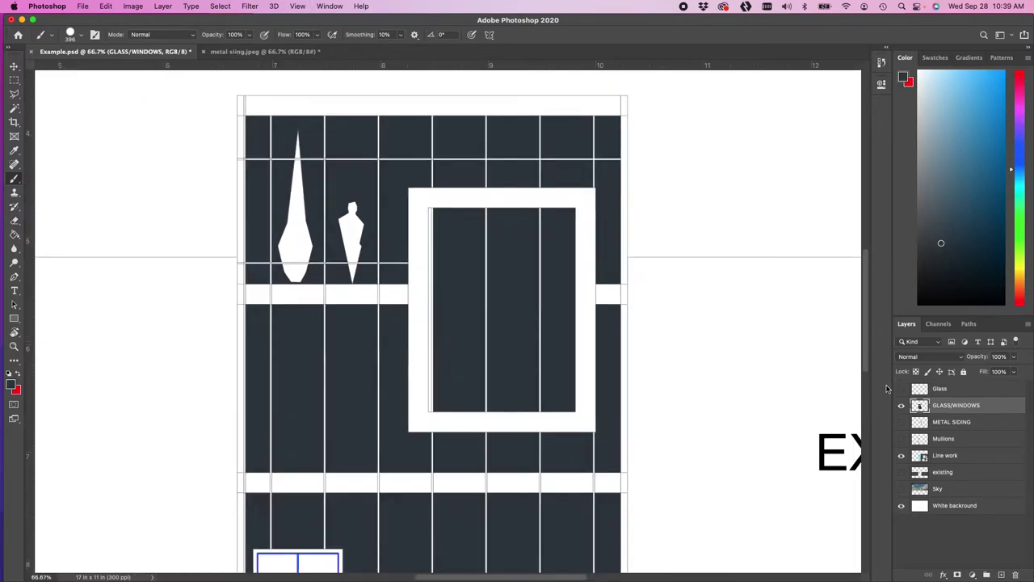
# Step: Show the METAL SIDING and Mullions layers
pyautogui.click(902, 423)
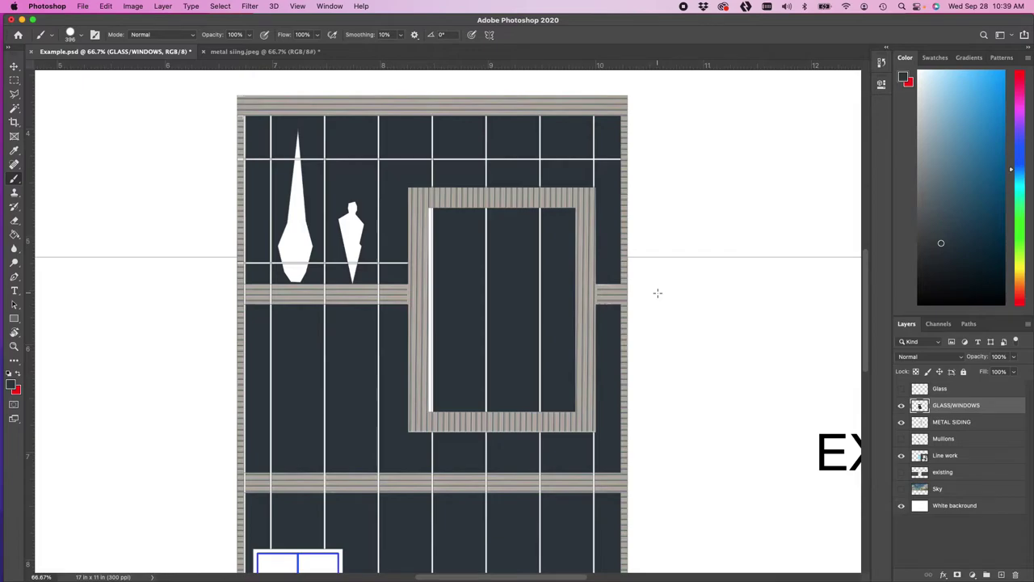
pyautogui.click(902, 437)
# Step: Lighten the Mullions layer with a Brightness/Contrast adjustment, setting brightness to 98 and raising the contrast
pyautogui.click(941, 439)
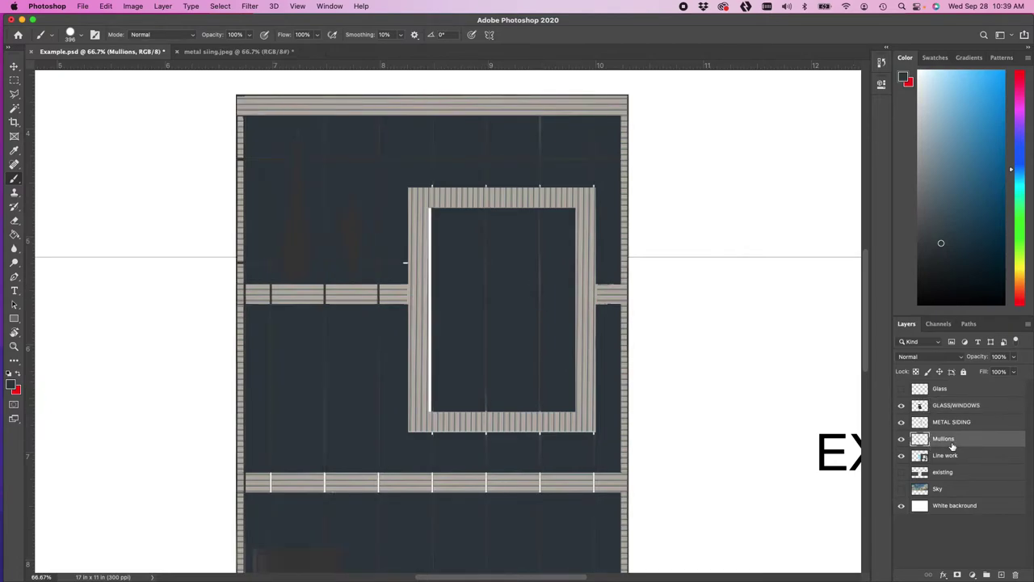
pyautogui.click(134, 7)
pyautogui.moveTo(150, 36)
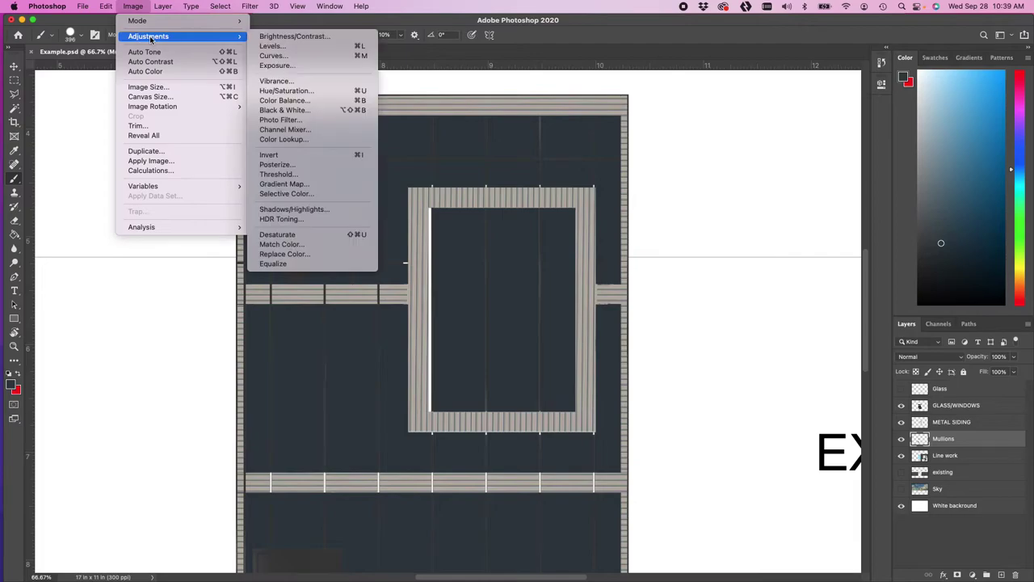
pyautogui.click(283, 36)
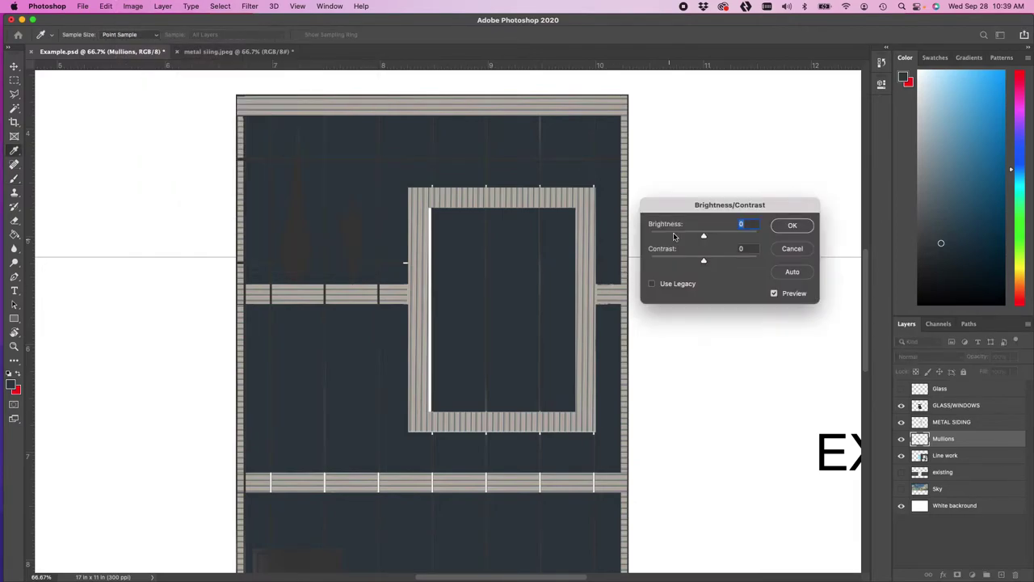
pyautogui.moveTo(704, 239); pyautogui.dragTo(726, 262)
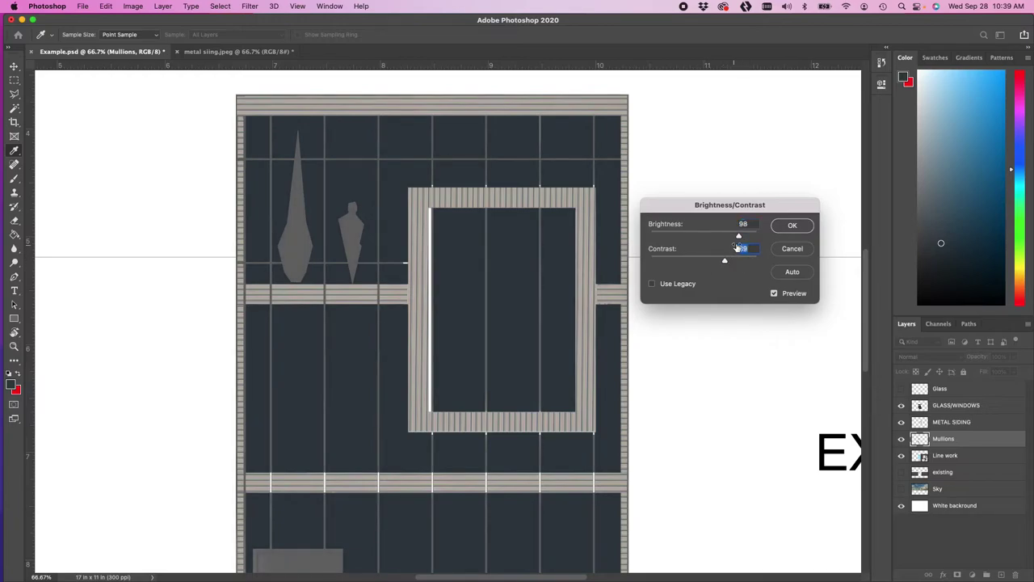
pyautogui.click(791, 226)
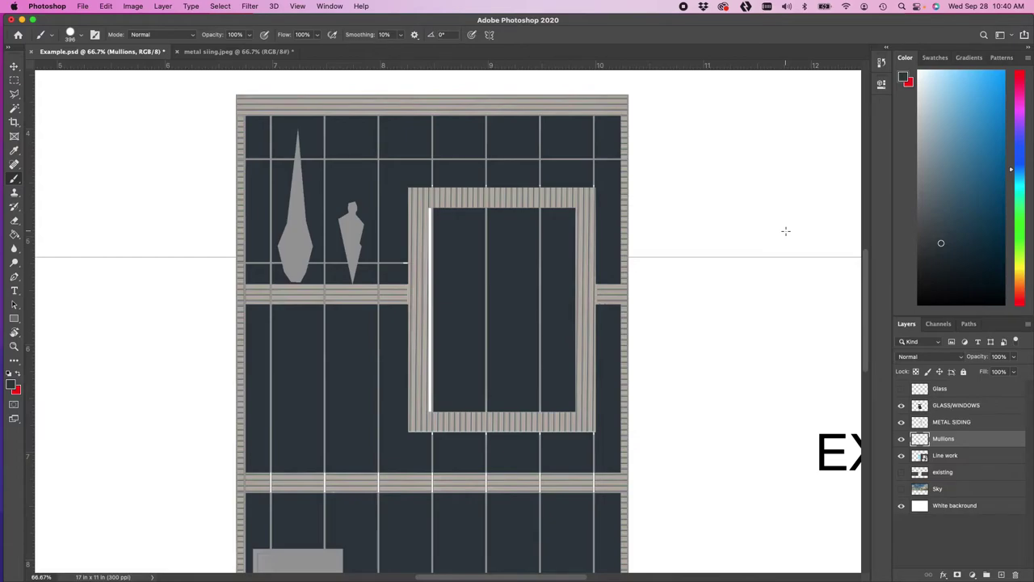
# Step: Show the Sky, existing and Glass layers together with the building elevation
pyautogui.scroll(-2, 746, 307)
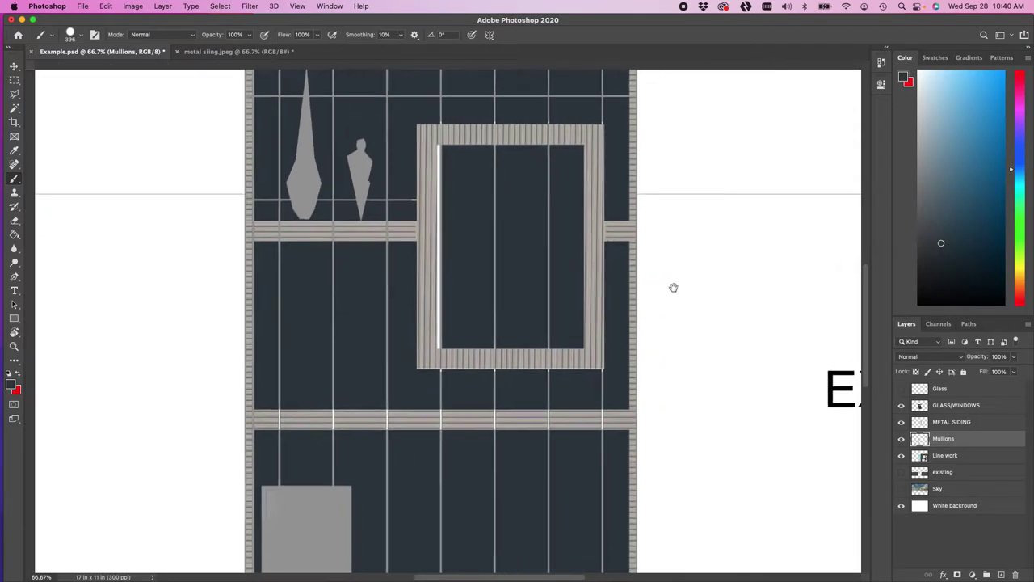
pyautogui.press('super+minus')
pyautogui.press('super+minus')
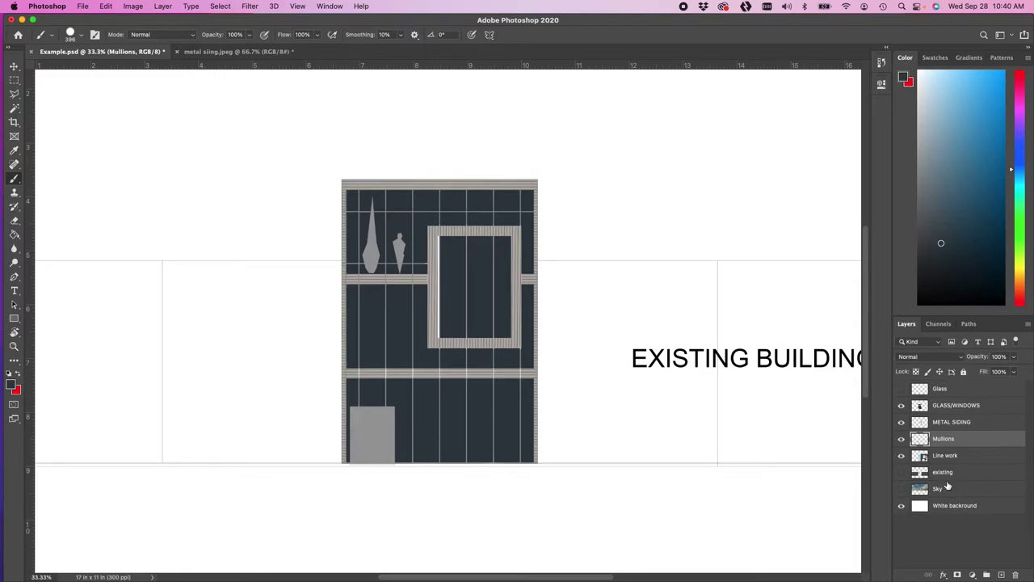
pyautogui.click(901, 489)
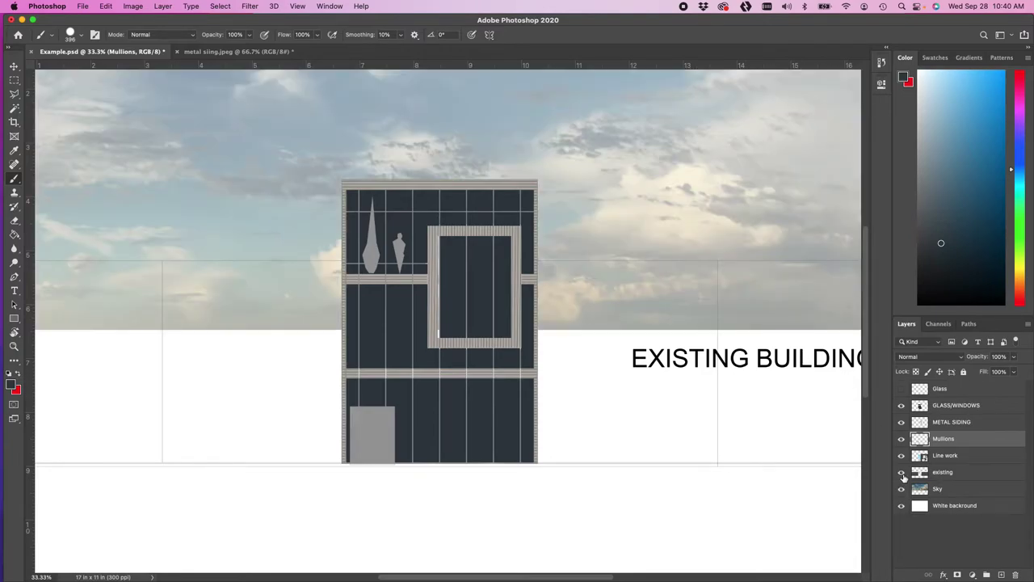
pyautogui.click(902, 473)
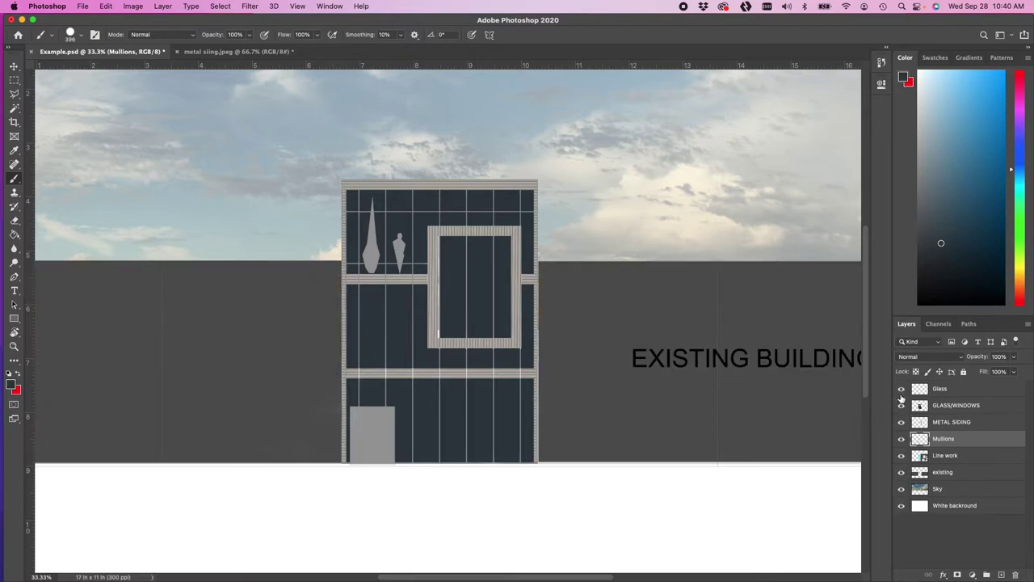
# Step: Toggle the visibility of the Glass layer to check its content, and delete that layer
pyautogui.click(942, 391)
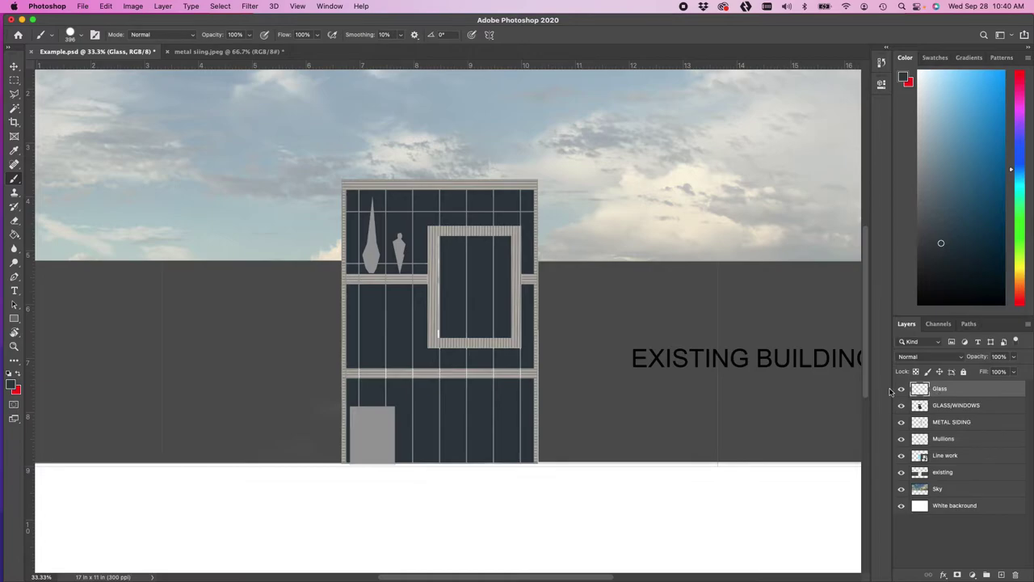
pyautogui.click(902, 389)
pyautogui.click(902, 391)
pyautogui.rightClick(929, 394)
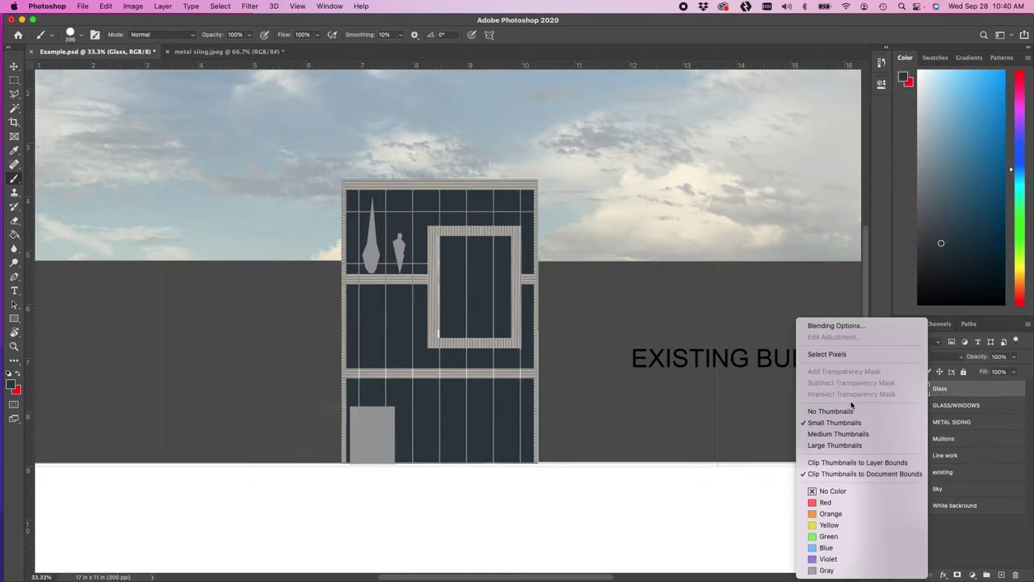
pyautogui.click(966, 402)
pyautogui.rightClick(955, 391)
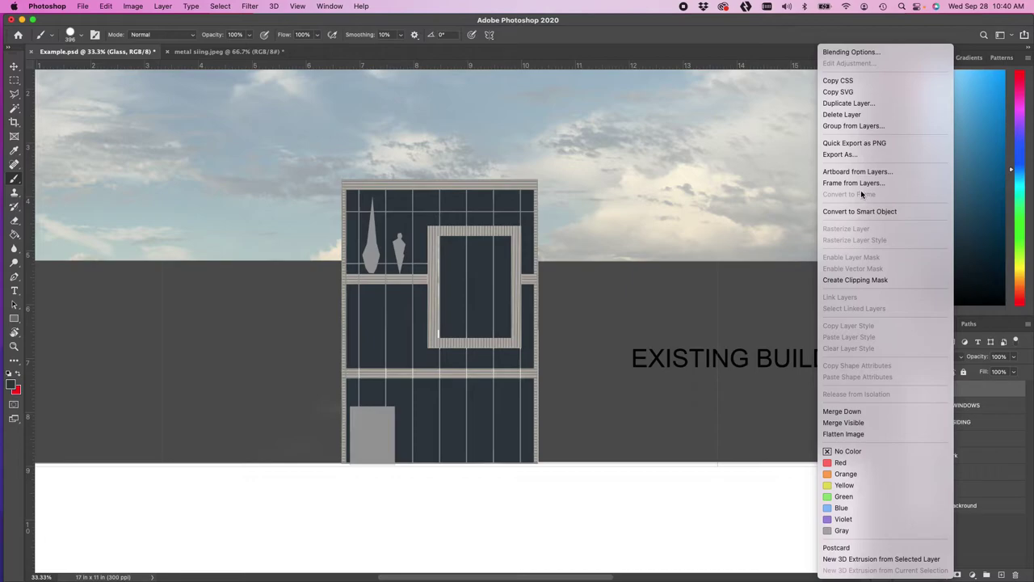
pyautogui.click(847, 114)
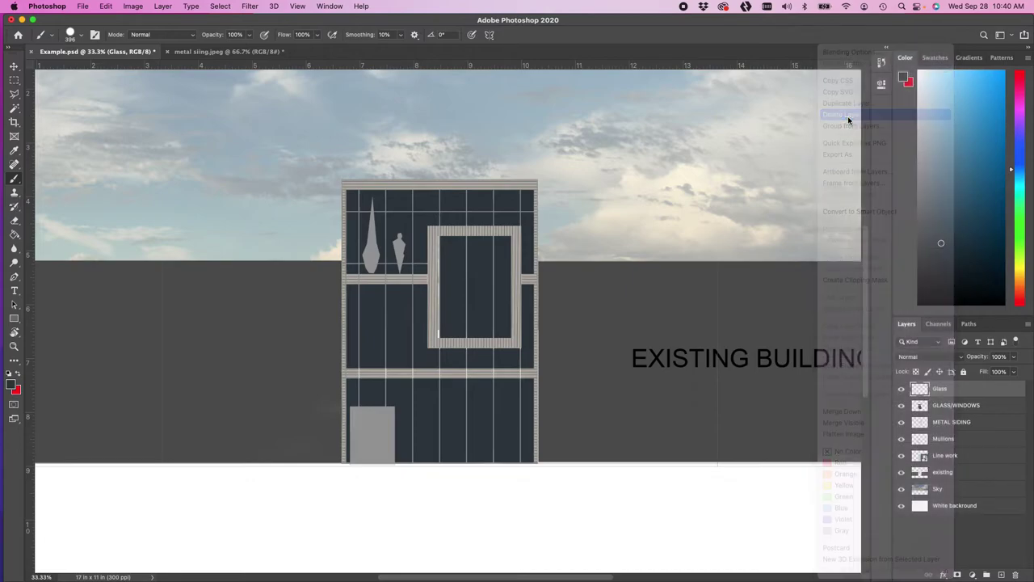
pyautogui.click(525, 205)
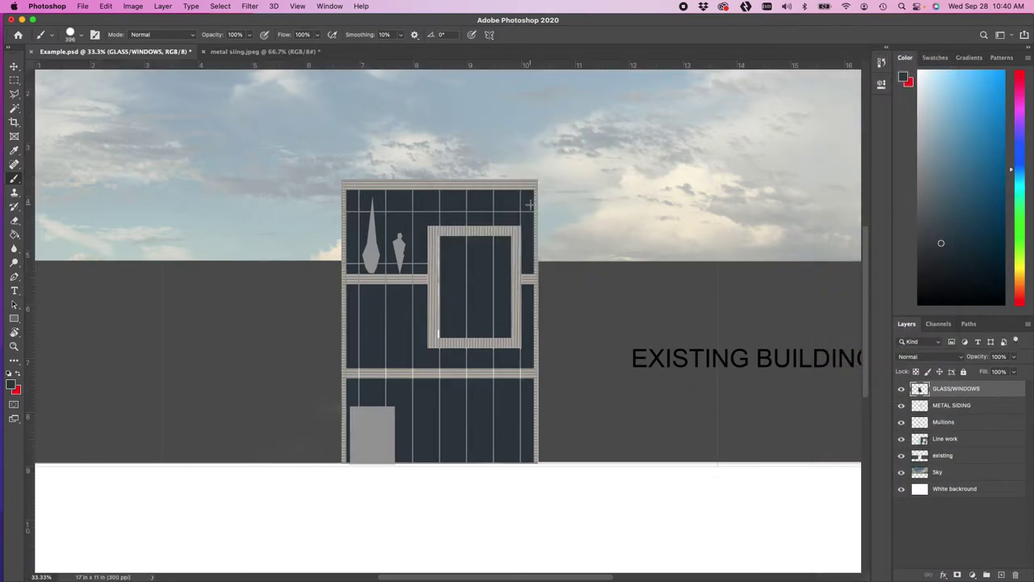
# Step: Make the Sky layer active and hide every layer from GLASS/WINDOWS down to existing
pyautogui.press('super+equal')
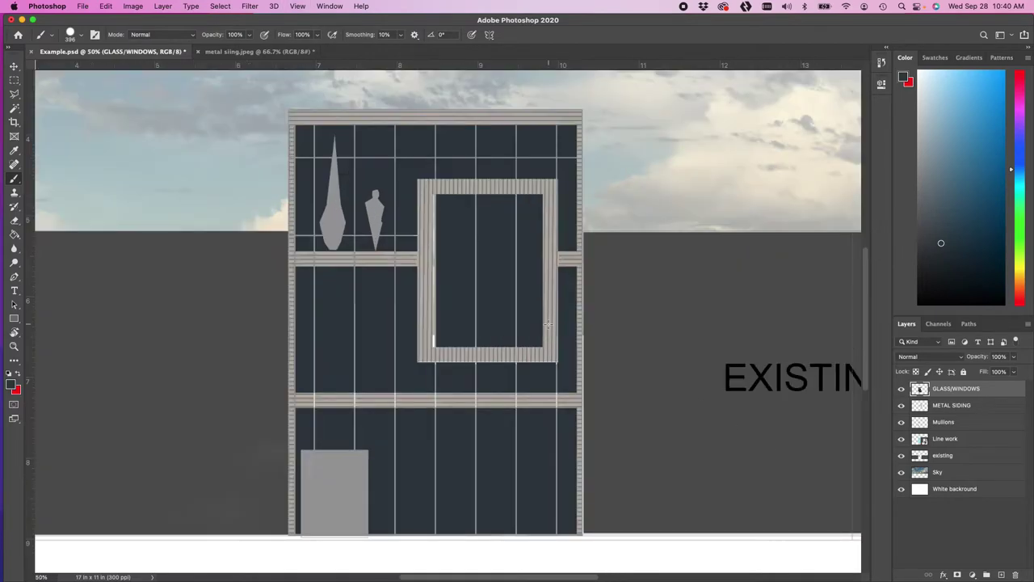
pyautogui.moveTo(589, 278); pyautogui.dragTo(625, 344)
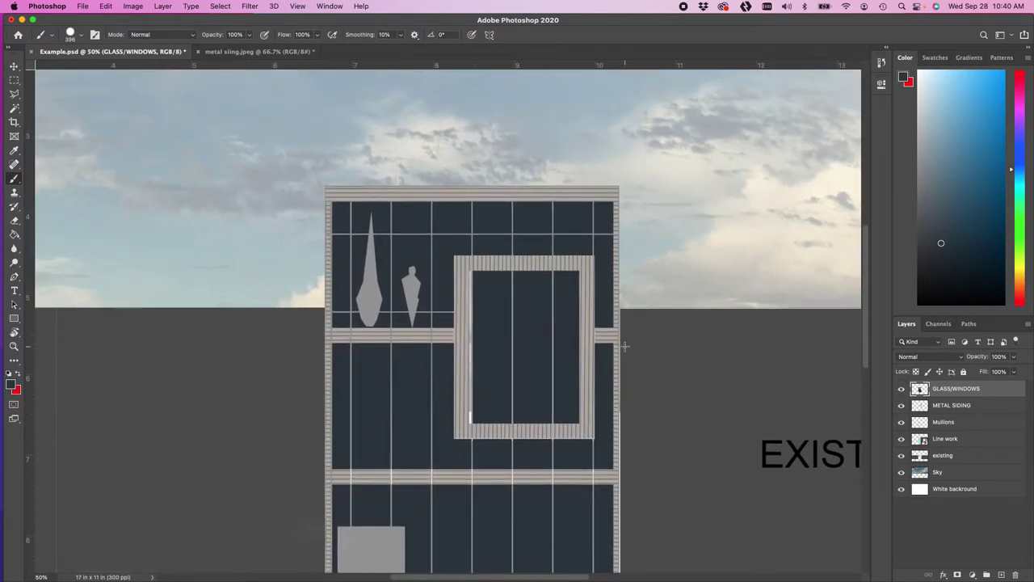
pyautogui.press('super+minus')
pyautogui.press('super+minus')
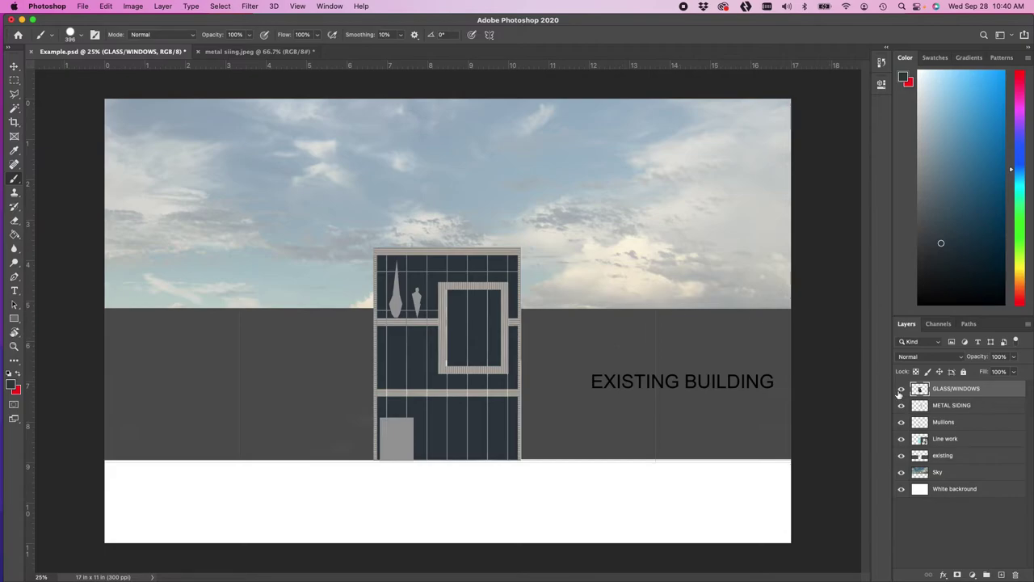
pyautogui.click(939, 475)
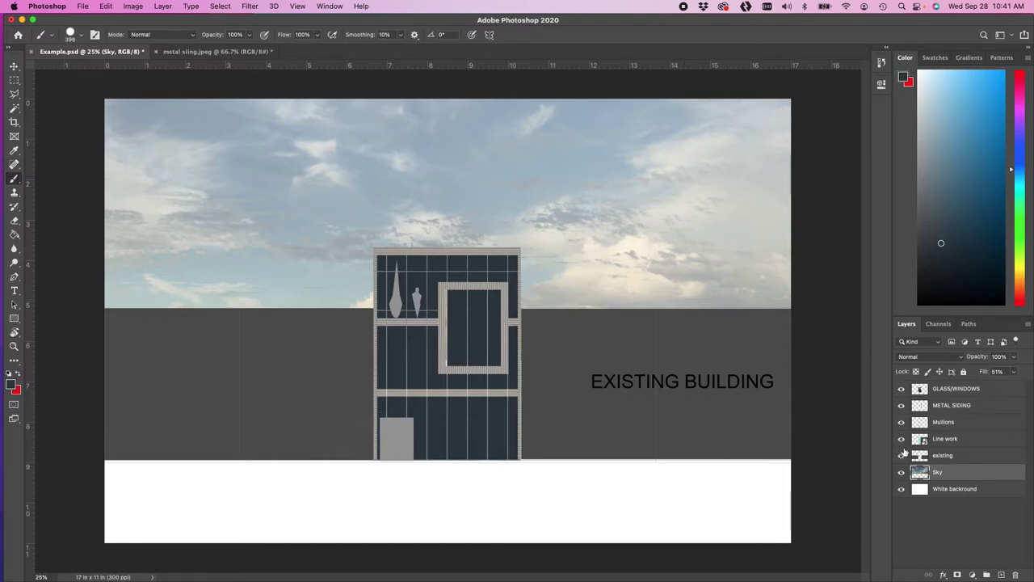
pyautogui.moveTo(902, 455); pyautogui.dragTo(902, 397)
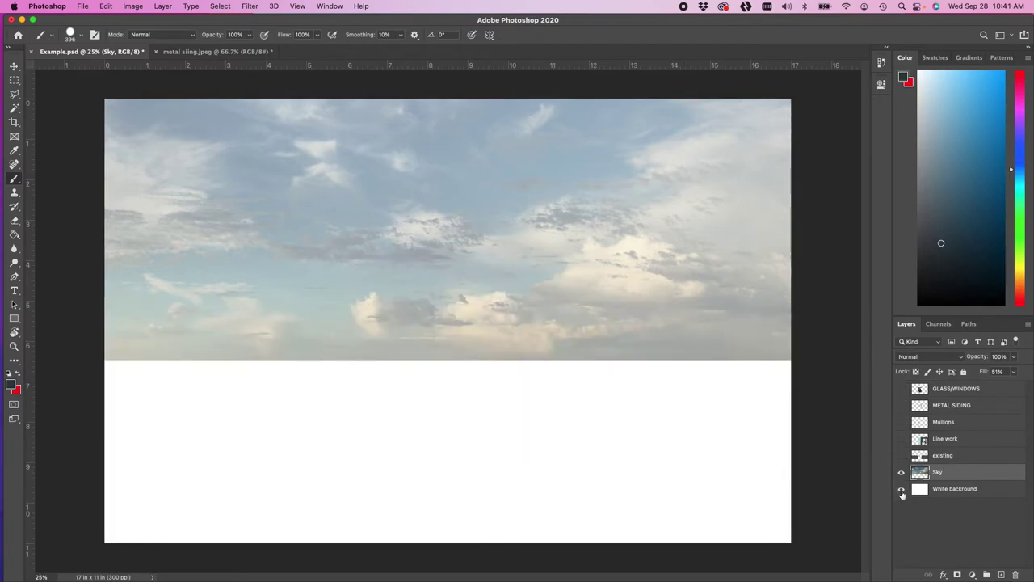
# Step: Copy a tall, roughly building-sized rectangle of the sky to a new layer, with the Line work and GLASS/WINDOWS layers shown
pyautogui.click(13, 80)
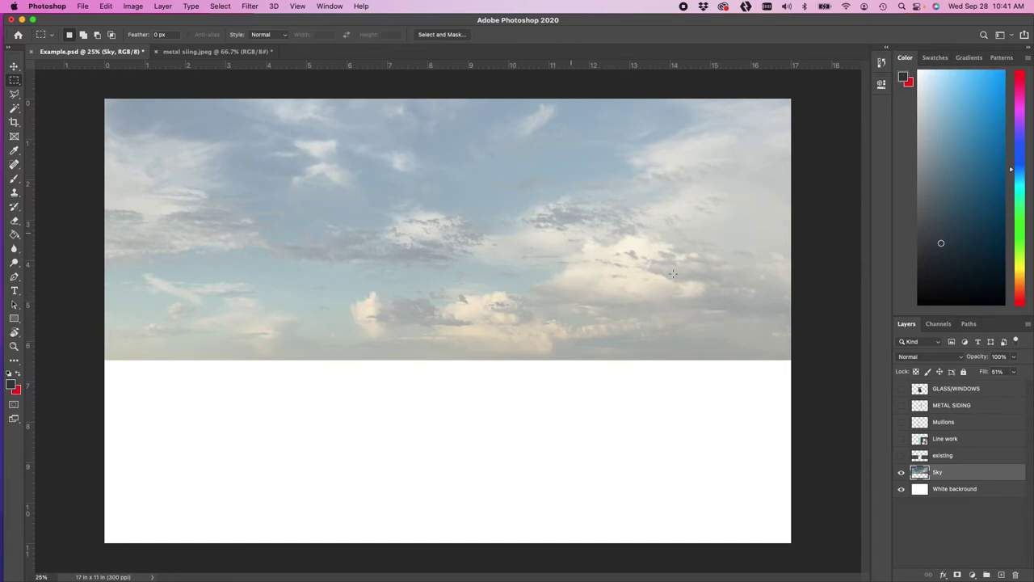
pyautogui.moveTo(482, 209); pyautogui.dragTo(481, 102)
pyautogui.click(902, 439)
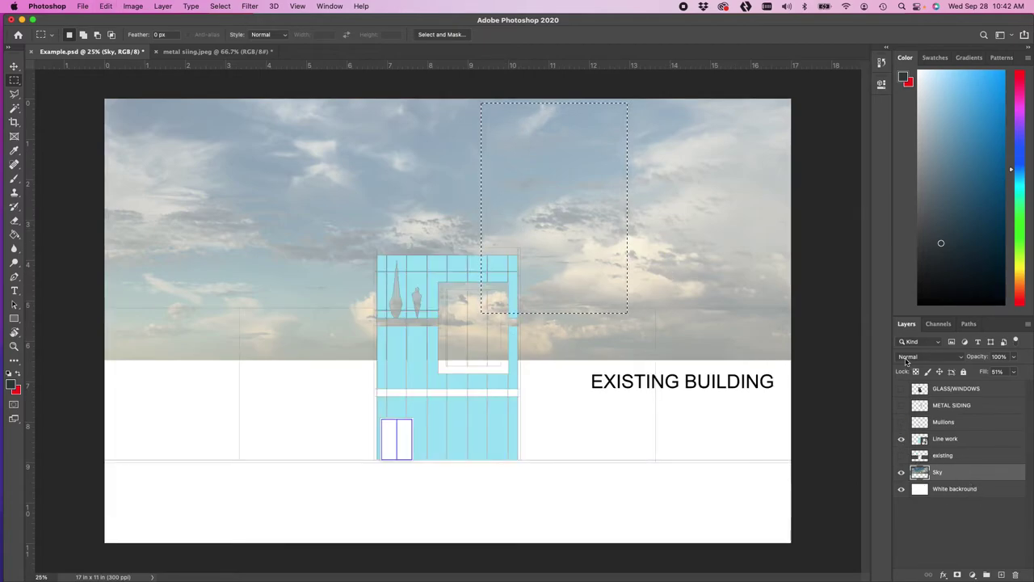
pyautogui.click(902, 388)
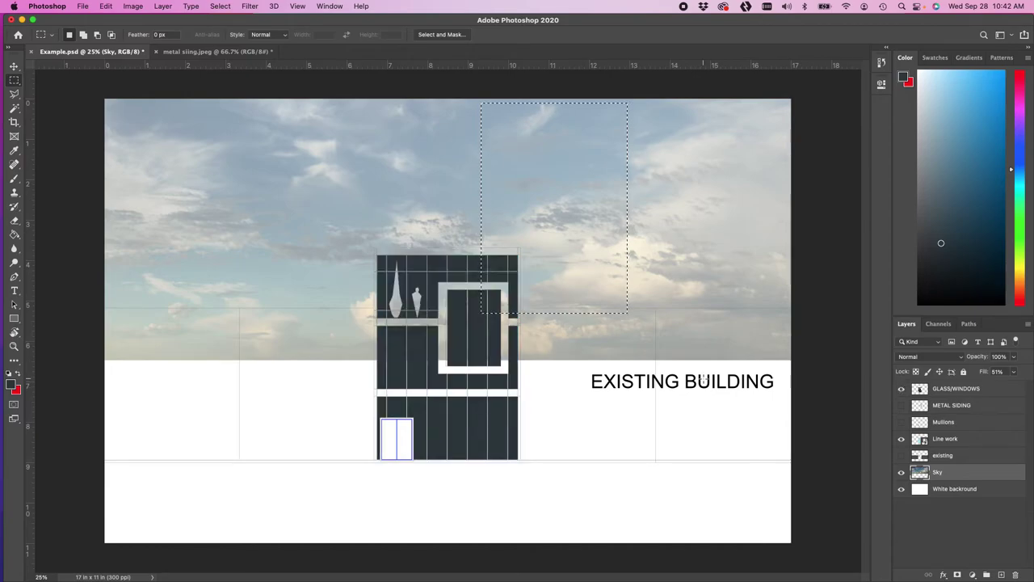
pyautogui.hotkey('ctrl', 'j')
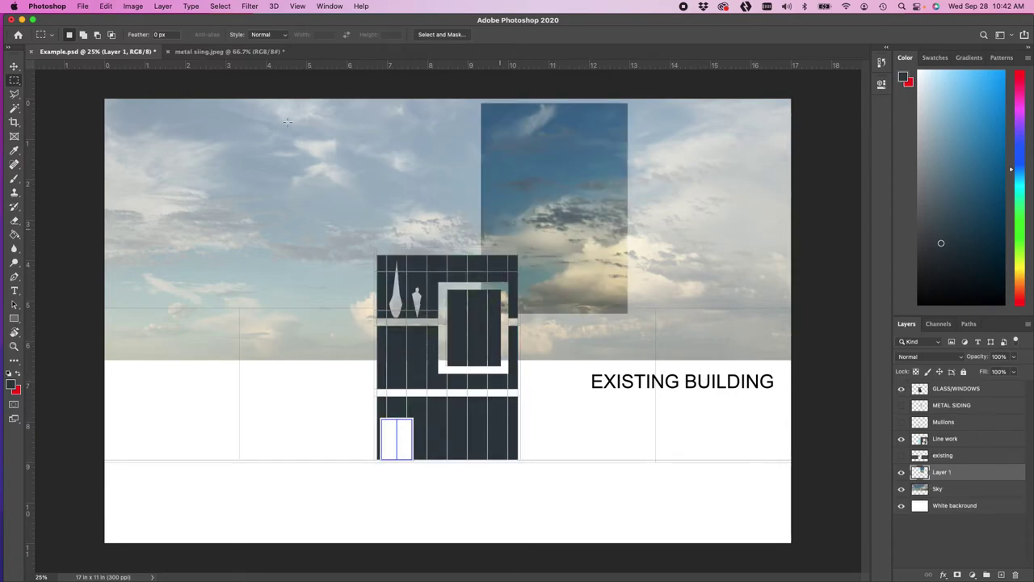
# Step: Move the copied sky patch over the building so that it lies behind the dark glass panes
pyautogui.click(13, 67)
pyautogui.moveTo(552, 169); pyautogui.dragTo(457, 312)
pyautogui.press('super+equal')
pyautogui.press('super+equal')
pyautogui.press('super+equal')
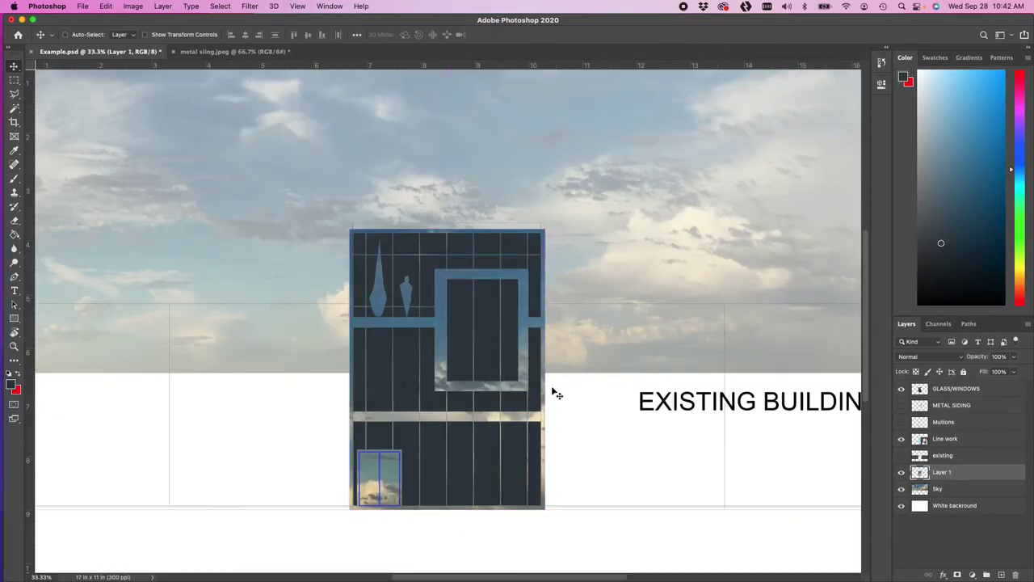
pyautogui.scroll(-2, 517, 339)
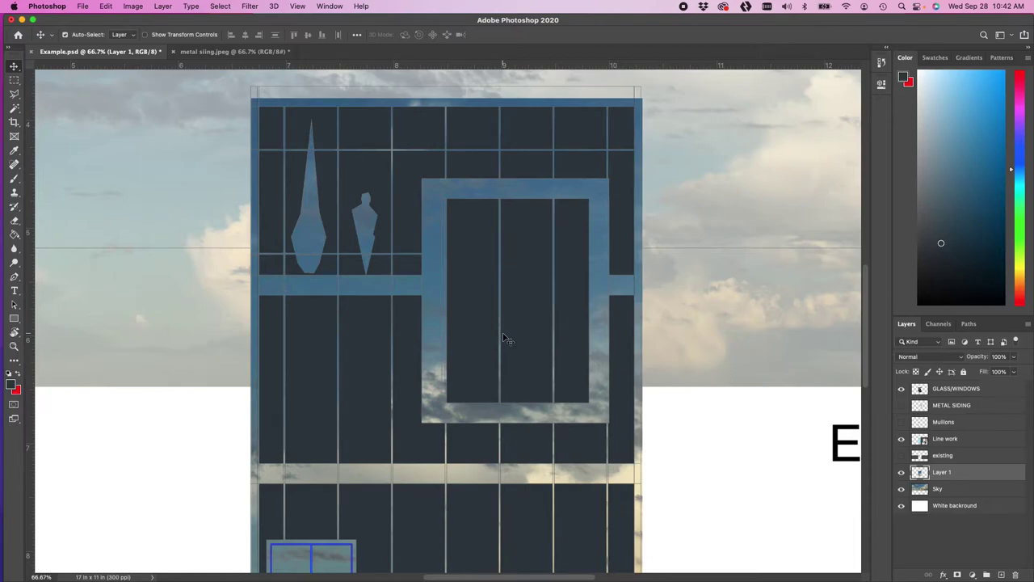
# Step: Flip the sky patch horizontally with Free Transform
pyautogui.press('super+t')
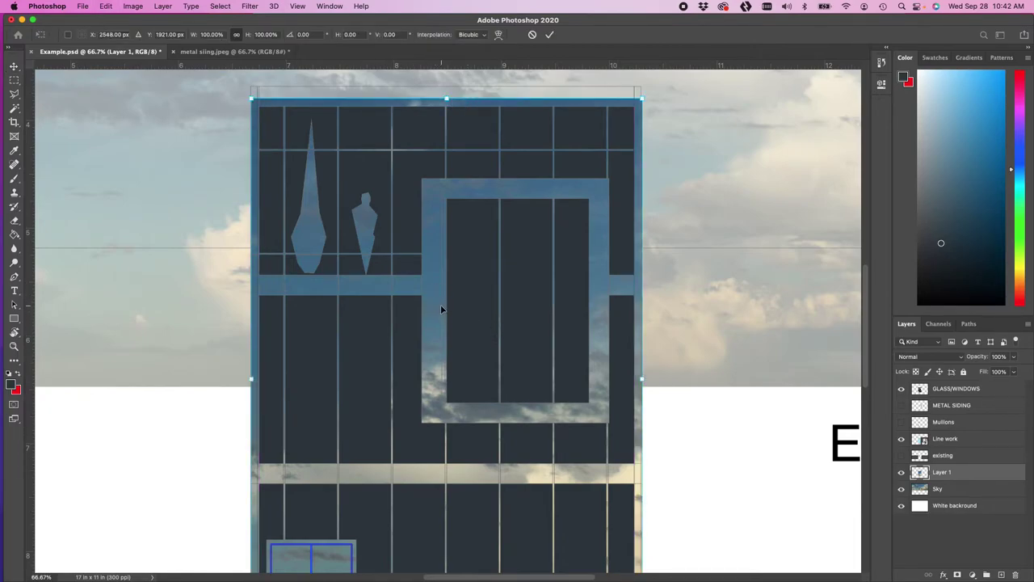
pyautogui.rightClick(441, 308)
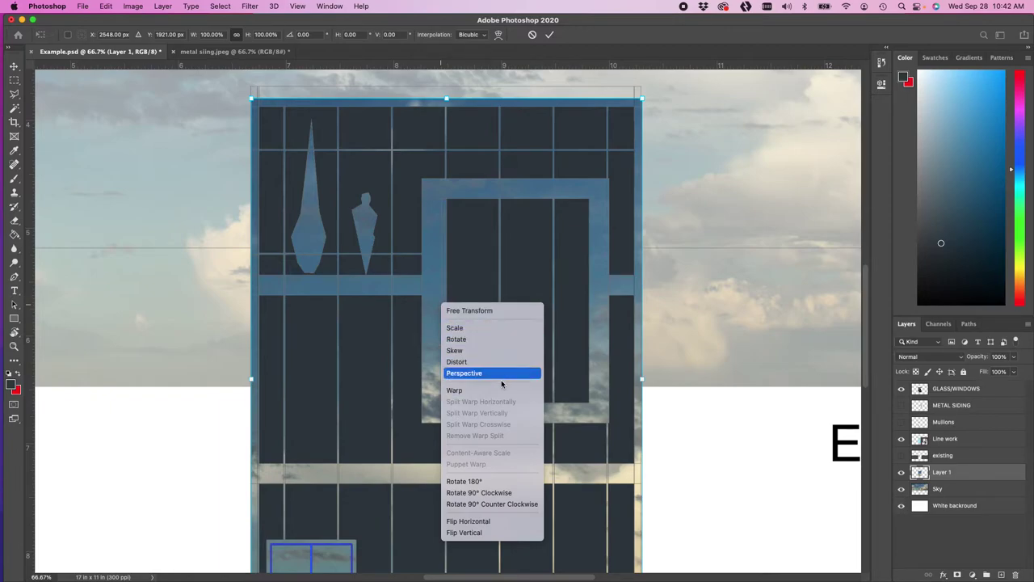
pyautogui.click(479, 522)
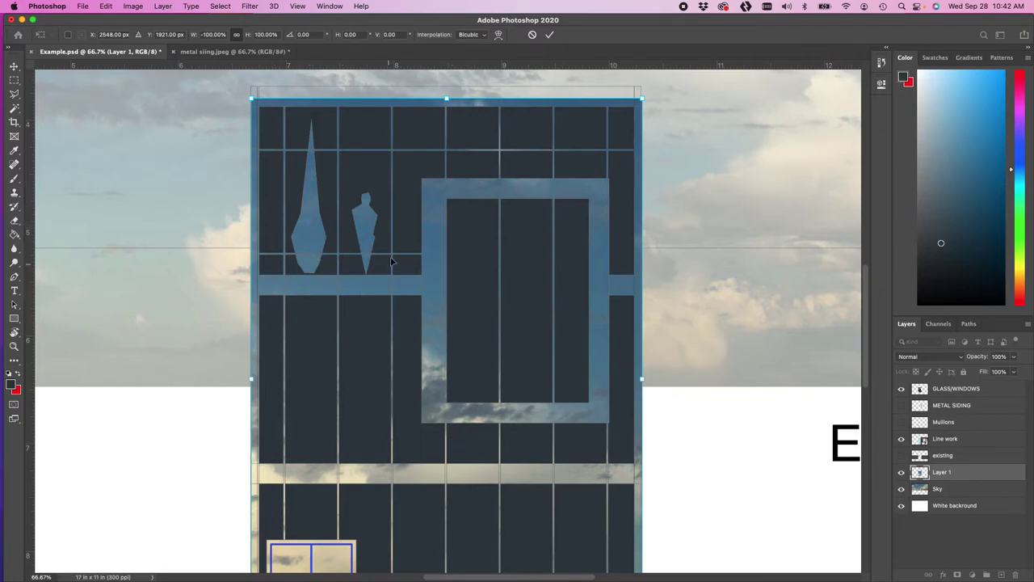
pyautogui.scroll(-1, 392, 261)
pyautogui.scroll(-8, 435, 343)
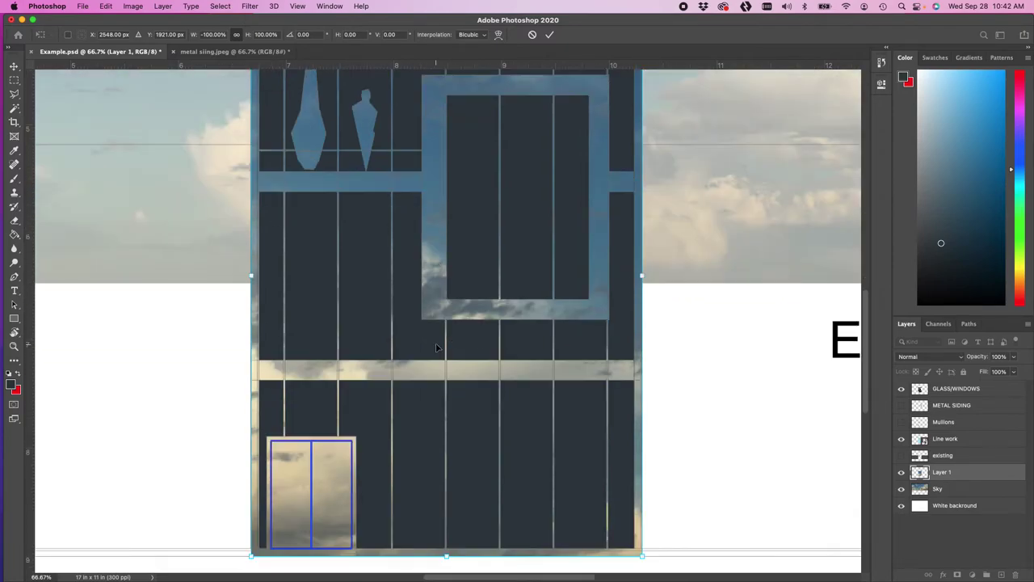
# Step: Scale the flipped sky patch to 119.88% so it extends past the building's edges, and apply the transform
pyautogui.scroll(3, 436, 343)
pyautogui.keyDown('alt'); pyautogui.scroll(-2, 435, 346); pyautogui.keyUp('alt')
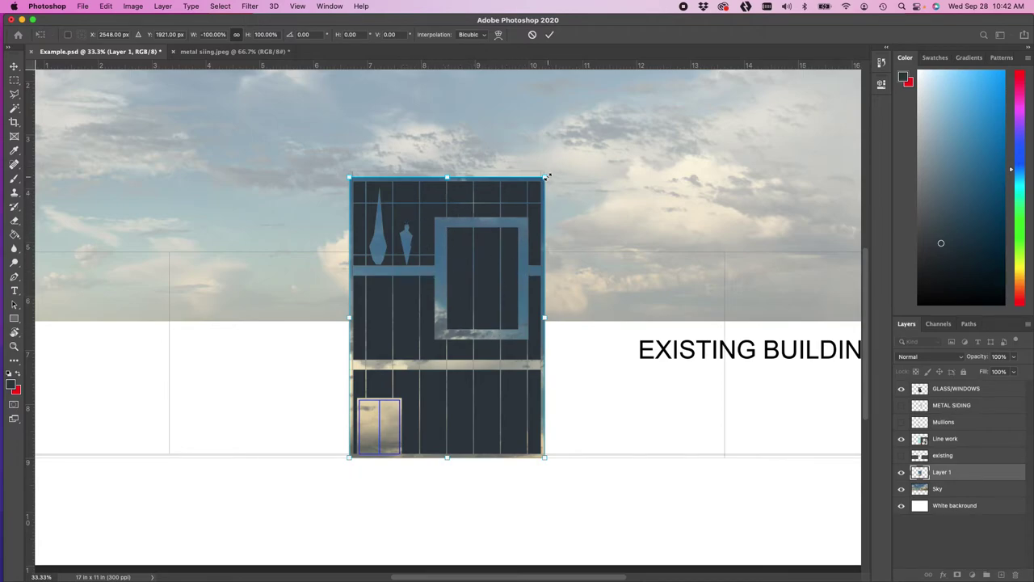
pyautogui.moveTo(545, 177)
pyautogui.mouseDown()
pyautogui.moveTo(583, 122)
pyautogui.moveTo(543, 185)
pyautogui.mouseUp()
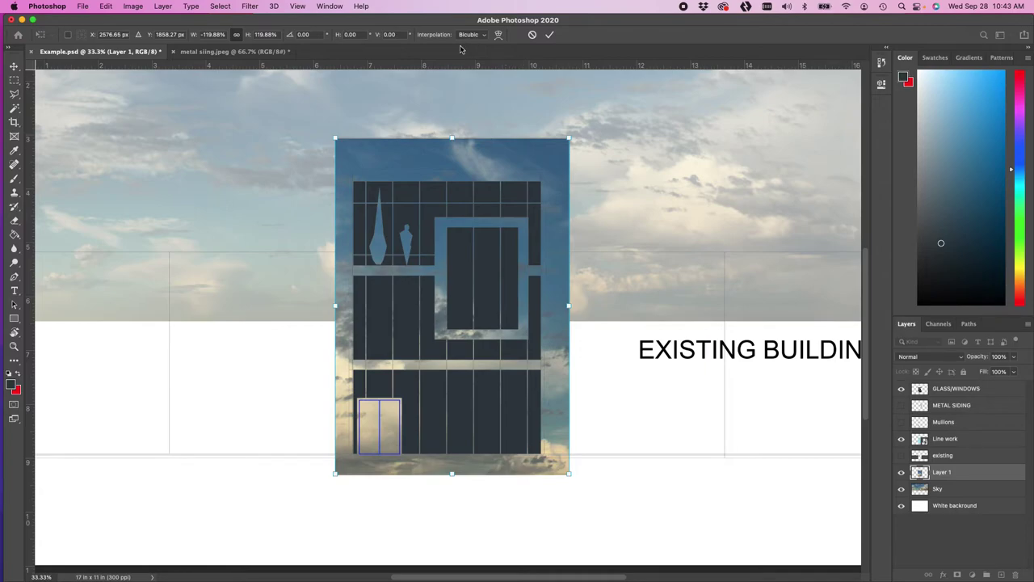
pyautogui.press('Return')
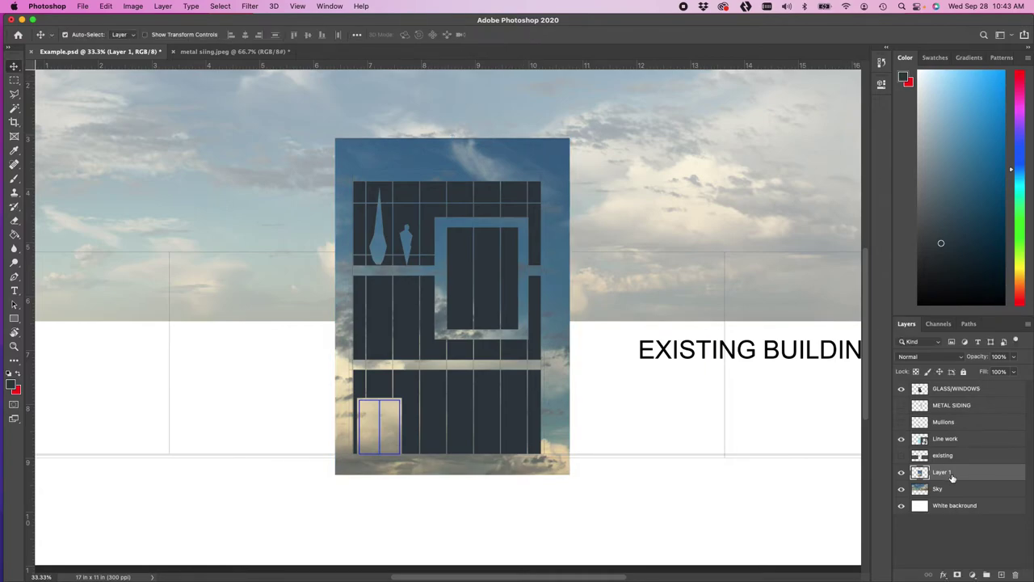
# Step: Rename the sky patch layer as SKY RELECTION and place it directly below the GLASS/WINDOWS layer
pyautogui.write('SKY RELECTION')
pyautogui.click(969, 548)
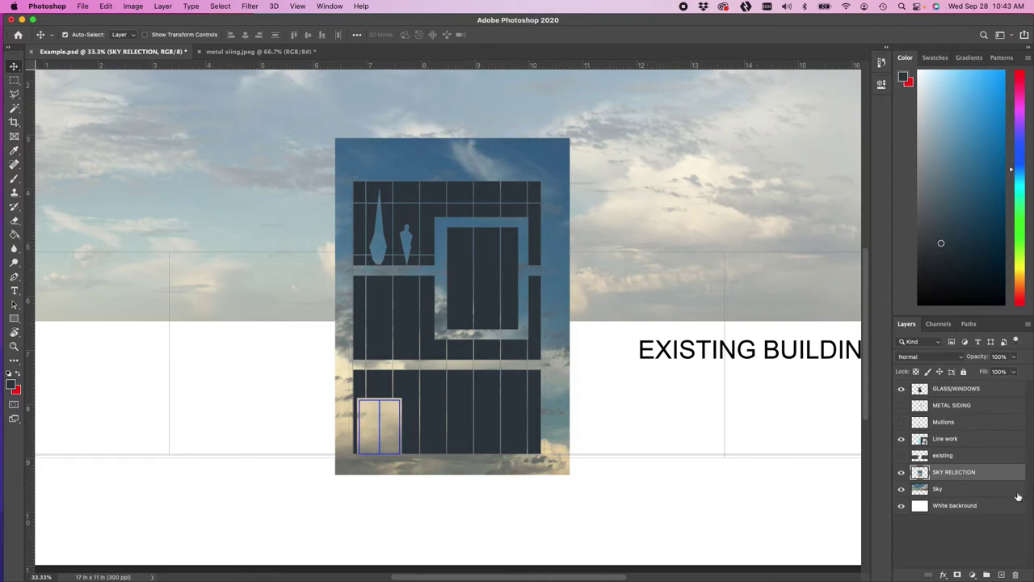
pyautogui.moveTo(970, 475); pyautogui.dragTo(952, 409)
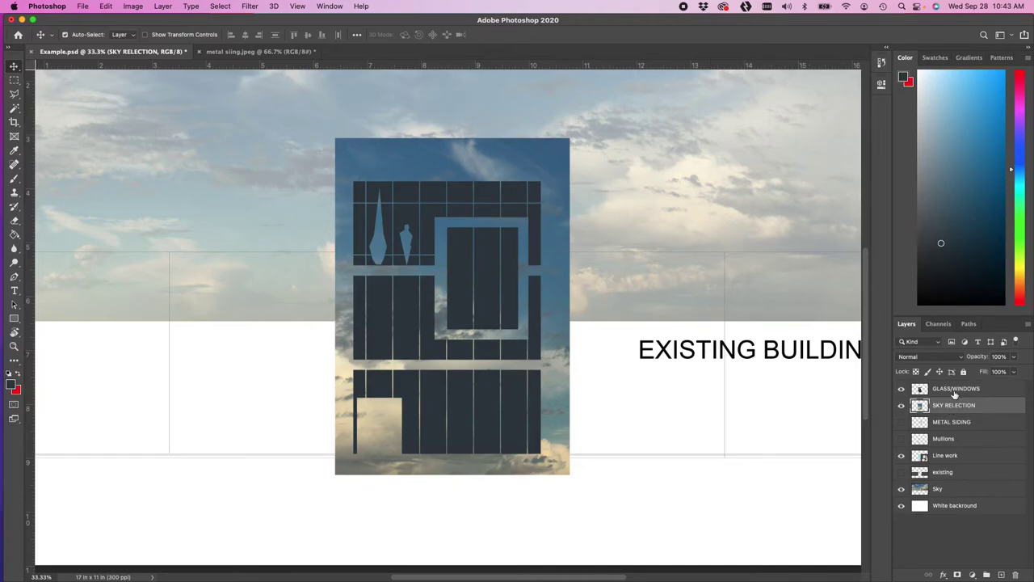
# Step: Hide the Line work, Sky and white background layers and make the GLASS/WINDOWS layer active
pyautogui.moveTo(902, 456); pyautogui.dragTo(904, 507)
pyautogui.click(945, 390)
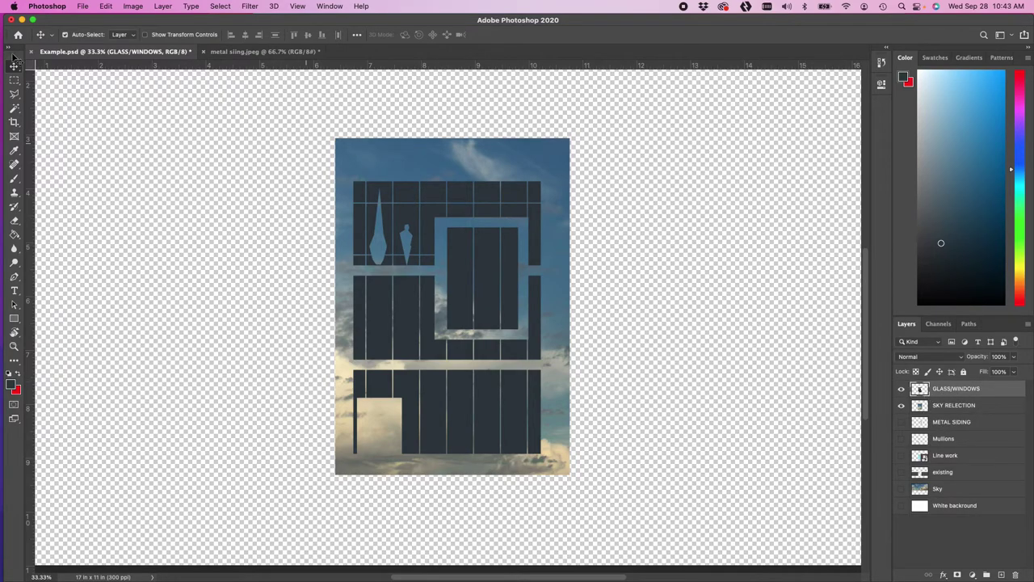
# Step: Use the Magic Wand on the GLASS/WINDOWS layer to select the empty area surrounding the window panes
pyautogui.click(14, 107)
pyautogui.click(16, 110)
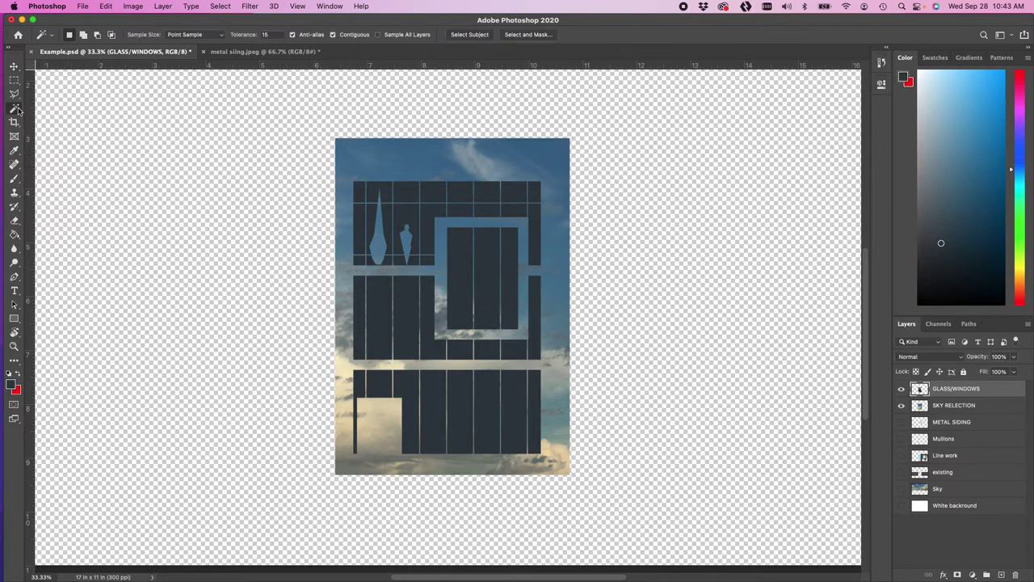
pyautogui.click(215, 261)
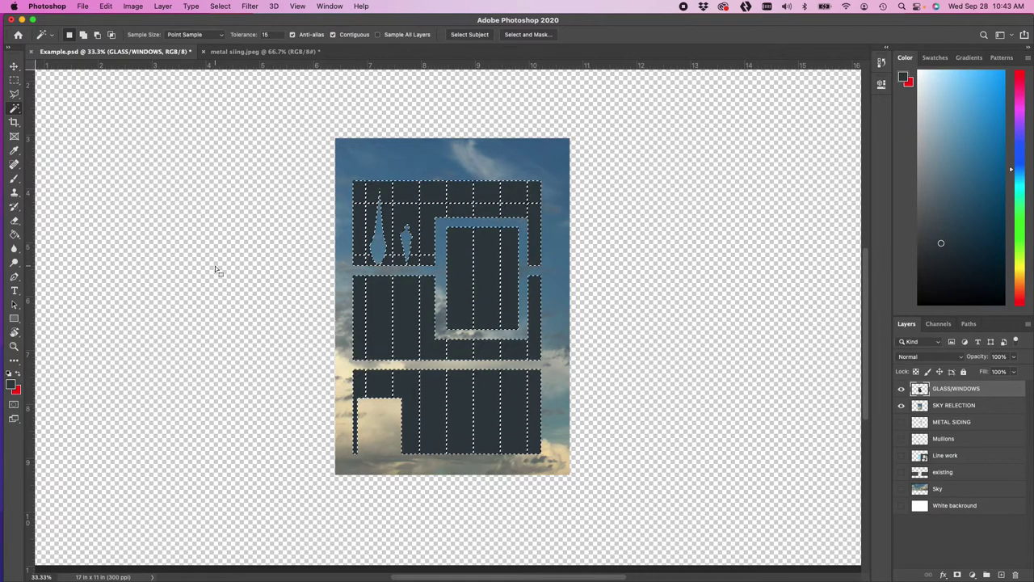
pyautogui.press('super+d')
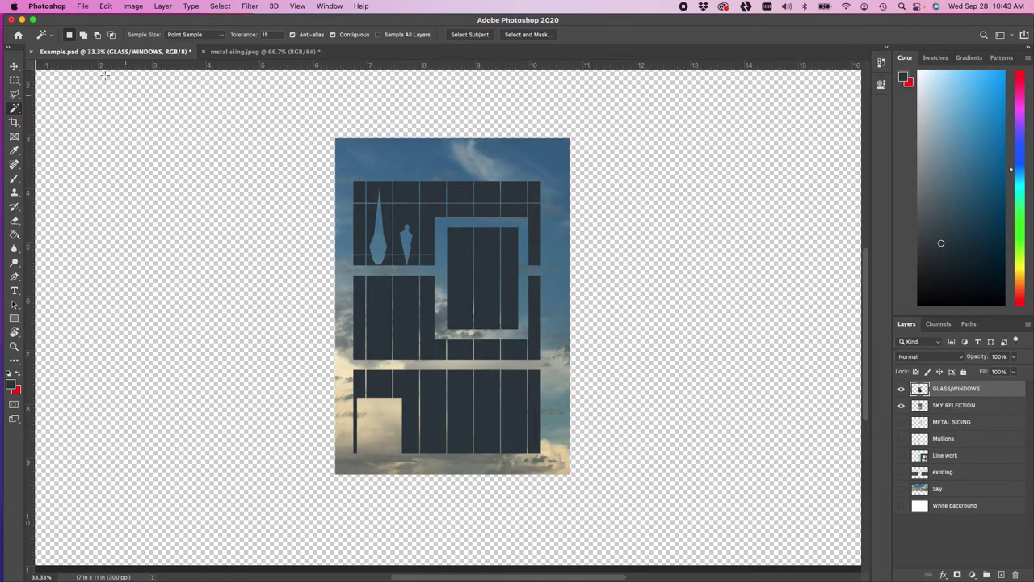
pyautogui.click(623, 263)
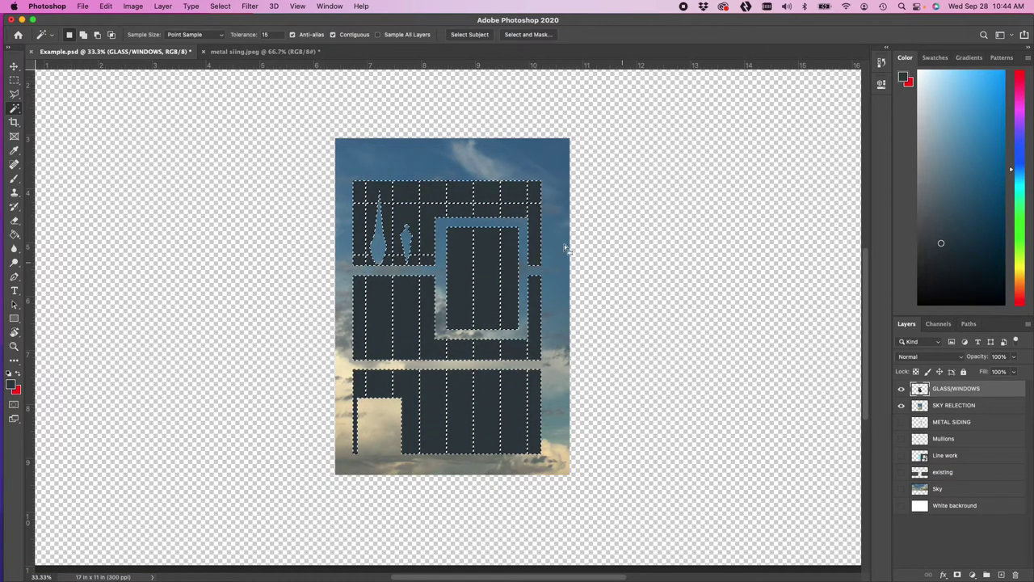
# Step: Invert the selection so that it covers the window panes
pyautogui.click(14, 79)
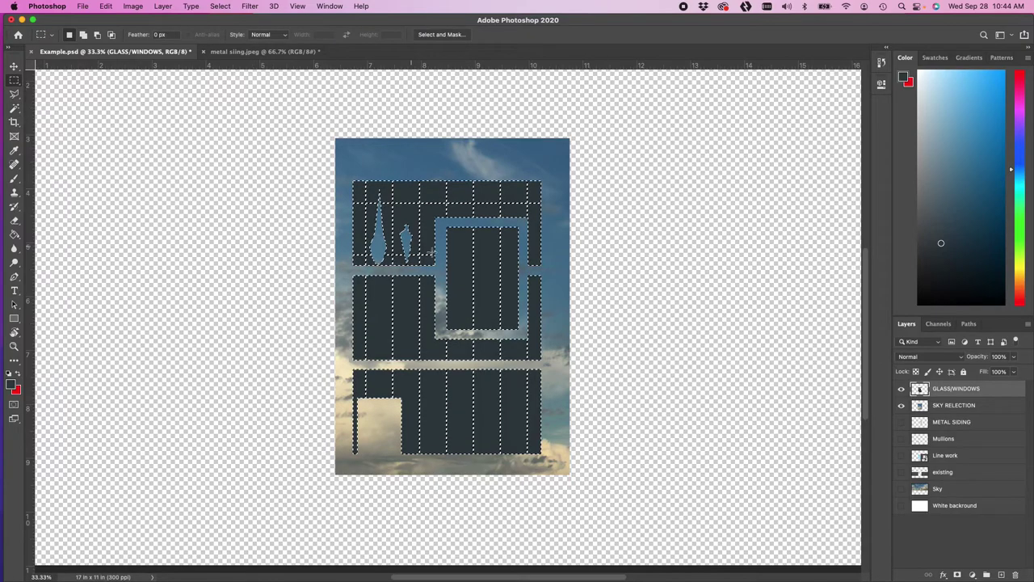
pyautogui.rightClick(420, 233)
pyautogui.click(448, 247)
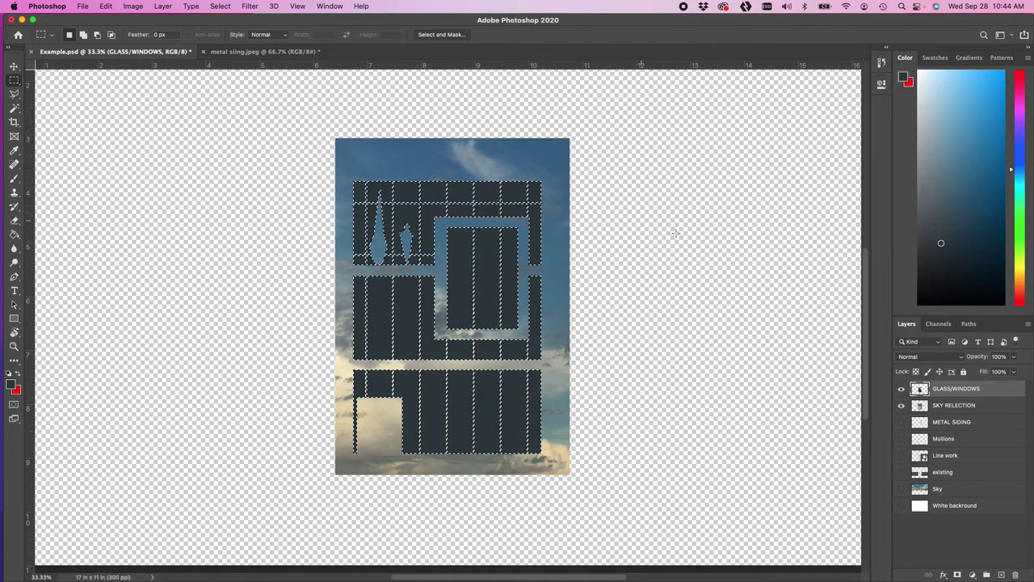
# Step: Make the SKY RELECTION layer active and set the Eraser brush to 162 px with 100% hardness
pyautogui.press('e')
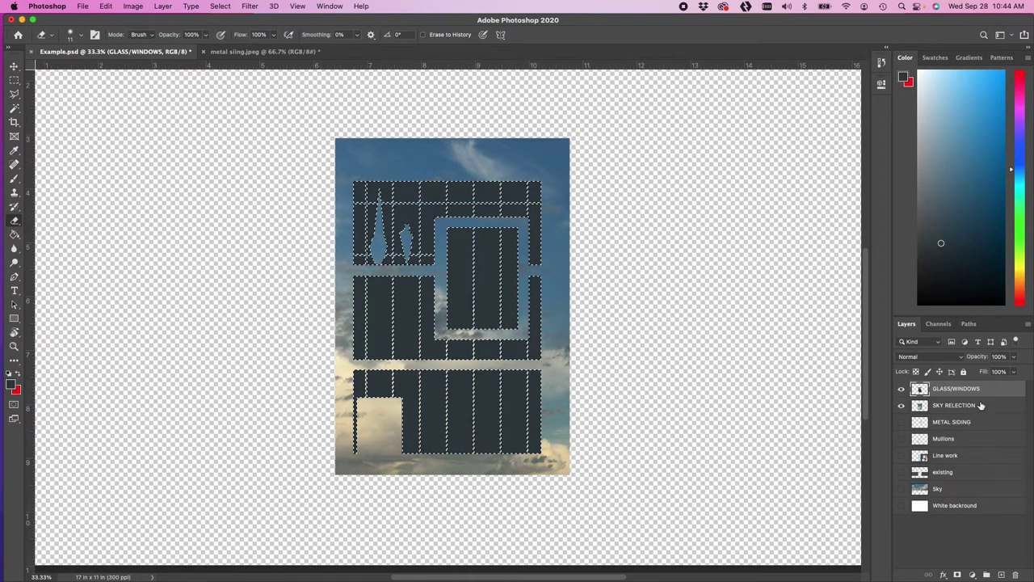
pyautogui.hotkey('alt', '[')
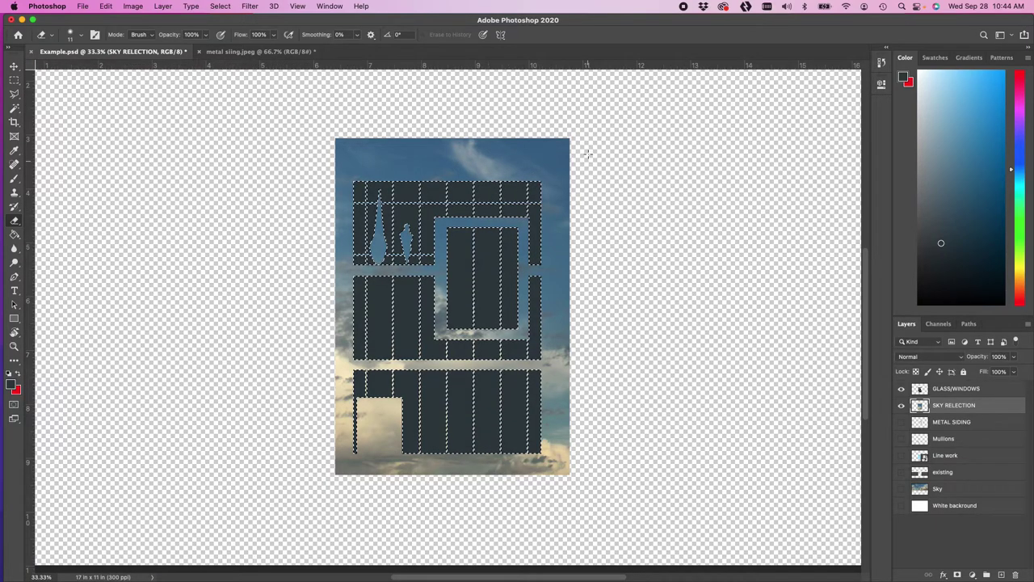
pyautogui.rightClick(655, 154)
pyautogui.moveTo(720, 174)
pyautogui.mouseDown()
pyautogui.moveTo(753, 175)
pyautogui.moveTo(777, 198)
pyautogui.mouseUp()
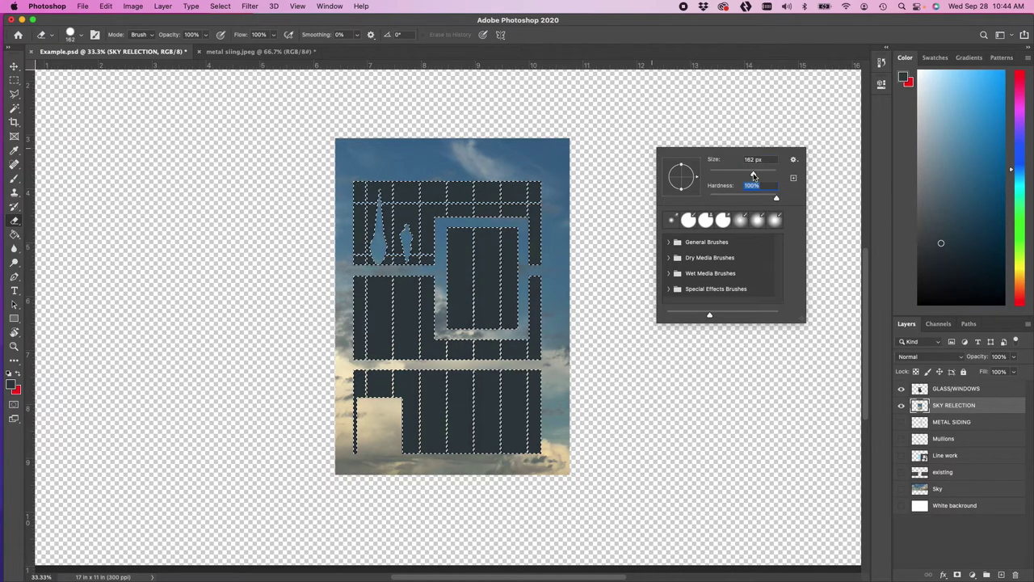
pyautogui.press('Return')
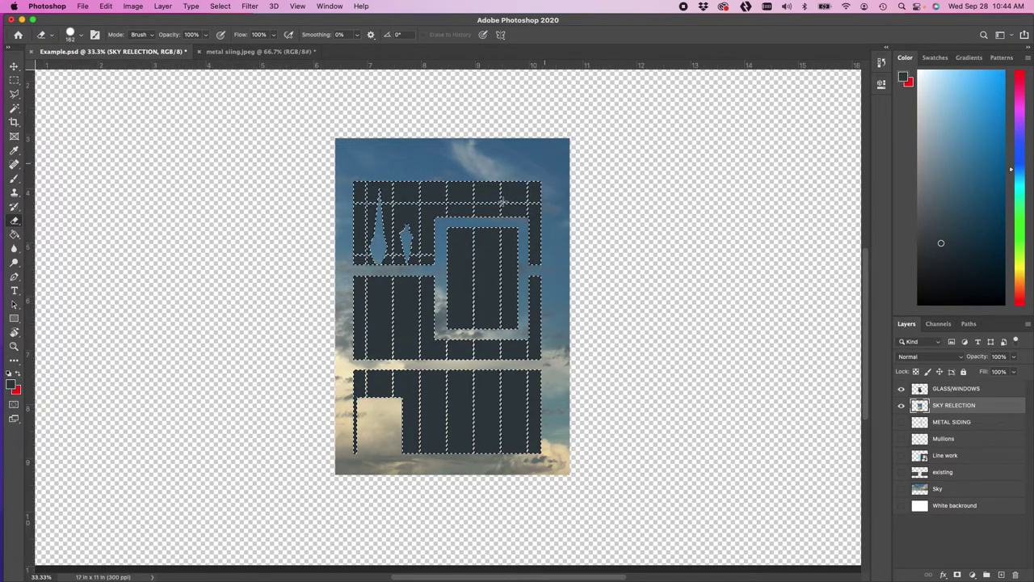
# Step: Invert the selection back to the area around the panes and erase all the reflected sky there on the SKY RELECTION layer
pyautogui.press('m')
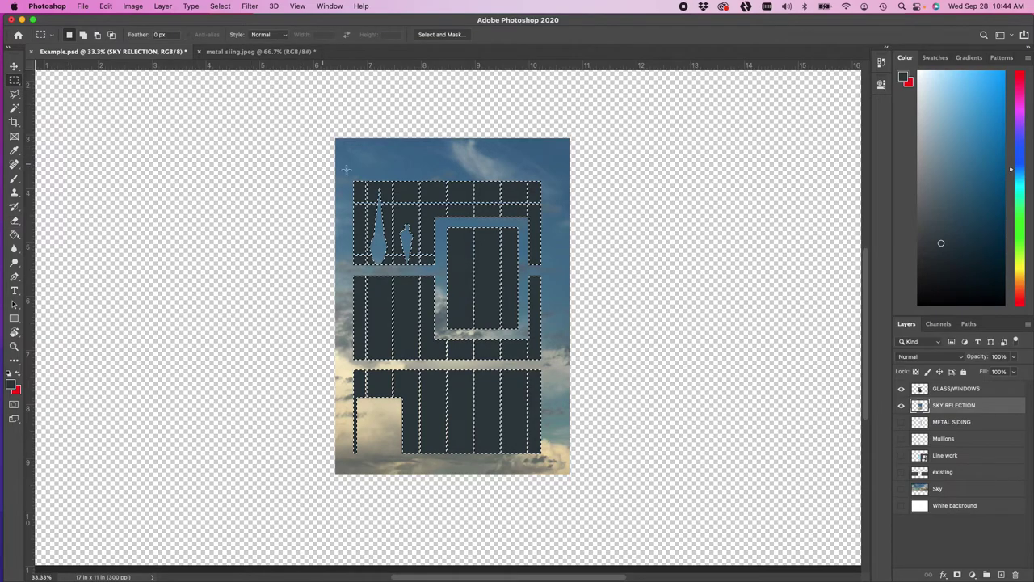
pyautogui.rightClick(380, 193)
pyautogui.click(420, 213)
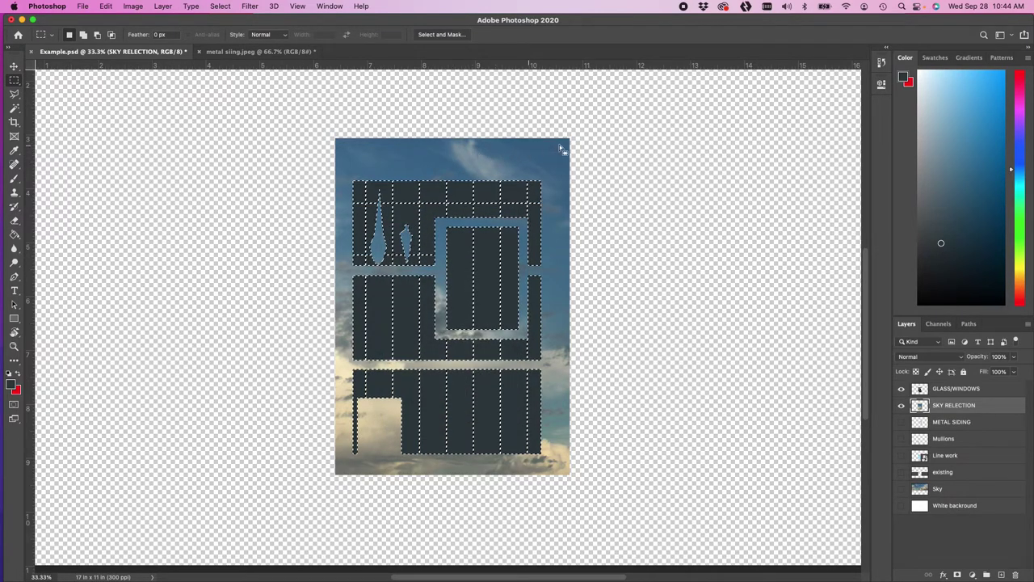
pyautogui.press('e')
pyautogui.moveTo(593, 135)
pyautogui.mouseDown()
pyautogui.moveTo(453, 131)
pyautogui.moveTo(541, 136)
pyautogui.moveTo(334, 144)
pyautogui.moveTo(561, 142)
pyautogui.moveTo(277, 165)
pyautogui.moveTo(571, 147)
pyautogui.moveTo(318, 176)
pyautogui.moveTo(545, 151)
pyautogui.moveTo(342, 187)
pyautogui.moveTo(575, 153)
pyautogui.moveTo(311, 201)
pyautogui.moveTo(338, 209)
pyautogui.moveTo(551, 196)
pyautogui.moveTo(473, 225)
pyautogui.mouseUp()
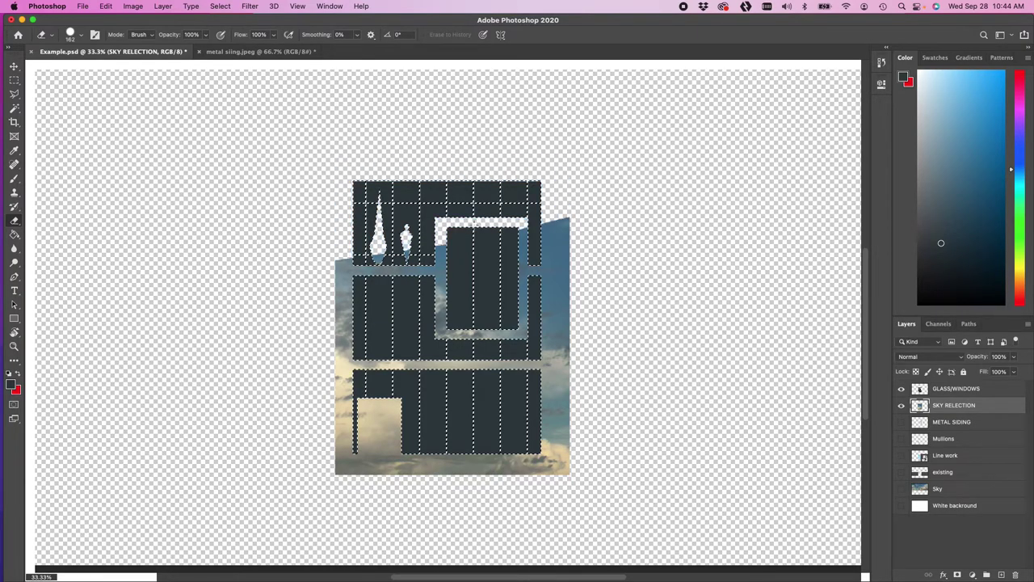
pyautogui.moveTo(347, 259)
pyautogui.mouseDown()
pyautogui.moveTo(420, 279)
pyautogui.moveTo(558, 250)
pyautogui.moveTo(558, 283)
pyautogui.moveTo(327, 345)
pyautogui.moveTo(356, 404)
pyautogui.moveTo(557, 352)
pyautogui.moveTo(375, 371)
pyautogui.moveTo(466, 413)
pyautogui.moveTo(455, 385)
pyautogui.moveTo(561, 387)
pyautogui.moveTo(557, 428)
pyautogui.moveTo(566, 403)
pyautogui.moveTo(292, 492)
pyautogui.moveTo(626, 470)
pyautogui.mouseUp()
pyautogui.press('super+r')
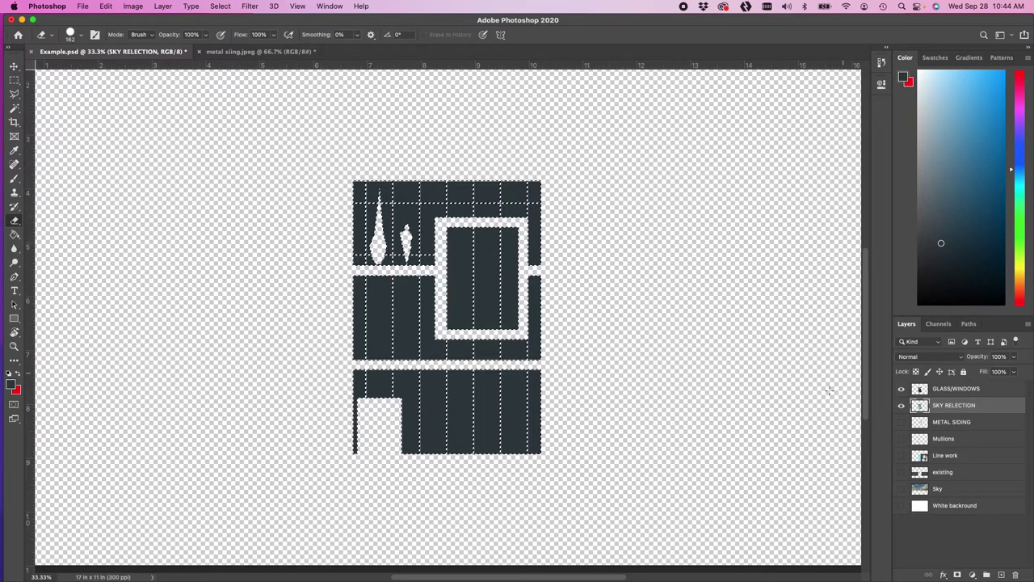
# Step: Move the GLASS/WINDOWS layer directly below SKY RELECTION and set its fill to 74%
pyautogui.moveTo(931, 388); pyautogui.dragTo(934, 412)
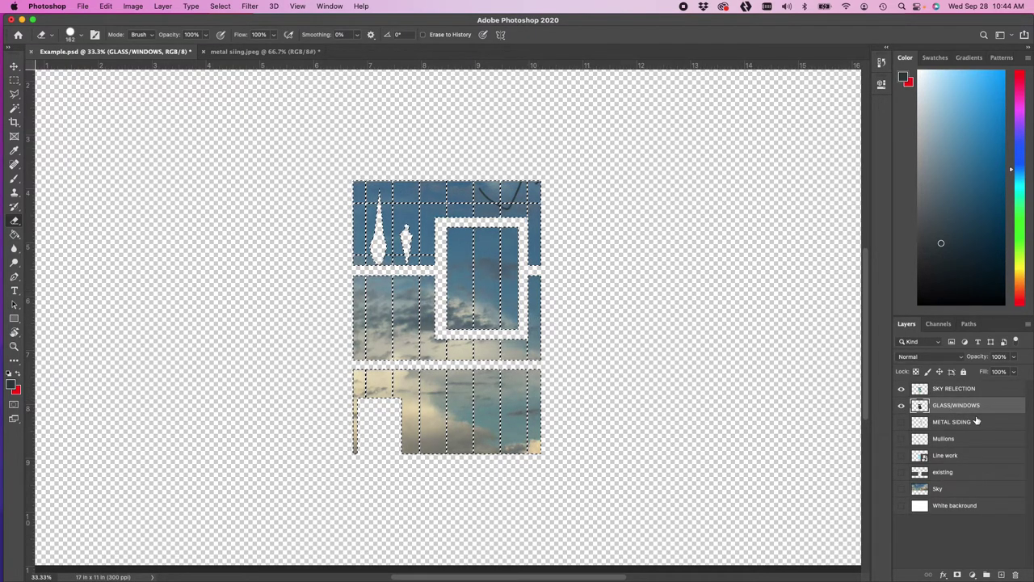
pyautogui.click(1014, 371)
pyautogui.moveTo(1014, 388); pyautogui.dragTo(1001, 390)
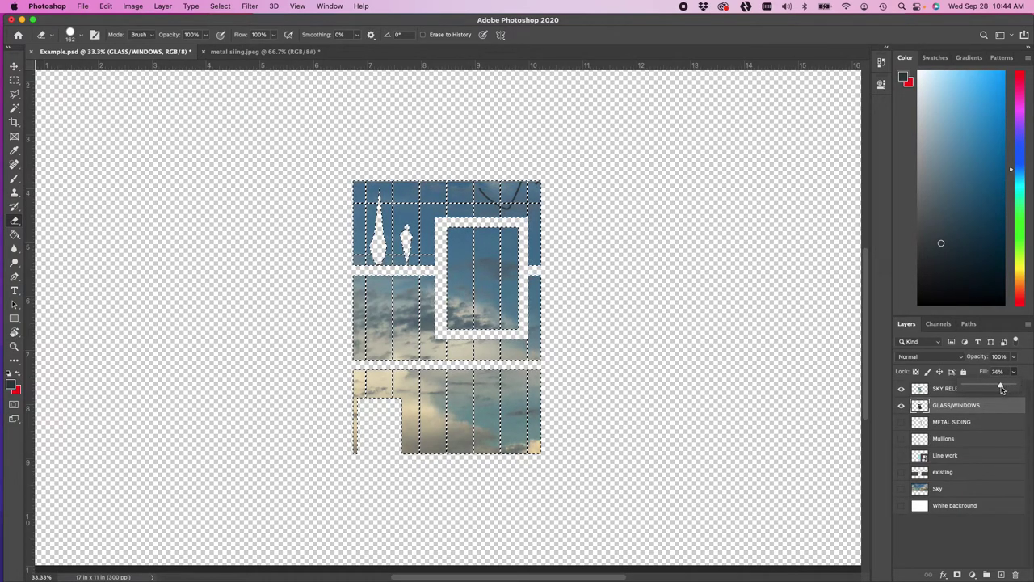
# Step: Make the SKY RELECTION layer active and set its fill to 61%
pyautogui.click(944, 391)
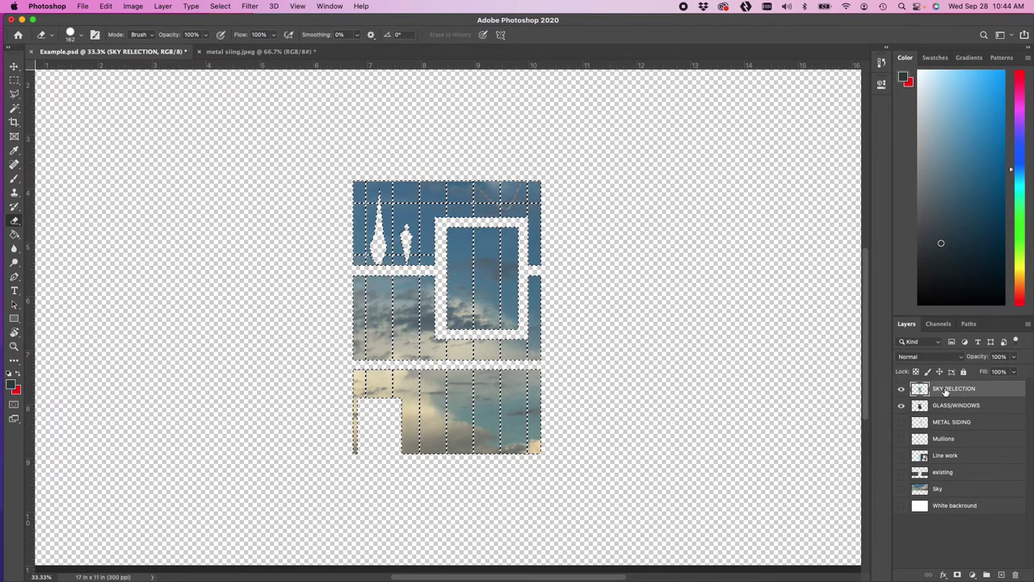
pyautogui.click(1014, 373)
pyautogui.moveTo(1014, 388); pyautogui.dragTo(995, 389)
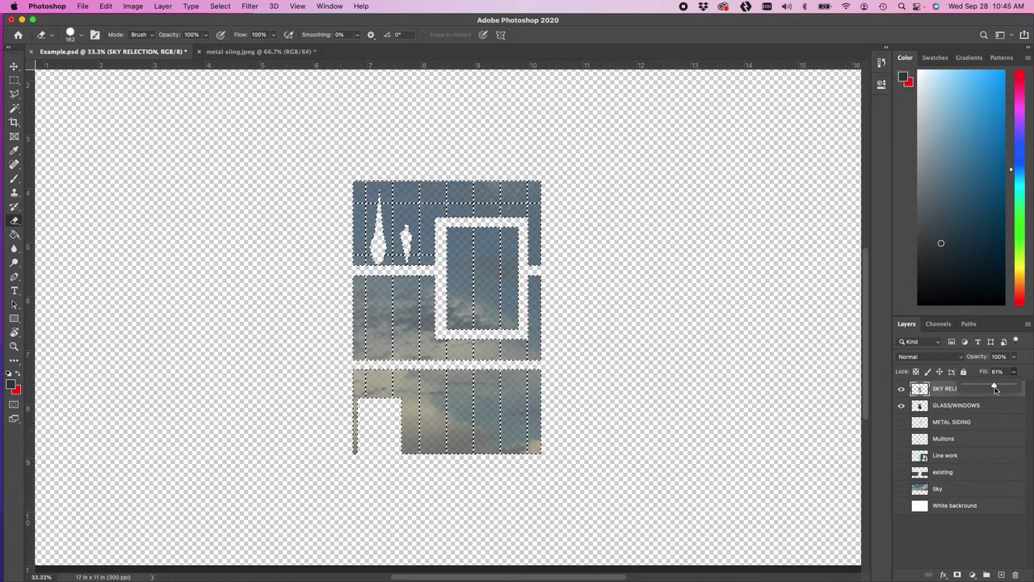
# Step: Apply a Gaussian Blur with a radius of 8.5 pixels to the SKY RELECTION layer
pyautogui.click(242, 7)
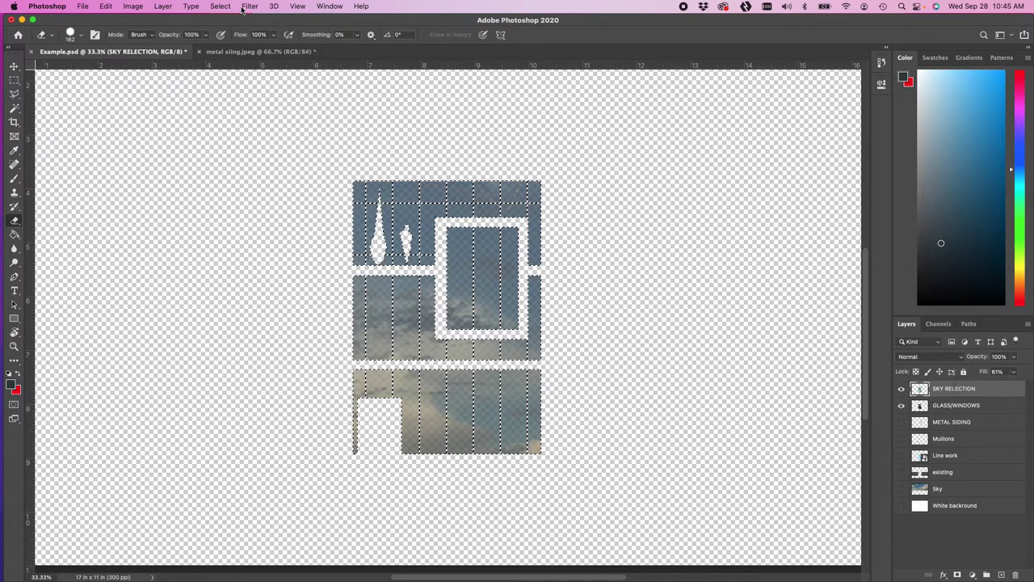
pyautogui.click(241, 8)
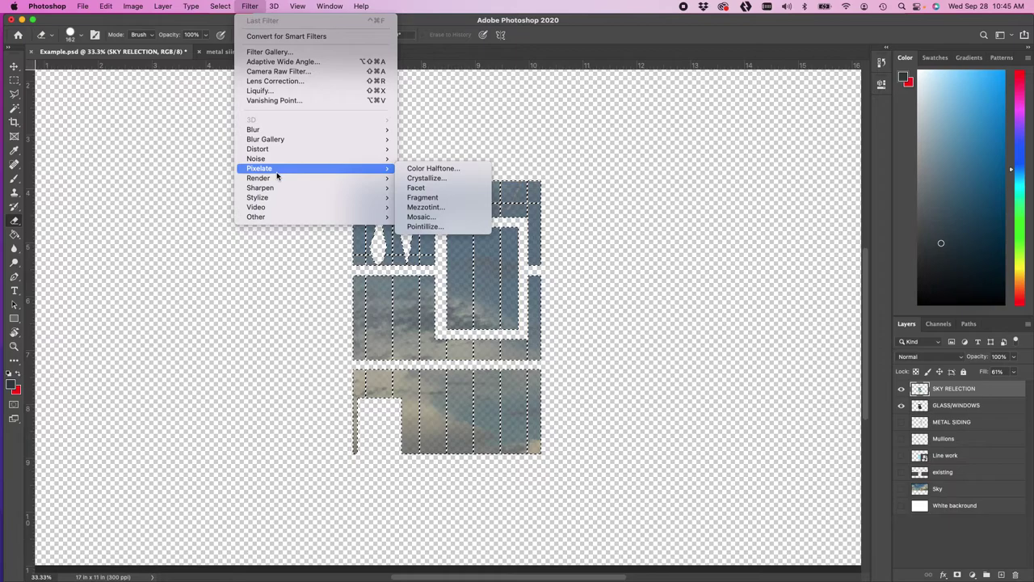
pyautogui.moveTo(267, 161)
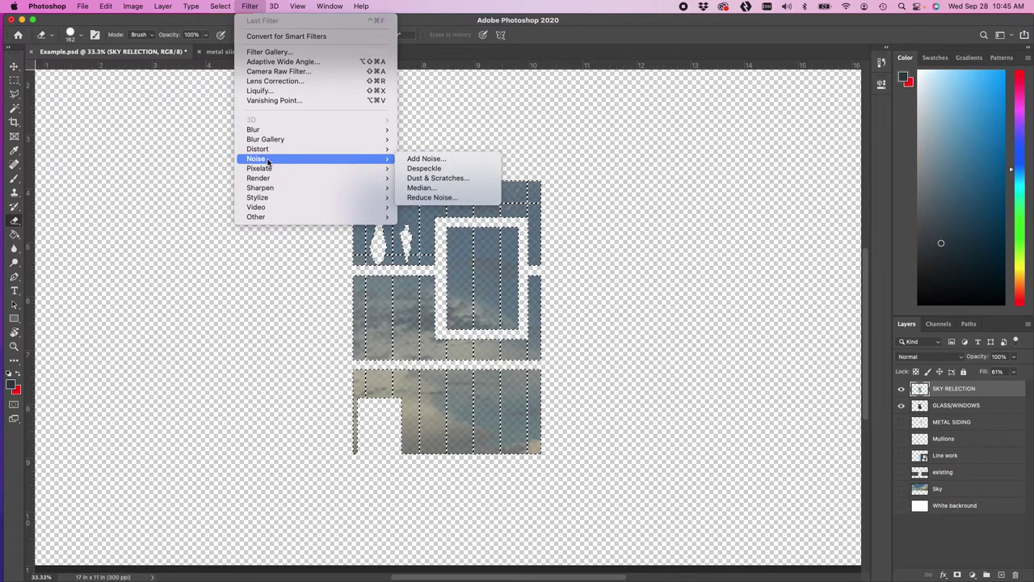
pyautogui.moveTo(269, 135)
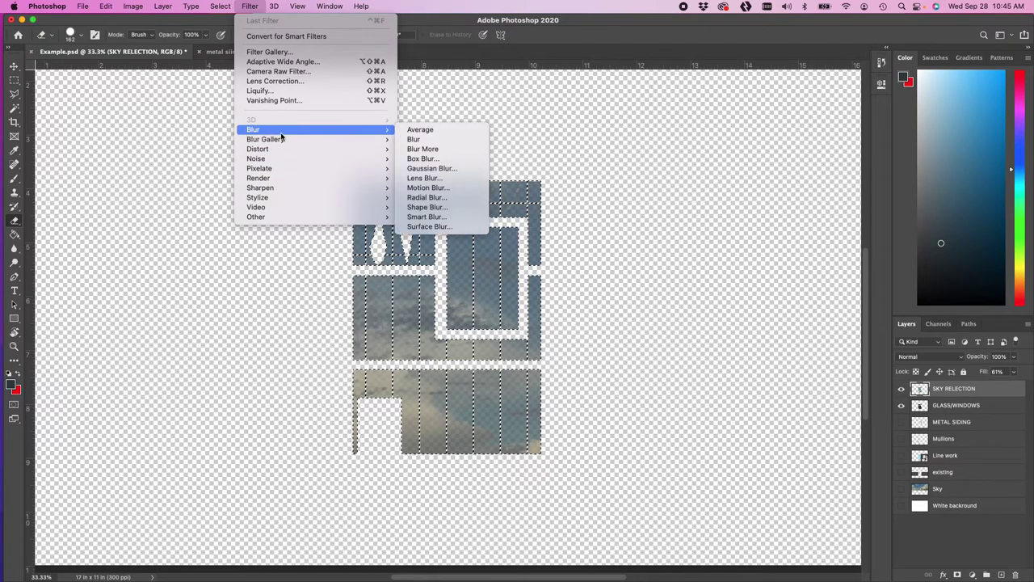
pyautogui.click(442, 169)
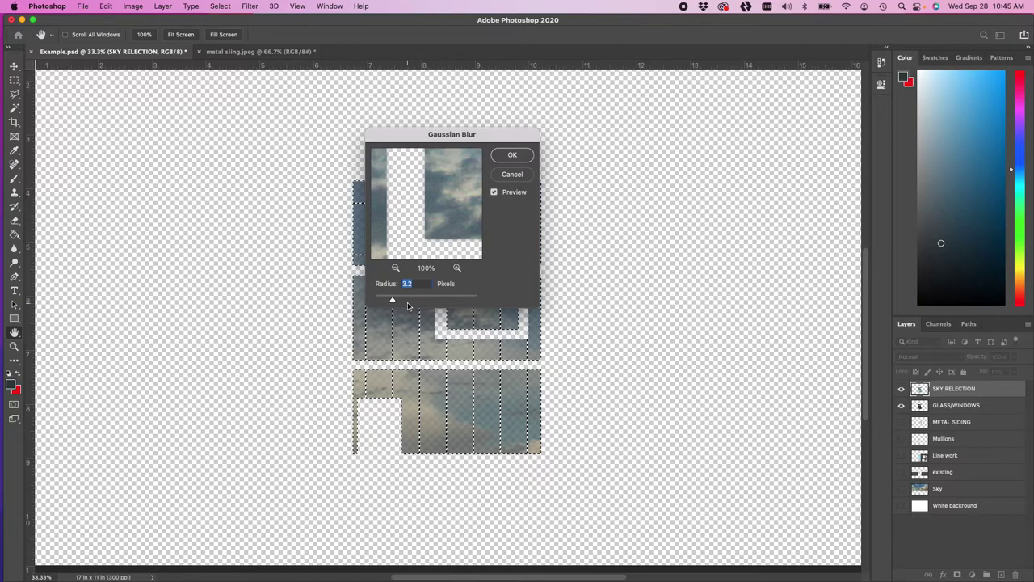
pyautogui.moveTo(395, 302); pyautogui.dragTo(398, 301)
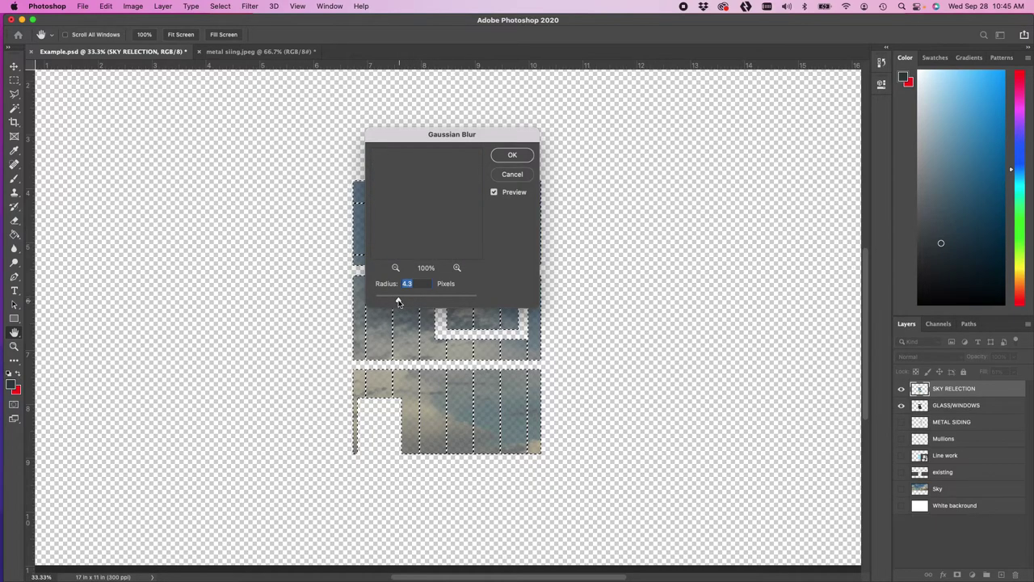
pyautogui.moveTo(464, 142); pyautogui.dragTo(692, 190)
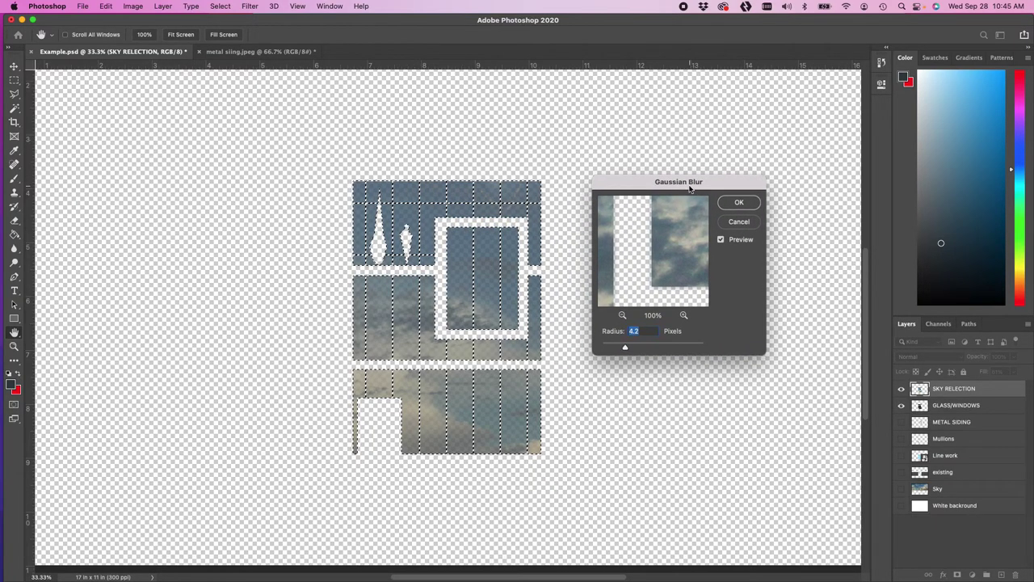
pyautogui.moveTo(625, 347); pyautogui.dragTo(654, 349)
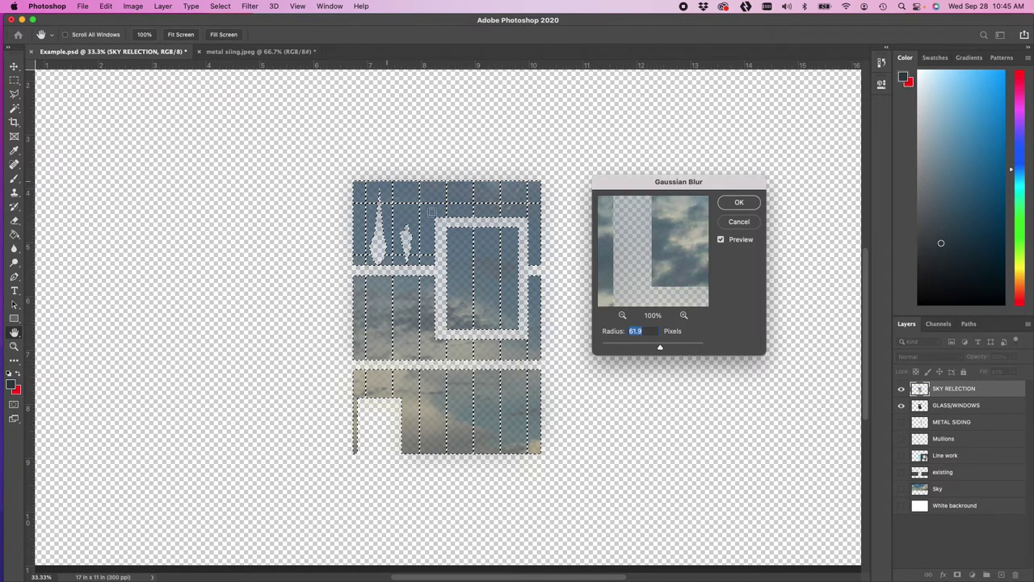
pyautogui.moveTo(660, 347); pyautogui.dragTo(639, 349)
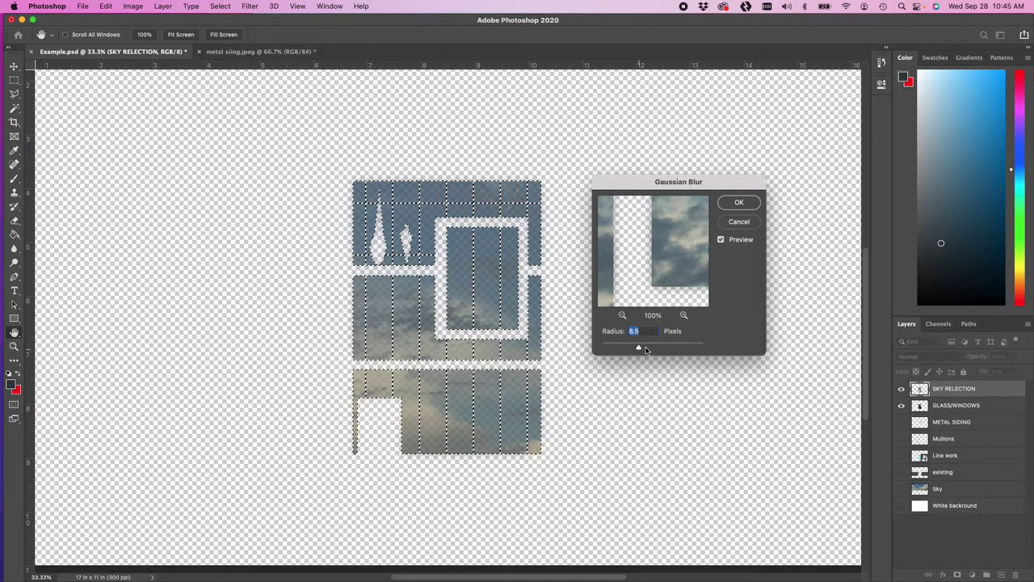
pyautogui.click(737, 204)
pyautogui.press('e')
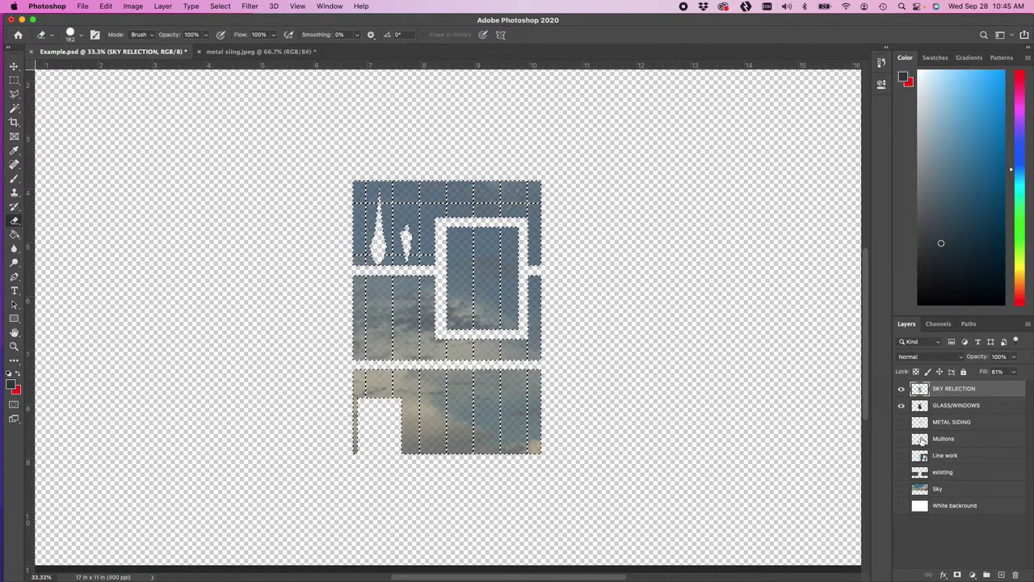
# Step: Show all hidden layers from METAL SIDING down to White backround and deselect the selection
pyautogui.moveTo(901, 421); pyautogui.dragTo(904, 509)
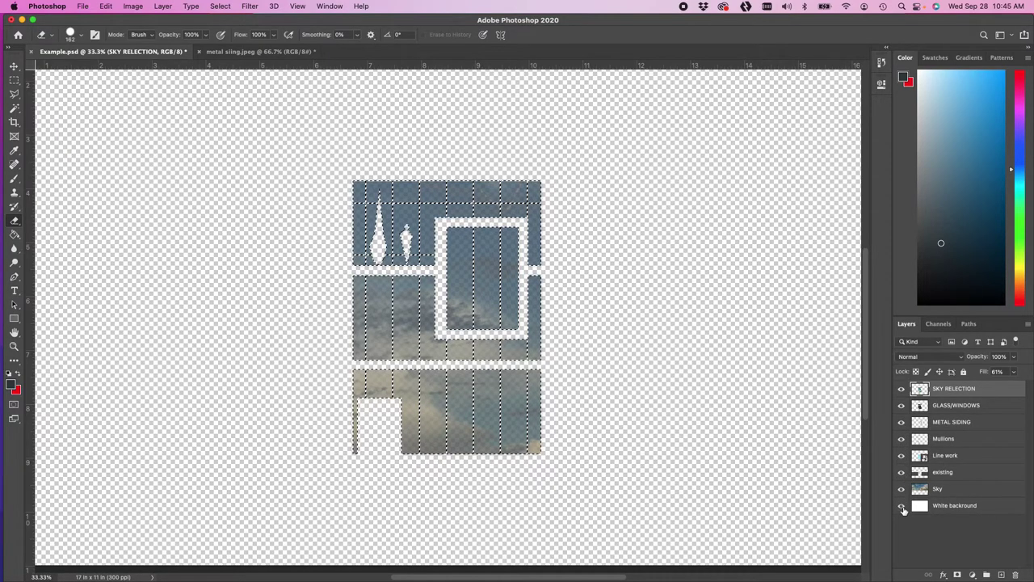
pyautogui.press('super+d')
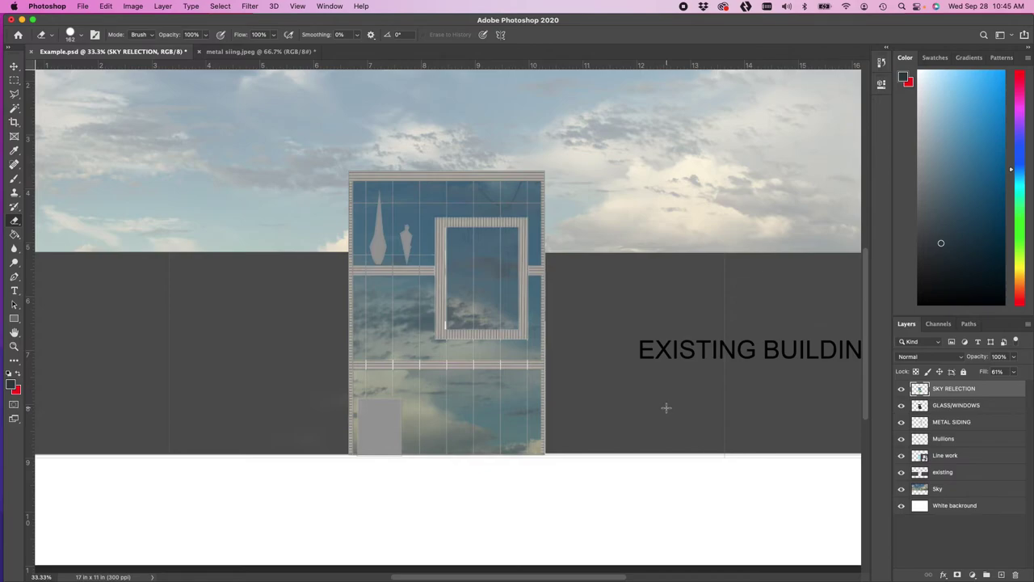
# Step: Set the SKY RELECTION layer's fill to 27%
pyautogui.press('super+plus')
pyautogui.press('super+plus')
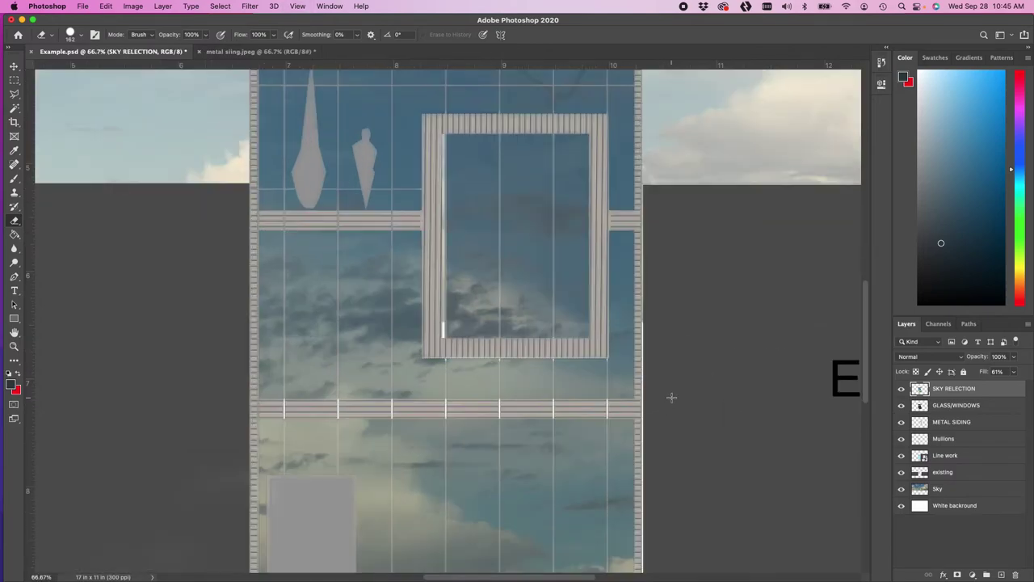
pyautogui.press('super+minus')
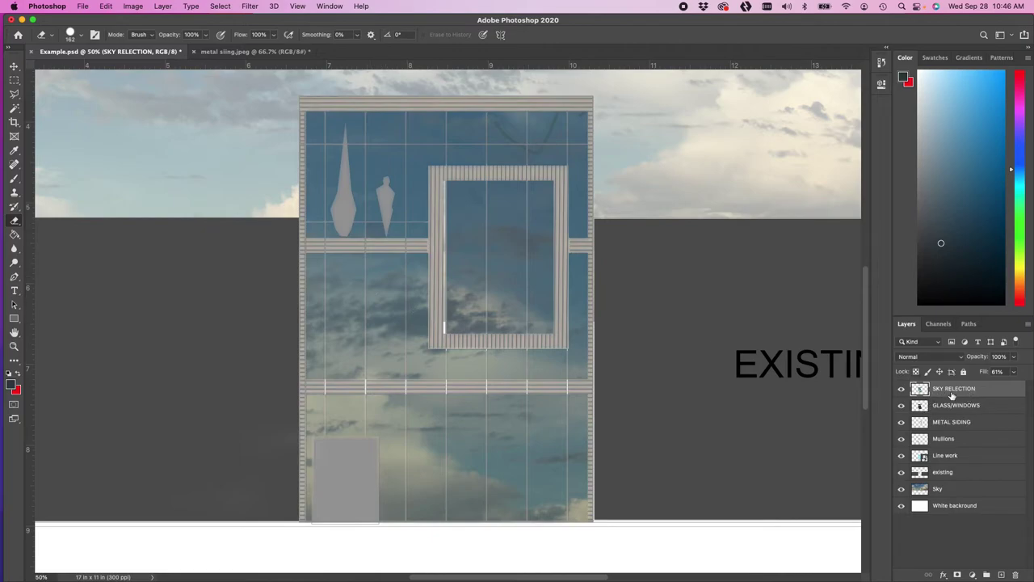
pyautogui.click(1014, 373)
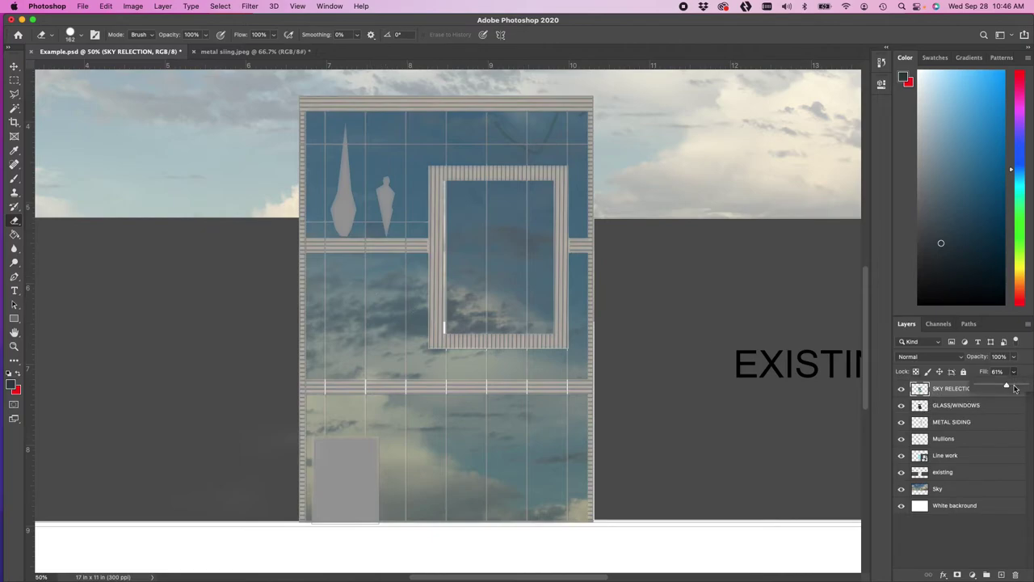
pyautogui.moveTo(1007, 388); pyautogui.dragTo(991, 396)
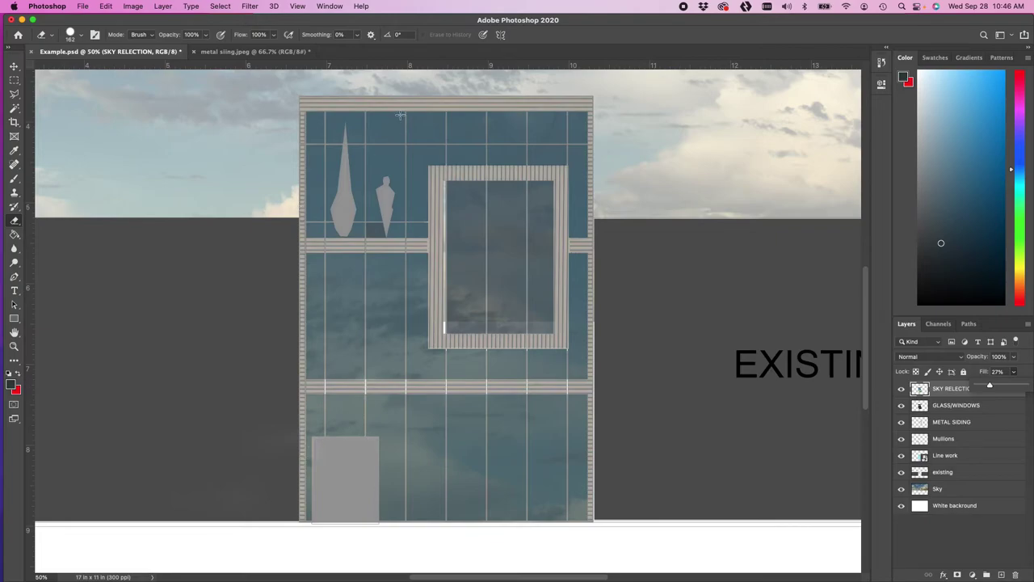
pyautogui.scroll(2, 509, 371)
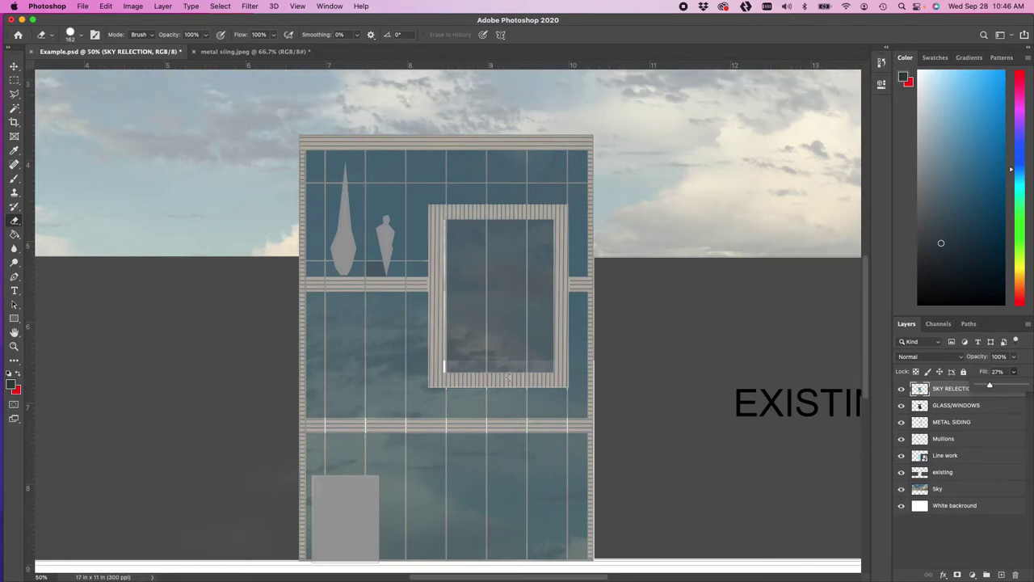
pyautogui.scroll(1, 509, 378)
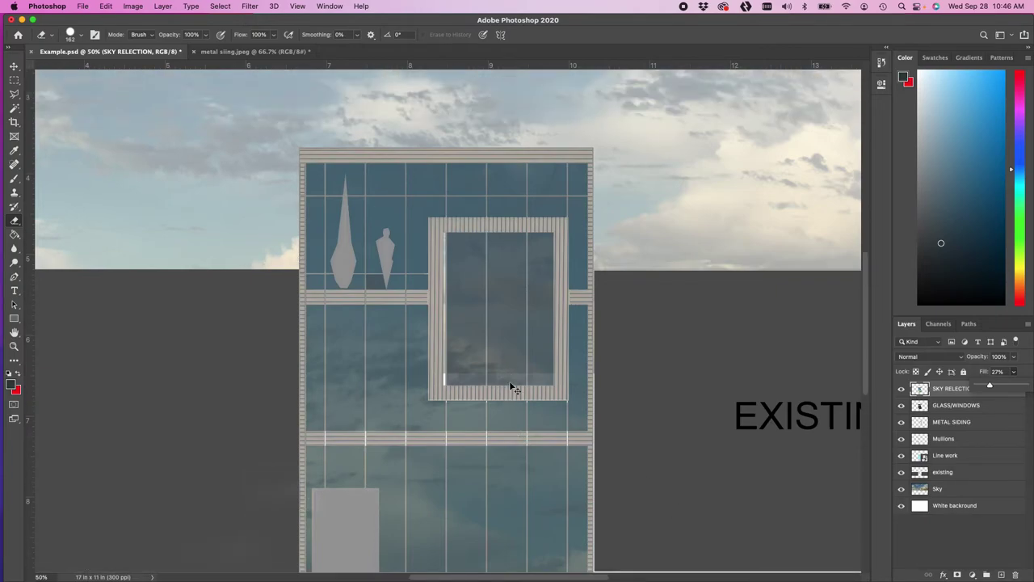
pyautogui.keyDown('alt'); pyautogui.scroll(-2, 510, 385); pyautogui.keyUp('alt')
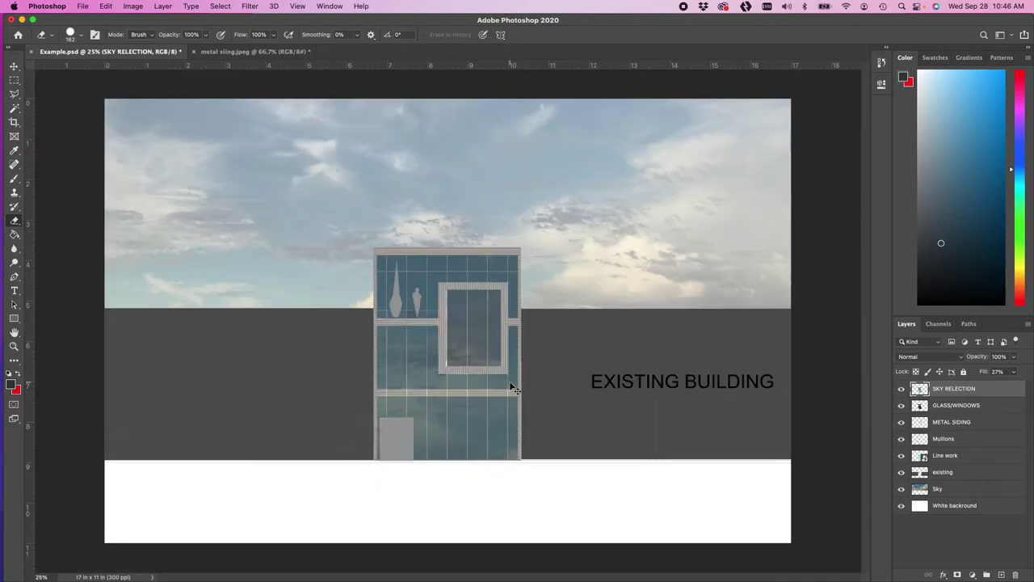
pyautogui.click(13, 80)
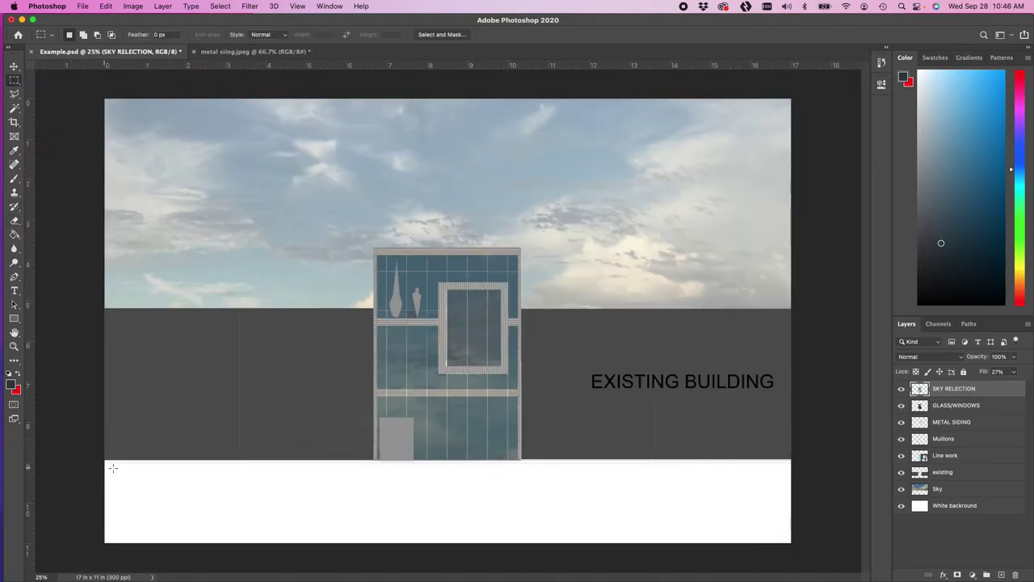
pyautogui.press('super+equal')
pyautogui.press('super+equal')
pyautogui.moveTo(371, 456); pyautogui.dragTo(550, 254)
pyautogui.press('super+minus')
pyautogui.press('super+r')
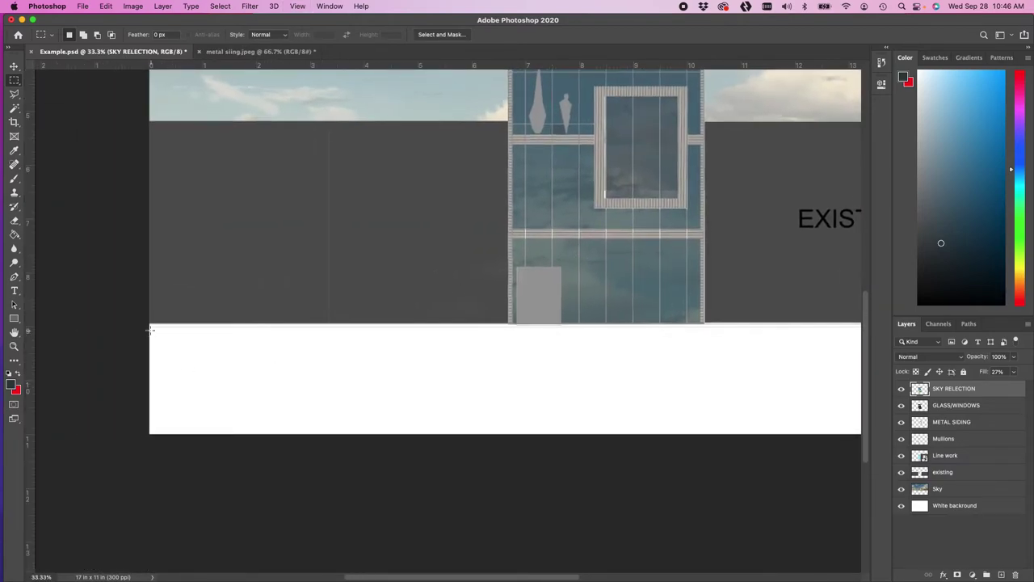
# Step: Outline a thin strip just below the ground line across the full image width with the Polygonal Lasso
pyautogui.press('l')
pyautogui.press('super+equal')
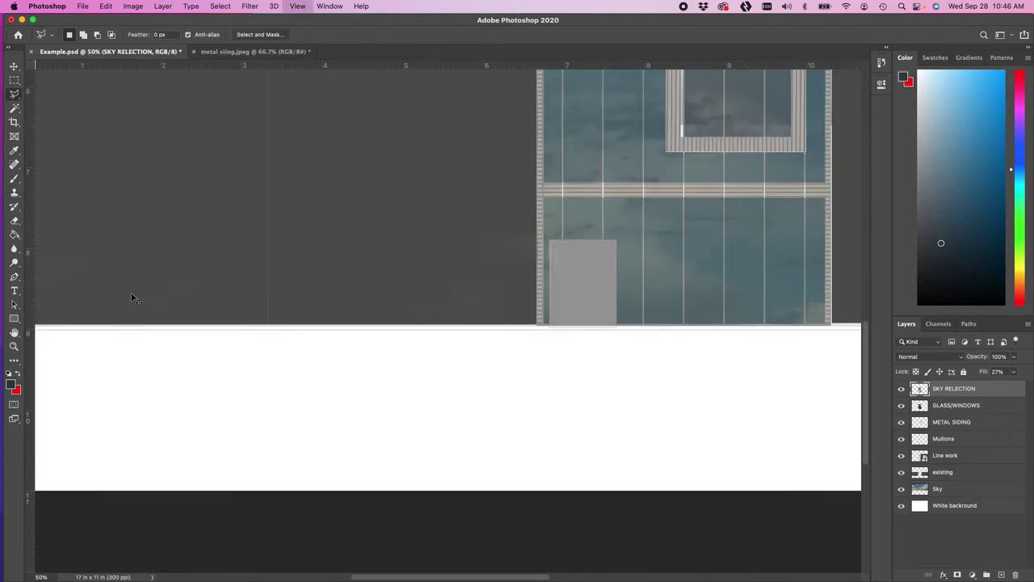
pyautogui.press('super+equal')
pyautogui.press('super+equal')
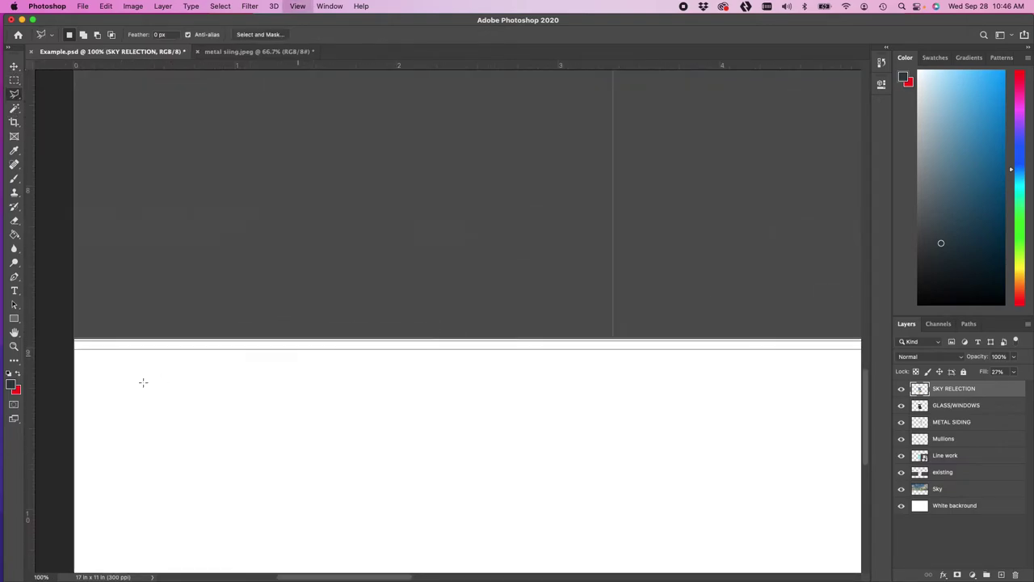
pyautogui.moveTo(216, 364); pyautogui.dragTo(342, 372)
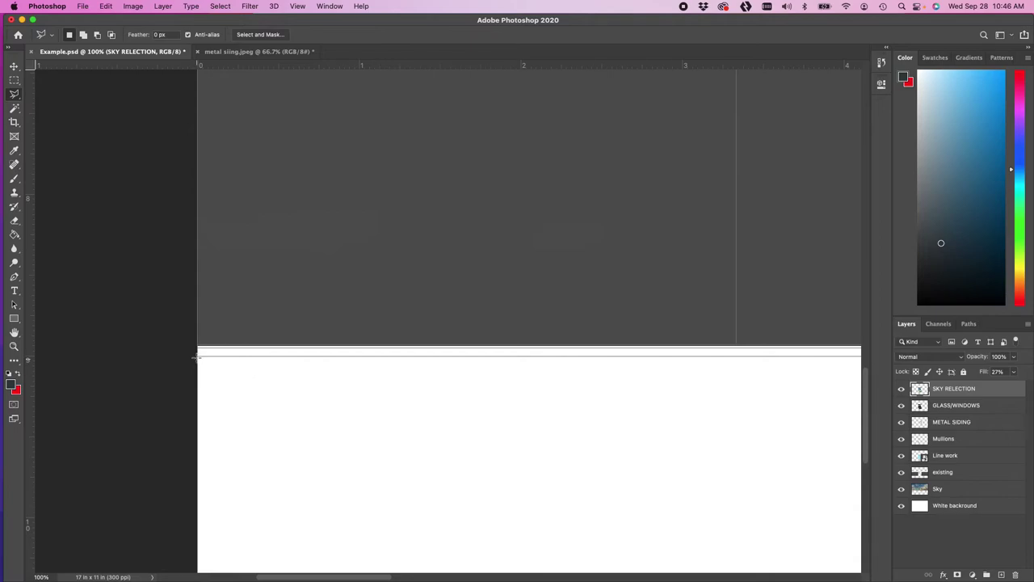
pyautogui.scroll(-5, 261, 364)
pyautogui.moveTo(196, 356)
pyautogui.mouseDown()
pyautogui.moveTo(272, 364)
pyautogui.moveTo(277, 353)
pyautogui.moveTo(315, 346)
pyautogui.moveTo(540, 396)
pyautogui.moveTo(789, 418)
pyautogui.moveTo(679, 429)
pyautogui.moveTo(691, 434)
pyautogui.moveTo(713, 429)
pyautogui.moveTo(538, 360)
pyautogui.moveTo(661, 436)
pyautogui.moveTo(688, 382)
pyautogui.moveTo(665, 379)
pyautogui.moveTo(672, 393)
pyautogui.mouseUp()
pyautogui.keyDown('alt'); pyautogui.scroll(-3, 315, 346); pyautogui.keyUp('alt')
pyautogui.keyDown('alt'); pyautogui.scroll(-1, 315, 346); pyautogui.keyUp('alt')
pyautogui.keyDown('alt'); pyautogui.scroll(2, 711, 429); pyautogui.keyUp('alt')
pyautogui.keyDown('alt'); pyautogui.scroll(2, 661, 436); pyautogui.keyUp('alt')
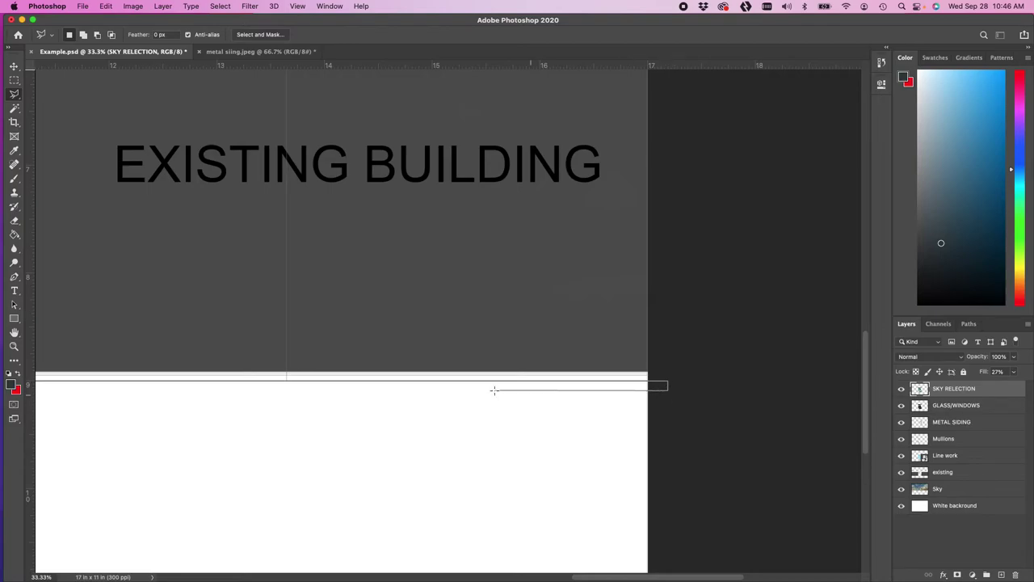
pyautogui.keyDown('alt'); pyautogui.scroll(-1, 495, 393); pyautogui.keyUp('alt')
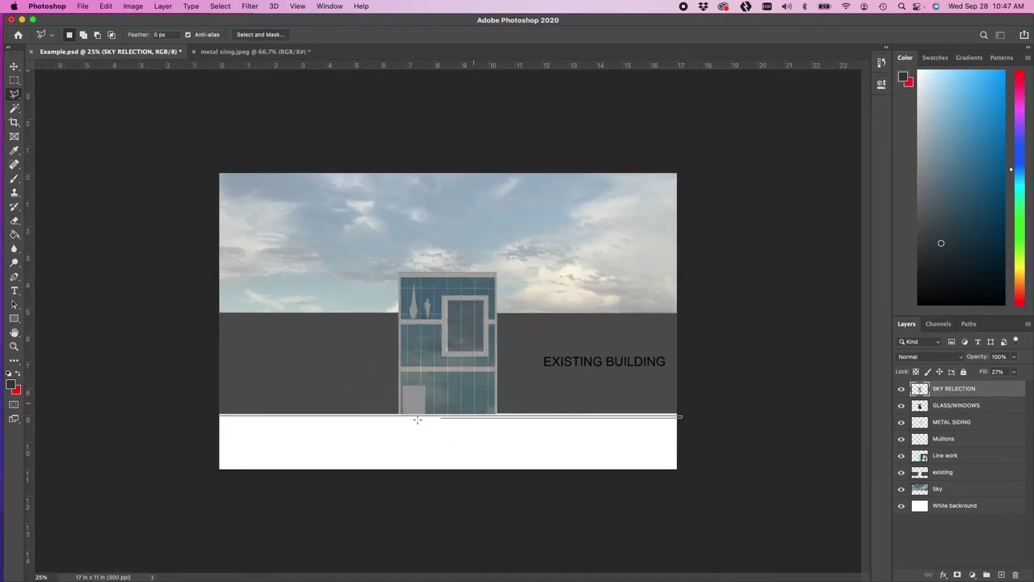
pyautogui.click(203, 417)
pyautogui.keyDown('alt'); pyautogui.scroll(-1, 203, 417); pyautogui.keyUp('alt')
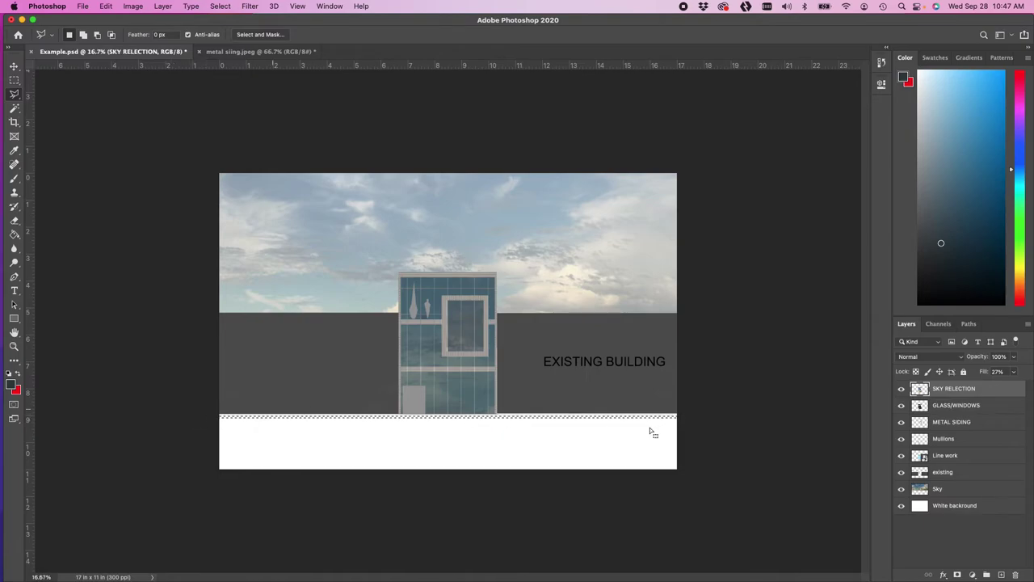
# Step: Create a new layer named GROUND LINE above SKY RELECTION and make it the active layer
pyautogui.click(1002, 575)
pyautogui.doubleClick(942, 389)
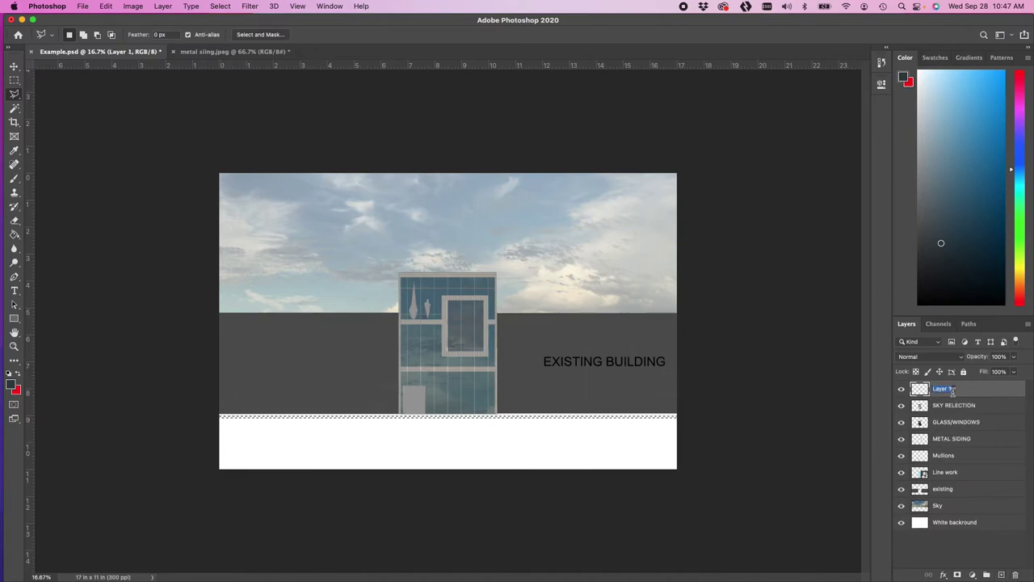
pyautogui.write('cROUND LINE')
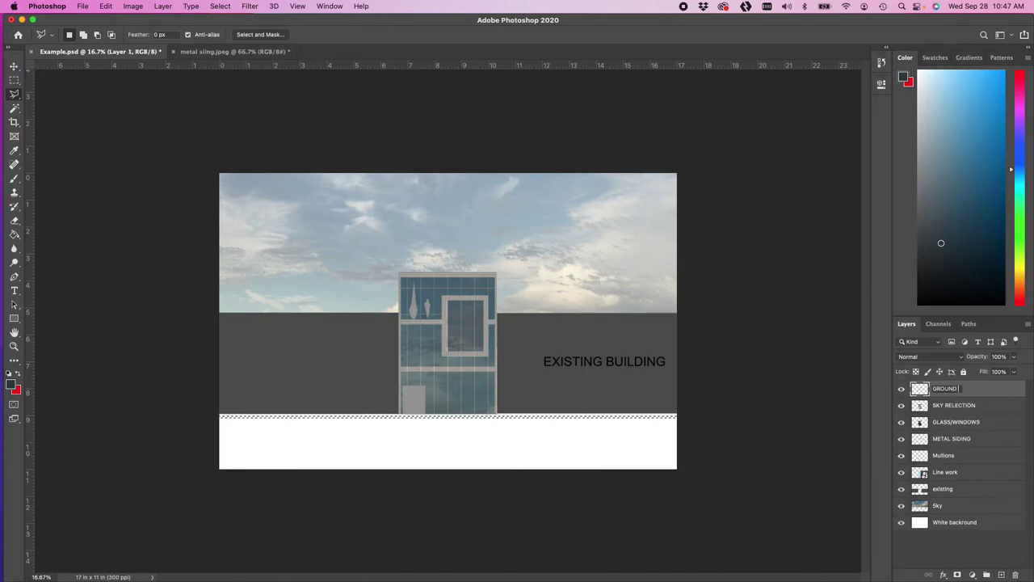
pyautogui.press('Return')
pyautogui.keyDown('super'); pyautogui.click(961, 392); pyautogui.keyUp('super')
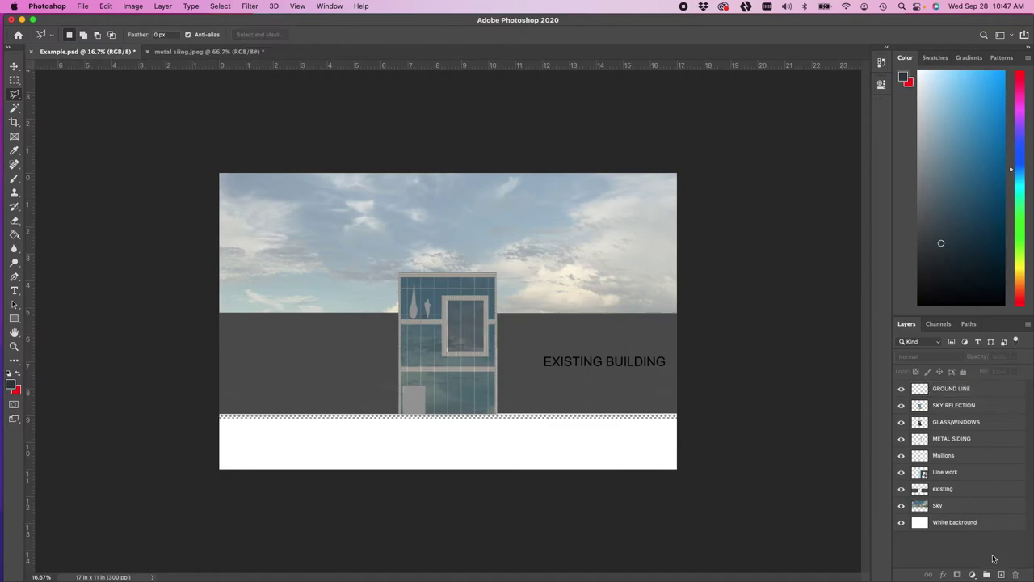
pyautogui.click(961, 392)
# Step: Set the foreground colour to #1c1c1c, brush it over the selected ground strip and clear the selection
pyautogui.press('b')
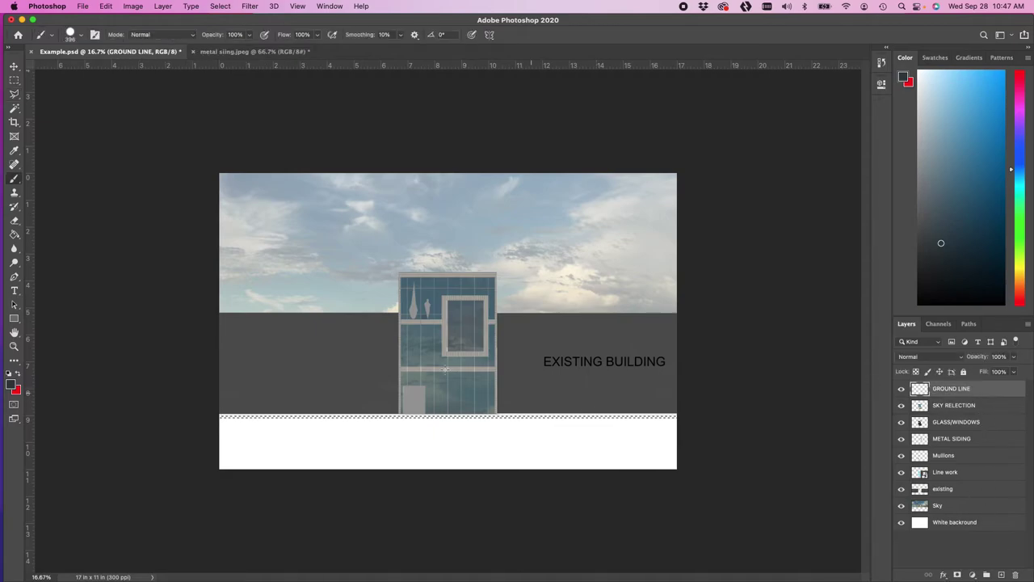
pyautogui.click(11, 386)
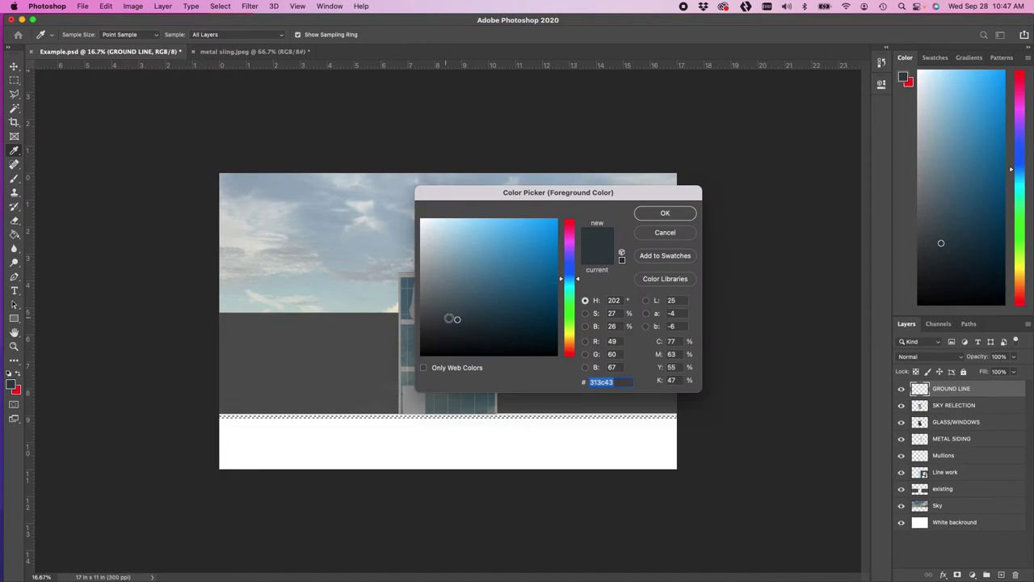
pyautogui.moveTo(449, 318); pyautogui.dragTo(410, 342)
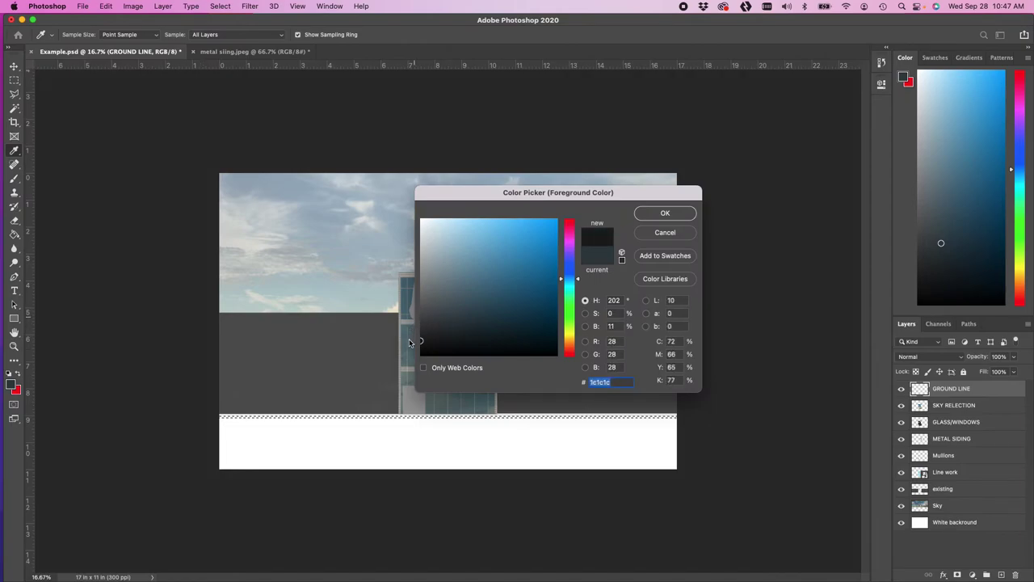
pyautogui.click(665, 214)
pyautogui.press('b')
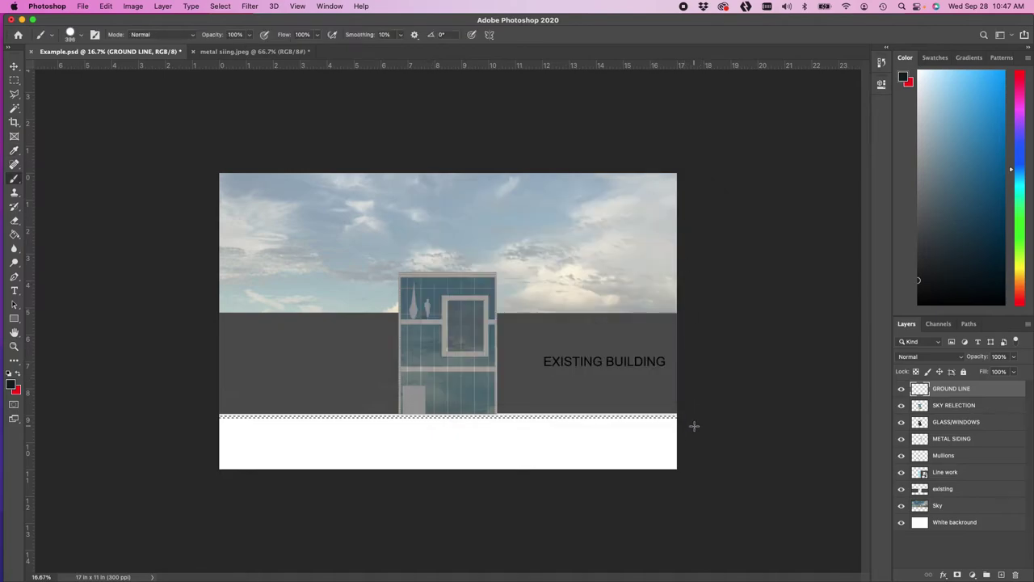
pyautogui.moveTo(693, 425); pyautogui.dragTo(234, 424)
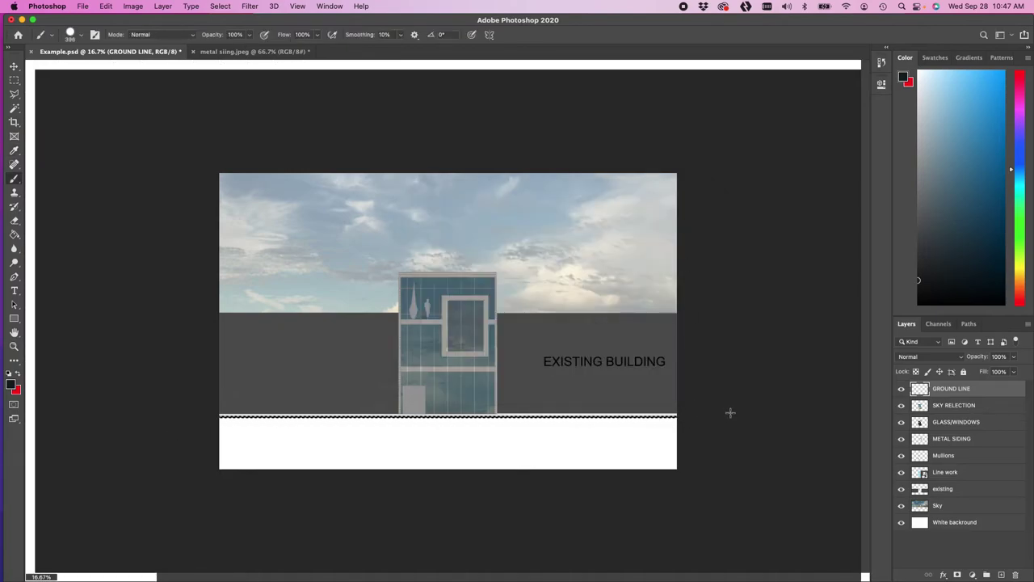
pyautogui.press('super+r')
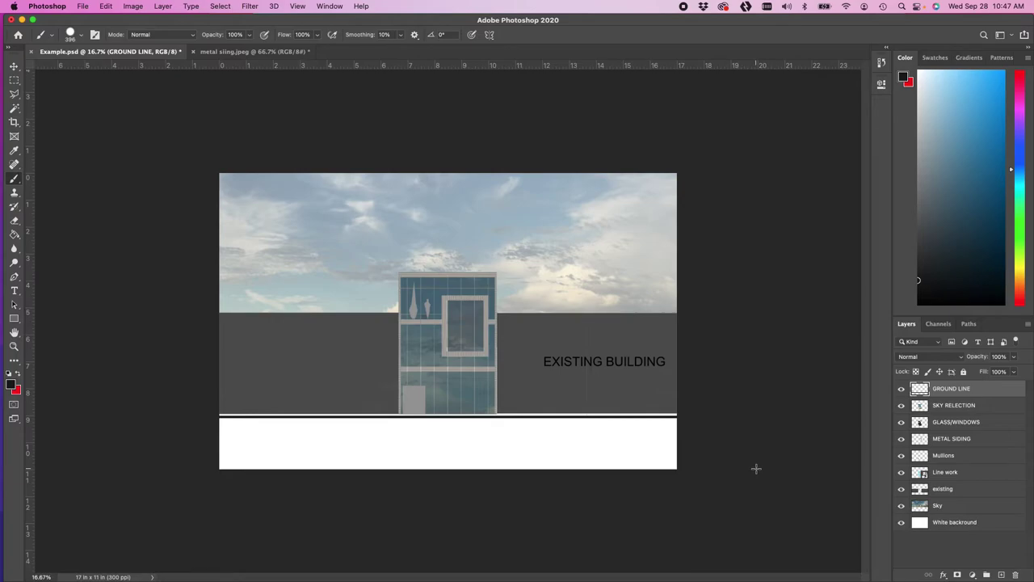
# Step: Try to crop the canvas from its upper edge
pyautogui.click(14, 122)
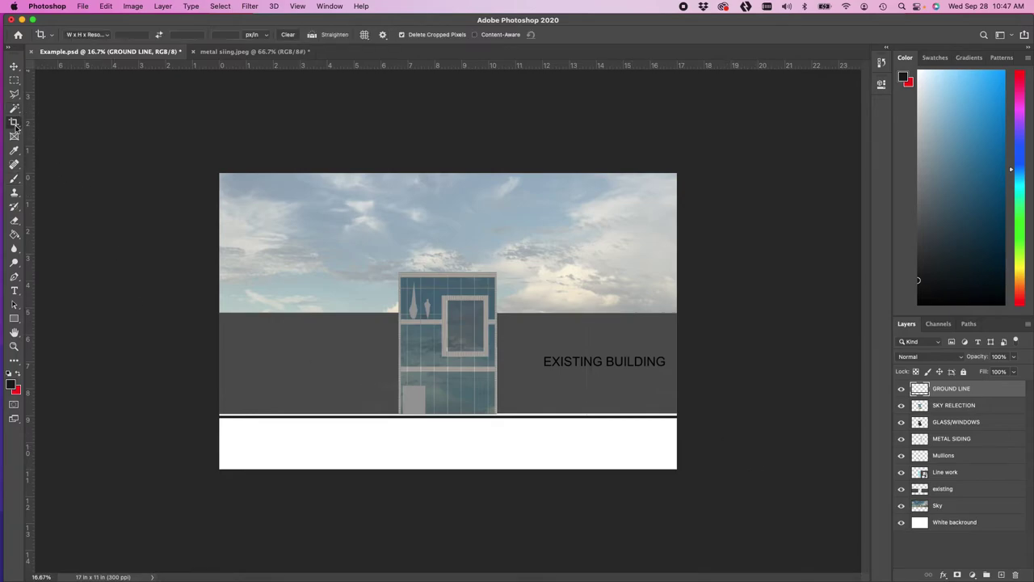
pyautogui.moveTo(444, 173); pyautogui.dragTo(450, 158)
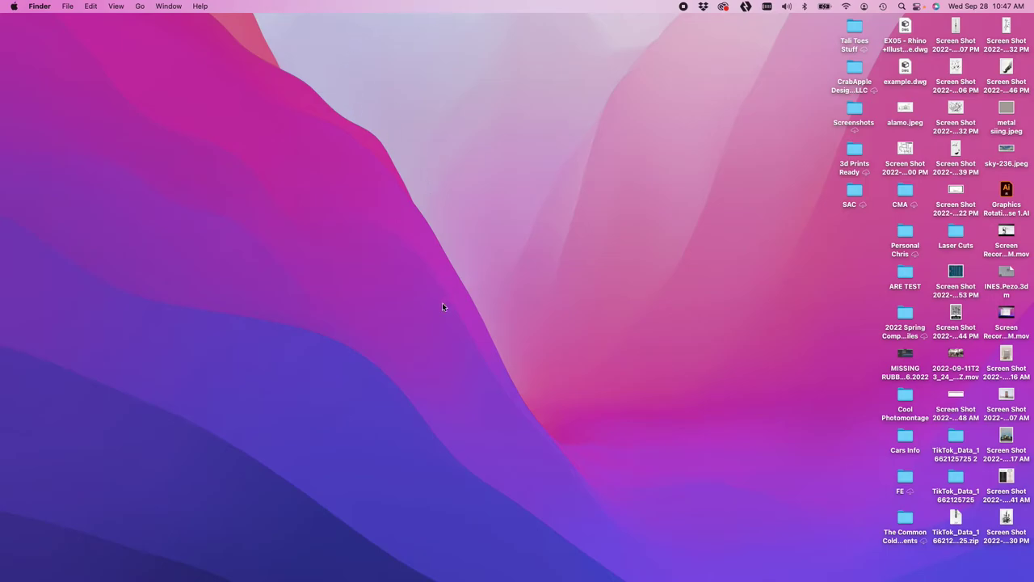
# Step: Relaunch Photoshop, enlarge its window and bring up the recovered Example-Recovered.psd document
pyautogui.moveTo(425, 570)
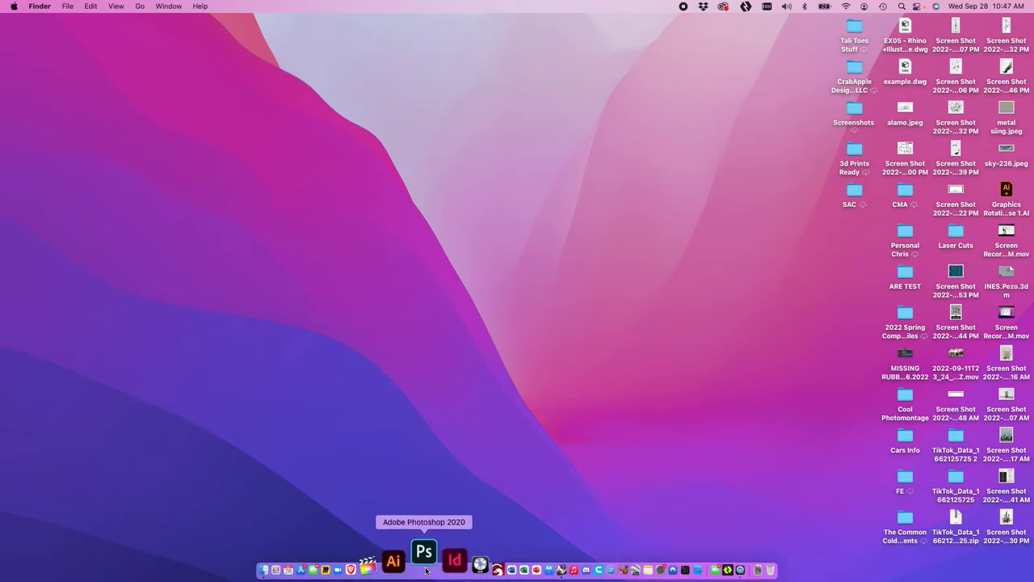
pyautogui.click(425, 571)
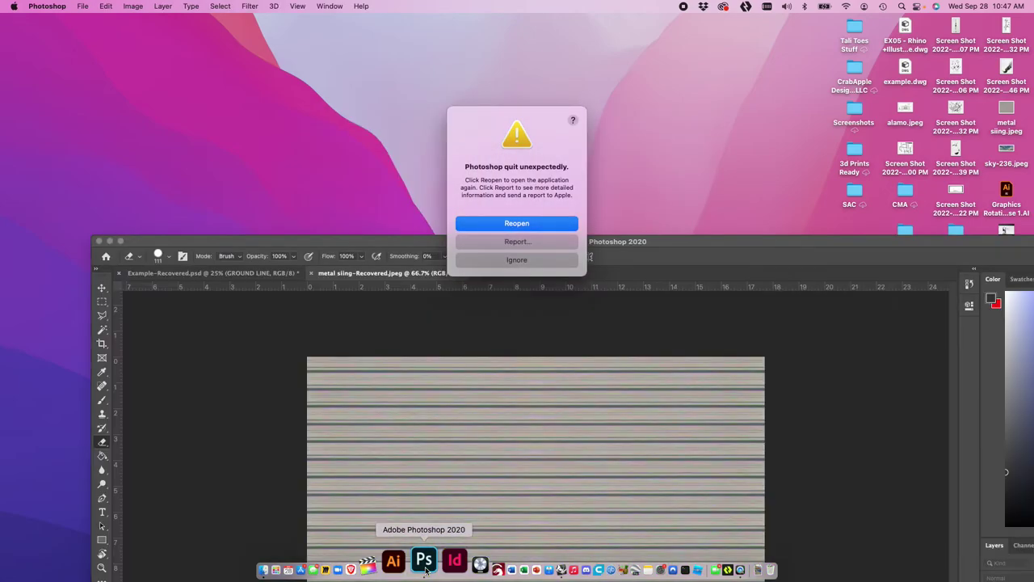
pyautogui.click(426, 570)
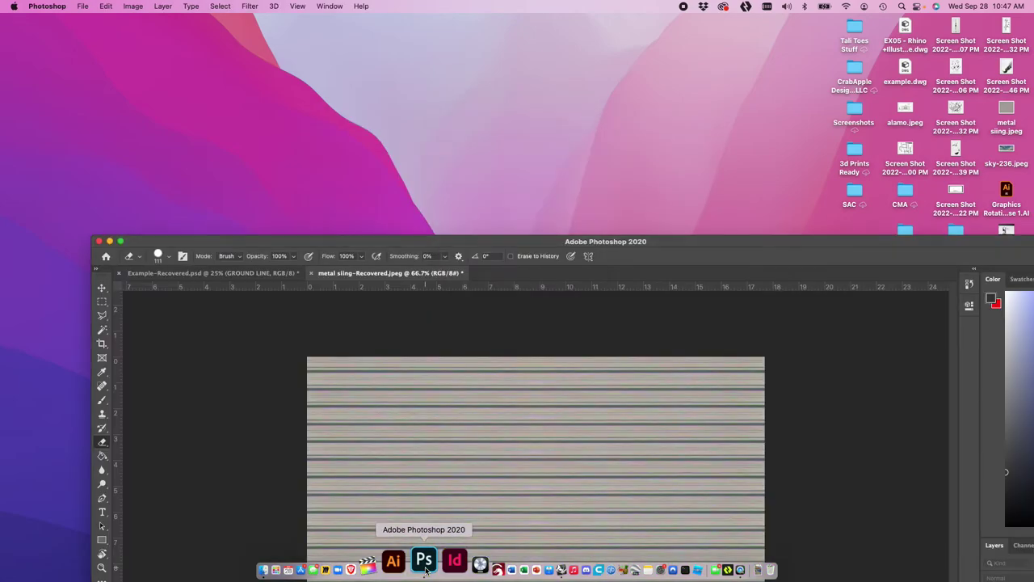
pyautogui.doubleClick(670, 240)
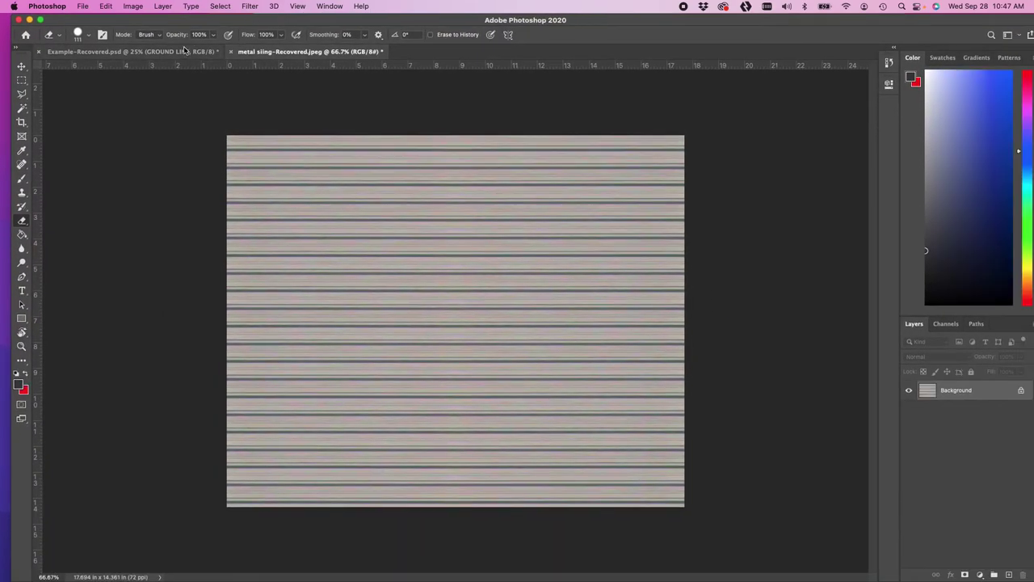
pyautogui.click(184, 51)
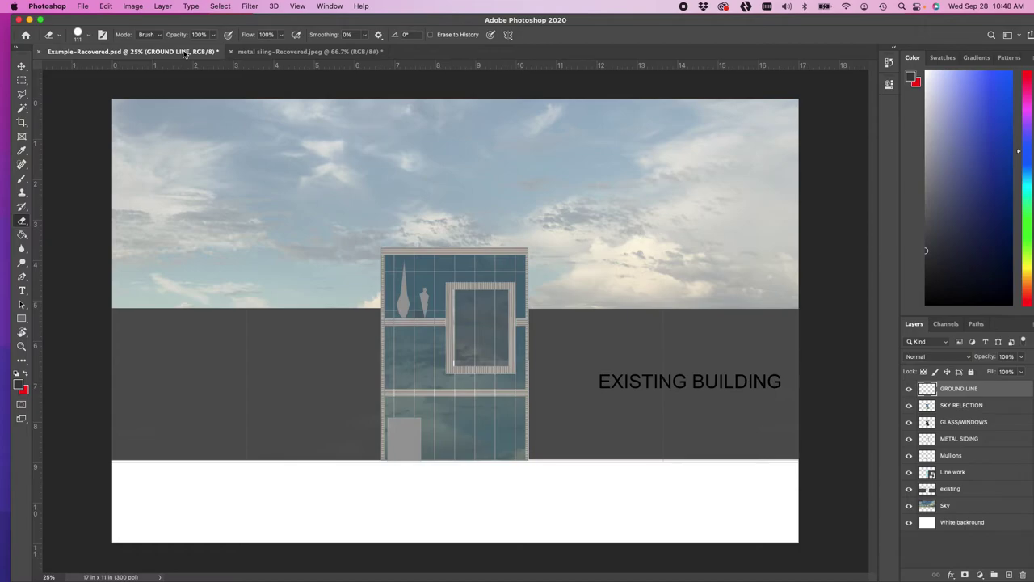
# Step: Save the recovered document as Example-Recovered.psd in the PhotoShop Tutorial folder with layers and Maximize Compatibility on
pyautogui.press('super+s')
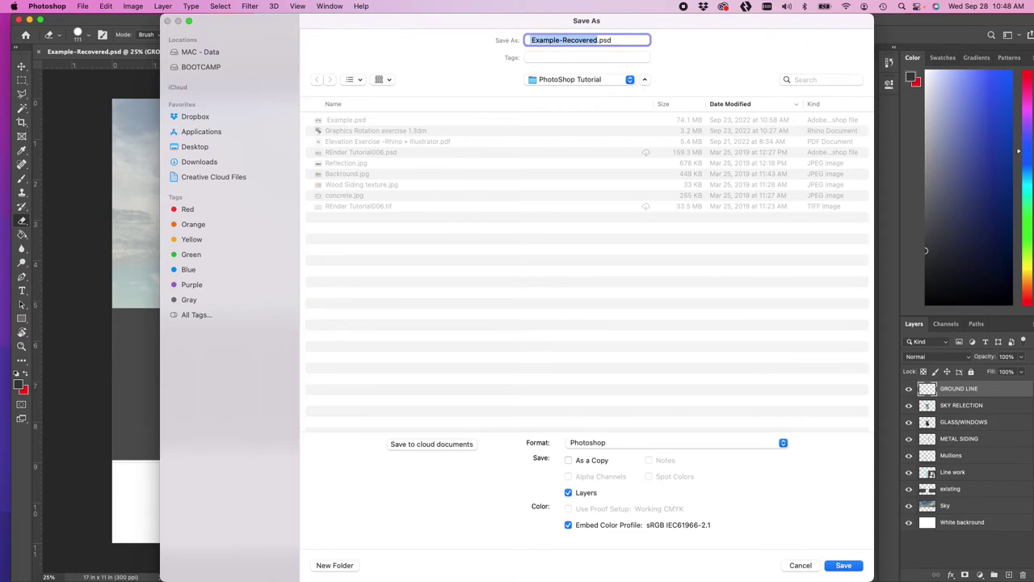
pyautogui.click(843, 566)
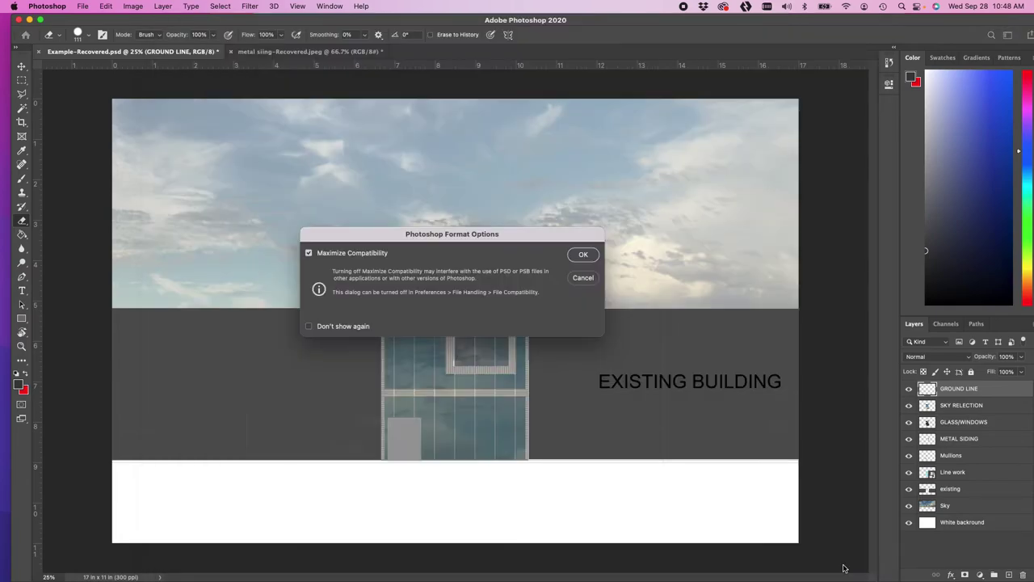
pyautogui.click(584, 255)
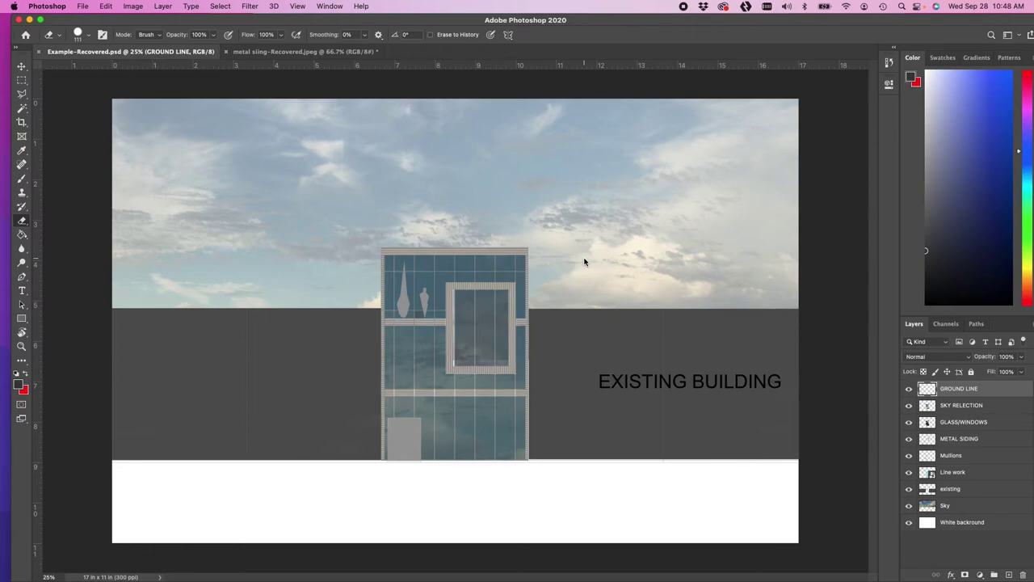
pyautogui.press('super+equal')
pyautogui.press('super+equal')
pyautogui.press('super+equal')
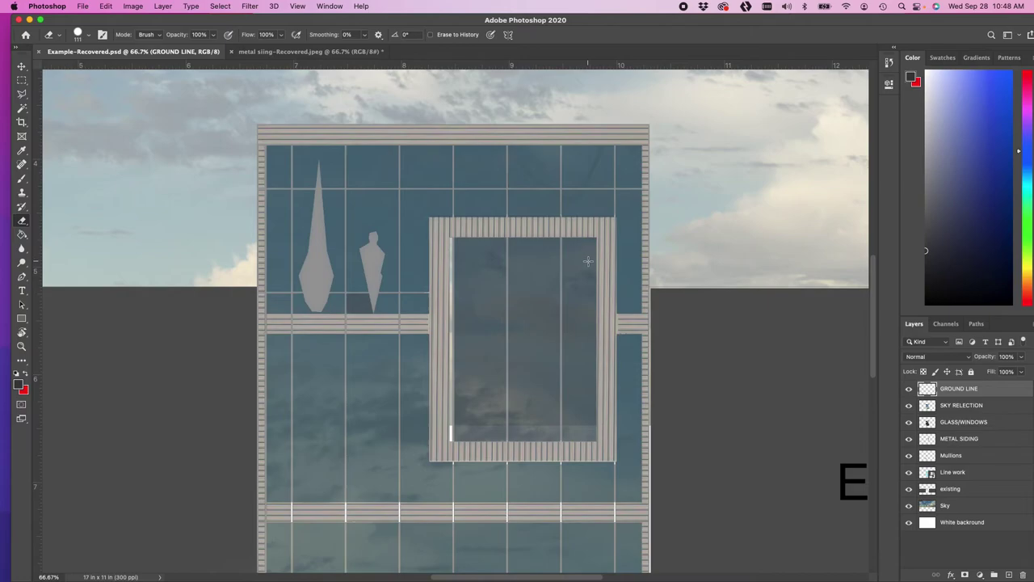
pyautogui.press('super+minus')
pyautogui.press('super+minus')
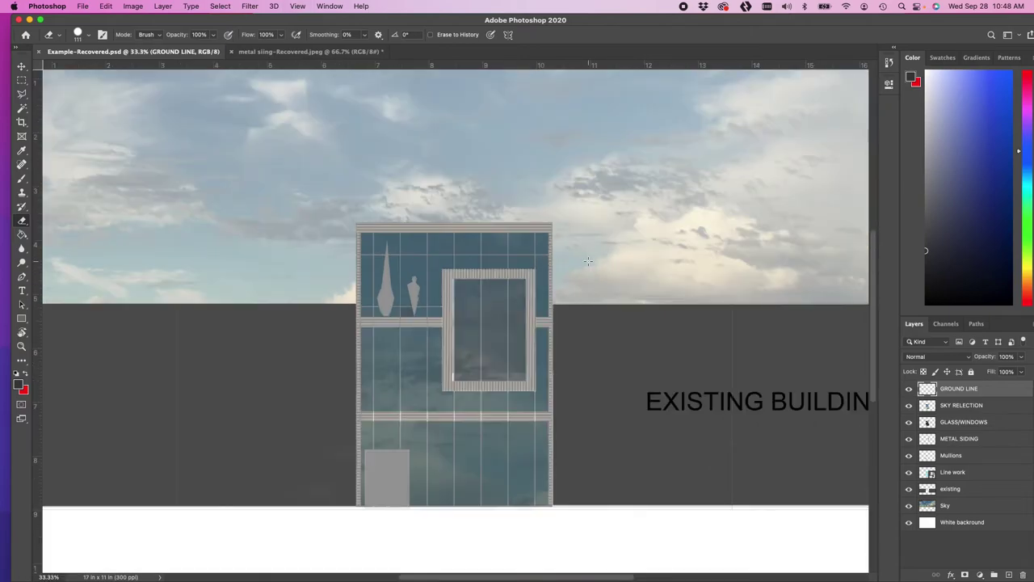
pyautogui.scroll(-1, 589, 260)
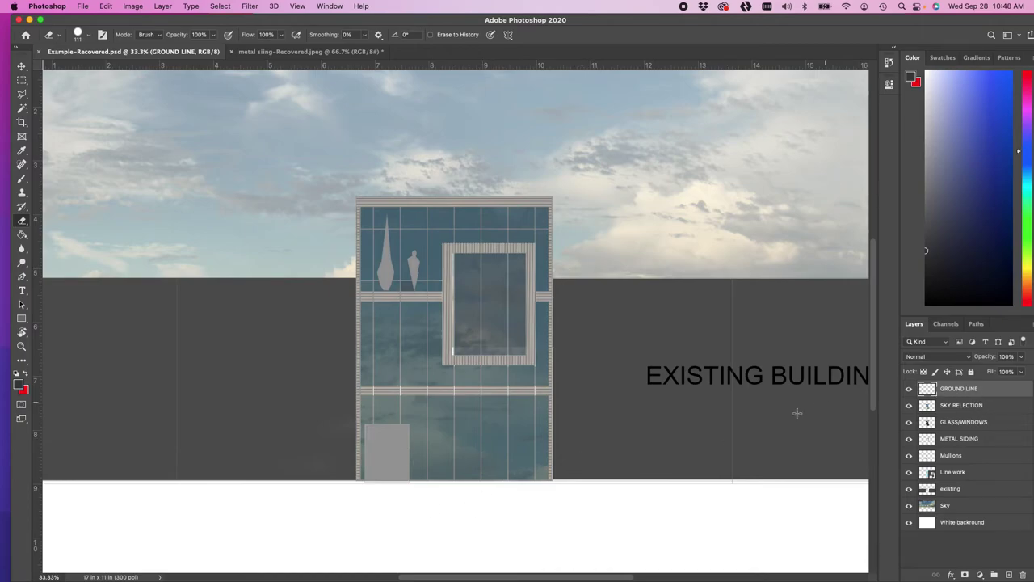
pyautogui.press('super+minus')
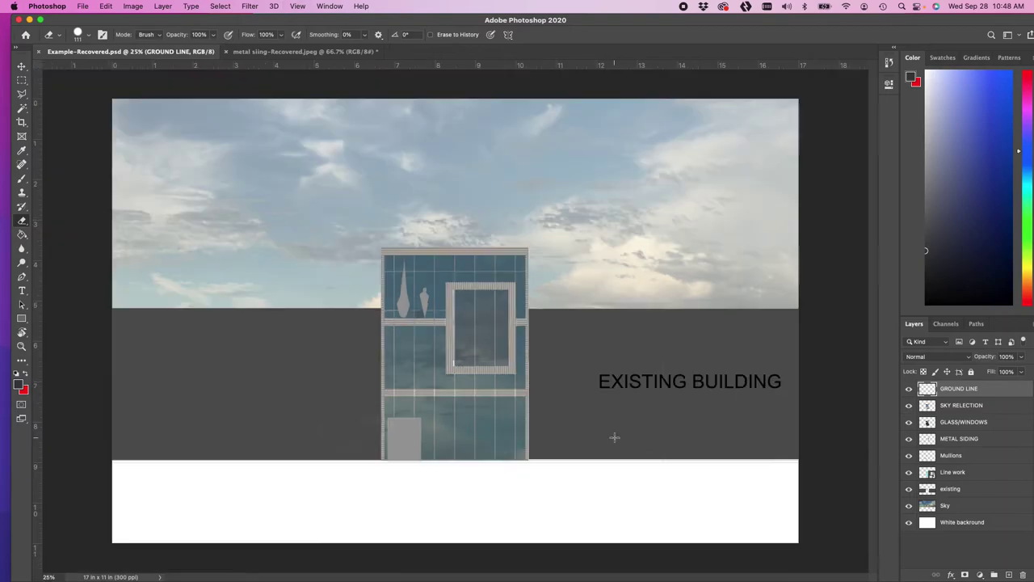
# Step: Select a thin strip along the ground across the full image width and paint it dark on the GROUND LINE layer
pyautogui.click(22, 80)
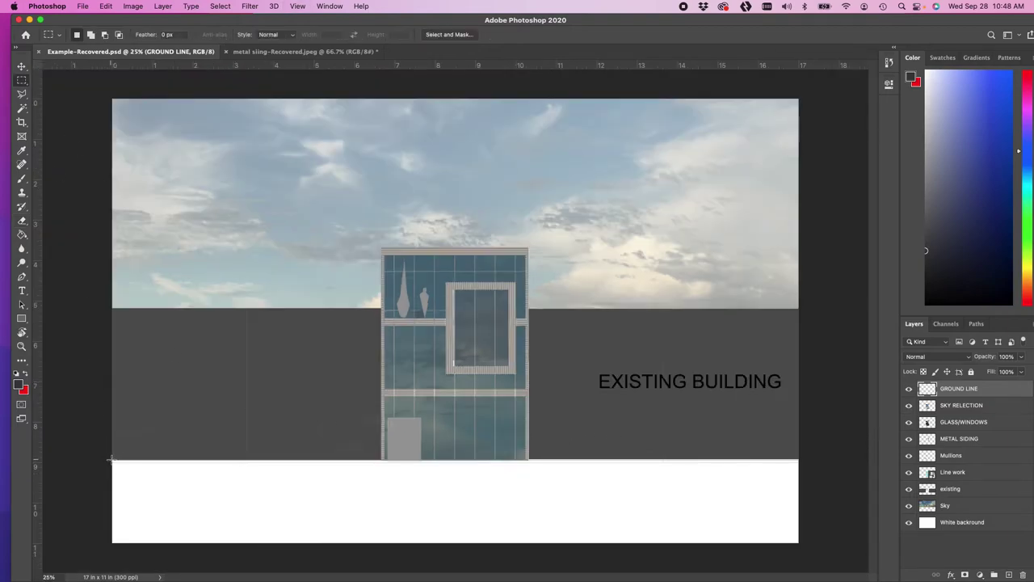
pyautogui.moveTo(113, 462)
pyautogui.mouseDown()
pyautogui.moveTo(404, 484)
pyautogui.moveTo(715, 486)
pyautogui.moveTo(802, 468)
pyautogui.moveTo(55, 444)
pyautogui.moveTo(873, 488)
pyautogui.moveTo(5, 468)
pyautogui.mouseUp()
pyautogui.press('b')
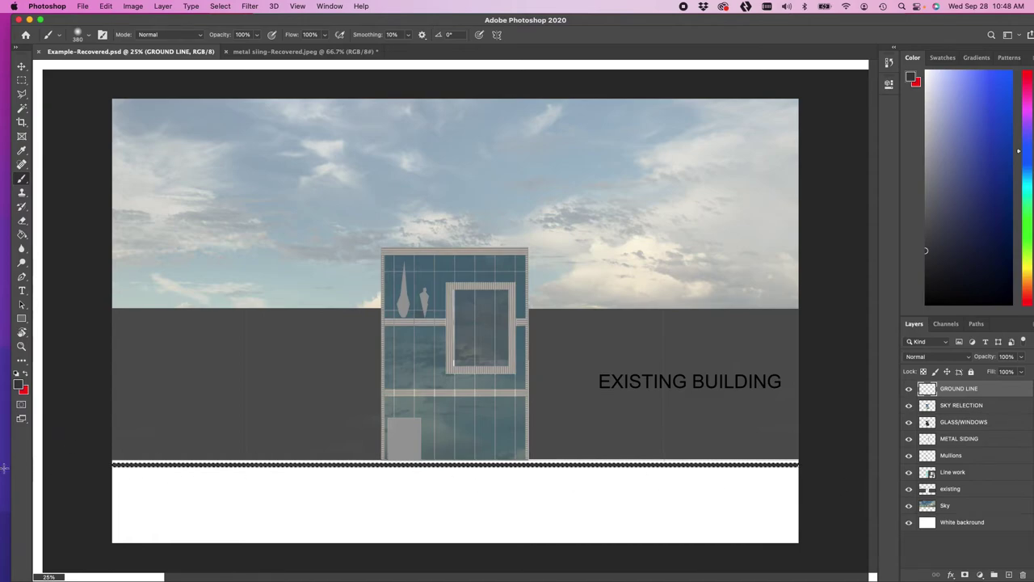
# Step: Show the rulers, clear the ground strip selection and save the document
pyautogui.press('super+r')
pyautogui.press('super+d')
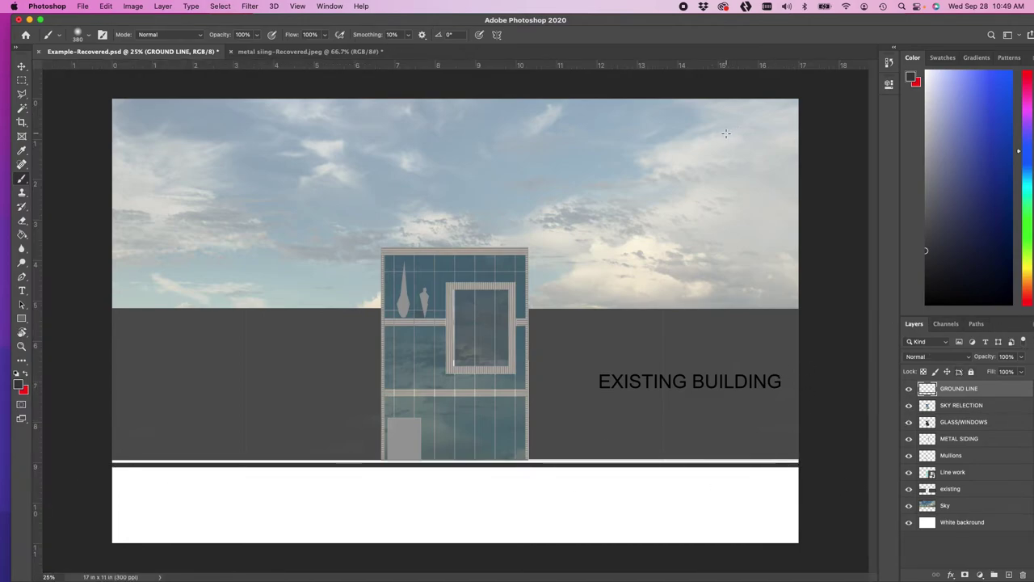
pyautogui.press('super+s')
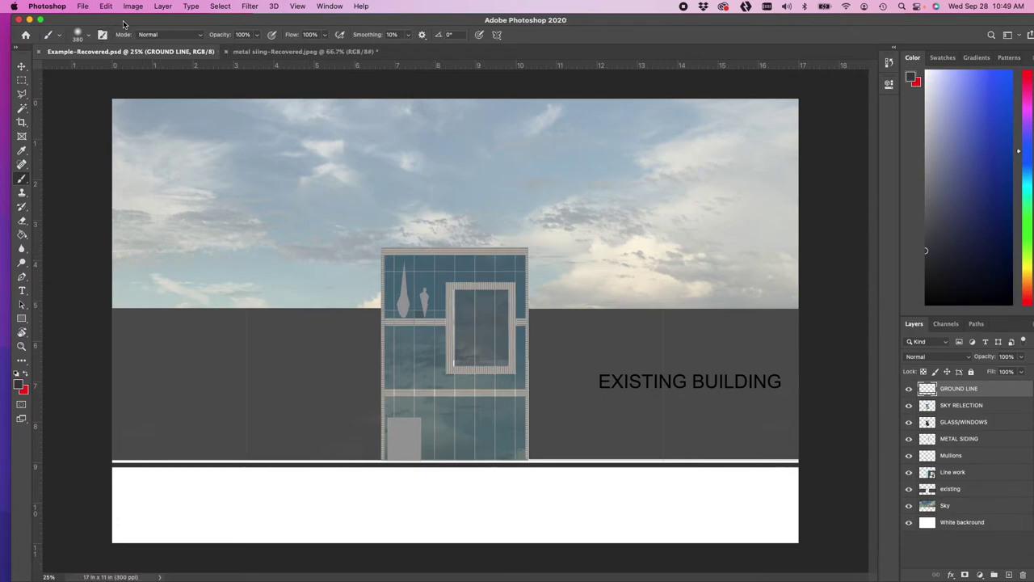
pyautogui.moveTo(124, 24); pyautogui.dragTo(117, 16)
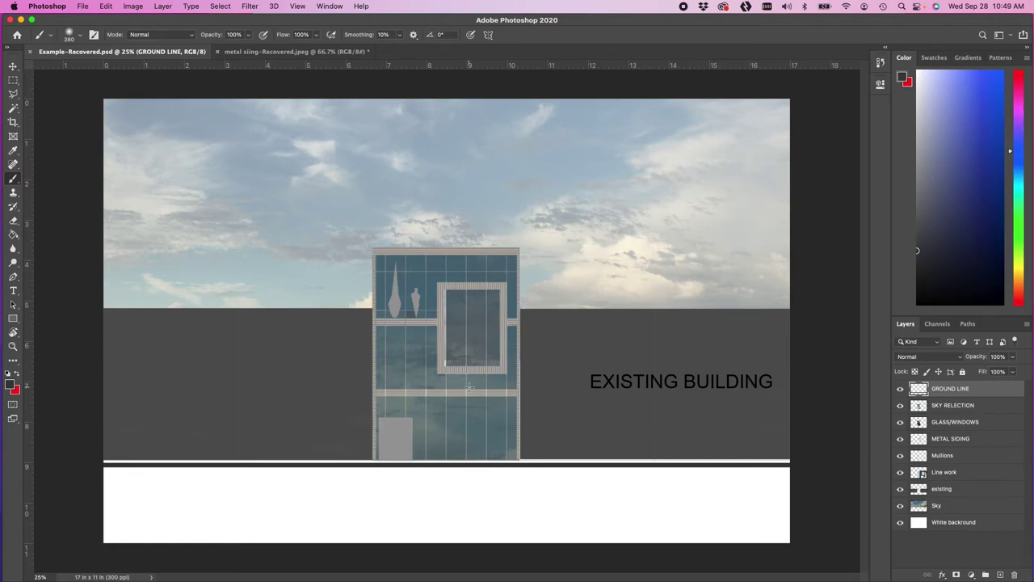
# Step: Add a new layer above GROUND LINE and name it SSHADOWS
pyautogui.press('super+equal')
pyautogui.press('super+equal')
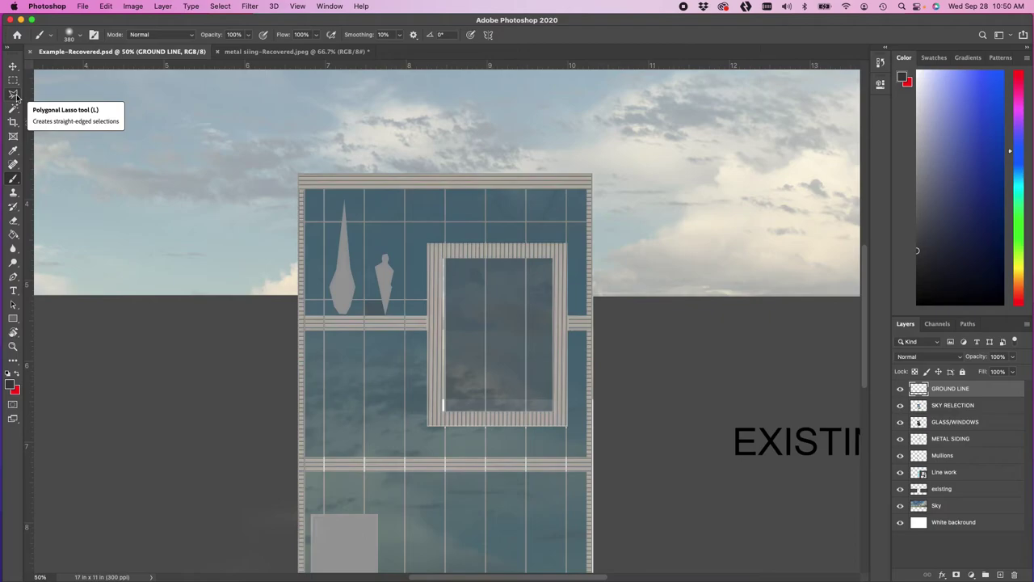
pyautogui.scroll(-3, 15, 100)
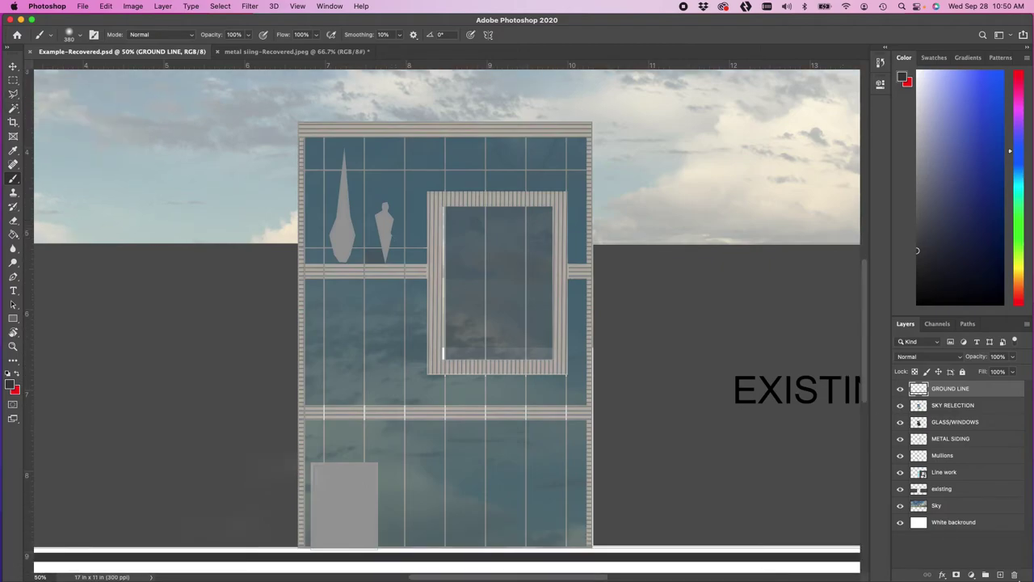
pyautogui.click(1001, 575)
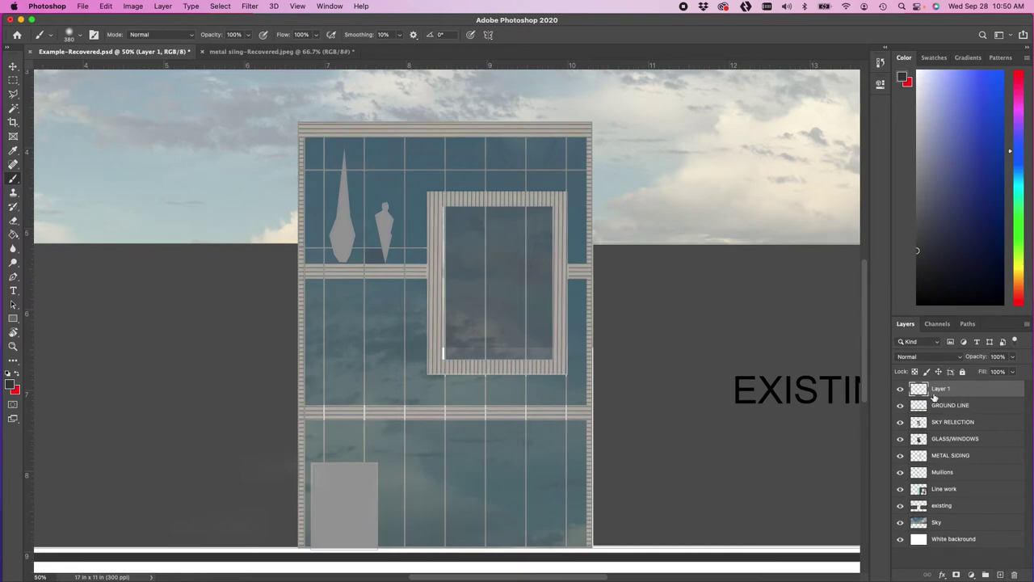
pyautogui.doubleClick(942, 389)
pyautogui.write('SHOW')
pyautogui.press('BackSpace')
pyautogui.press('BackSpace')
pyautogui.press('BackSpace')
pyautogui.write('SHADOWS')
pyautogui.press('Return')
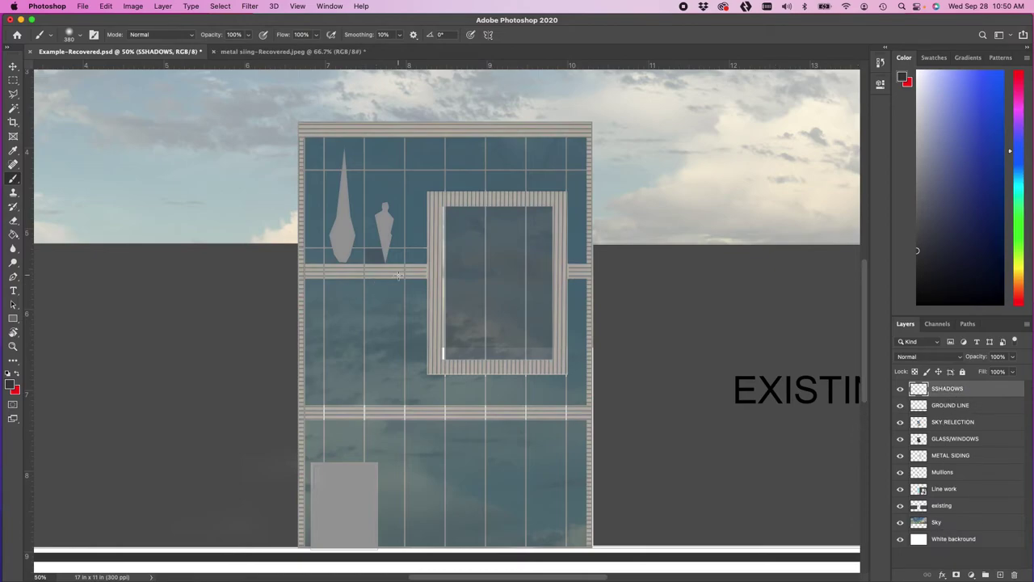
# Step: Outline the projecting window frame's cast shadow with the Polygonal Lasso, as an angled band along its left side and underside
pyautogui.press('super+equal')
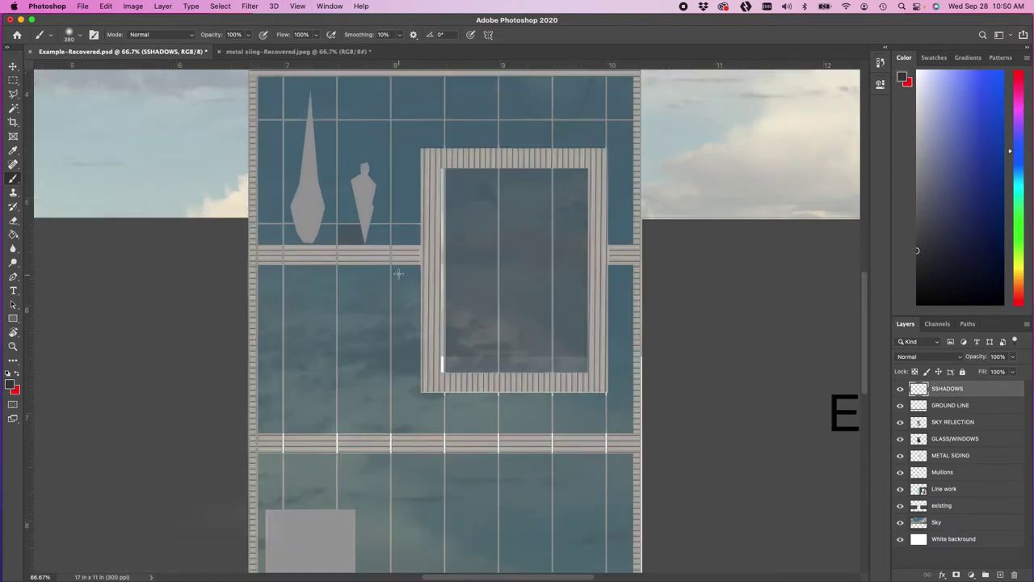
pyautogui.click(13, 96)
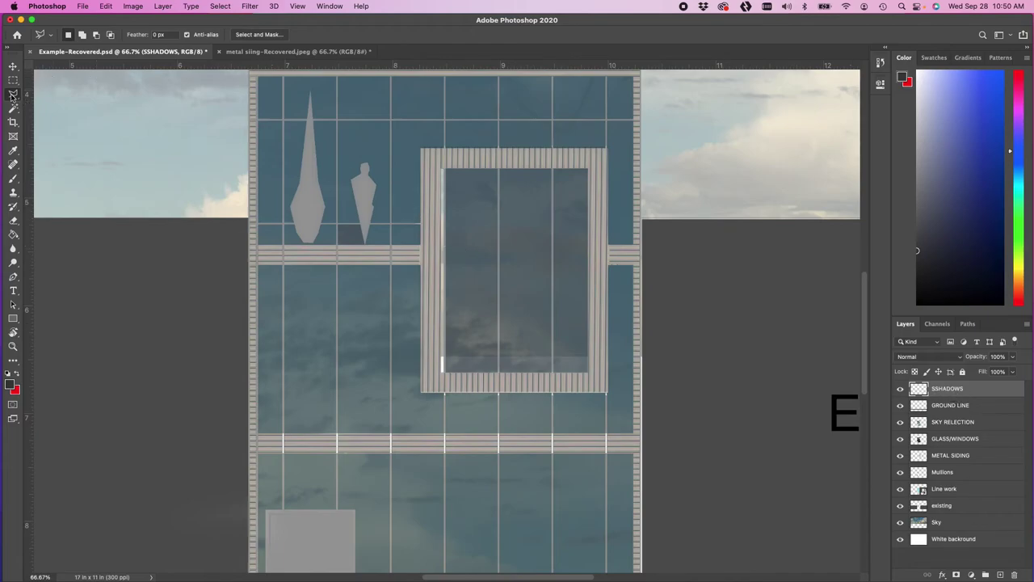
pyautogui.scroll(2, 392, 160)
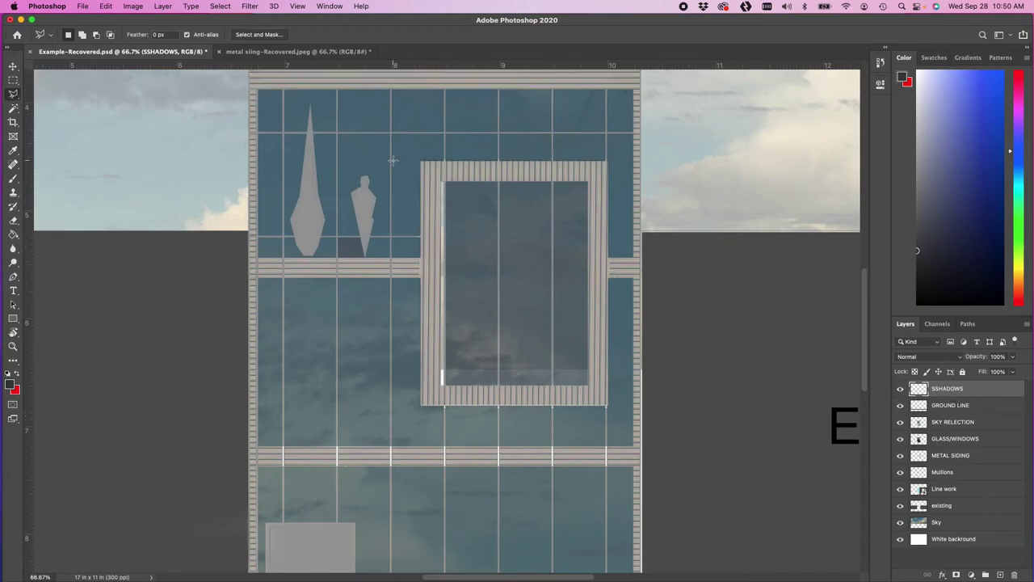
pyautogui.press('super+equal')
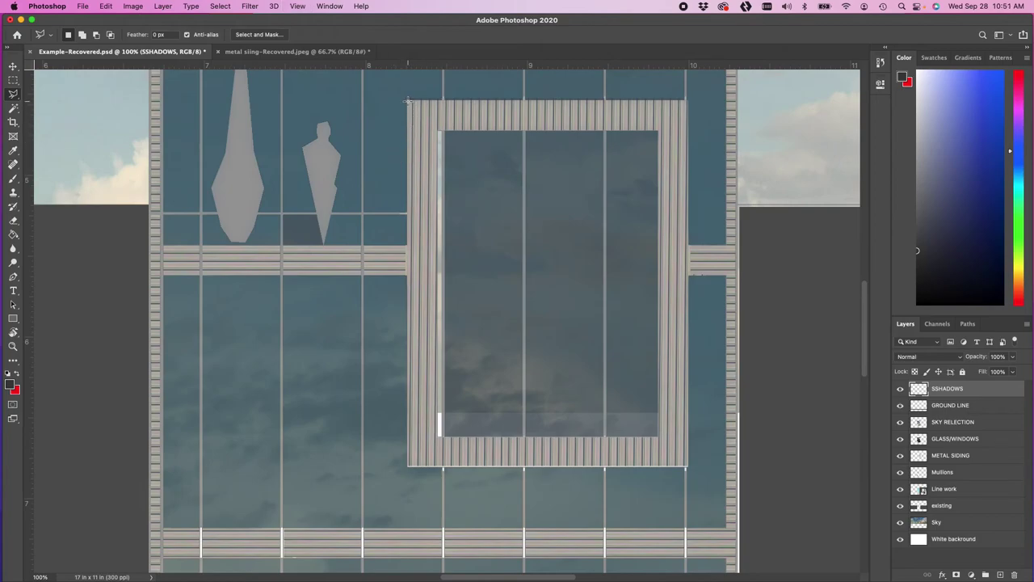
pyautogui.click(407, 101)
pyautogui.click(371, 136)
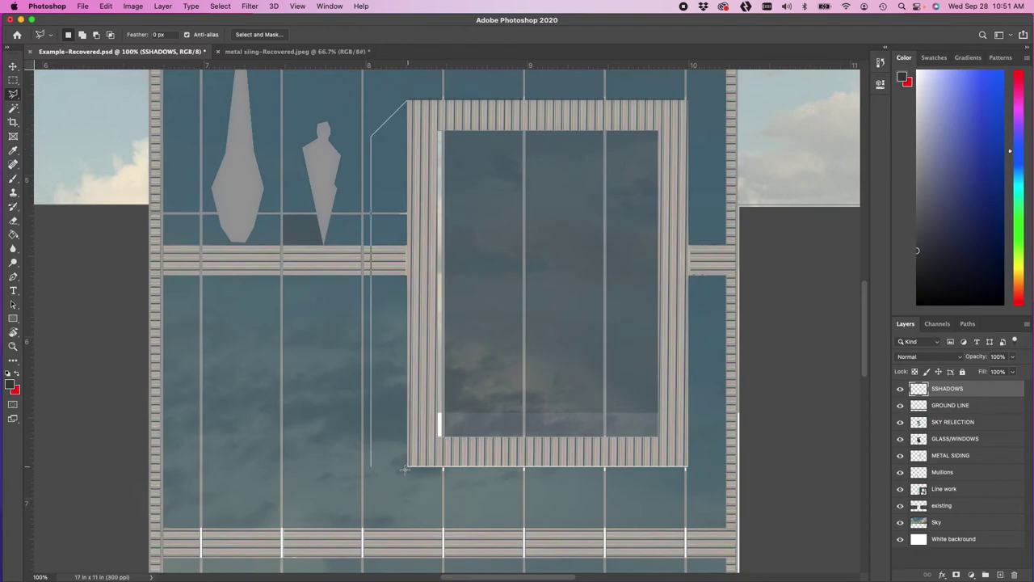
pyautogui.click(371, 504)
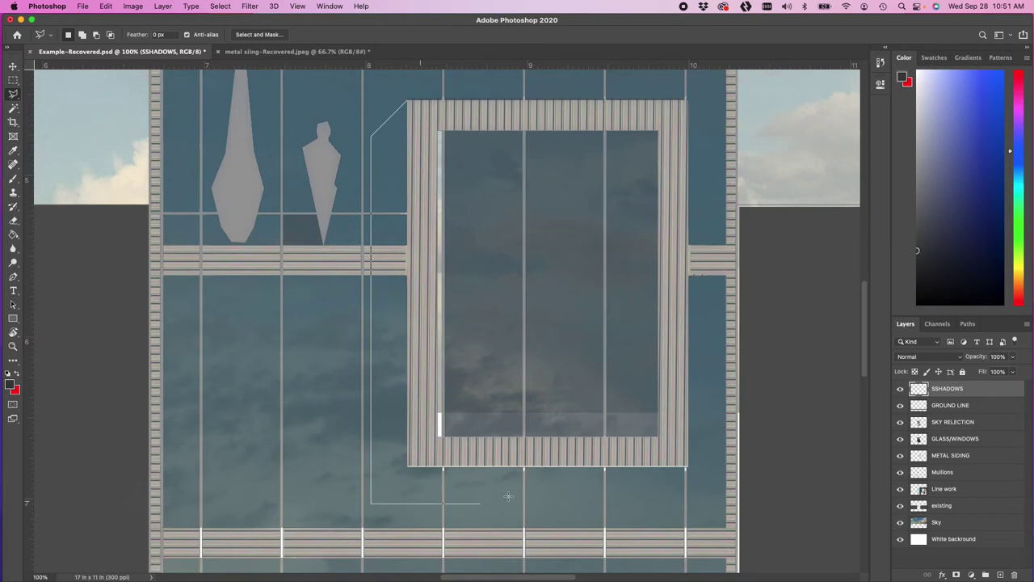
pyautogui.click(652, 504)
pyautogui.click(686, 467)
pyautogui.click(410, 464)
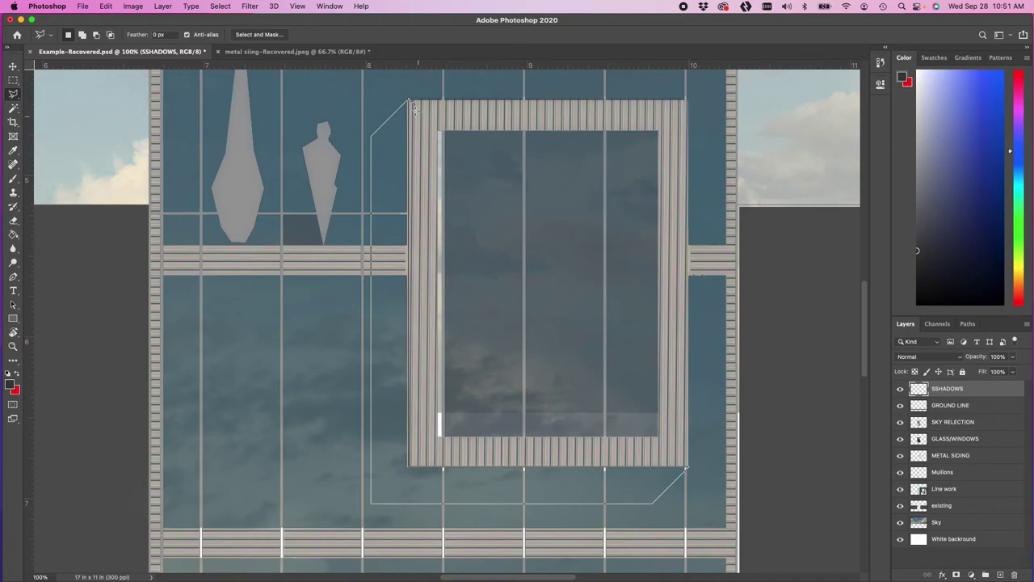
pyautogui.click(410, 101)
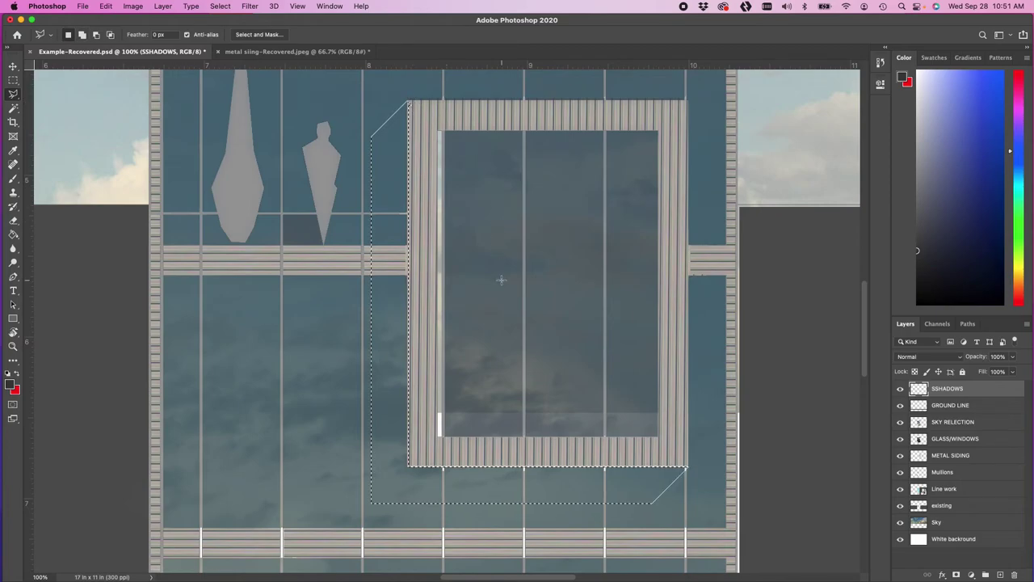
# Step: Add to the selection a narrow shadow strip down the building's right edge, from the neighbouring roof to the ground with an angled upper end
pyautogui.press('super+minus')
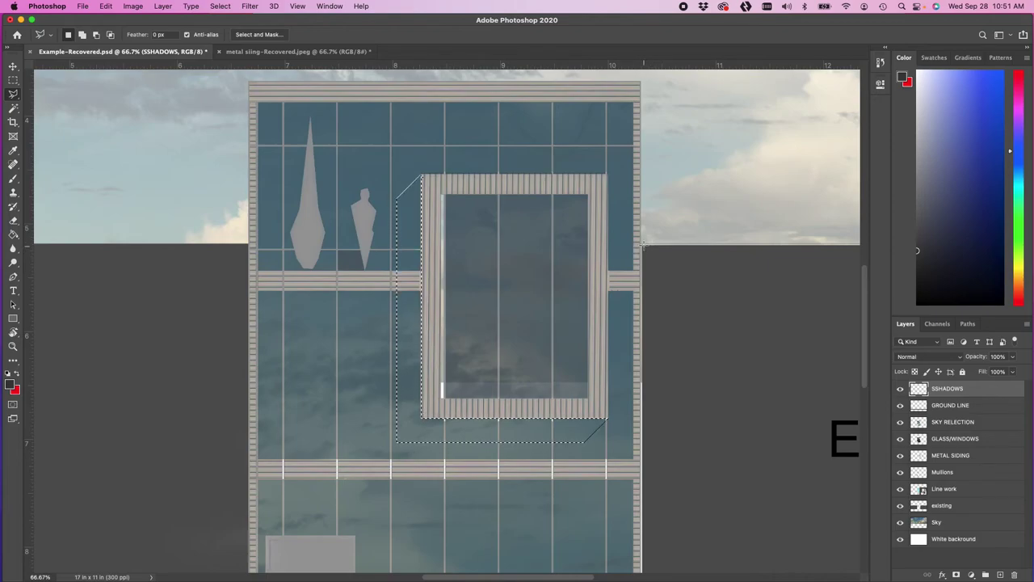
pyautogui.press('shift')
pyautogui.click(637, 247)
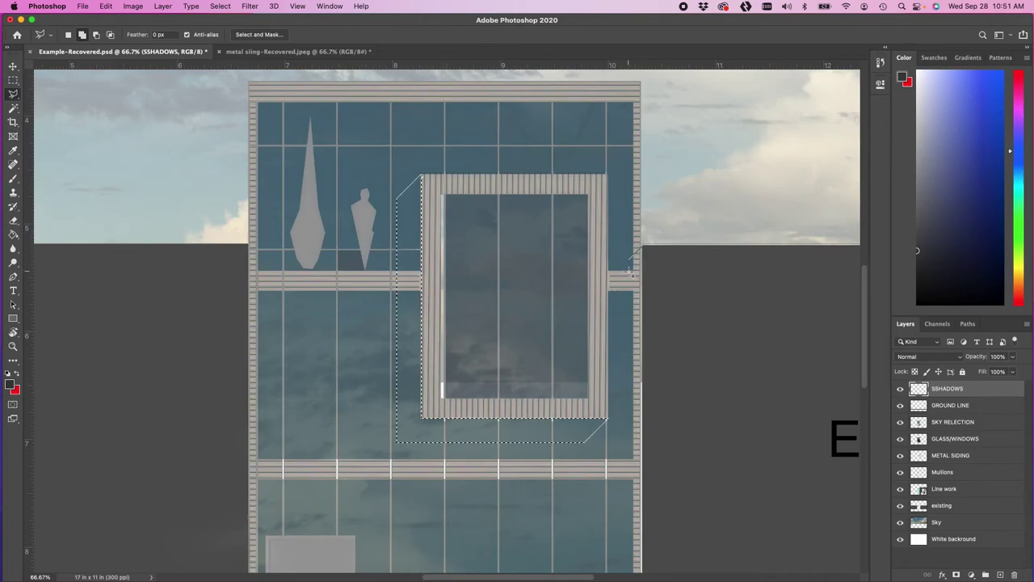
pyautogui.scroll(-3, 633, 305)
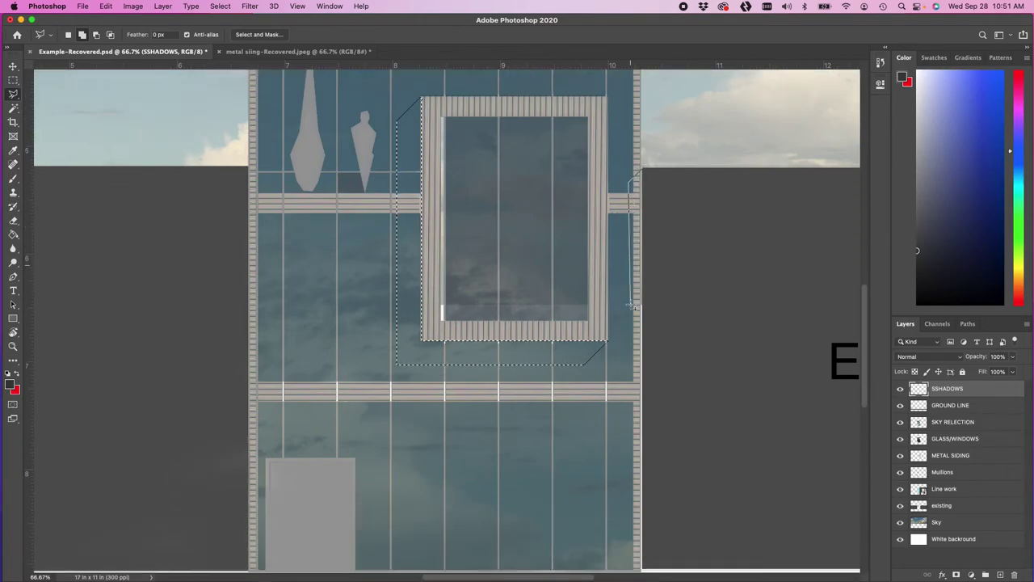
pyautogui.scroll(-5, 633, 305)
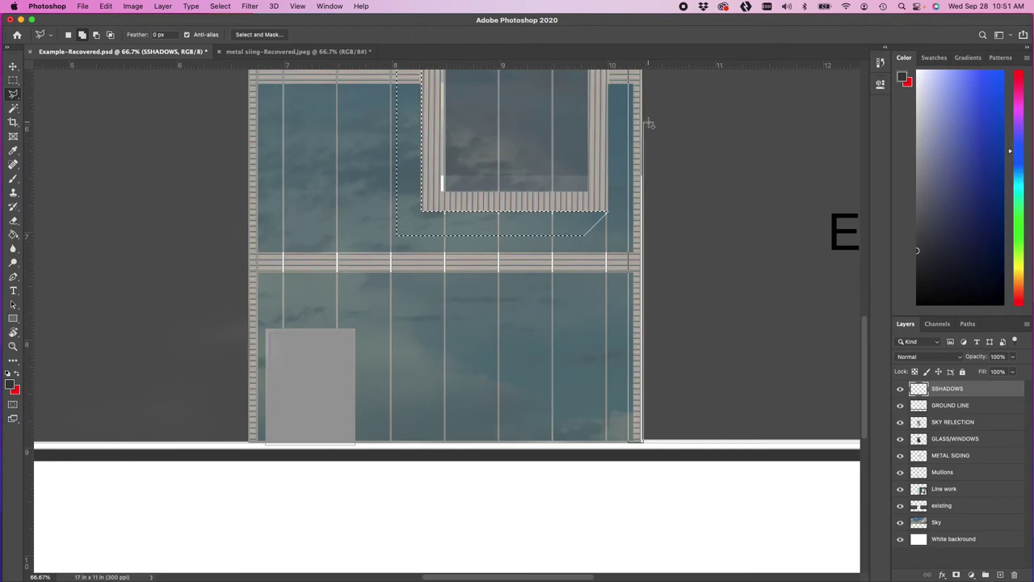
pyautogui.scroll(3, 649, 123)
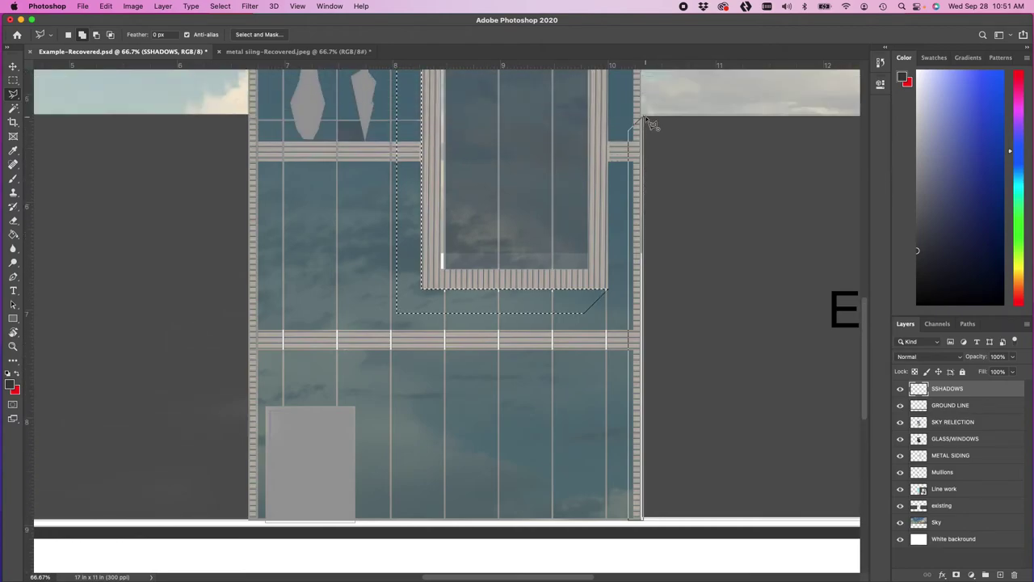
pyautogui.click(646, 119)
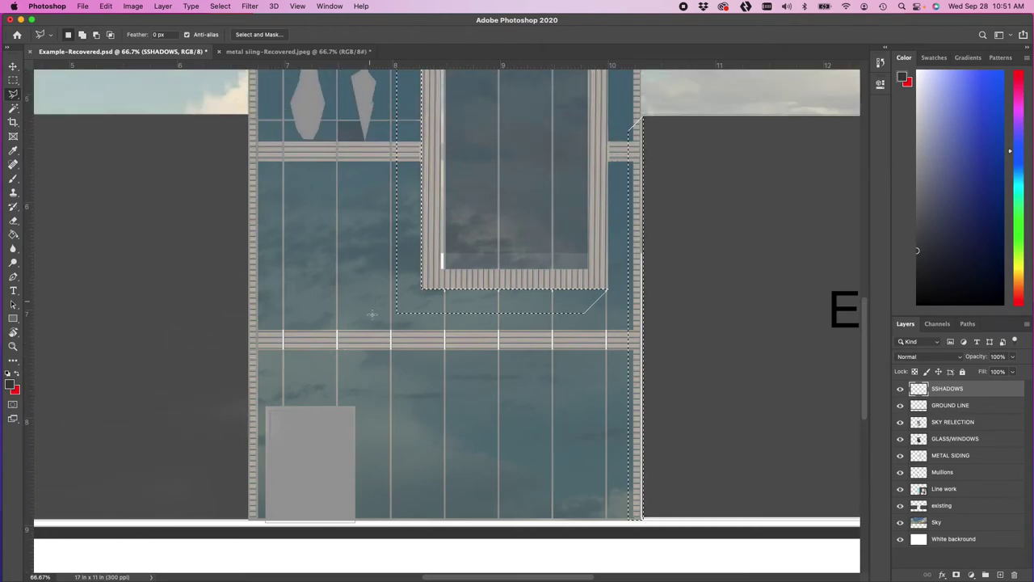
# Step: Add to the selection a horizontal shadow band beneath the roof fascia across the facade, with an angled right end
pyautogui.scroll(5, 404, 319)
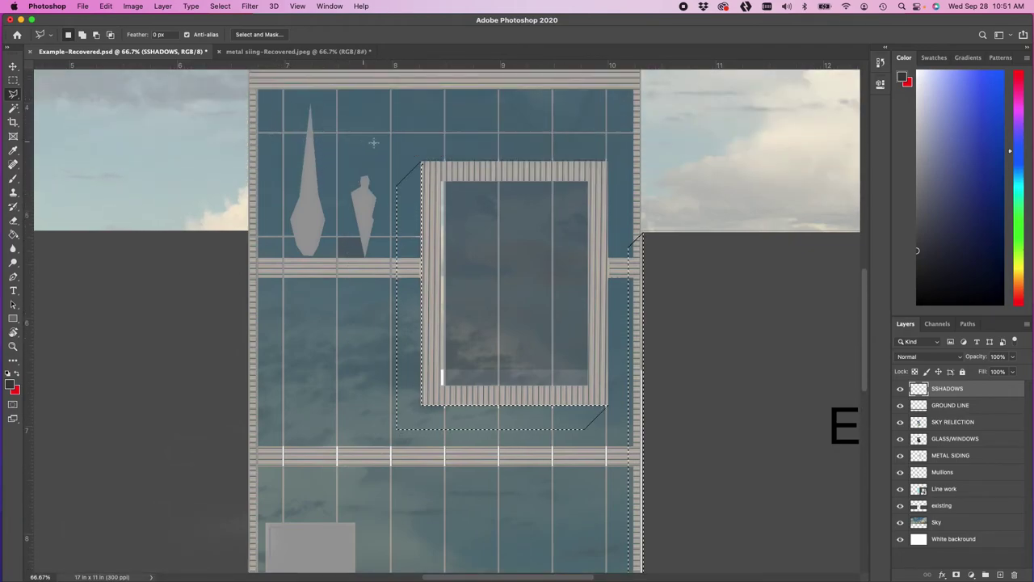
pyautogui.scroll(1, 413, 150)
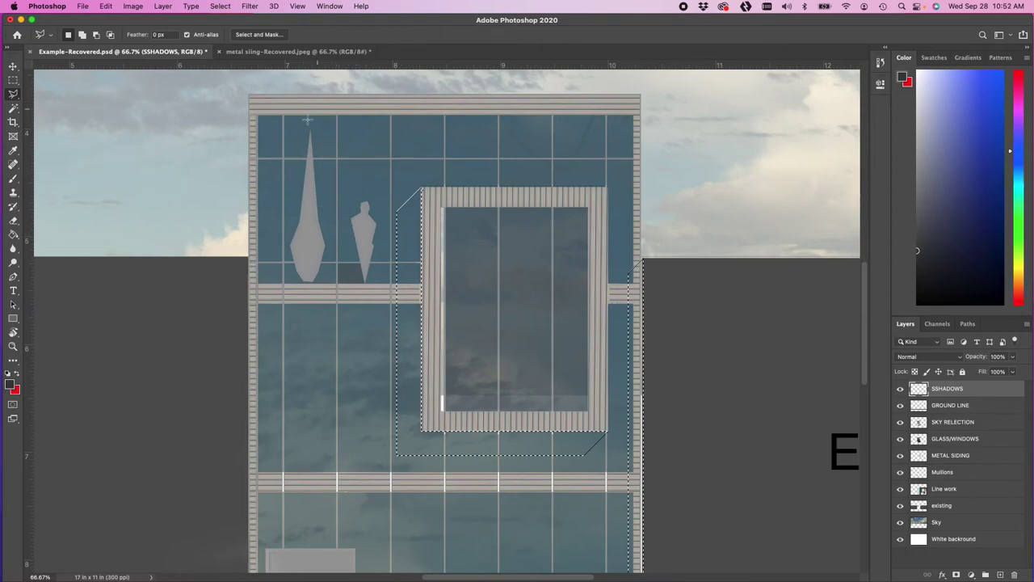
pyautogui.press('super+equal')
pyautogui.press('super+equal')
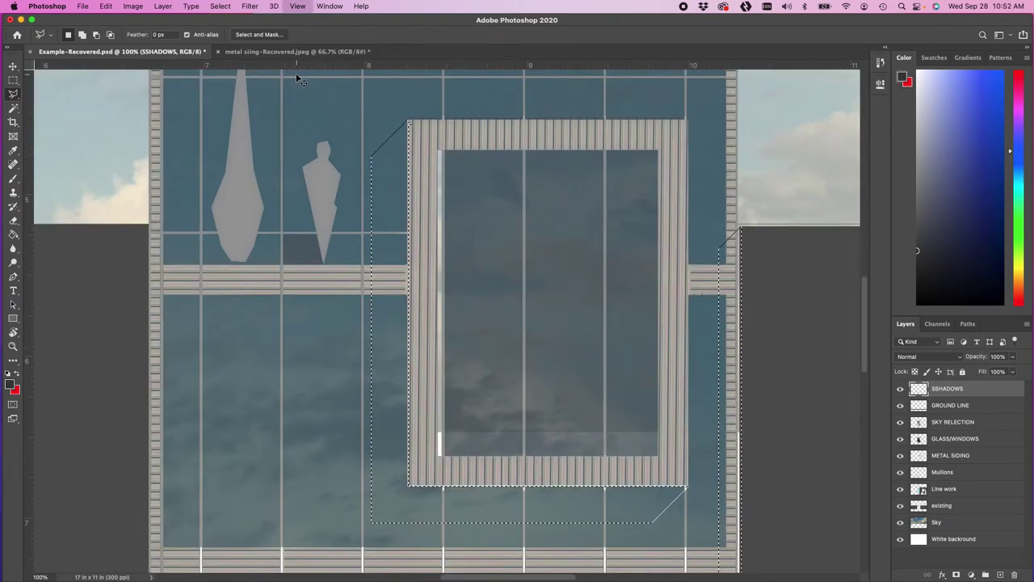
pyautogui.moveTo(335, 180); pyautogui.dragTo(330, 469)
pyautogui.press('super+minus')
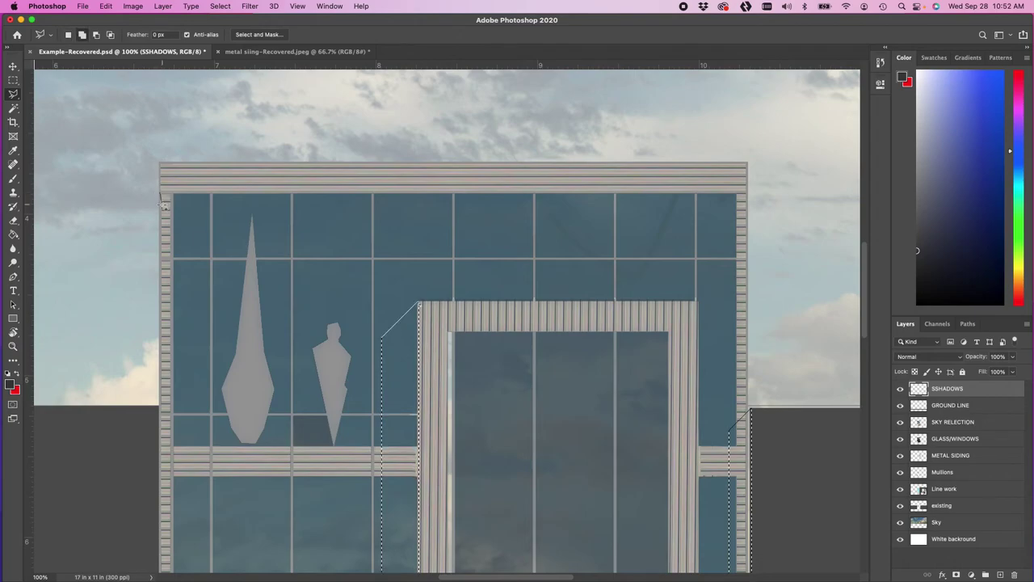
pyautogui.click(162, 255)
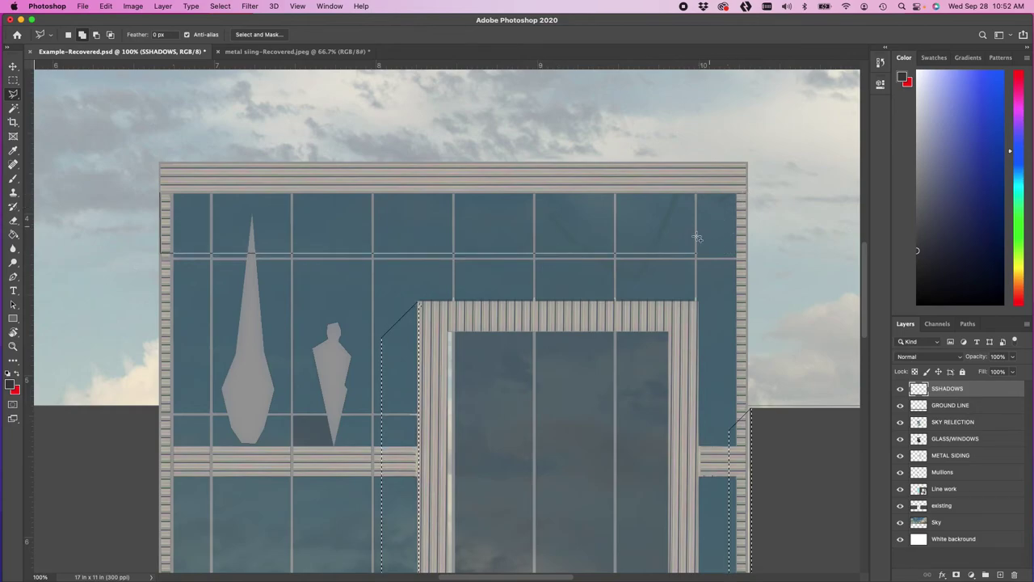
pyautogui.click(669, 254)
pyautogui.click(738, 194)
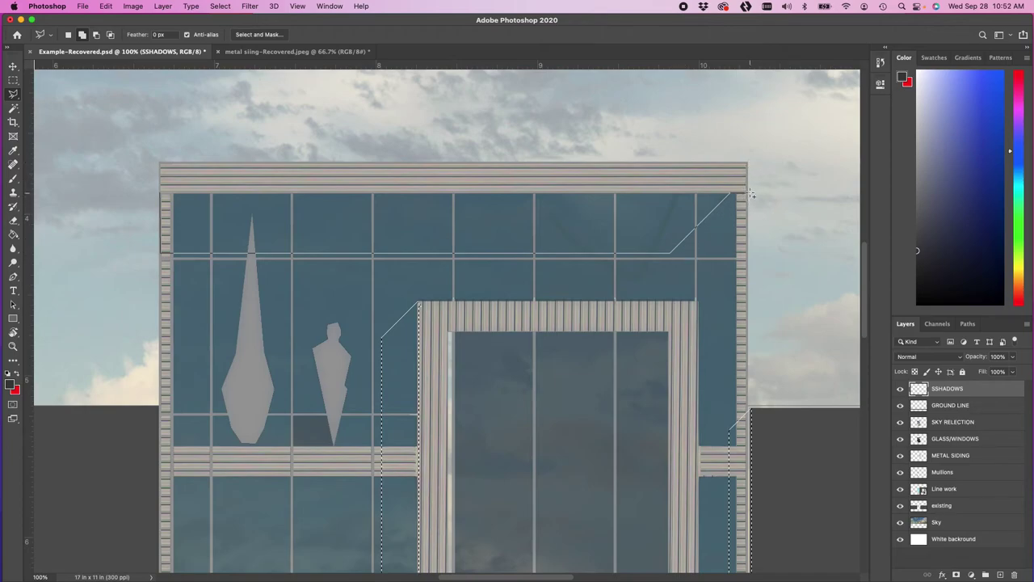
pyautogui.click(749, 161)
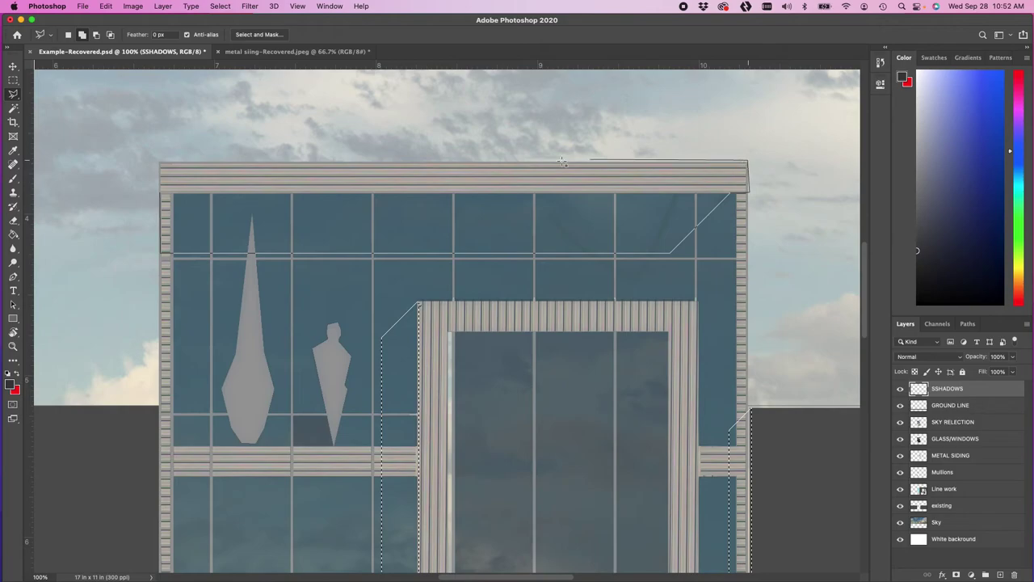
pyautogui.click(748, 193)
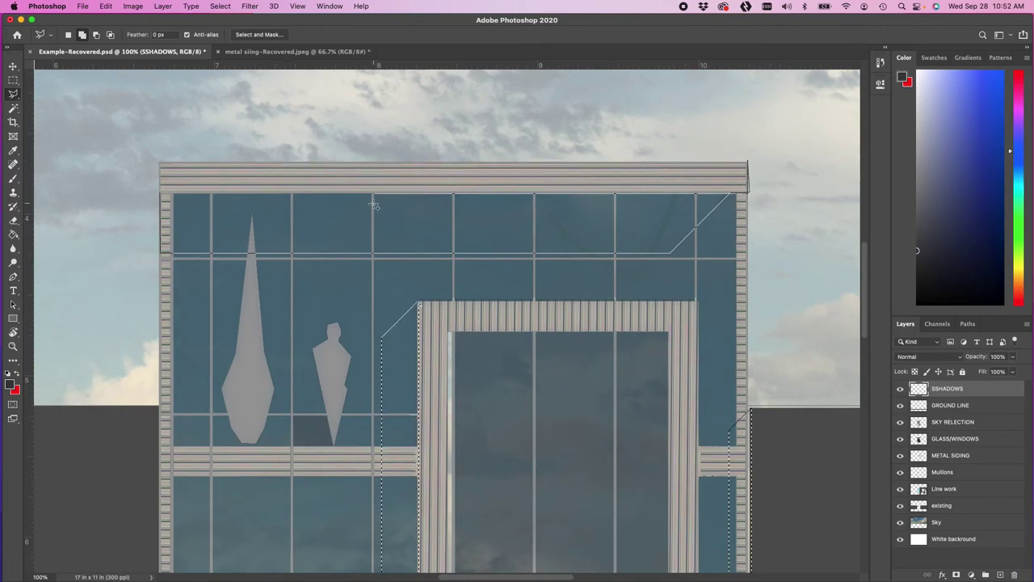
pyautogui.doubleClick(165, 197)
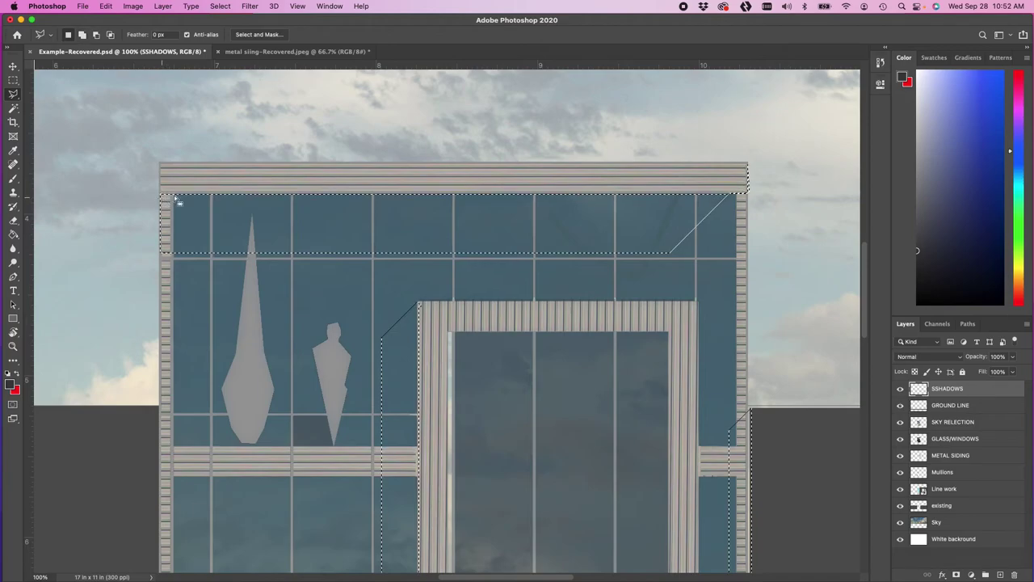
# Step: Set the foreground colour to the dark purplish black 1f1a25 for brushing the selected shadow areas
pyautogui.press('super+minus')
pyautogui.press('super+minus')
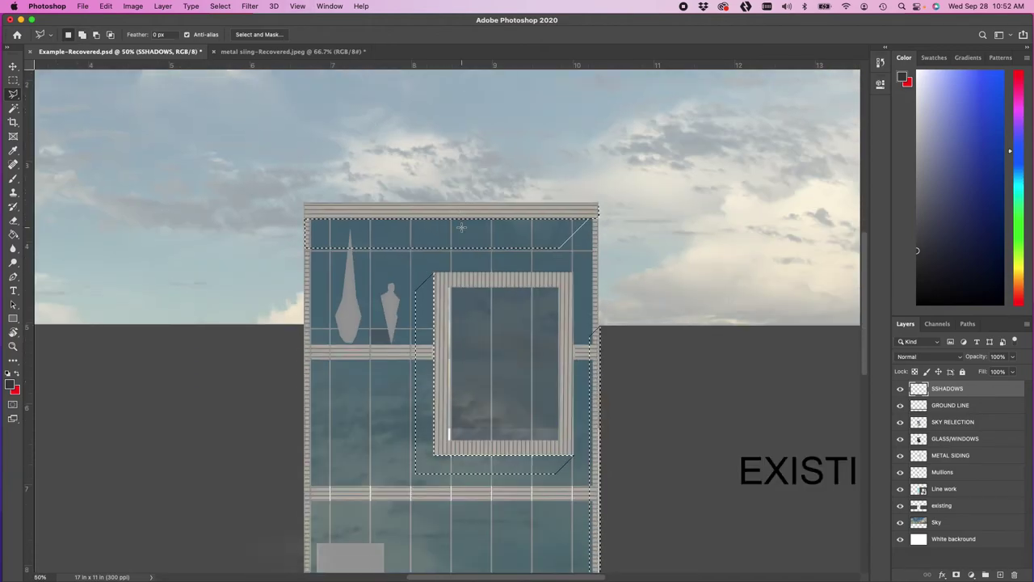
pyautogui.scroll(-4, 371, 162)
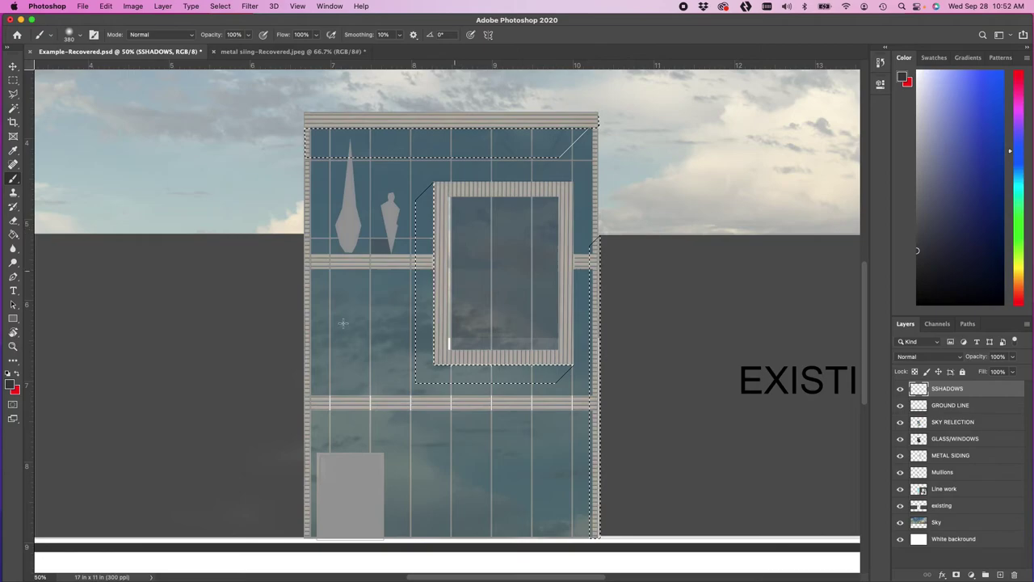
pyautogui.click(10, 385)
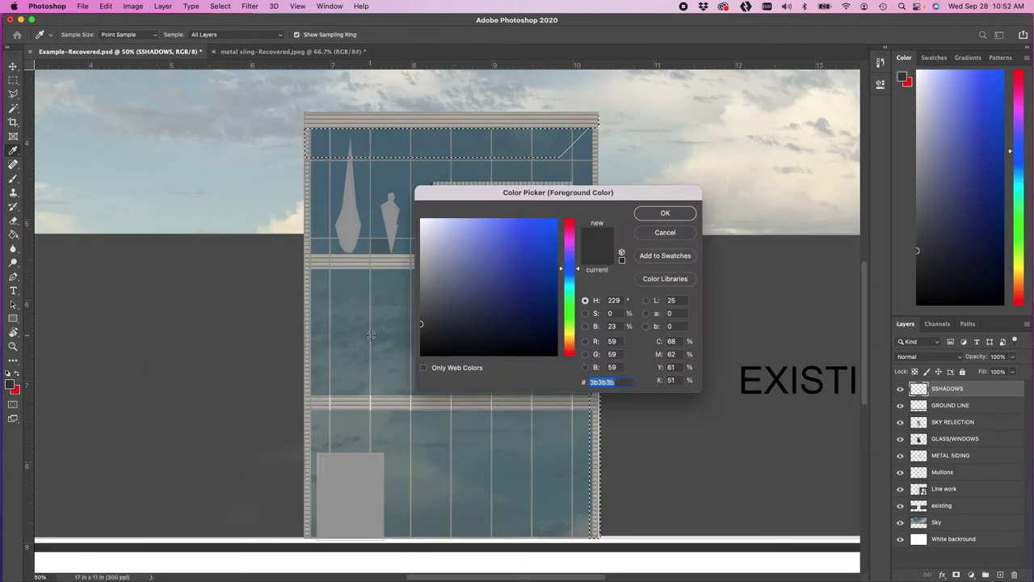
pyautogui.click(576, 280)
pyautogui.moveTo(575, 280); pyautogui.dragTo(575, 256)
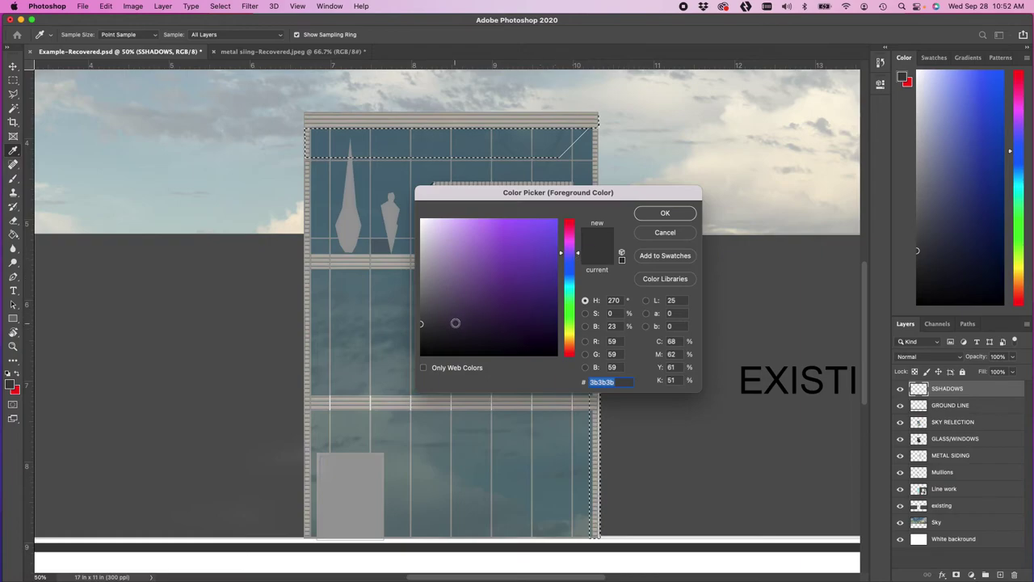
pyautogui.moveTo(460, 310)
pyautogui.mouseDown()
pyautogui.moveTo(449, 313)
pyautogui.moveTo(458, 335)
pyautogui.moveTo(447, 267)
pyautogui.moveTo(449, 321)
pyautogui.moveTo(462, 335)
pyautogui.mouseUp()
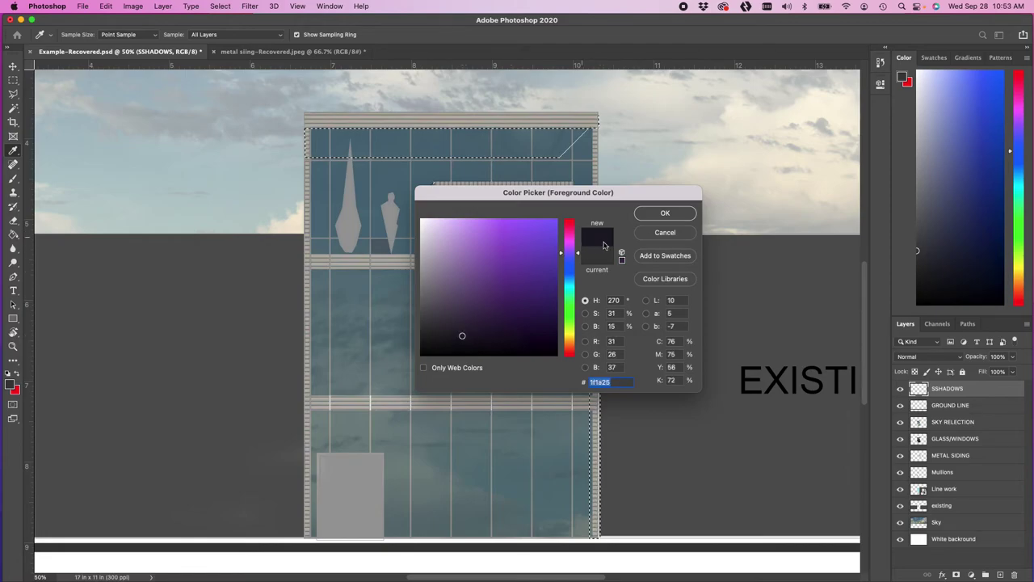
pyautogui.click(662, 214)
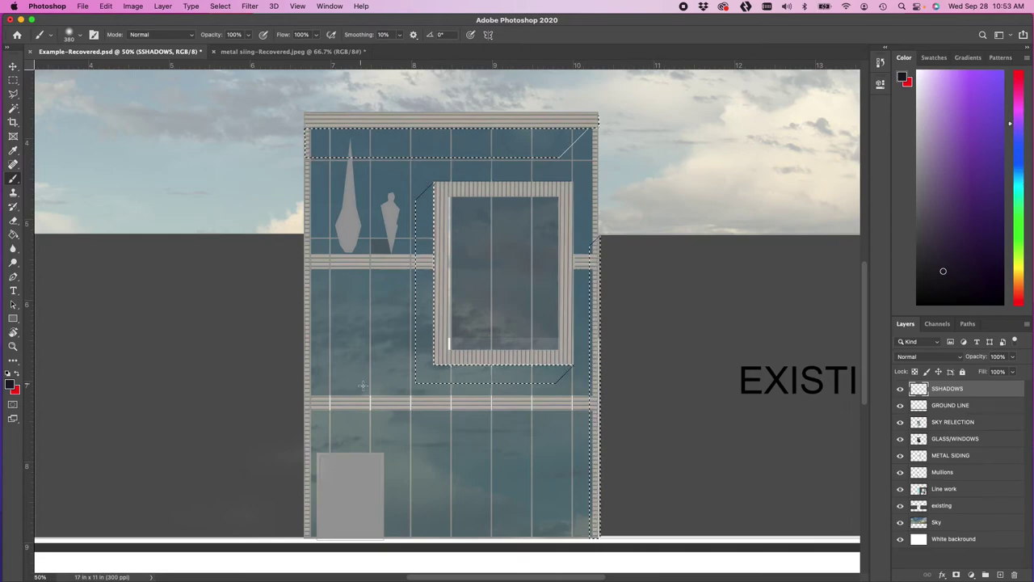
# Step: Try to brush solid dark colour over the window frame's shadow and the band beneath the roof fascia, and undo the strokes
pyautogui.moveTo(541, 378)
pyautogui.mouseDown()
pyautogui.moveTo(490, 371)
pyautogui.moveTo(422, 202)
pyautogui.moveTo(368, 144)
pyautogui.mouseUp()
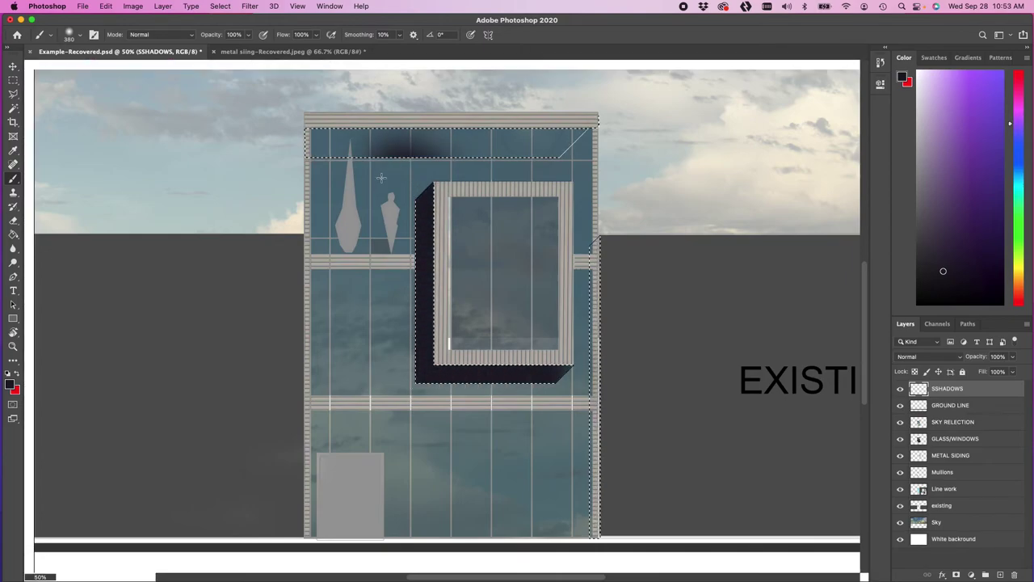
pyautogui.moveTo(685, 153); pyautogui.dragTo(311, 142)
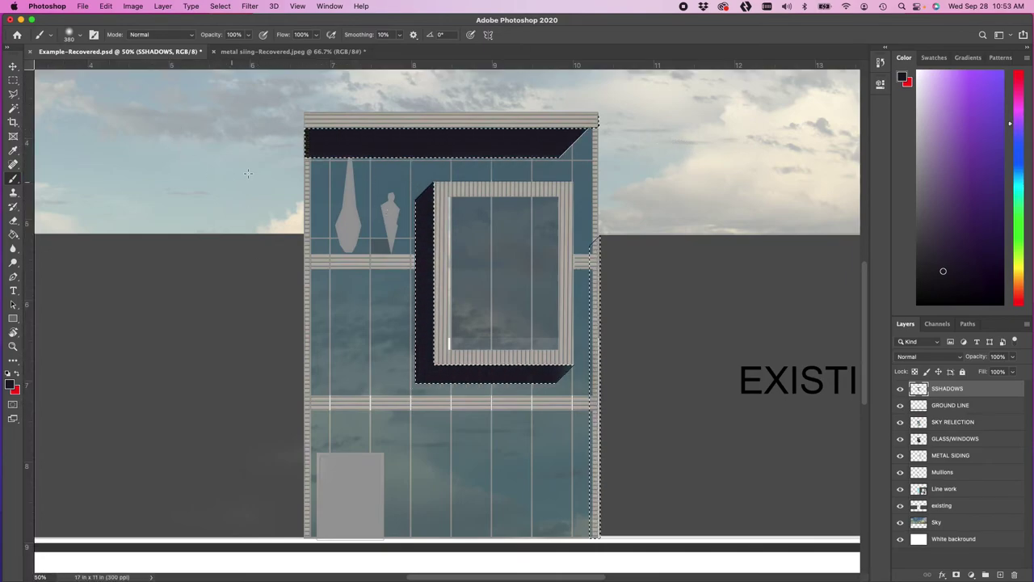
pyautogui.press('super+z')
pyautogui.press('super+z')
pyautogui.press('super+z')
pyautogui.press('super+z')
pyautogui.press('super+z')
# Step: Try lighter, uneven brush strokes on the right-edge strip and the window frame's shadow, and undo them
pyautogui.rightClick(692, 321)
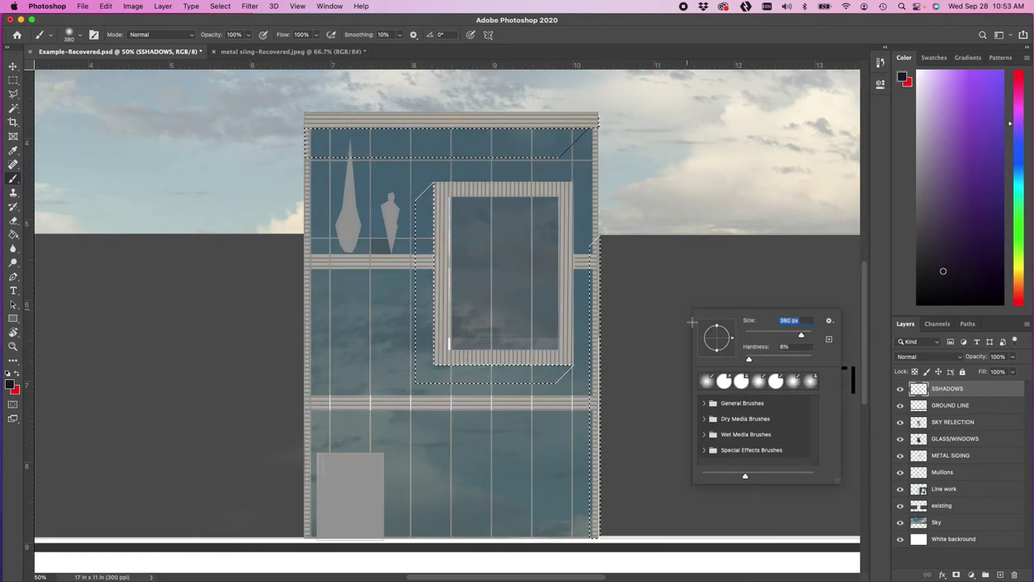
pyautogui.click(642, 340)
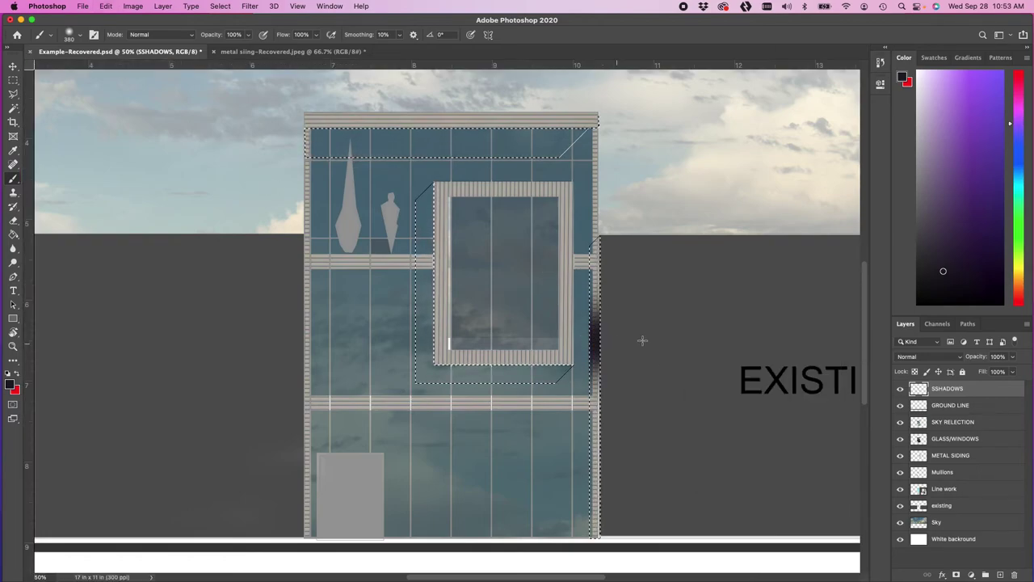
pyautogui.moveTo(450, 341); pyautogui.dragTo(401, 363)
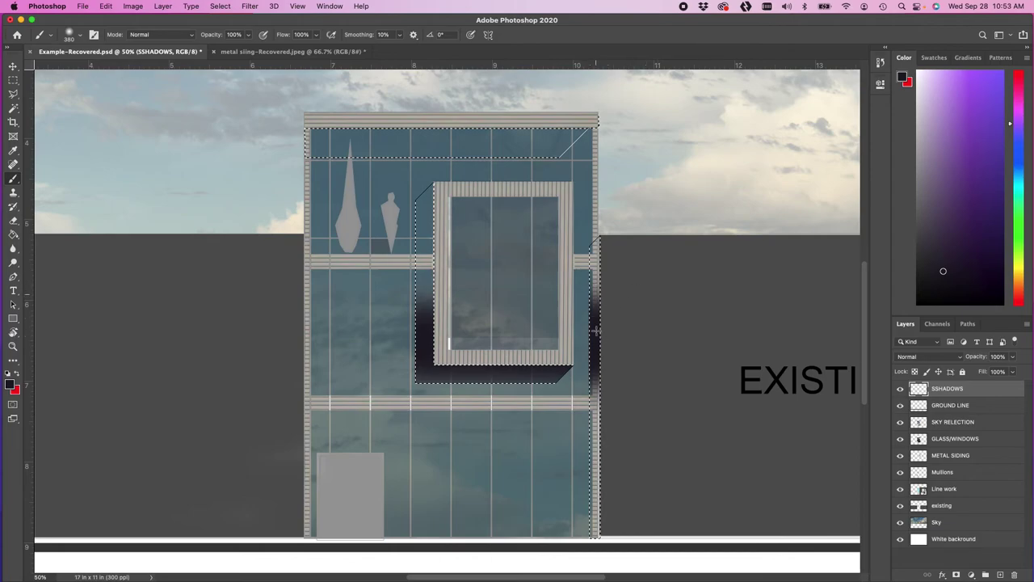
pyautogui.press('super+z')
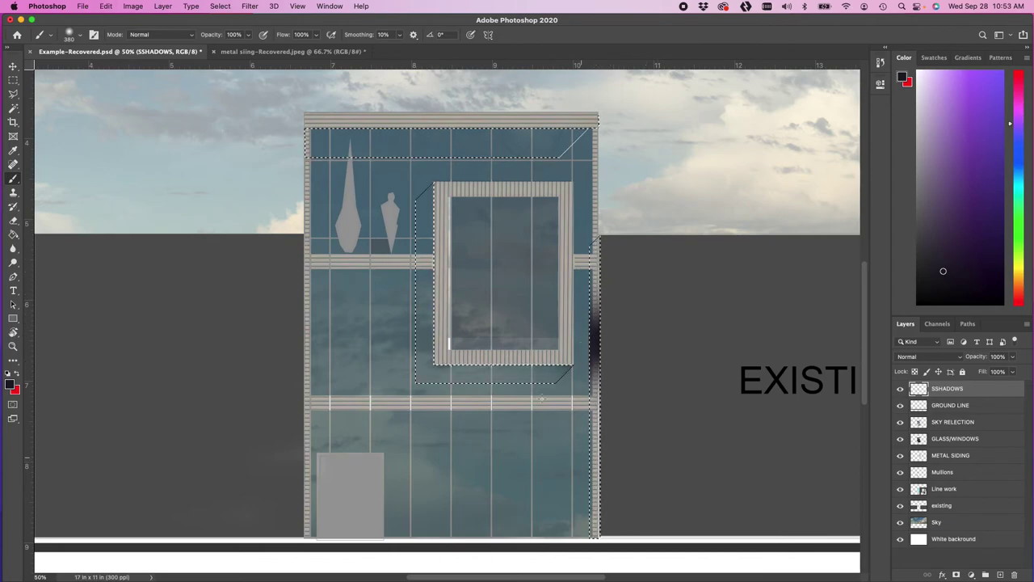
pyautogui.press('super+z')
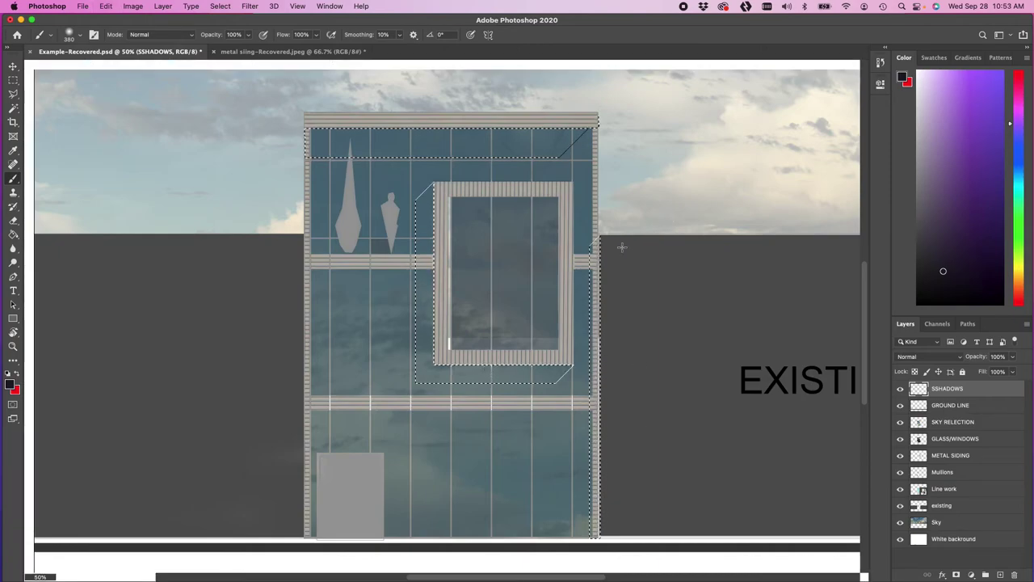
# Step: Brush soft, uneven dark shading into the building's right-edge shadow strip and the selected band beneath the window frame
pyautogui.press('super+shift+z')
pyautogui.press('super+shift+z')
pyautogui.press('super+shift+z')
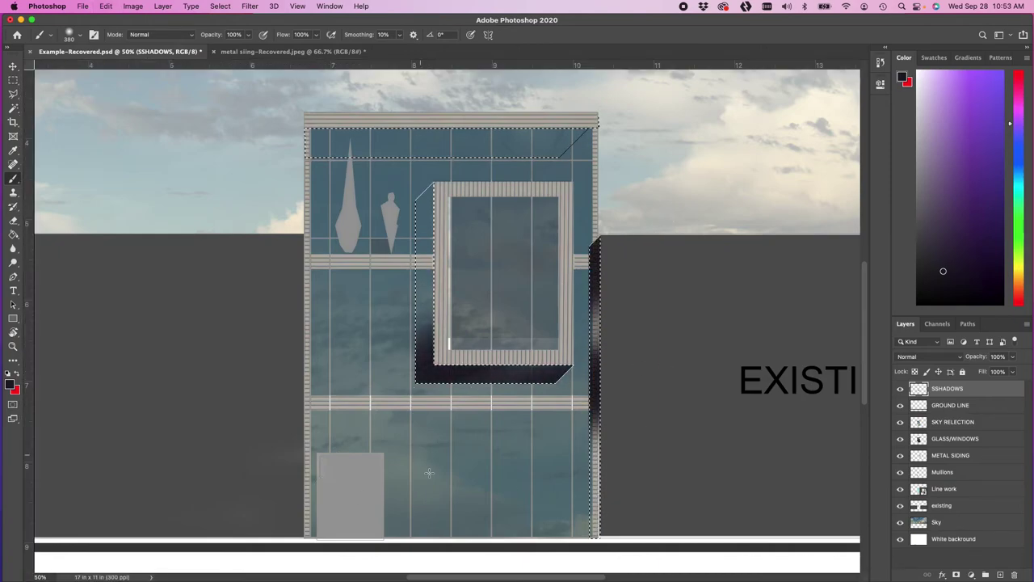
pyautogui.moveTo(634, 434); pyautogui.dragTo(608, 544)
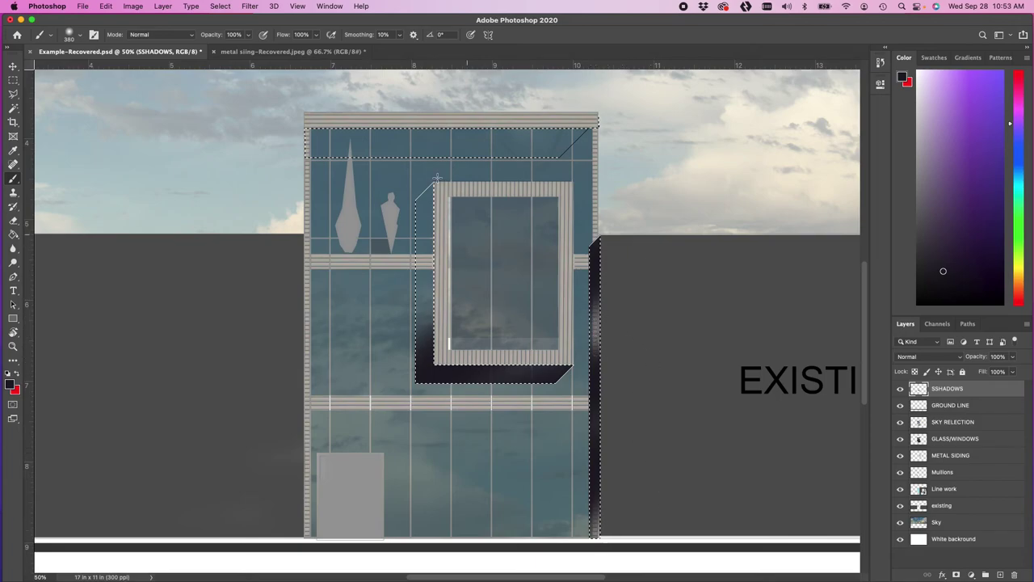
# Step: Brush soft dark shading into the band beneath the roof fascia and along the window frame's left-side shadow, and clear the selection
pyautogui.scroll(1, 595, 125)
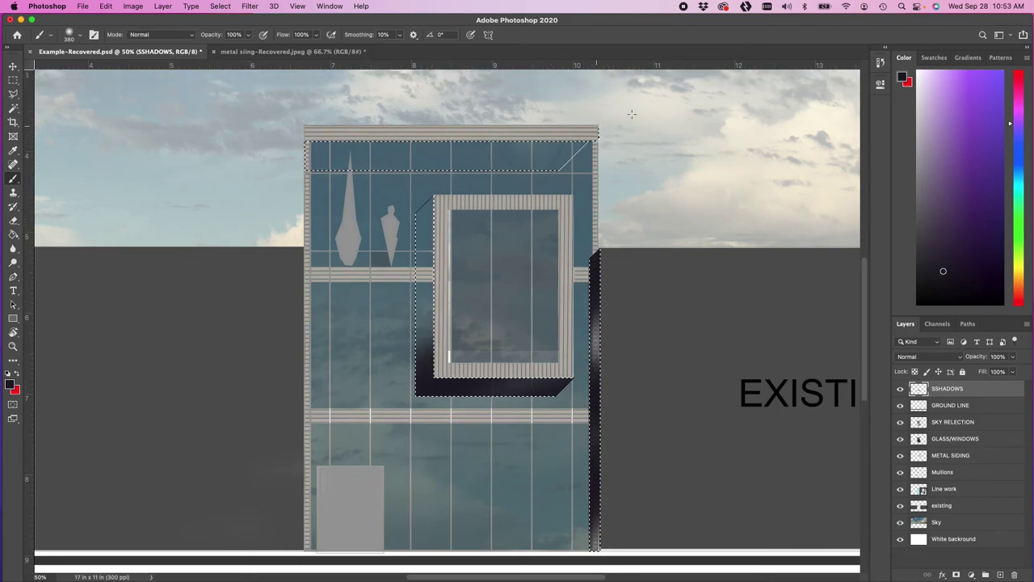
pyautogui.moveTo(578, 156); pyautogui.dragTo(351, 167)
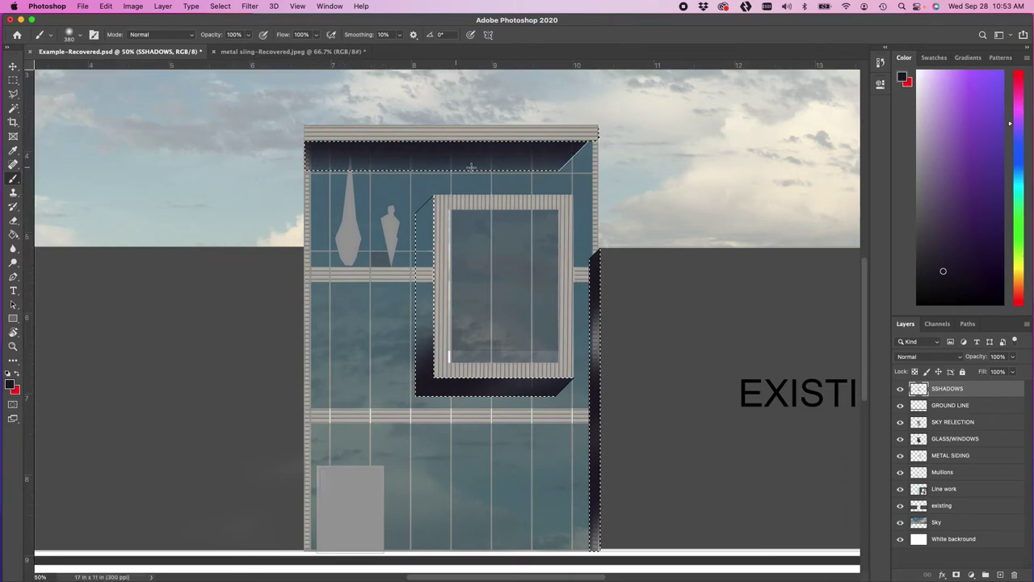
pyautogui.moveTo(424, 202); pyautogui.dragTo(424, 348)
pyautogui.moveTo(402, 287); pyautogui.dragTo(400, 344)
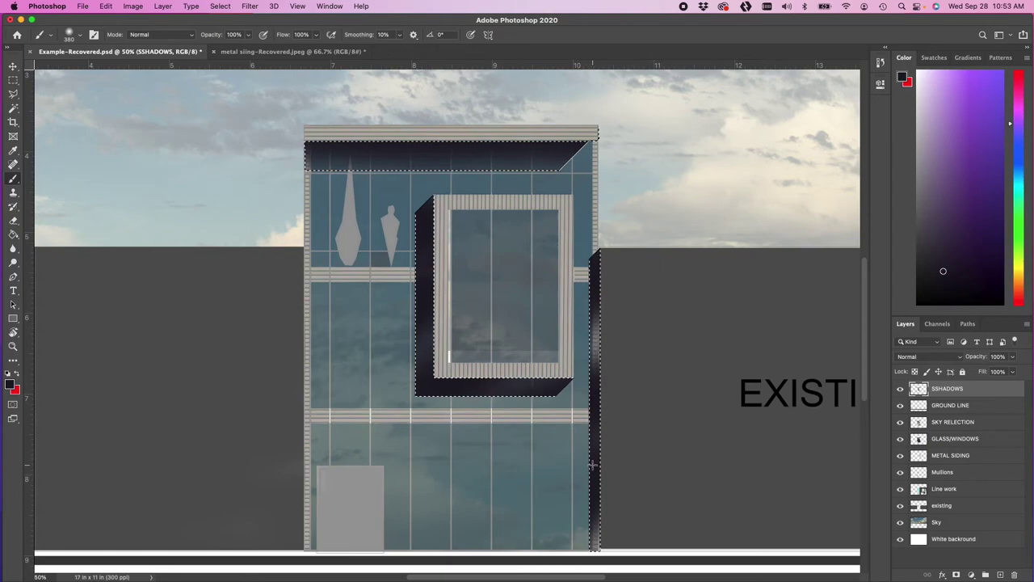
pyautogui.press('super+d')
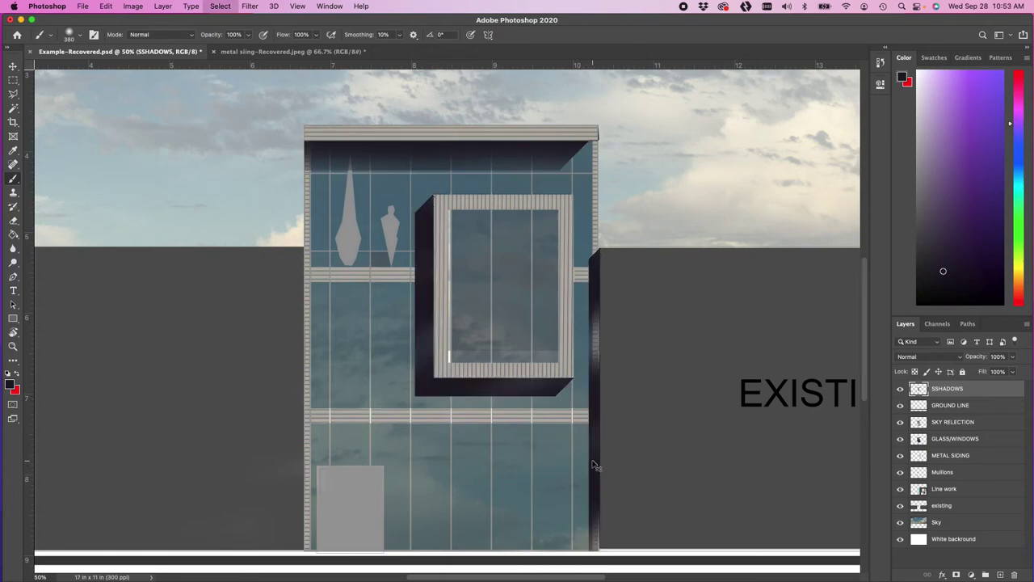
# Step: Reduce the SSHADOWS layer's fill to 64% so the facade shows through the shadows
pyautogui.click(1013, 373)
pyautogui.moveTo(1014, 387); pyautogui.dragTo(991, 398)
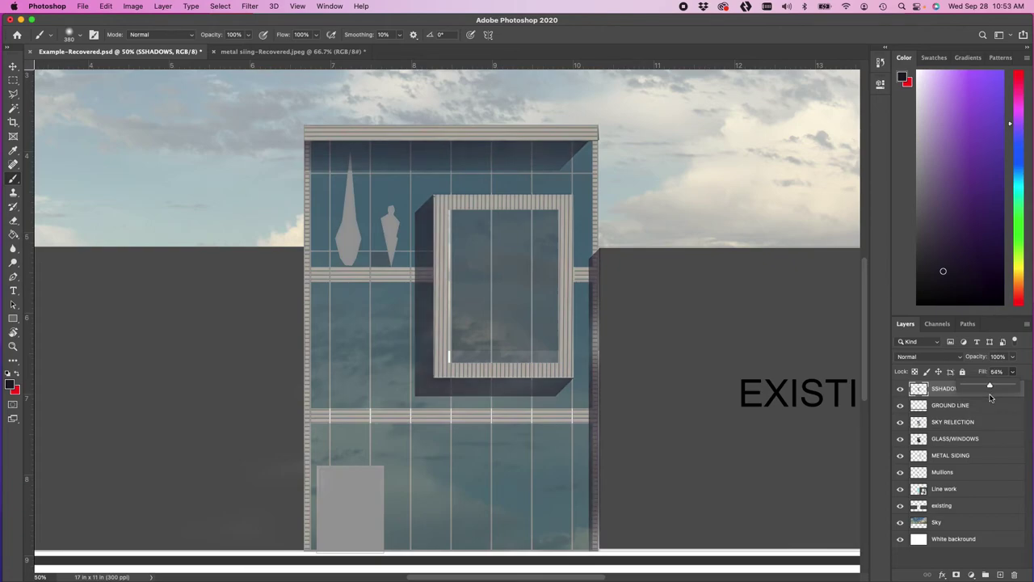
pyautogui.moveTo(991, 387); pyautogui.dragTo(997, 393)
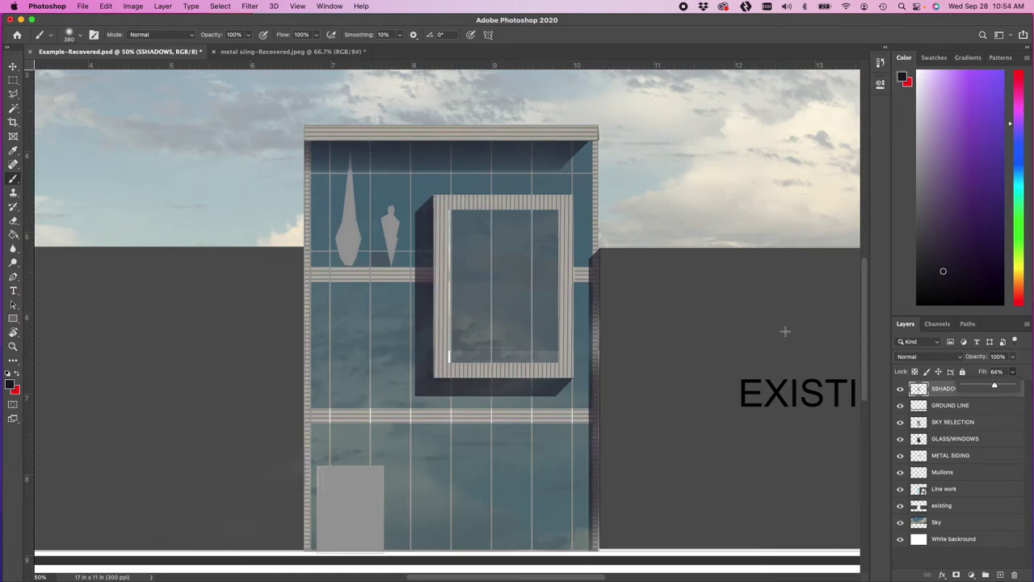
# Step: Compare the whole elevation with and without its cast shadows by hiding and showing the SSHADOWS layer
pyautogui.press('super+minus')
pyautogui.press('super+minus')
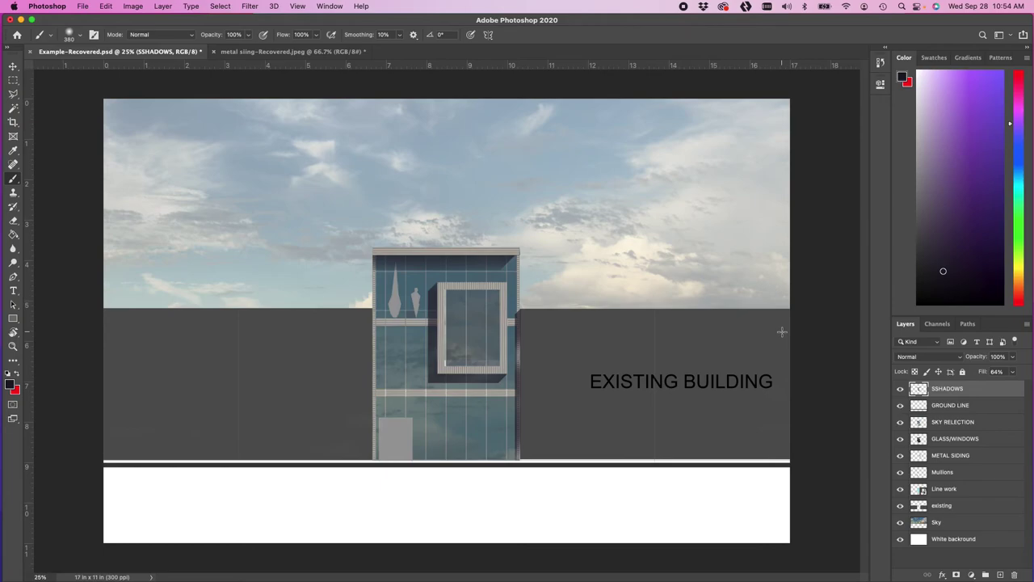
pyautogui.click(901, 389)
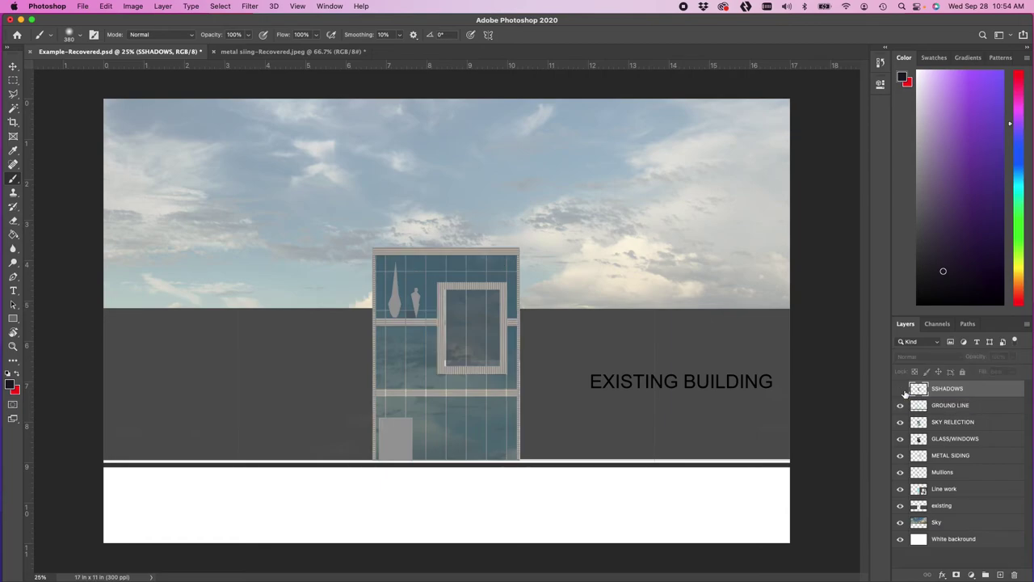
pyautogui.click(901, 389)
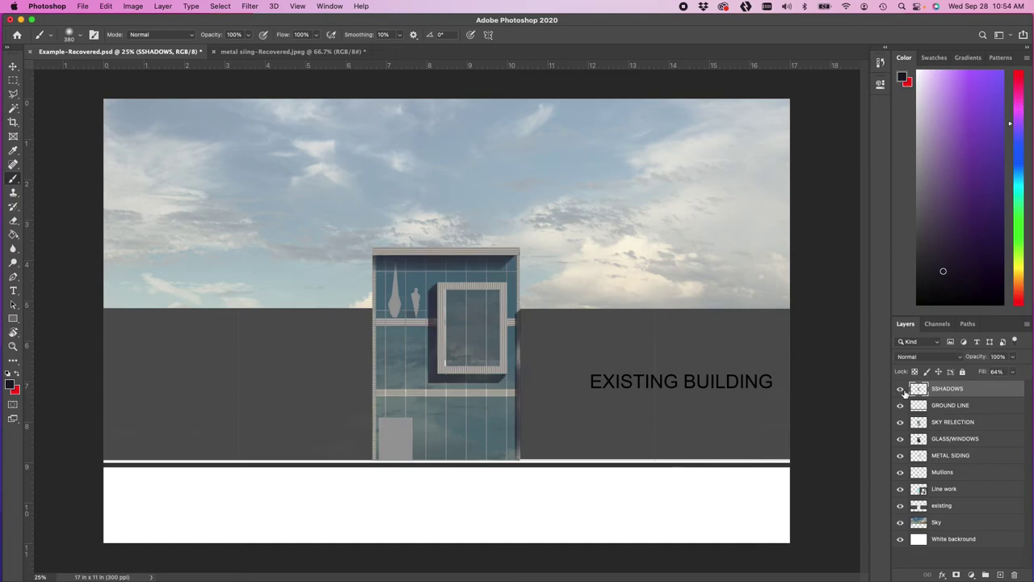
pyautogui.click(901, 389)
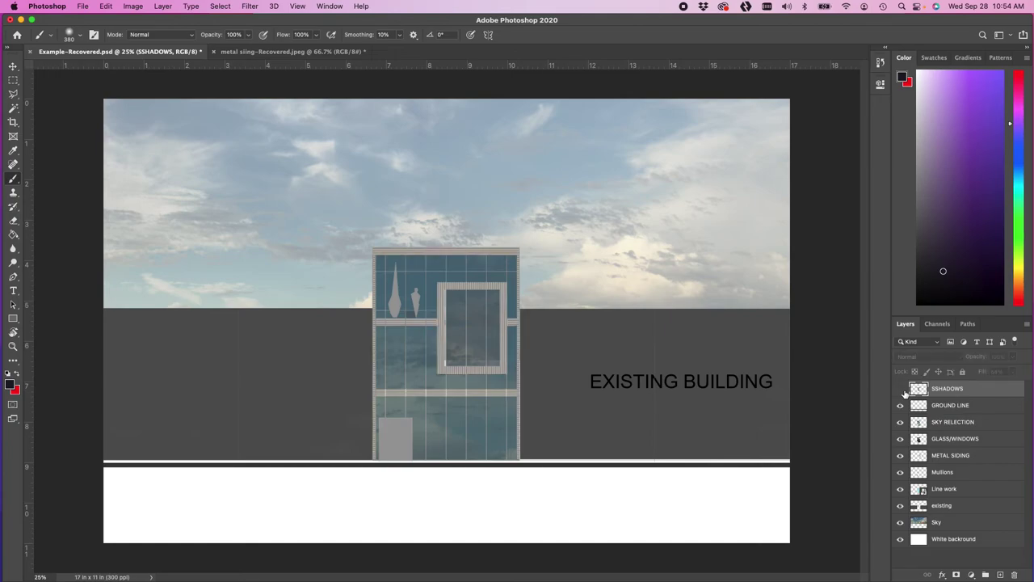
pyautogui.click(901, 389)
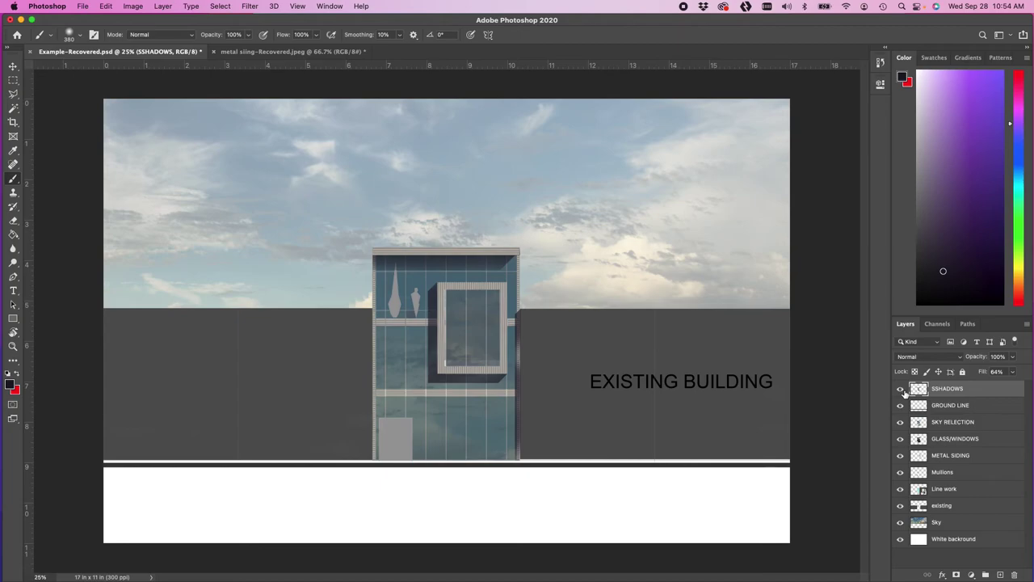
# Step: Try moving the Line work layer above SSHADOWS, undo the move, and make SSHADOWS the active layer
pyautogui.press('super+plus')
pyautogui.press('super+plus')
pyautogui.press('super+plus')
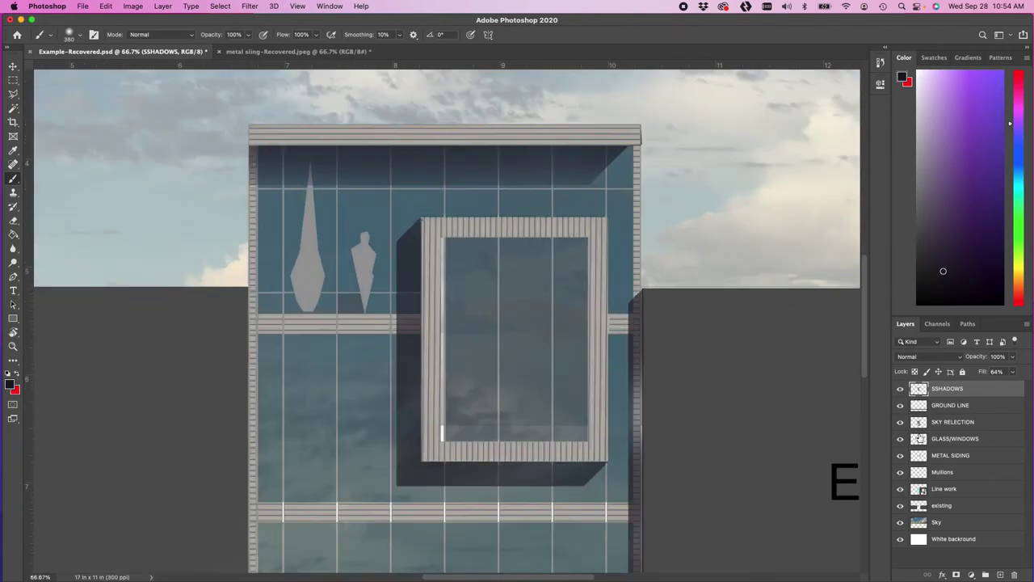
pyautogui.moveTo(923, 489); pyautogui.dragTo(956, 384)
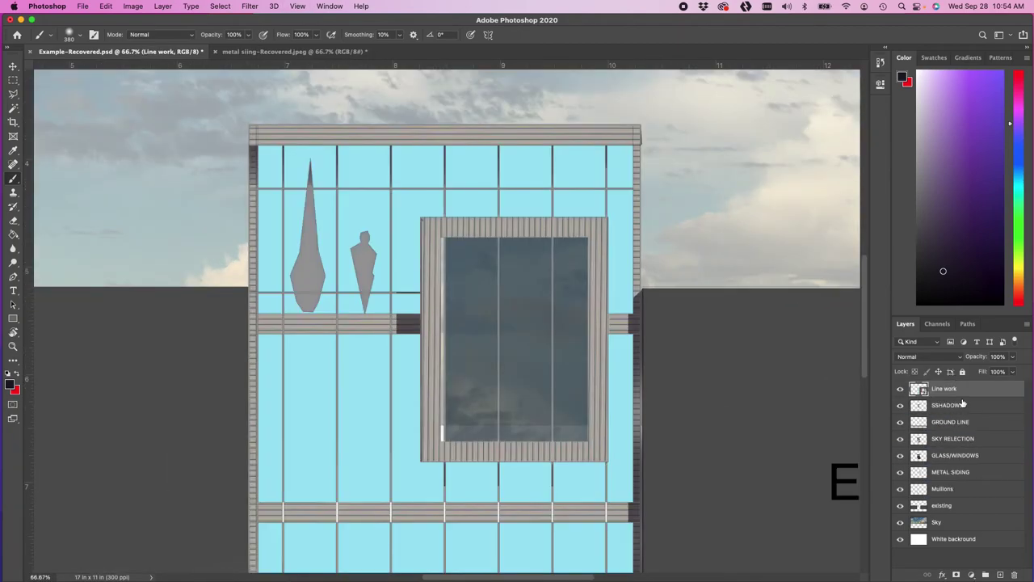
pyautogui.press('super+z')
pyautogui.click(944, 391)
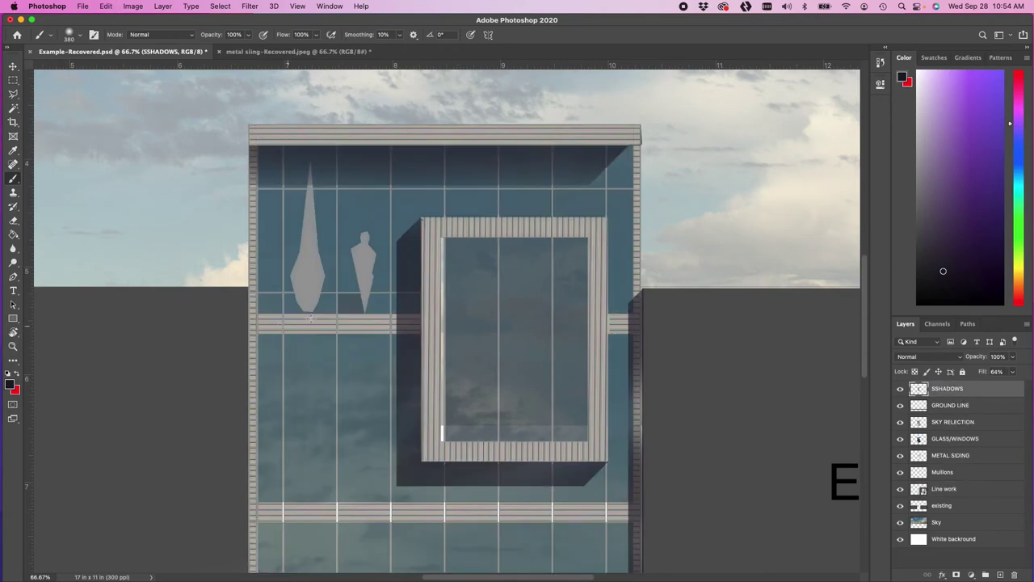
# Step: Outline a thin horizontal strip beneath the upper siding band, from the left edge to the projecting window frame, and brush it dark on SSHADOWS
pyautogui.press('l')
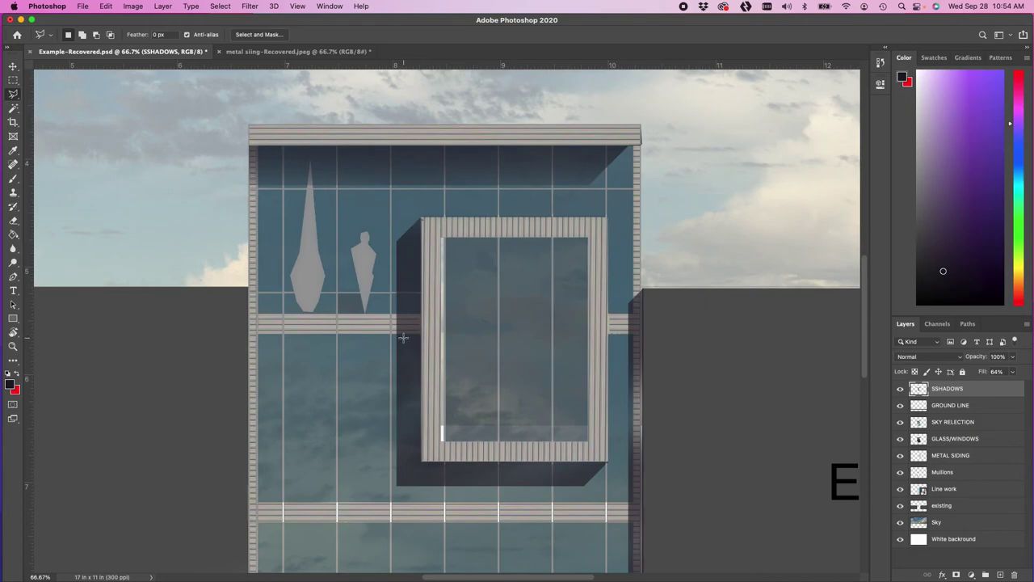
pyautogui.keyDown('alt'); pyautogui.scroll(3, 356, 348); pyautogui.keyUp('alt')
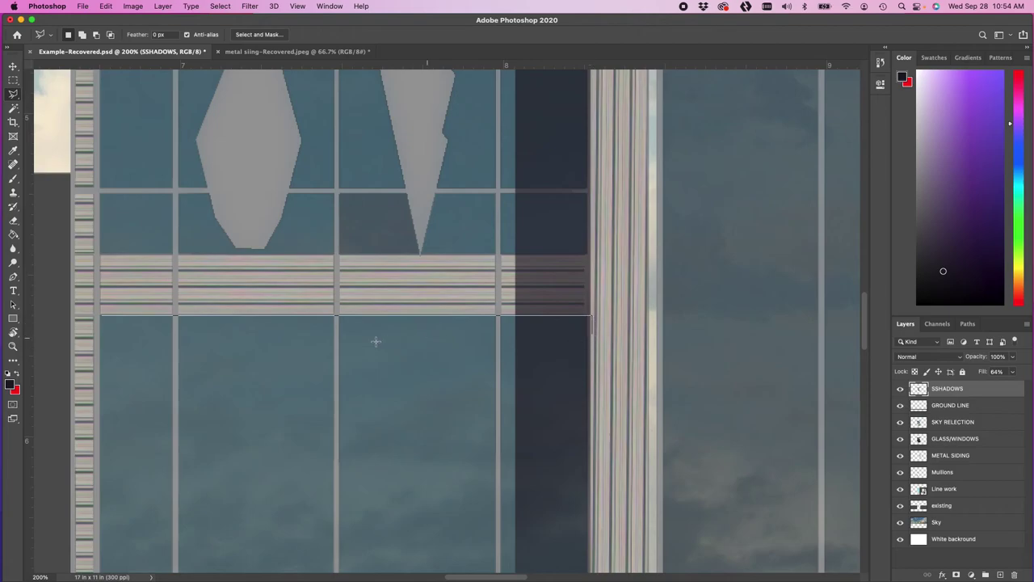
pyautogui.click(102, 316)
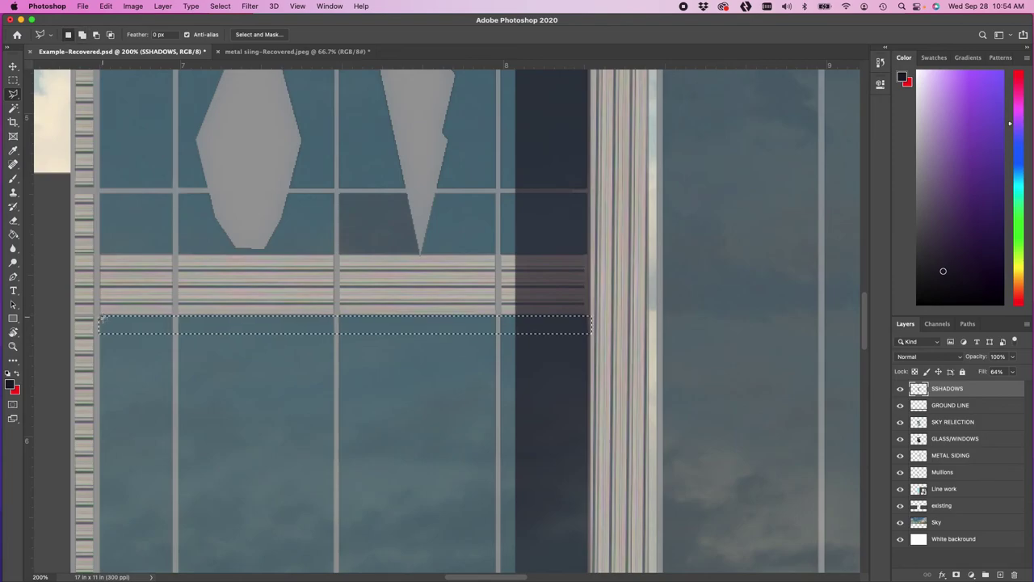
pyautogui.press('b')
pyautogui.moveTo(125, 322)
pyautogui.mouseDown()
pyautogui.moveTo(479, 319)
pyautogui.moveTo(569, 329)
pyautogui.mouseUp()
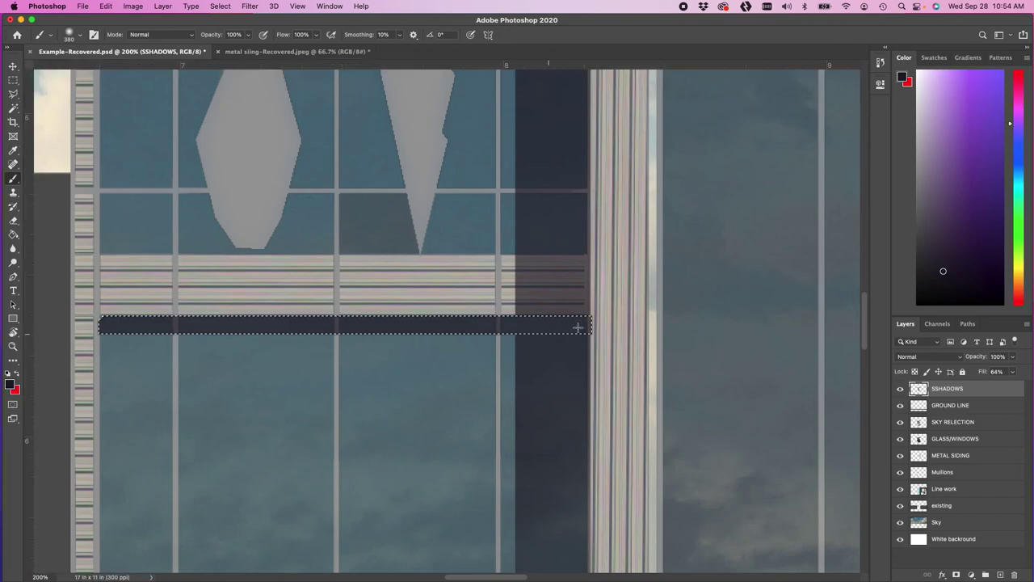
pyautogui.press('super+r')
pyautogui.press('super+minus')
pyautogui.press('super+minus')
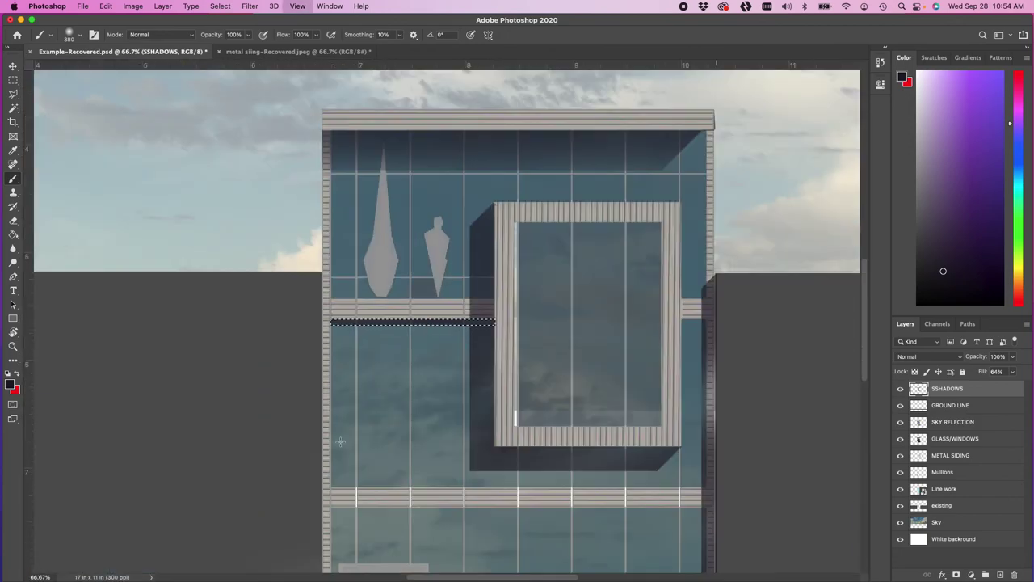
pyautogui.scroll(-5, 458, 289)
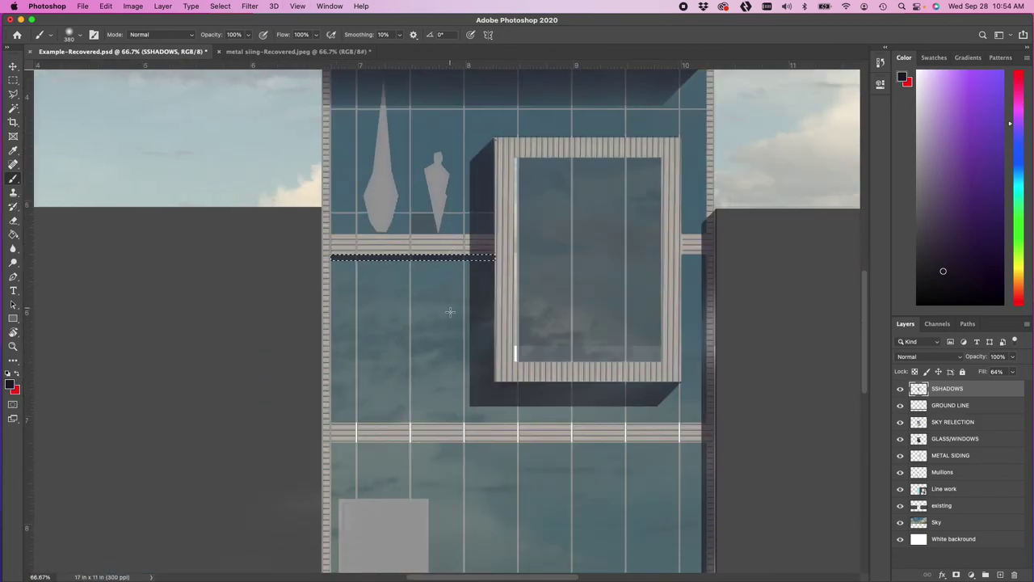
# Step: Outline a strip with a slanted right end beneath the lower siding band and brush it dark on SSHADOWS
pyautogui.press('super+plus')
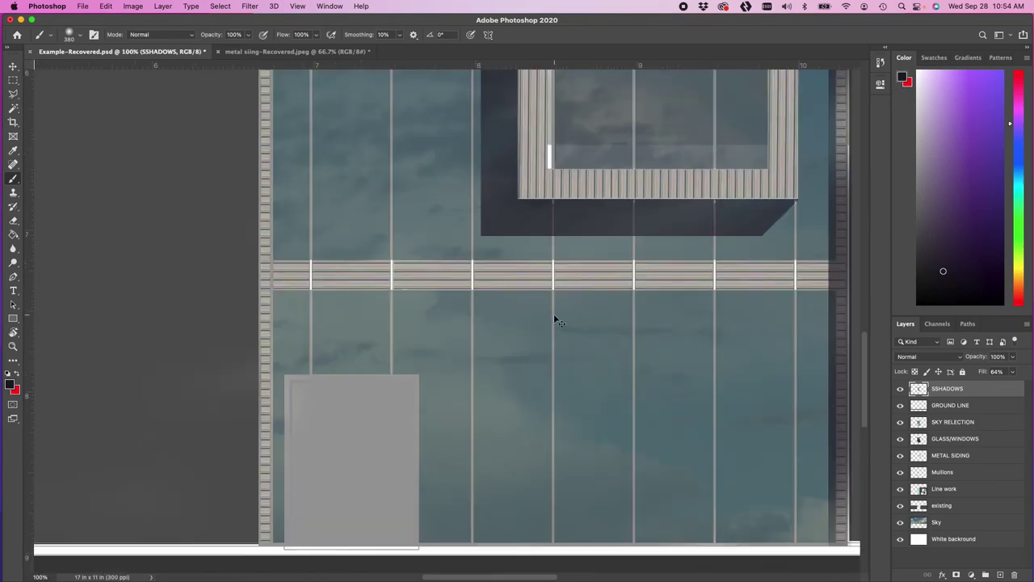
pyautogui.click(13, 94)
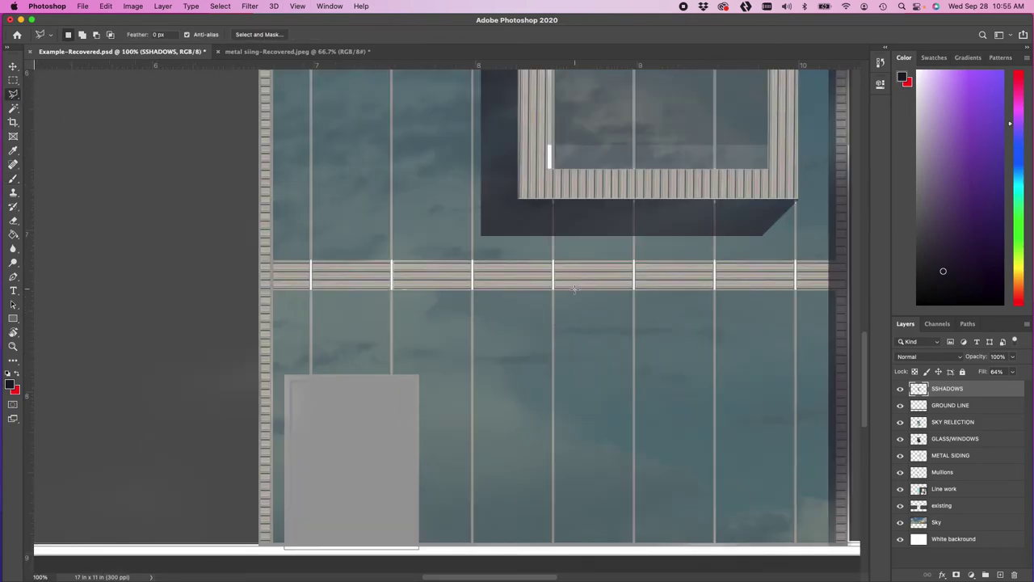
pyautogui.keyDown('shift'); pyautogui.click(828, 289); pyautogui.keyUp('shift')
pyautogui.click(806, 311)
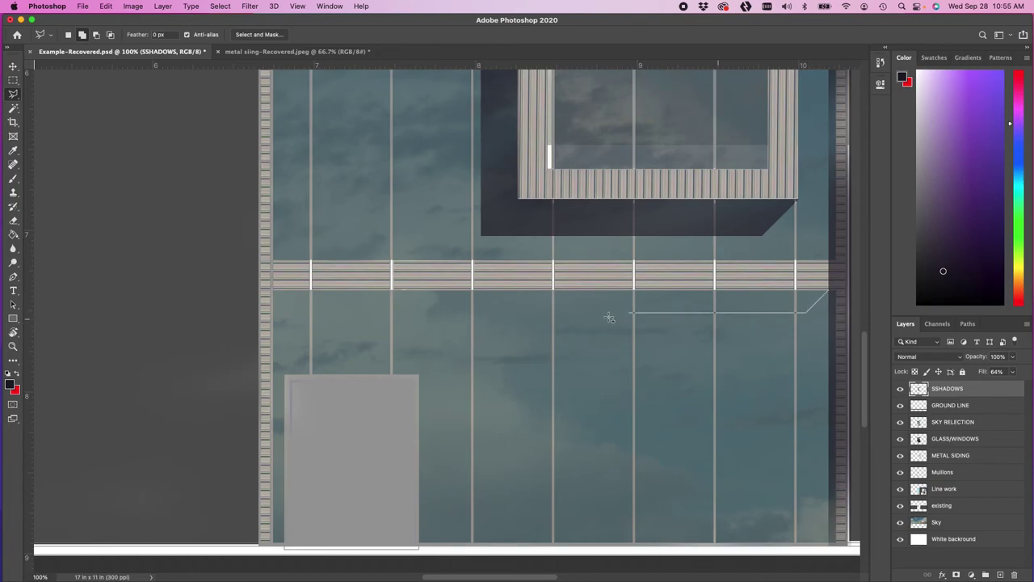
pyautogui.click(273, 312)
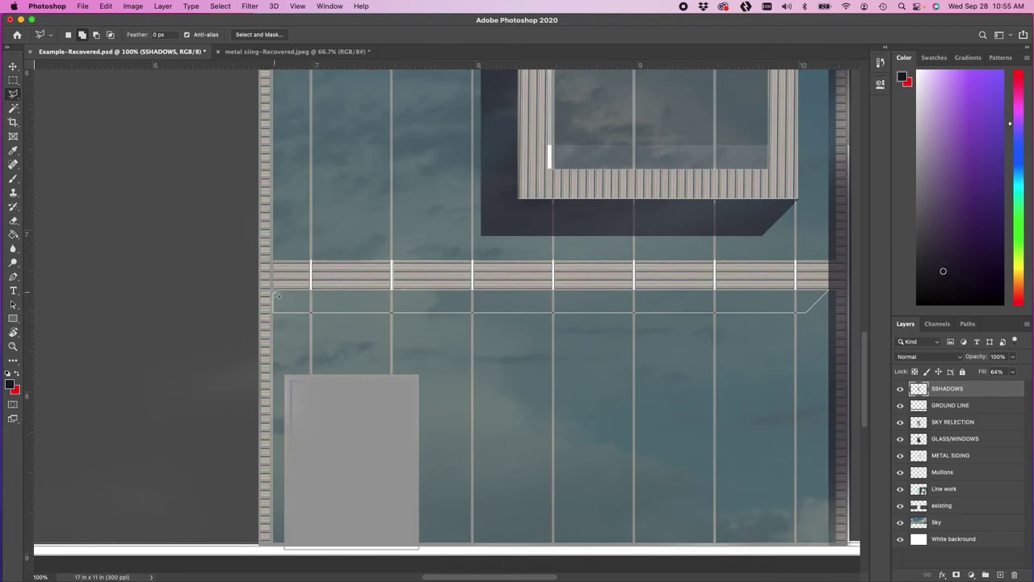
pyautogui.click(274, 290)
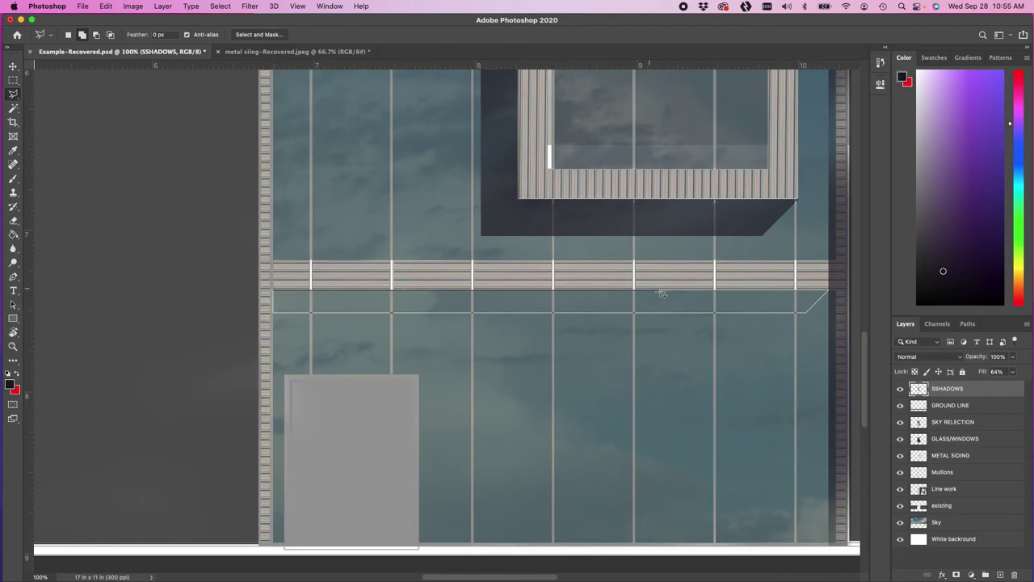
pyautogui.click(829, 292)
pyautogui.press('b')
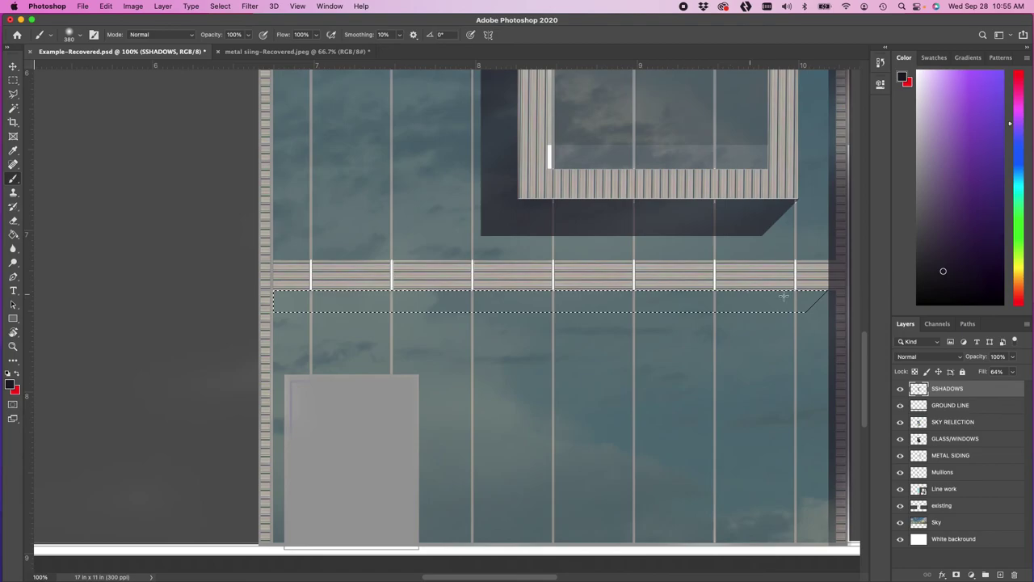
pyautogui.moveTo(808, 305)
pyautogui.mouseDown()
pyautogui.moveTo(436, 295)
pyautogui.moveTo(262, 309)
pyautogui.mouseUp()
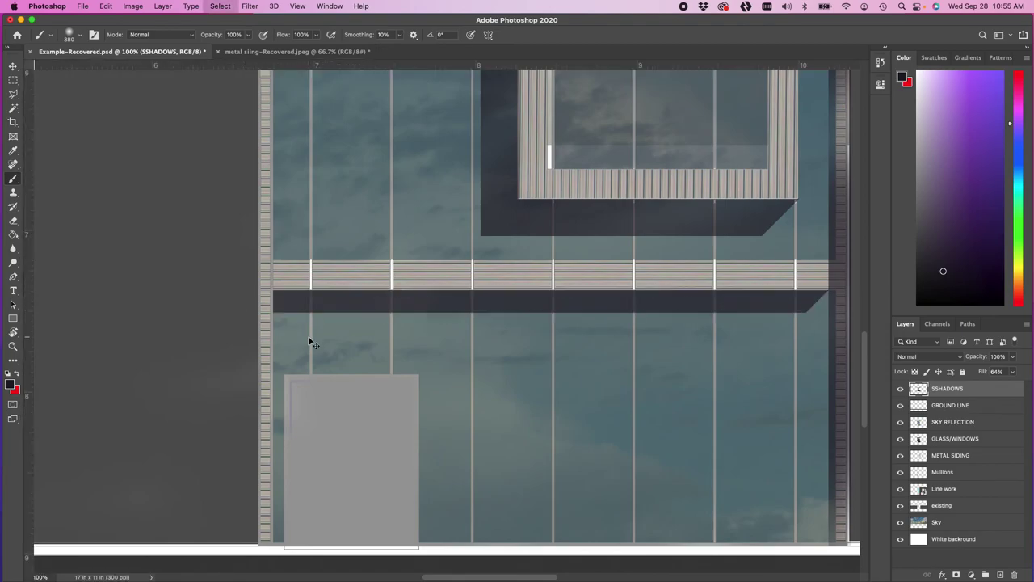
# Step: Duplicate the Mullions layer within the elevation document
pyautogui.press('super+minus')
pyautogui.press('super+minus')
pyautogui.press('super+minus')
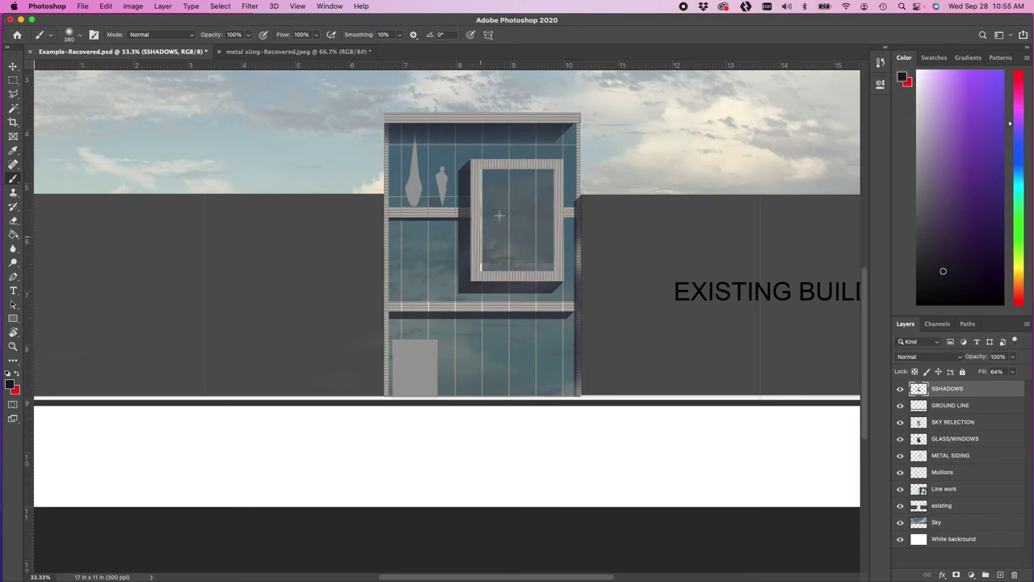
pyautogui.scroll(5, 523, 300)
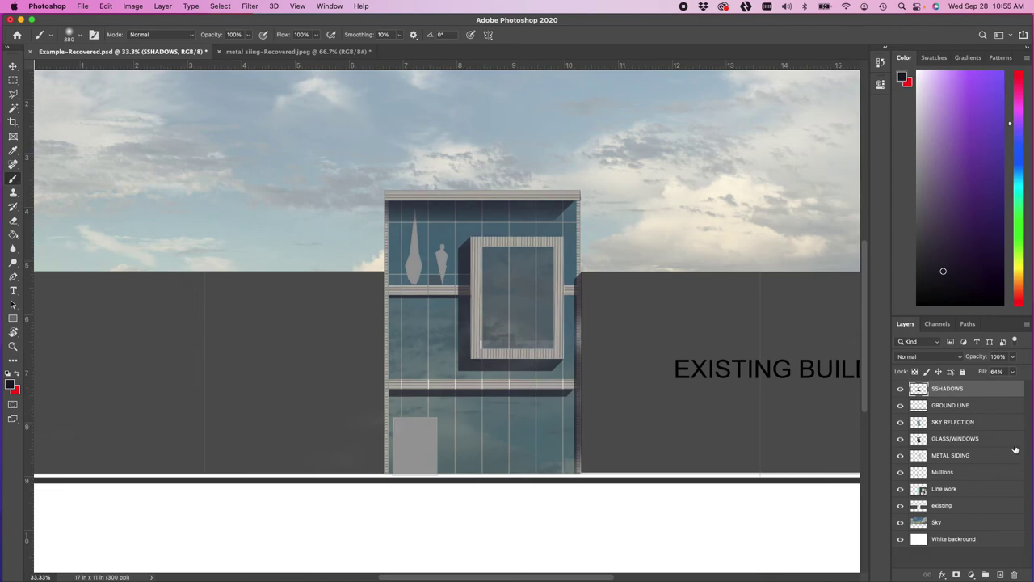
pyautogui.click(952, 475)
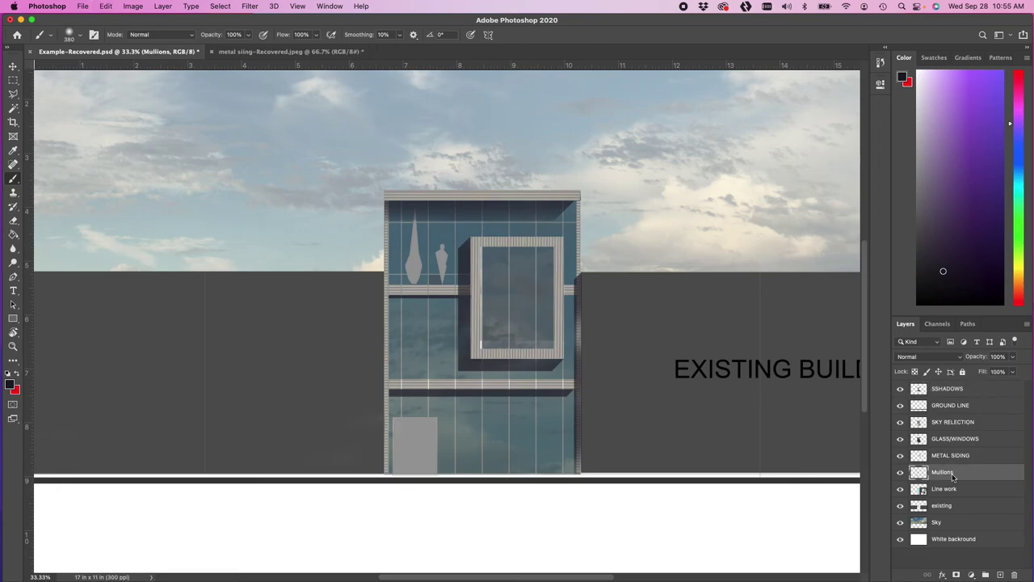
pyautogui.press('super+z')
pyautogui.press('super+equal')
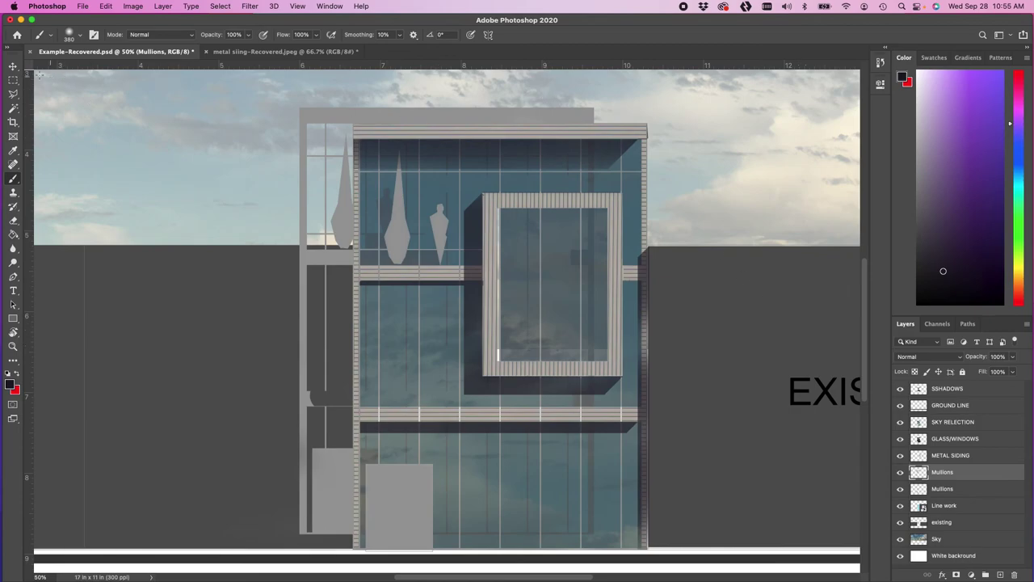
# Step: Darken the duplicated Mullions layer with a Brightness/Contrast adjustment, setting Brightness to -126
pyautogui.click(13, 65)
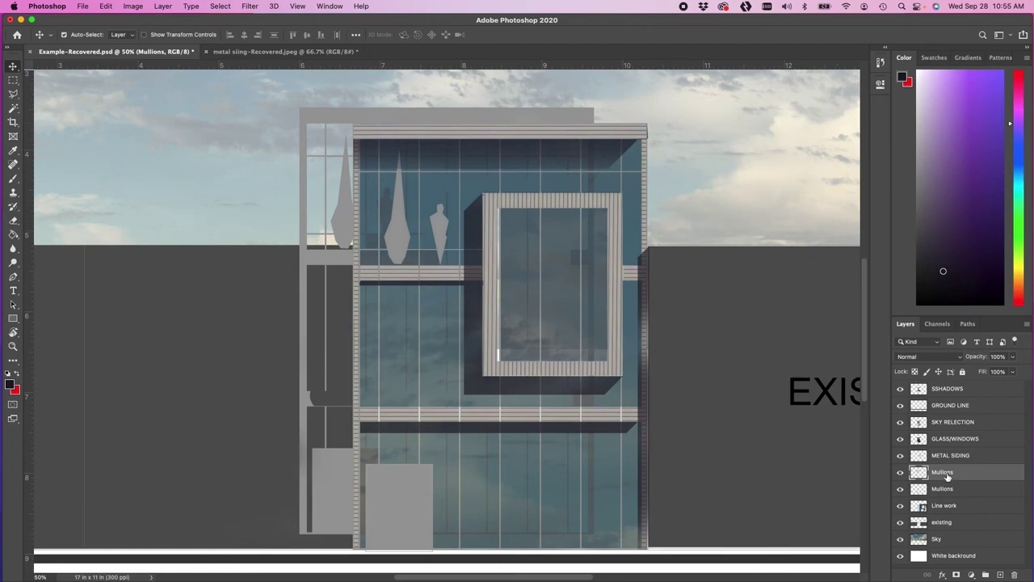
pyautogui.click(164, 7)
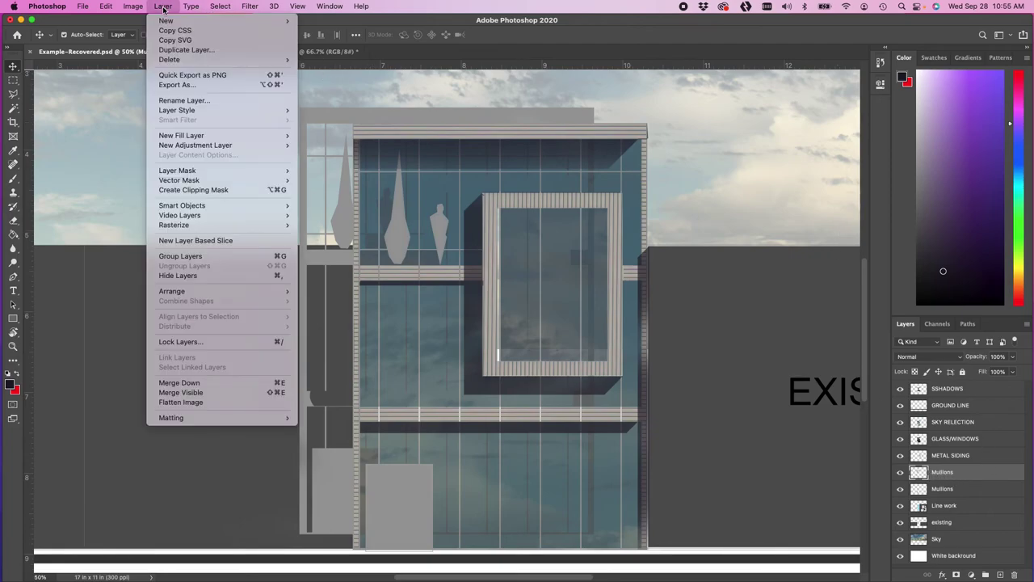
pyautogui.moveTo(152, 37)
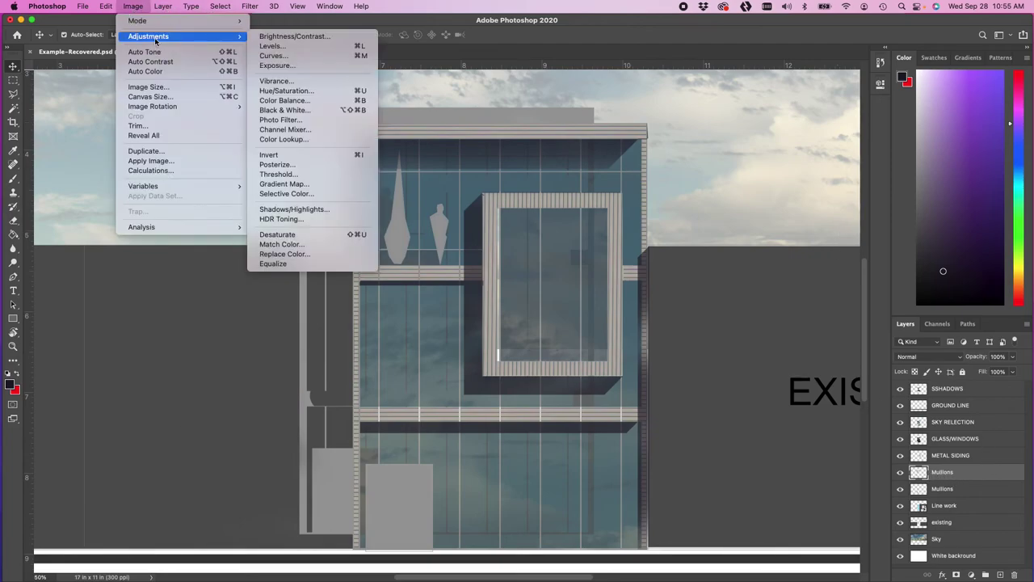
pyautogui.click(276, 37)
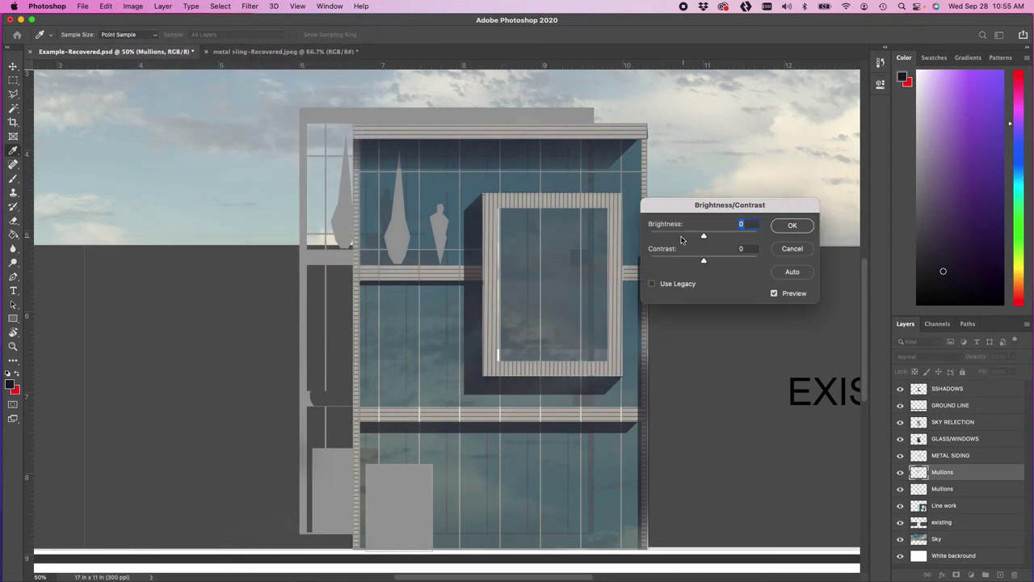
pyautogui.moveTo(705, 240); pyautogui.dragTo(662, 249)
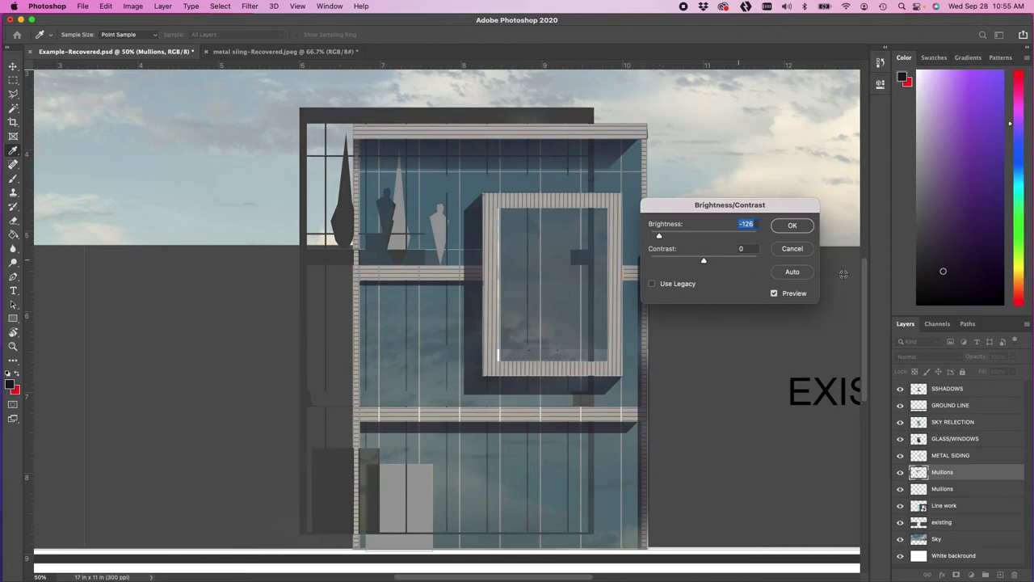
pyautogui.click(793, 225)
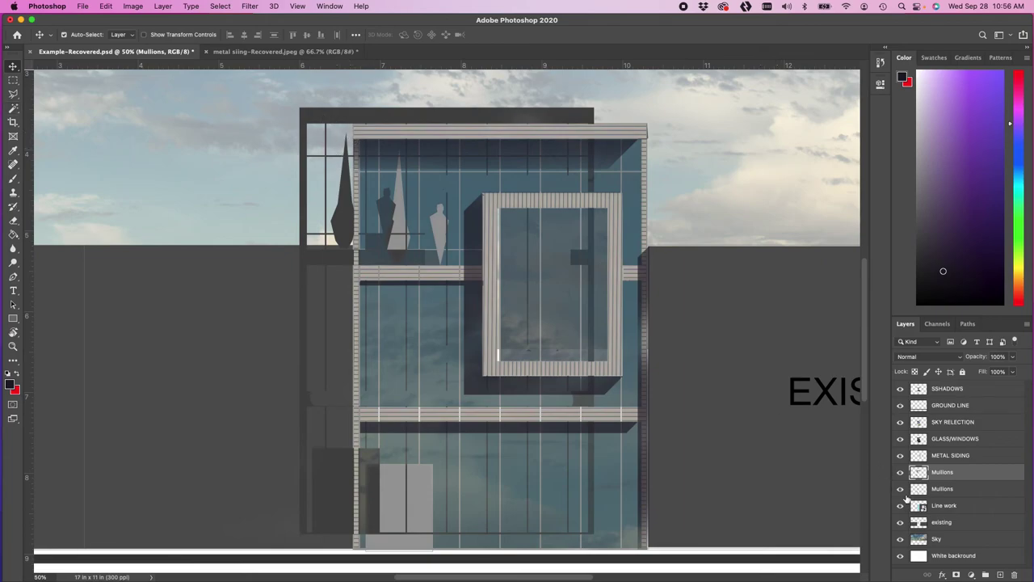
# Step: Hide every layer except the two Mullions layers and the white background
pyautogui.moveTo(900, 505); pyautogui.dragTo(903, 545)
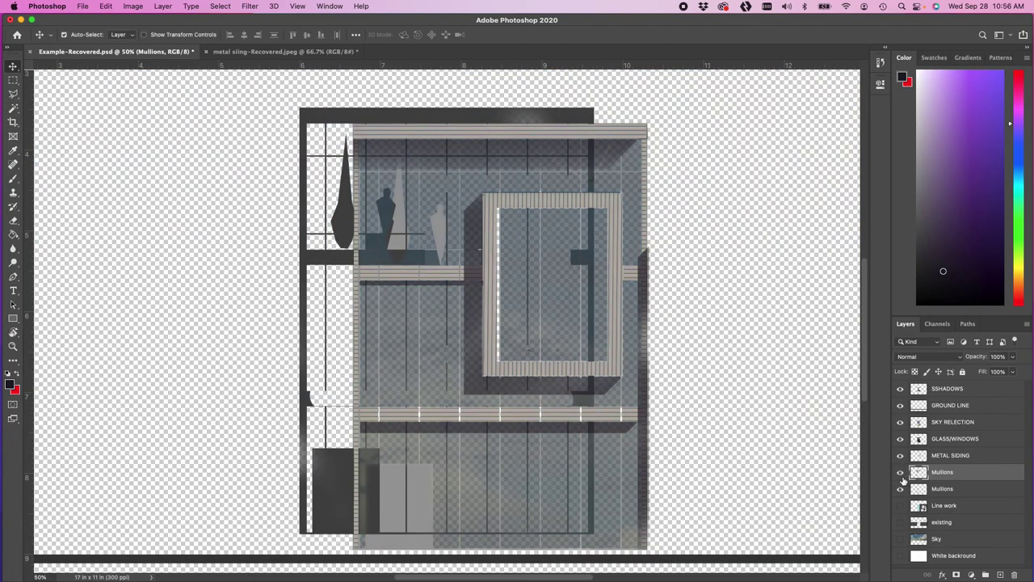
pyautogui.click(900, 555)
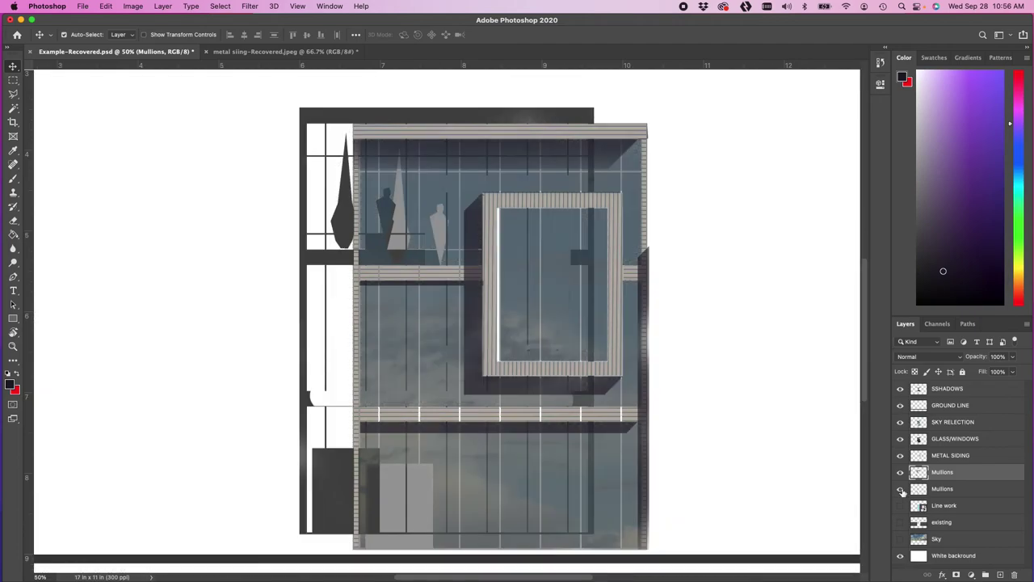
pyautogui.moveTo(902, 476); pyautogui.dragTo(901, 389)
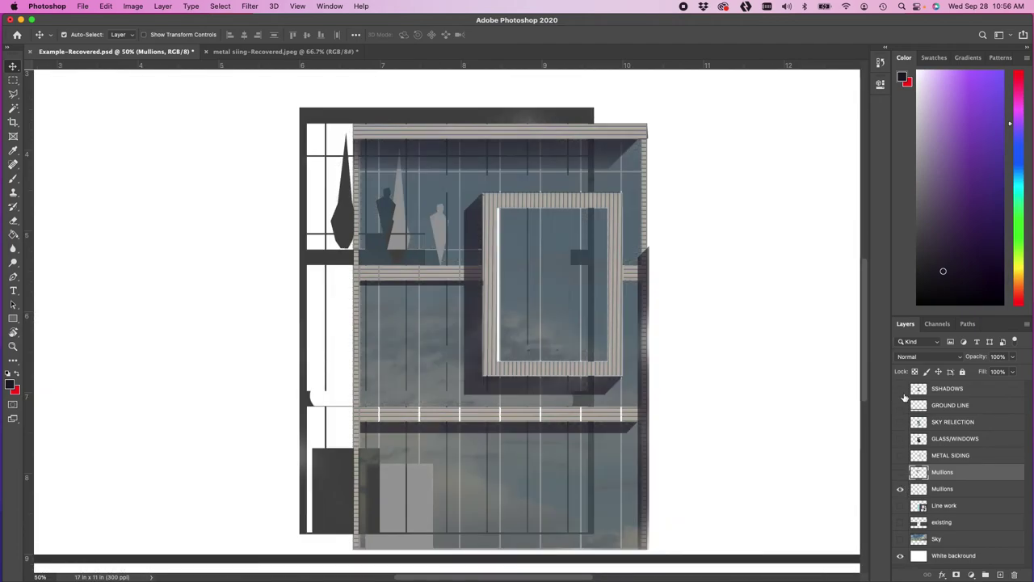
pyautogui.click(901, 472)
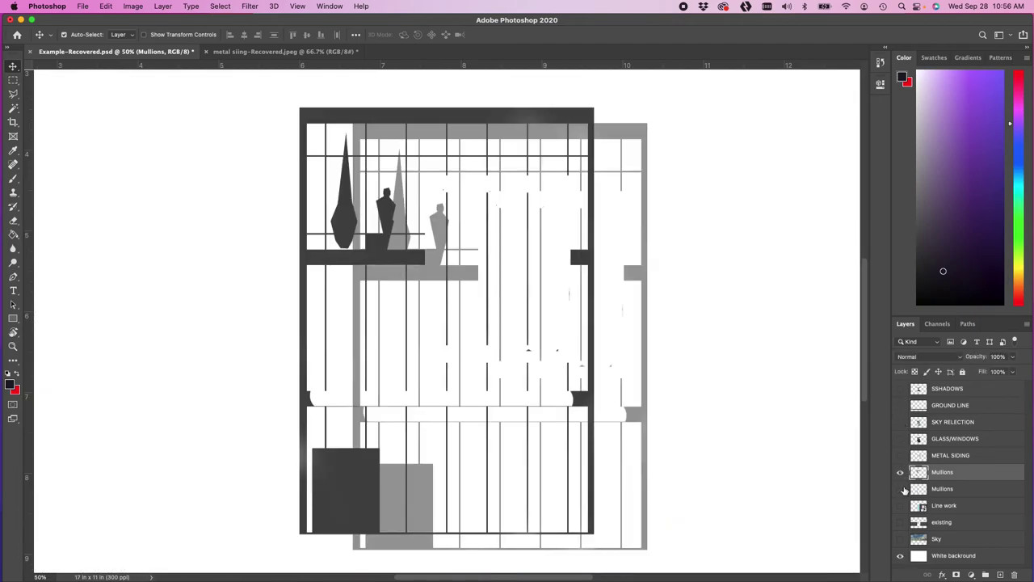
pyautogui.click(901, 489)
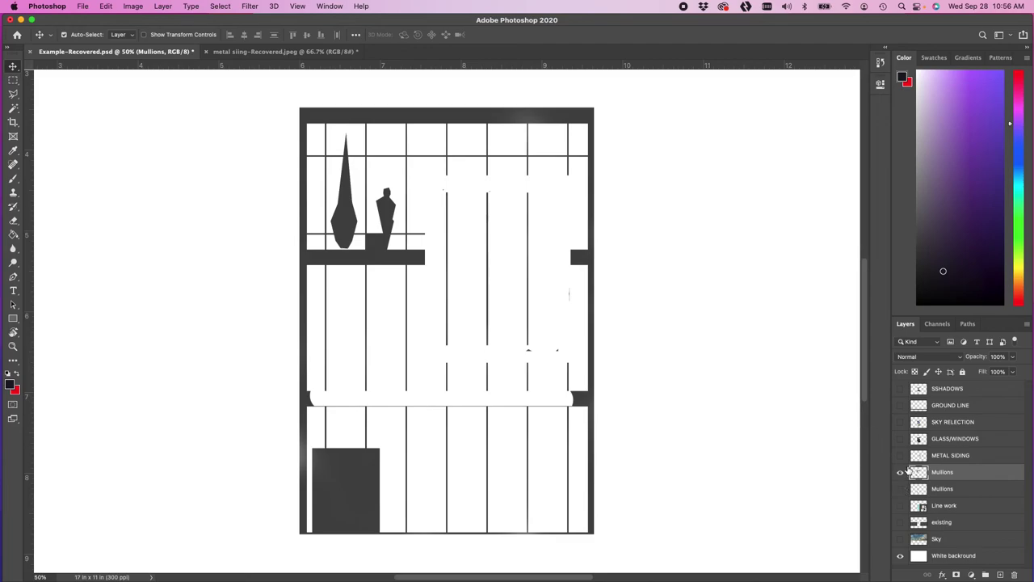
pyautogui.click(900, 489)
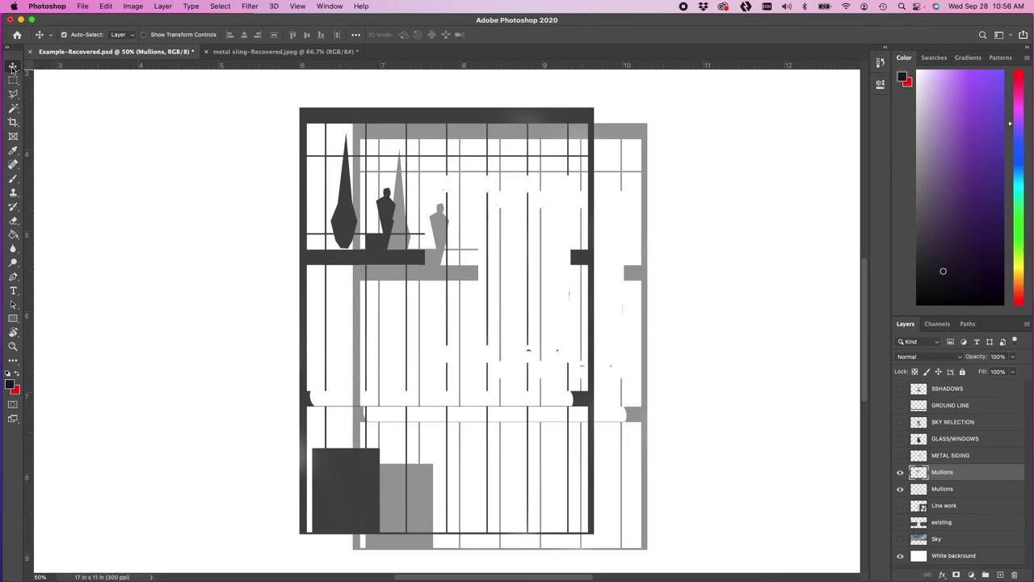
# Step: Move the dark Mullions copy over the original and nudge it slightly left and down to offset it as a shadow
pyautogui.moveTo(411, 119); pyautogui.dragTo(467, 136)
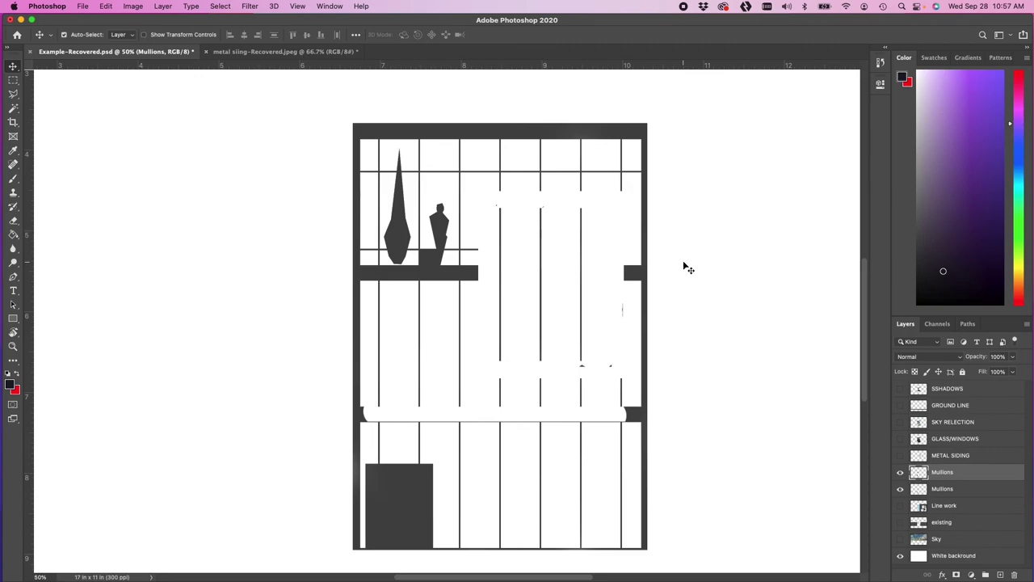
pyautogui.press('super+plus')
pyautogui.press('super+plus')
pyautogui.press('super+plus')
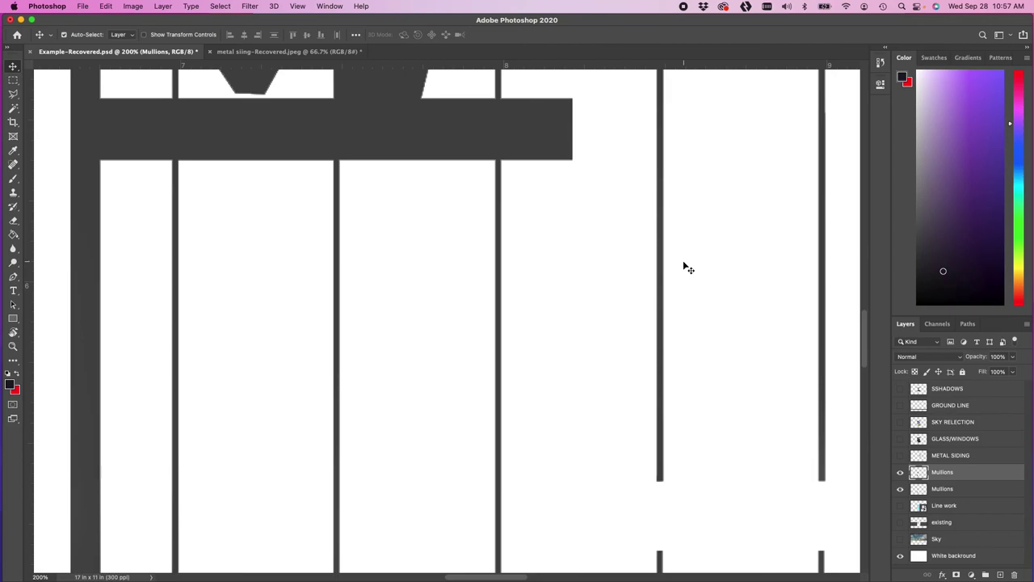
pyautogui.press('Left')
pyautogui.press('Left')
pyautogui.press('Left')
pyautogui.press('Left')
pyautogui.press('Left')
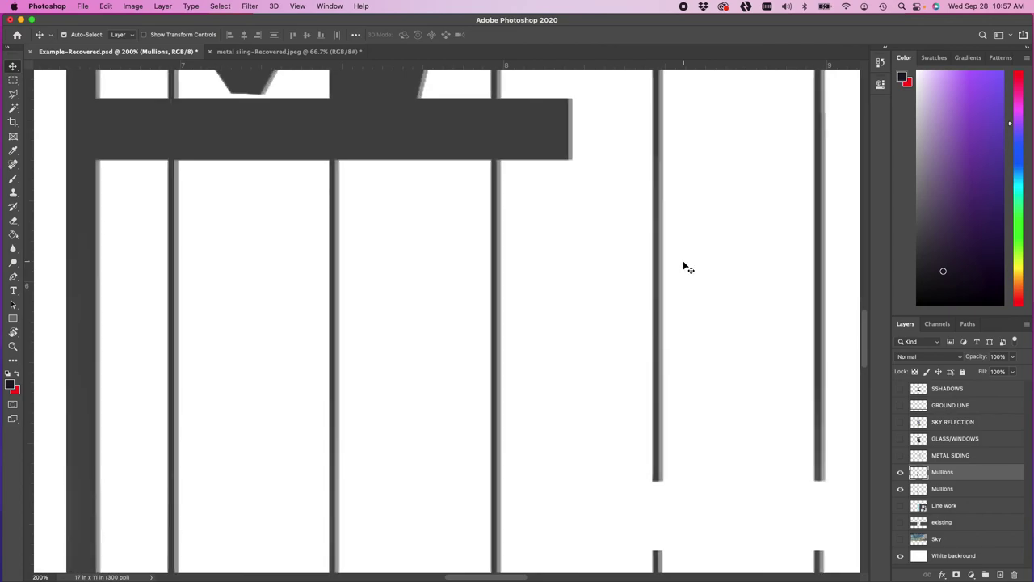
pyautogui.press('Left')
pyautogui.press('Left')
pyautogui.press('Left')
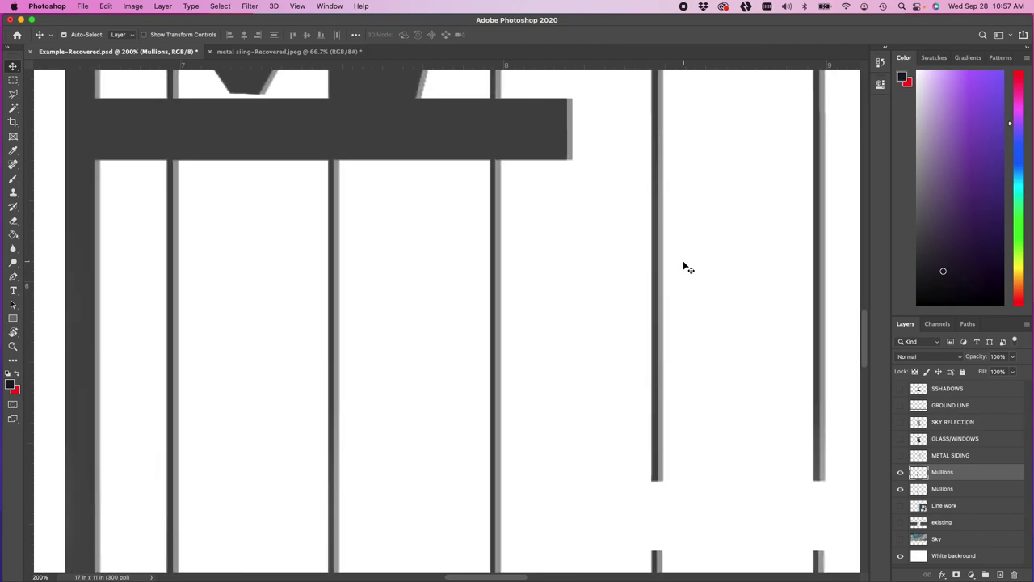
pyautogui.press('Down')
pyautogui.press('Down')
pyautogui.press('Down')
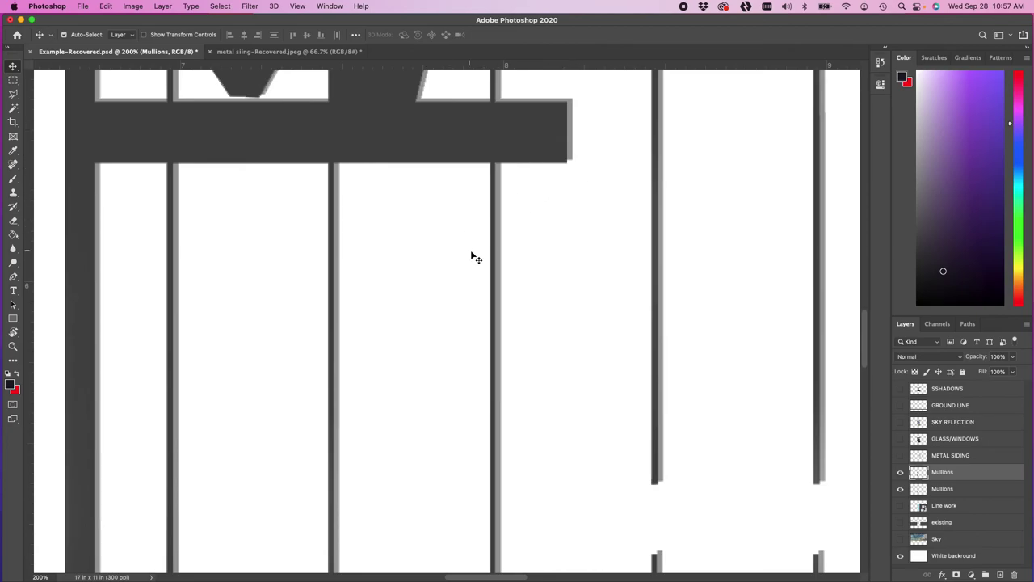
# Step: Erase the dark copy over the door block and along most of the frame's top and left edges
pyautogui.press('super+minus')
pyautogui.press('super+minus')
pyautogui.press('super+minus')
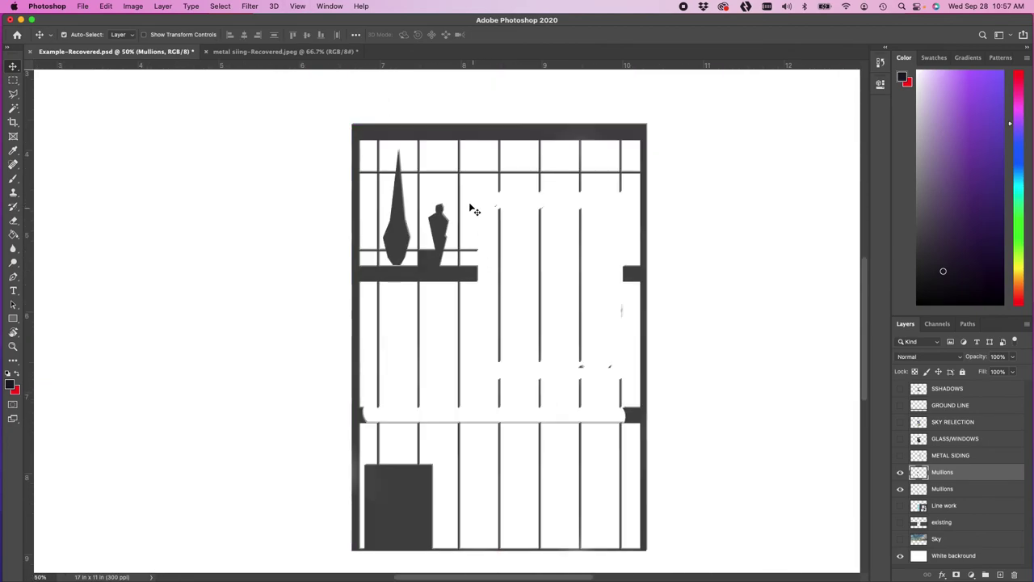
pyautogui.press('e')
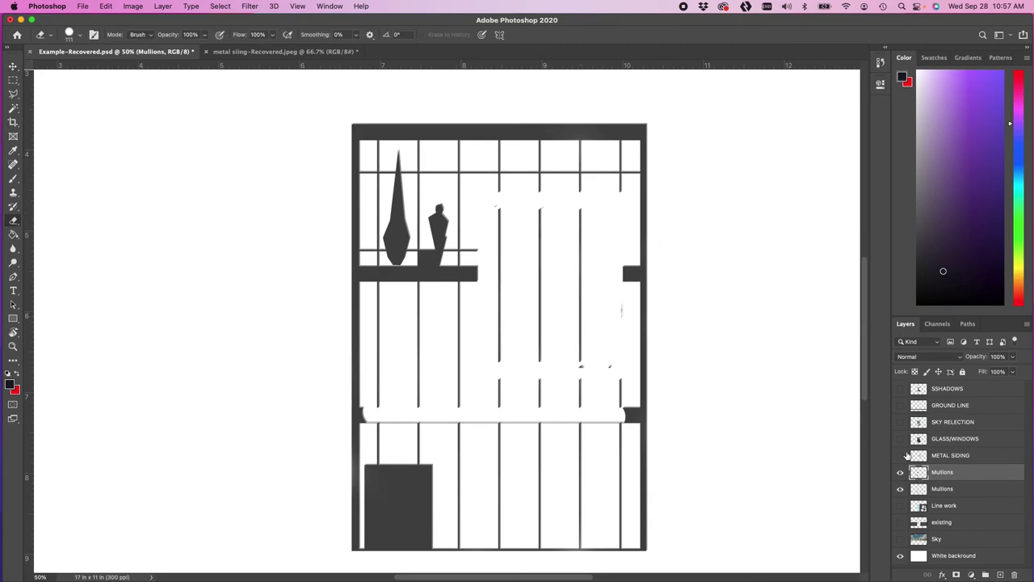
pyautogui.rightClick(711, 140)
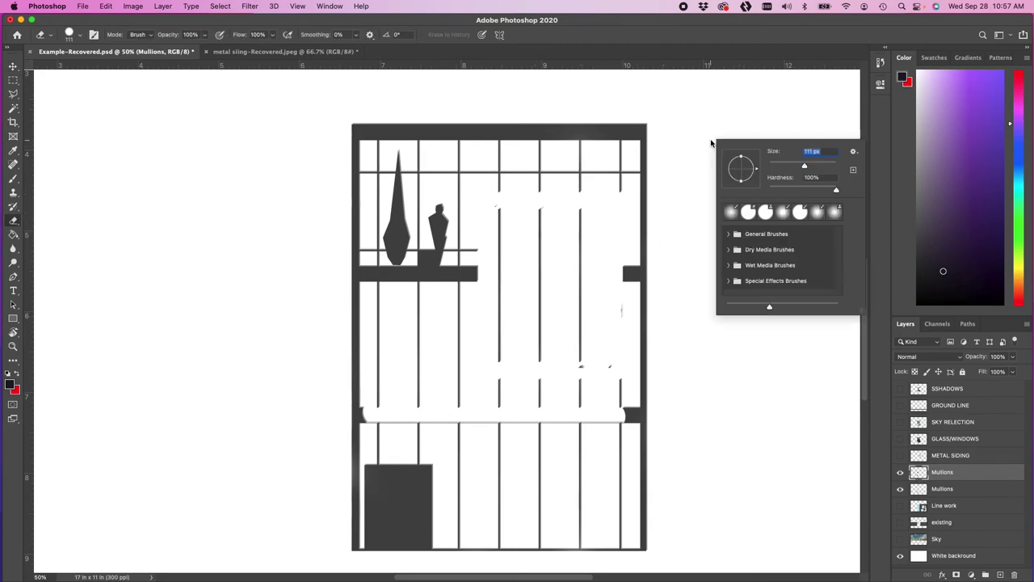
pyautogui.click(650, 123)
pyautogui.press('super+r')
pyautogui.moveTo(650, 123)
pyautogui.mouseDown()
pyautogui.moveTo(347, 123)
pyautogui.moveTo(341, 572)
pyautogui.moveTo(401, 539)
pyautogui.moveTo(435, 543)
pyautogui.moveTo(424, 478)
pyautogui.moveTo(375, 476)
pyautogui.moveTo(378, 542)
pyautogui.moveTo(399, 502)
pyautogui.mouseUp()
pyautogui.press('super+r')
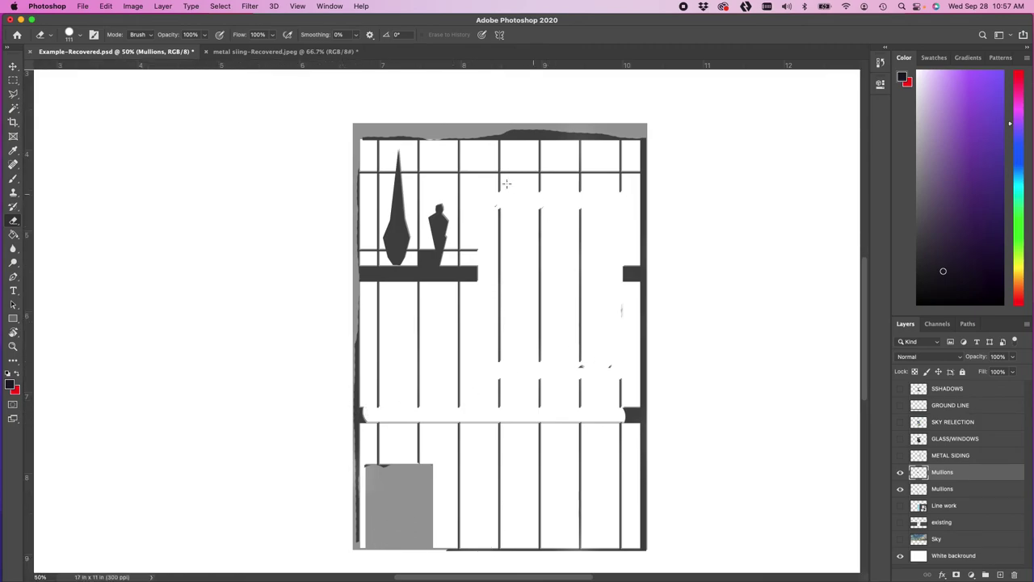
# Step: Erase the dark copy from the rest of the top frame, upper right edge, upper floor band, most of the vase and the figure
pyautogui.press('super+r')
pyautogui.moveTo(361, 134)
pyautogui.mouseDown()
pyautogui.moveTo(620, 122)
pyautogui.moveTo(630, 125)
pyautogui.moveTo(568, 132)
pyautogui.moveTo(642, 134)
pyautogui.moveTo(649, 153)
pyautogui.moveTo(658, 138)
pyautogui.moveTo(647, 131)
pyautogui.moveTo(654, 285)
pyautogui.moveTo(652, 272)
pyautogui.moveTo(366, 273)
pyautogui.moveTo(397, 259)
pyautogui.moveTo(396, 178)
pyautogui.mouseUp()
pyautogui.press('super+r')
pyautogui.press('super+r')
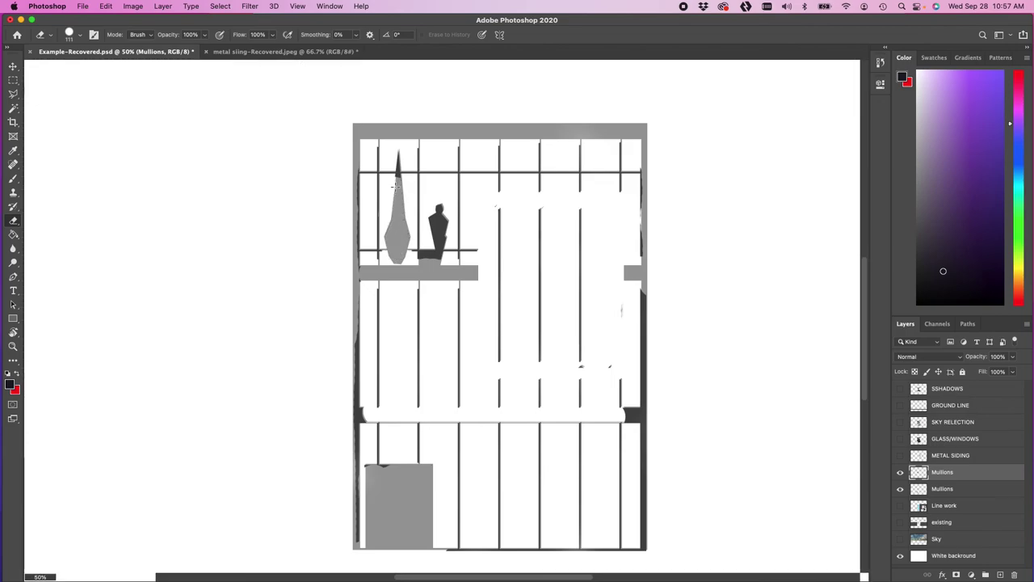
pyautogui.moveTo(448, 206)
pyautogui.mouseDown()
pyautogui.moveTo(428, 263)
pyautogui.moveTo(435, 297)
pyautogui.mouseUp()
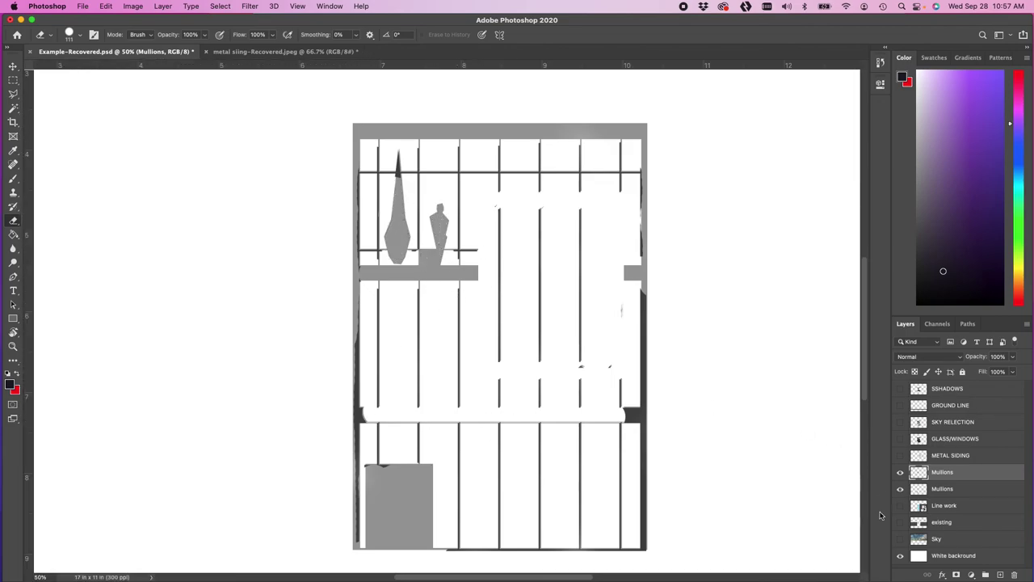
# Step: Show all the hidden layers again and examine the offset mullion shadows against the glass up close
pyautogui.moveTo(900, 506); pyautogui.dragTo(903, 545)
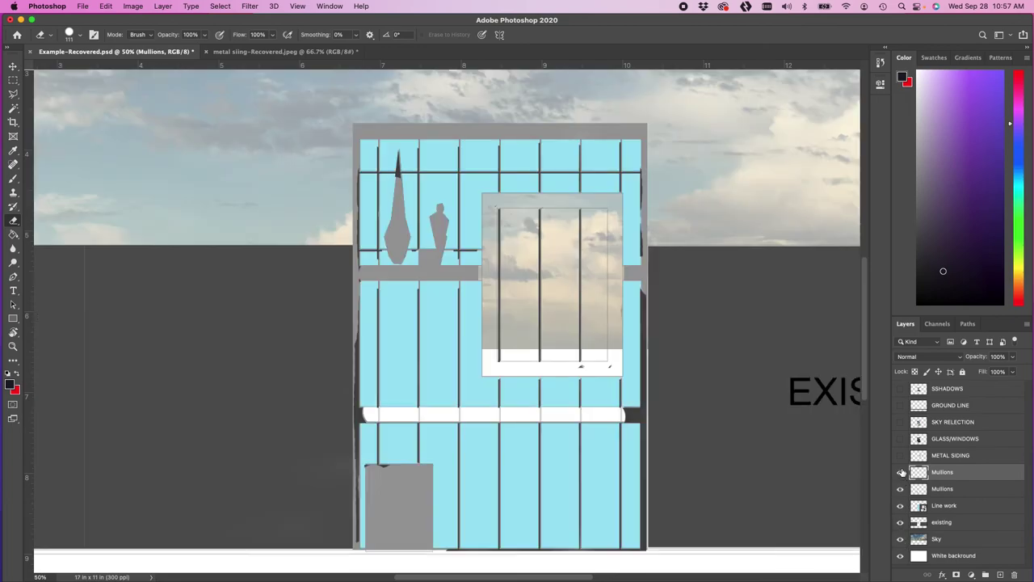
pyautogui.moveTo(899, 456); pyautogui.dragTo(898, 389)
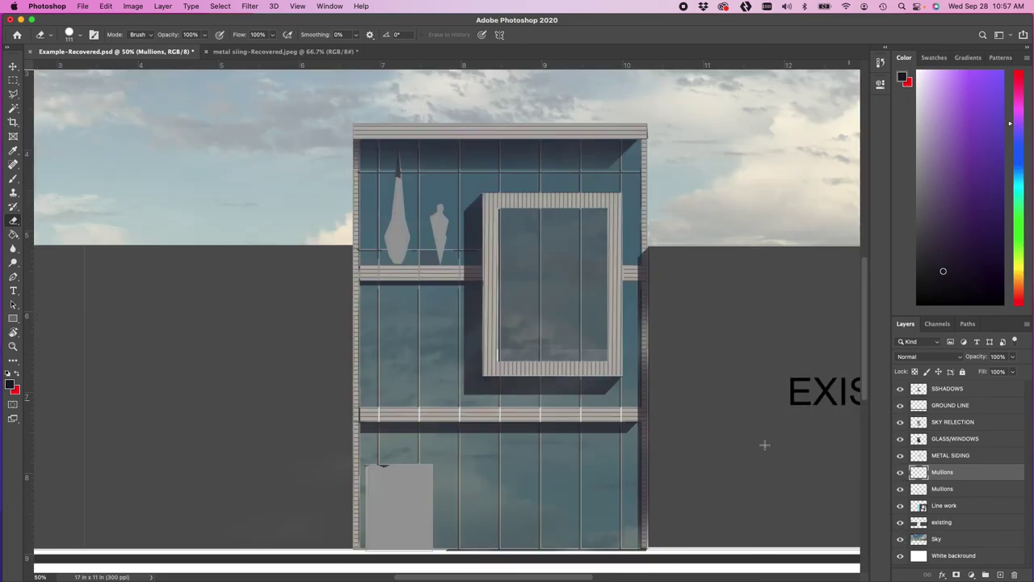
pyautogui.keyDown('alt'); pyautogui.scroll(5, 399, 341); pyautogui.keyUp('alt')
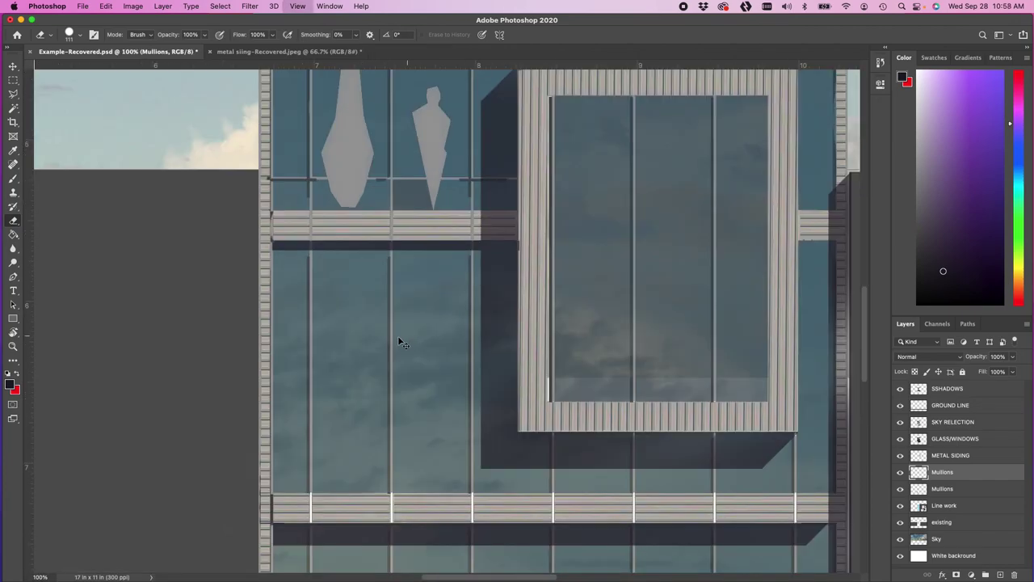
pyautogui.keyDown('alt'); pyautogui.scroll(2, 489, 332); pyautogui.keyUp('alt')
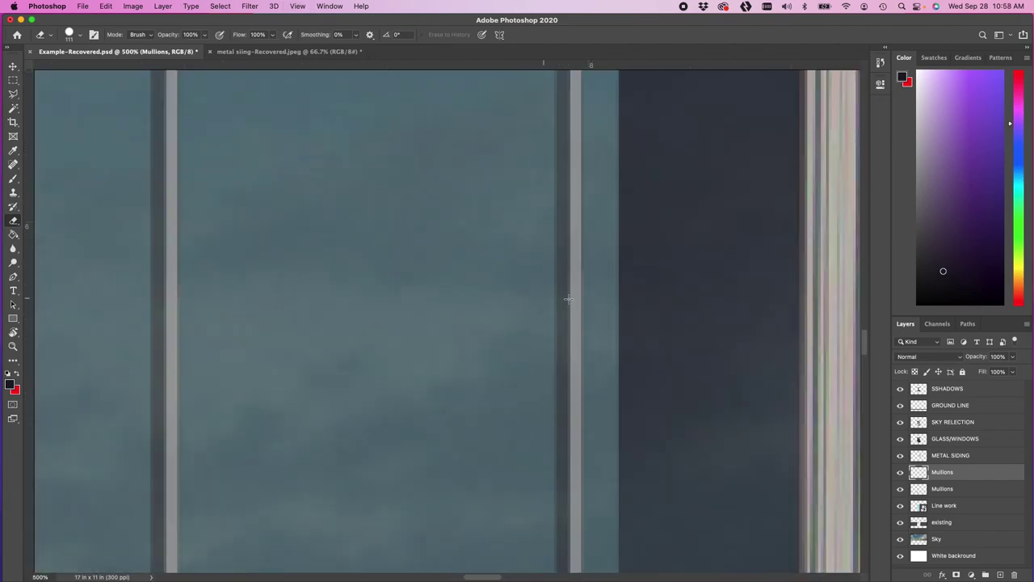
pyautogui.keyDown('alt'); pyautogui.scroll(-3, 568, 305); pyautogui.keyUp('alt')
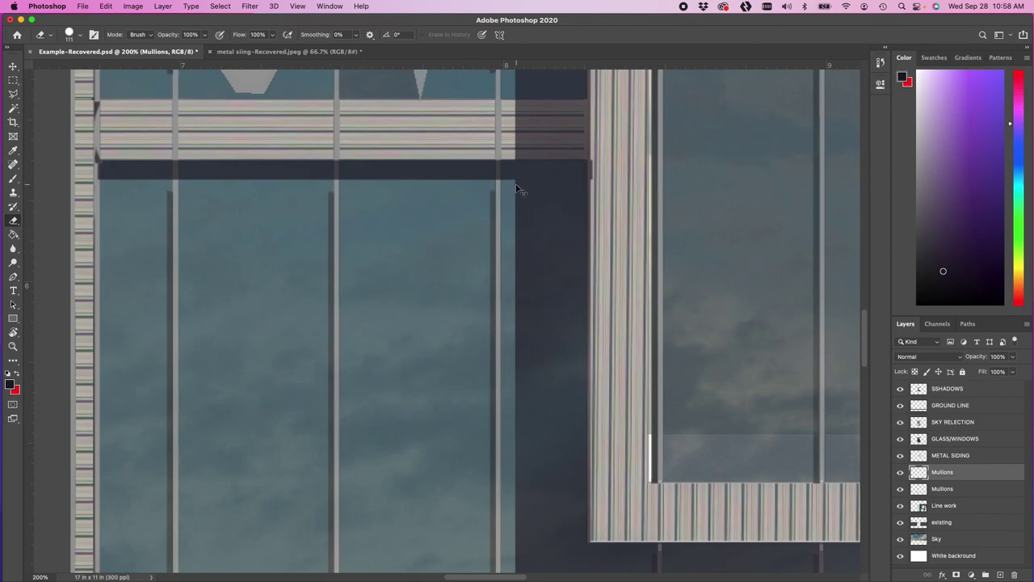
pyautogui.keyDown('alt'); pyautogui.scroll(-2, 521, 192); pyautogui.keyUp('alt')
pyautogui.press('super+minus')
pyautogui.press('super+minus')
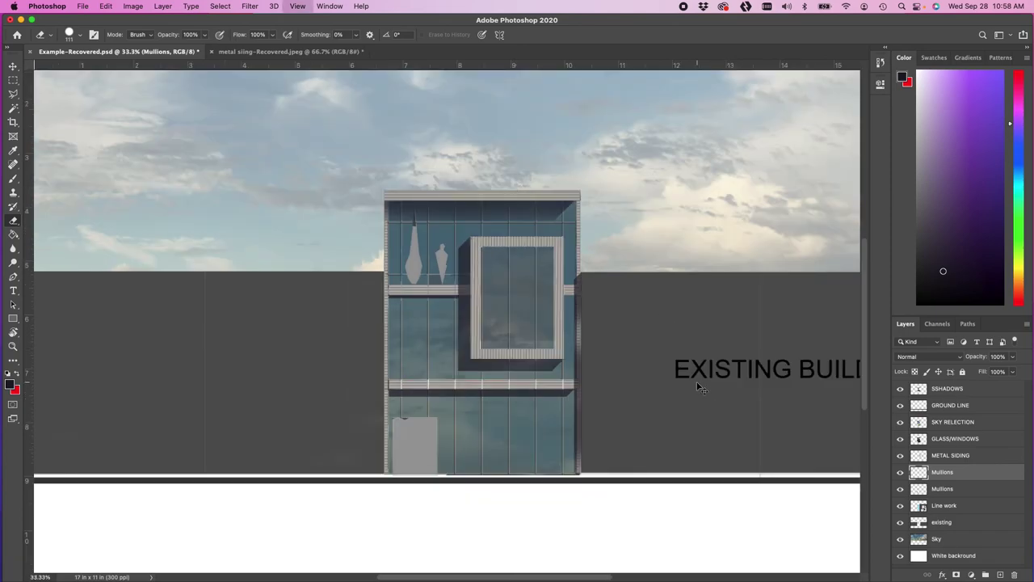
# Step: Examine the composite elevation, both as a whole and closer on the building facade
pyautogui.press('super+plus')
pyautogui.moveTo(738, 383); pyautogui.dragTo(648, 369)
pyautogui.press('super+r')
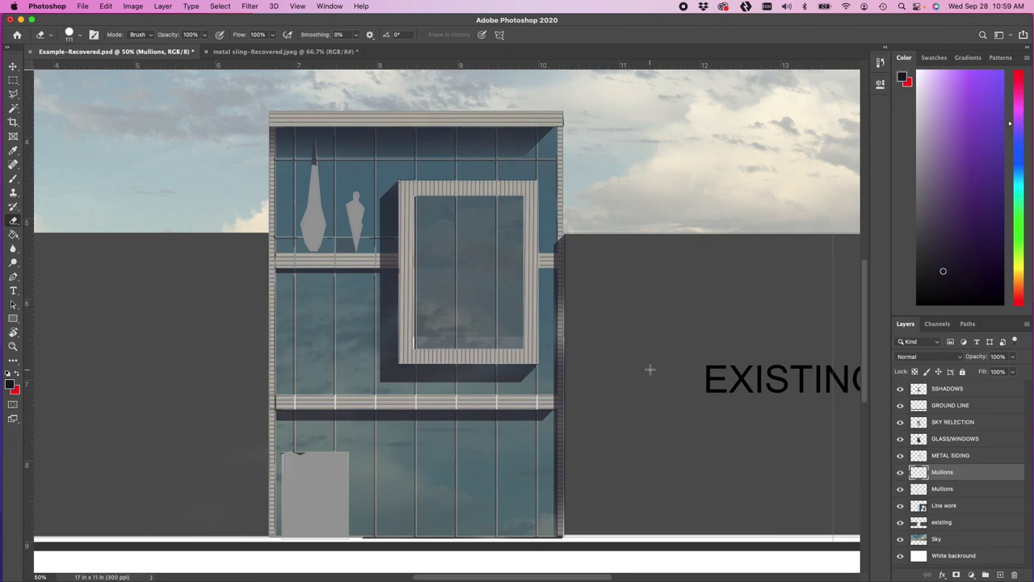
pyautogui.press('super+minus')
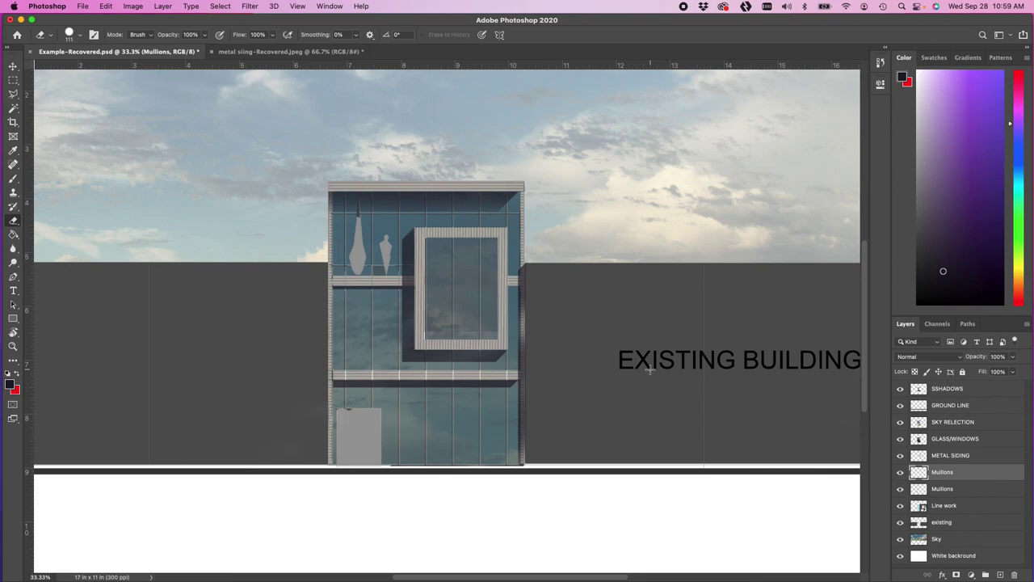
pyautogui.press('super+minus')
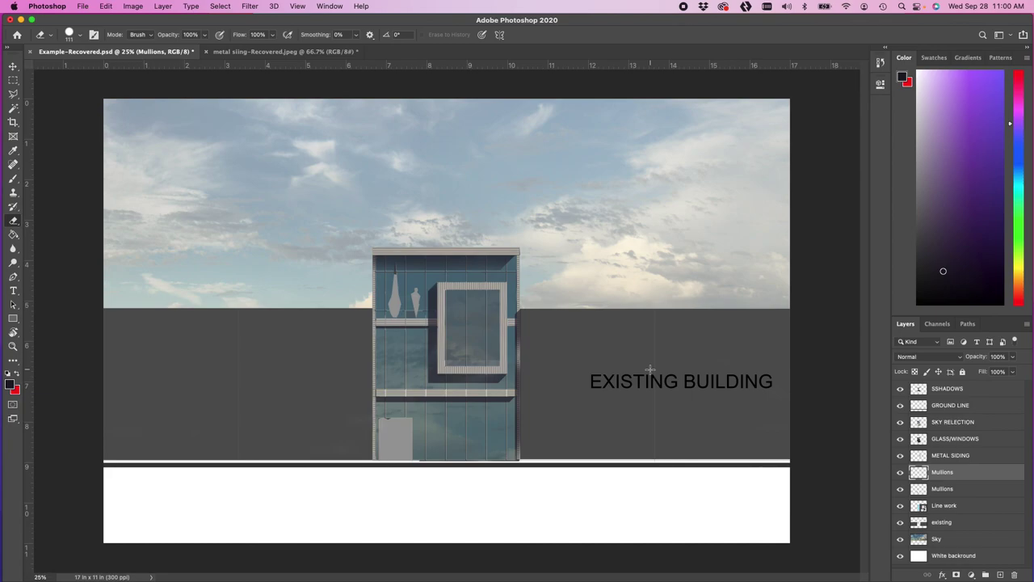
pyautogui.press('super+plus')
pyautogui.press('super+plus')
pyautogui.press('super+plus')
pyautogui.press('super+plus')
pyautogui.press('super+plus')
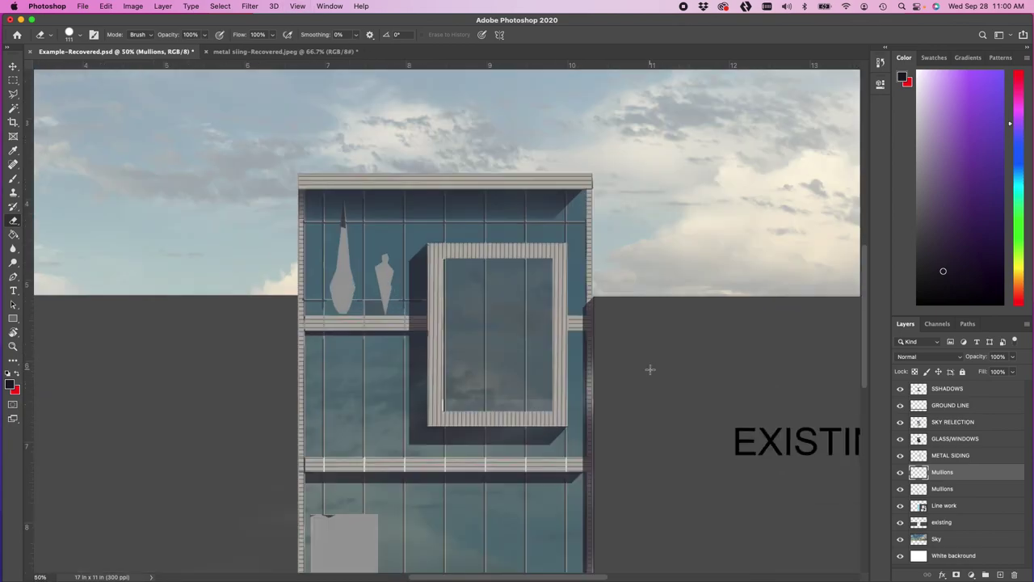
pyautogui.press('super+plus')
pyautogui.press('super+minus')
pyautogui.press('super+minus')
pyautogui.press('super+minus')
pyautogui.press('super+minus')
pyautogui.press('super+minus')
pyautogui.scroll(-3, 640, 390)
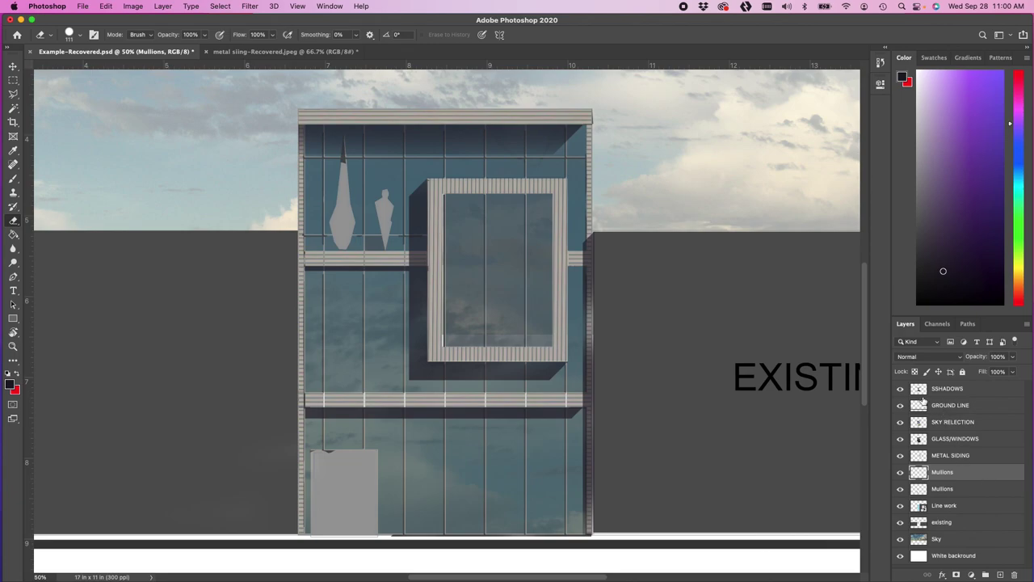
# Step: Hide the five layers above the Mullions layers and turn shadows, ground line, sky reflection and glass back on one by one for review
pyautogui.moveTo(900, 389); pyautogui.dragTo(900, 457)
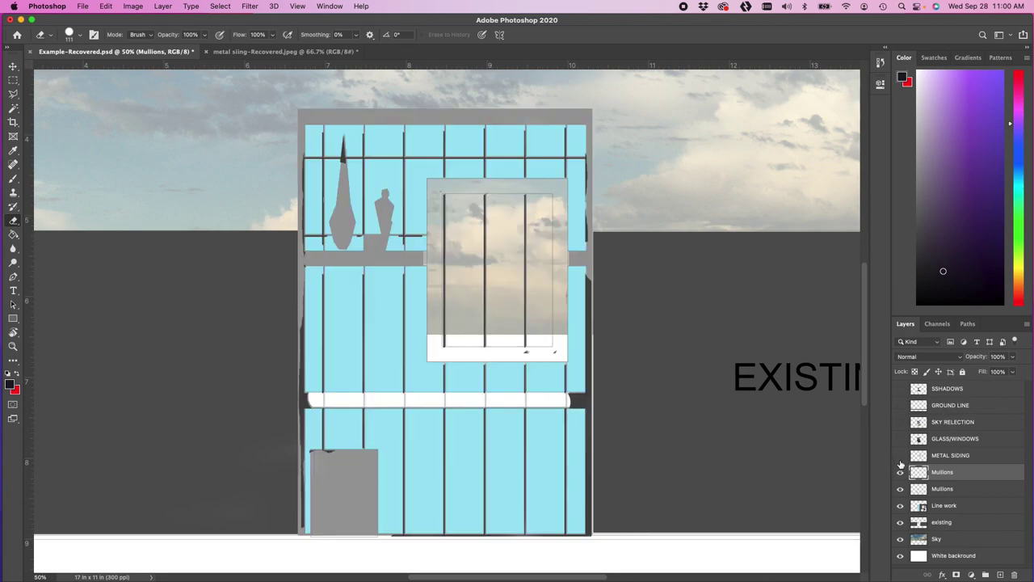
pyautogui.click(900, 389)
pyautogui.click(900, 405)
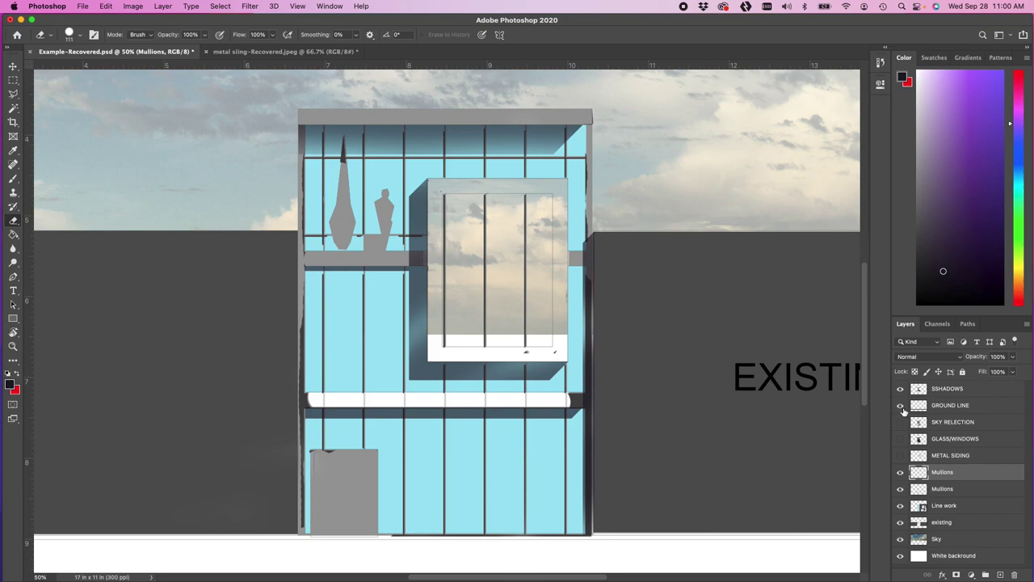
pyautogui.click(900, 422)
pyautogui.click(900, 438)
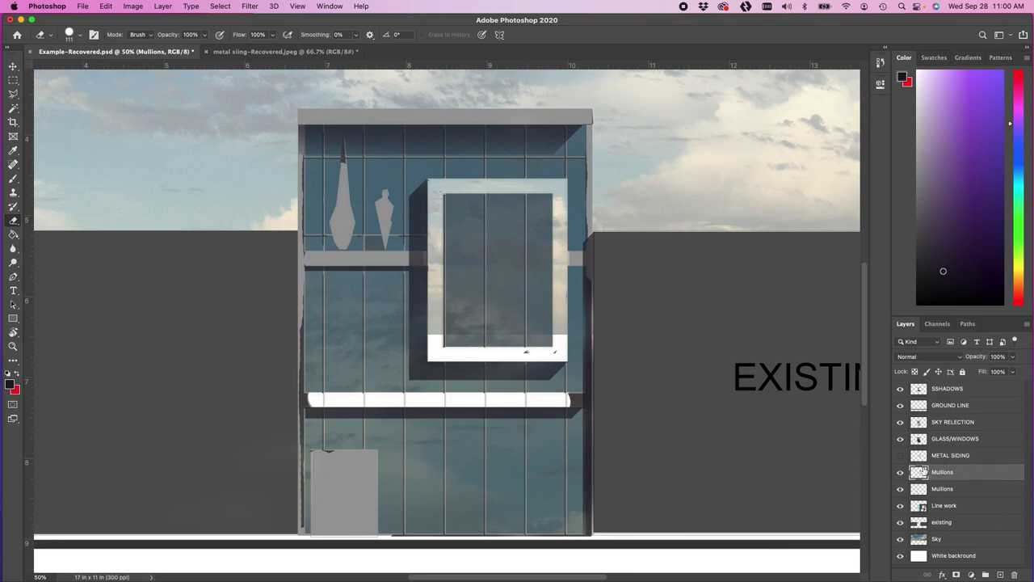
# Step: Isolate the METAL SIDING layer over the white background by hiding every other layer
pyautogui.moveTo(901, 471); pyautogui.dragTo(902, 413)
pyautogui.click(900, 455)
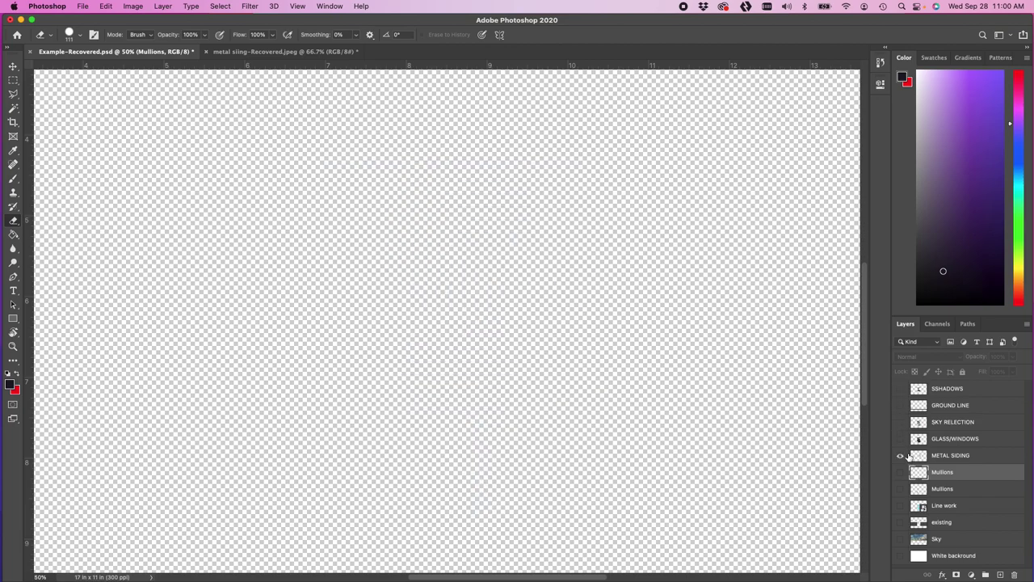
pyautogui.click(900, 555)
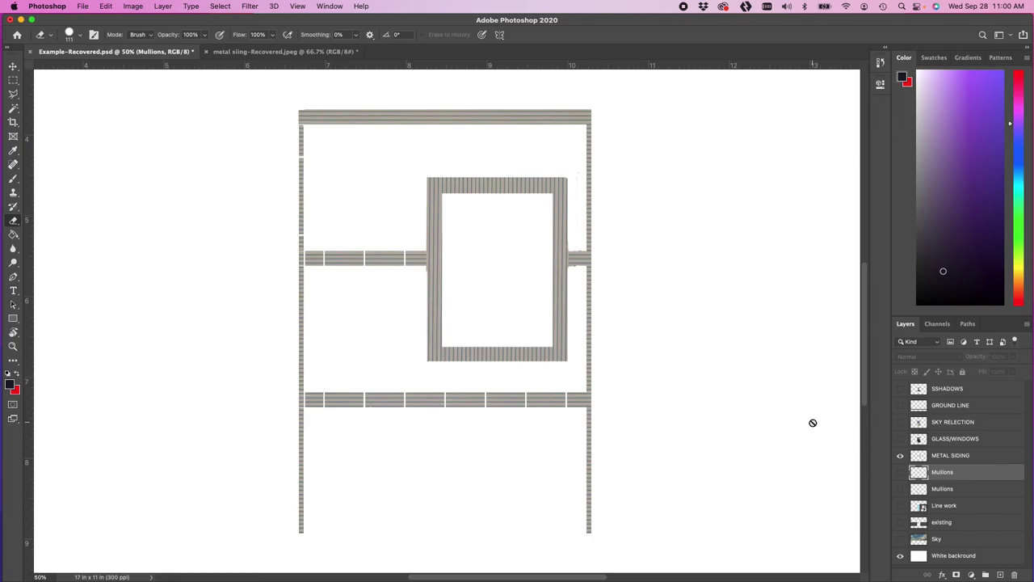
pyautogui.press('super+minus')
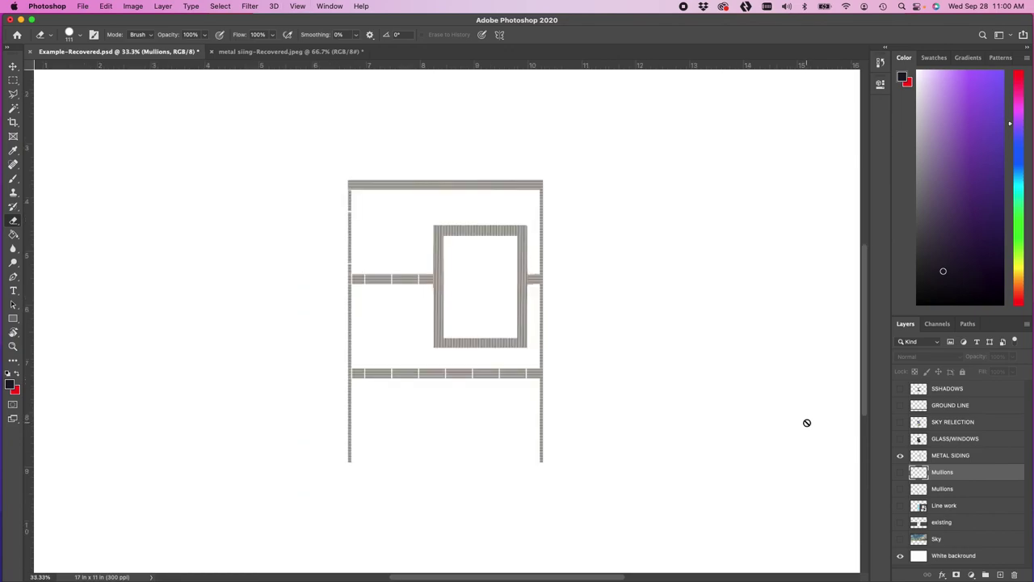